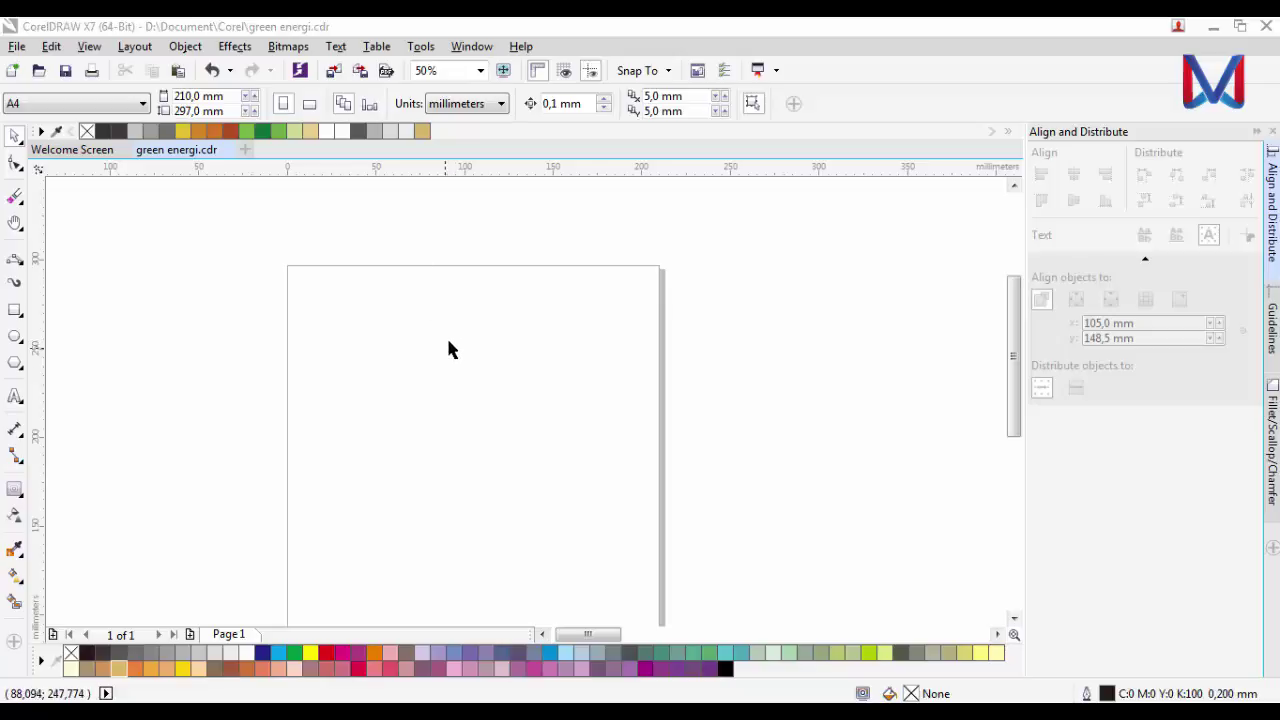
Step: Draw a circle about 37.6 mm in diameter on the page
scroll(455, 445, up, 2)
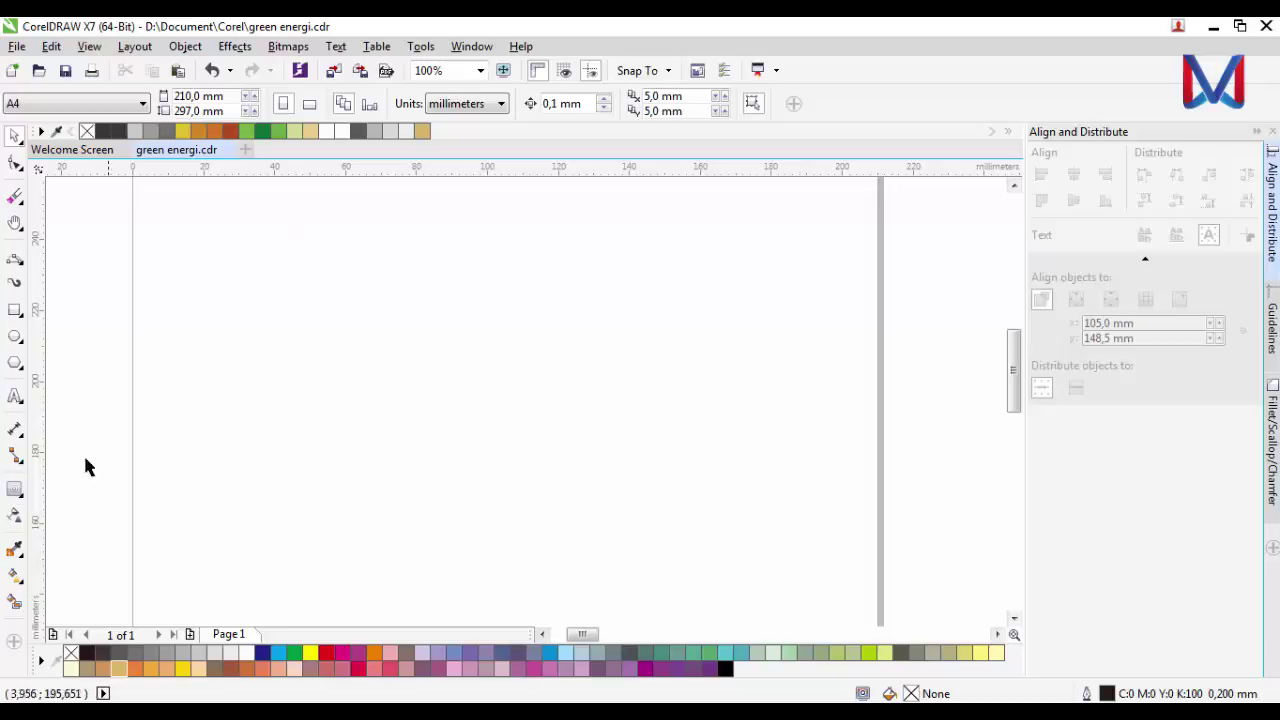
click(17, 367)
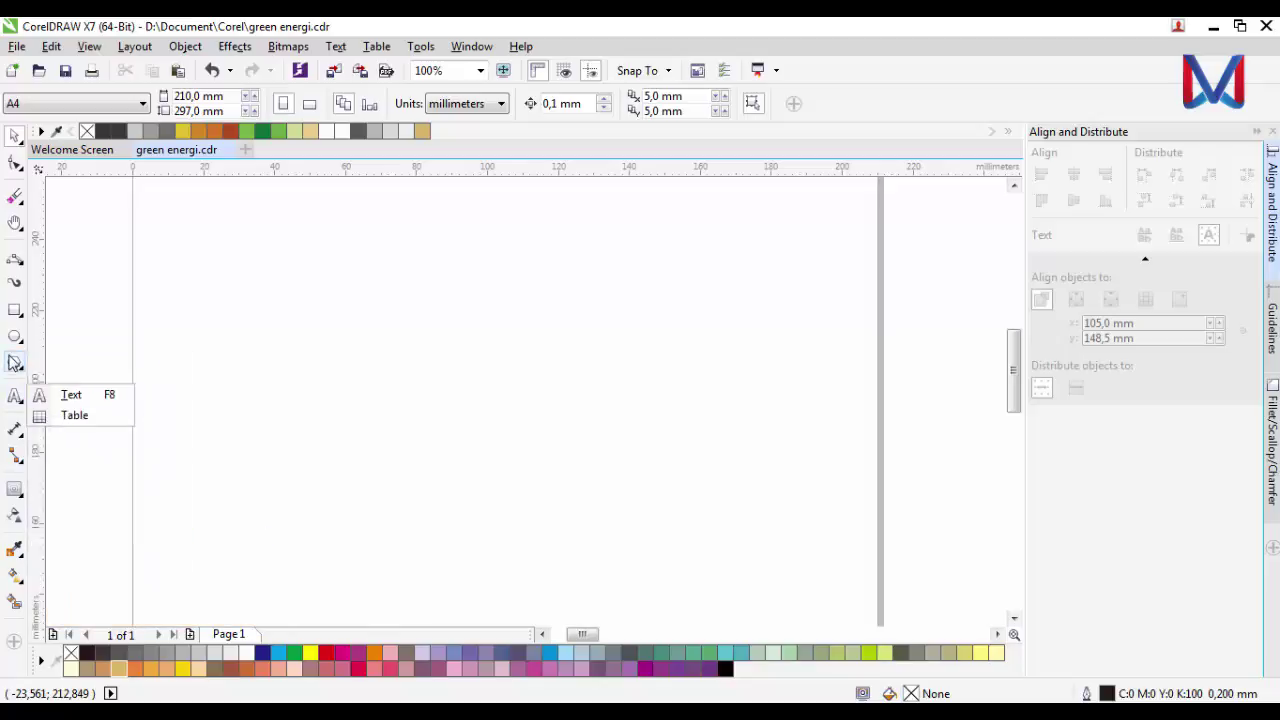
click(15, 336)
drag(413, 327, 513, 461)
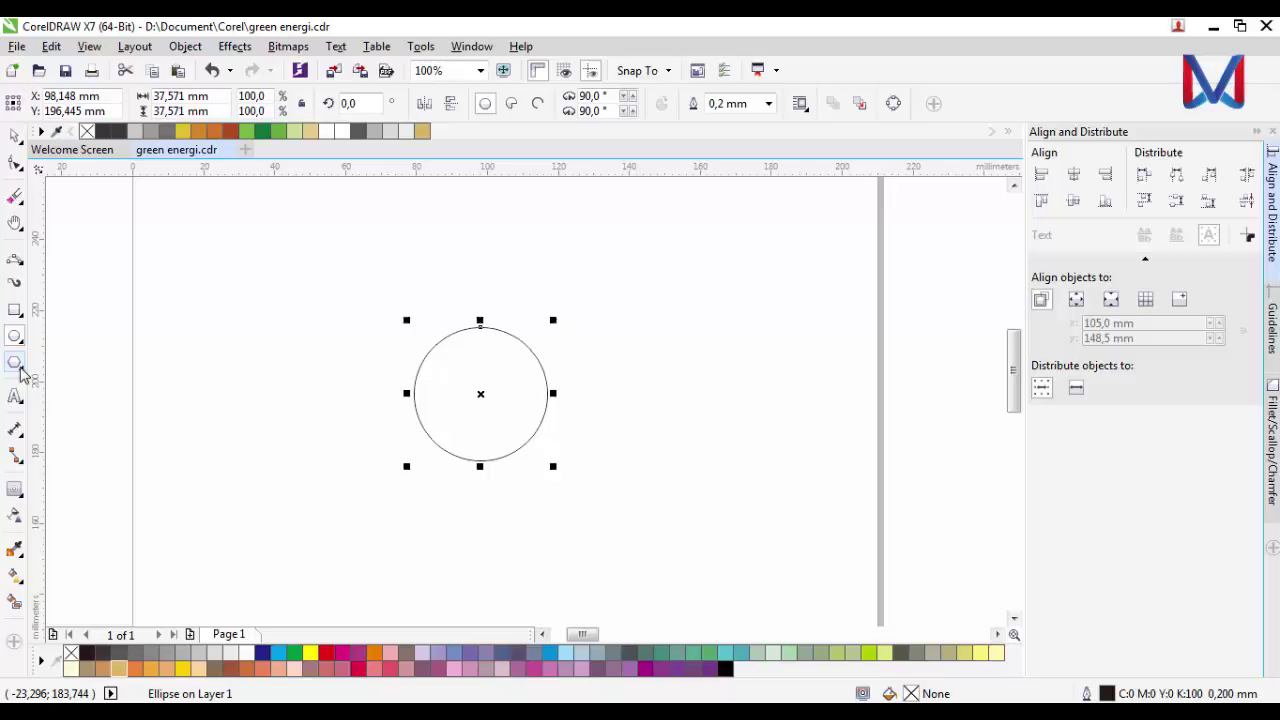
Step: Draw a teardrop basic shape about 31 by 46 mm beside the circle and convert it to curves
click(20, 370)
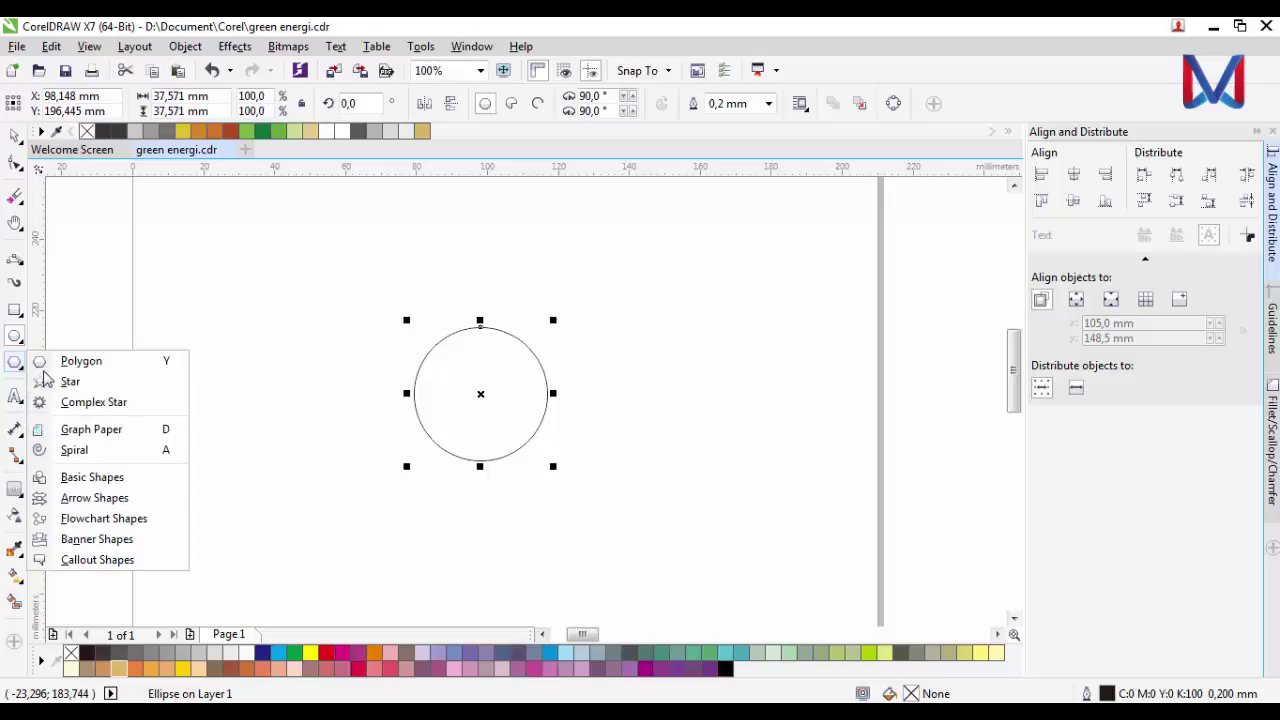
click(80, 477)
drag(183, 357, 291, 518)
key(space)
click(180, 370)
click(243, 454)
right_click(236, 454)
click(310, 278)
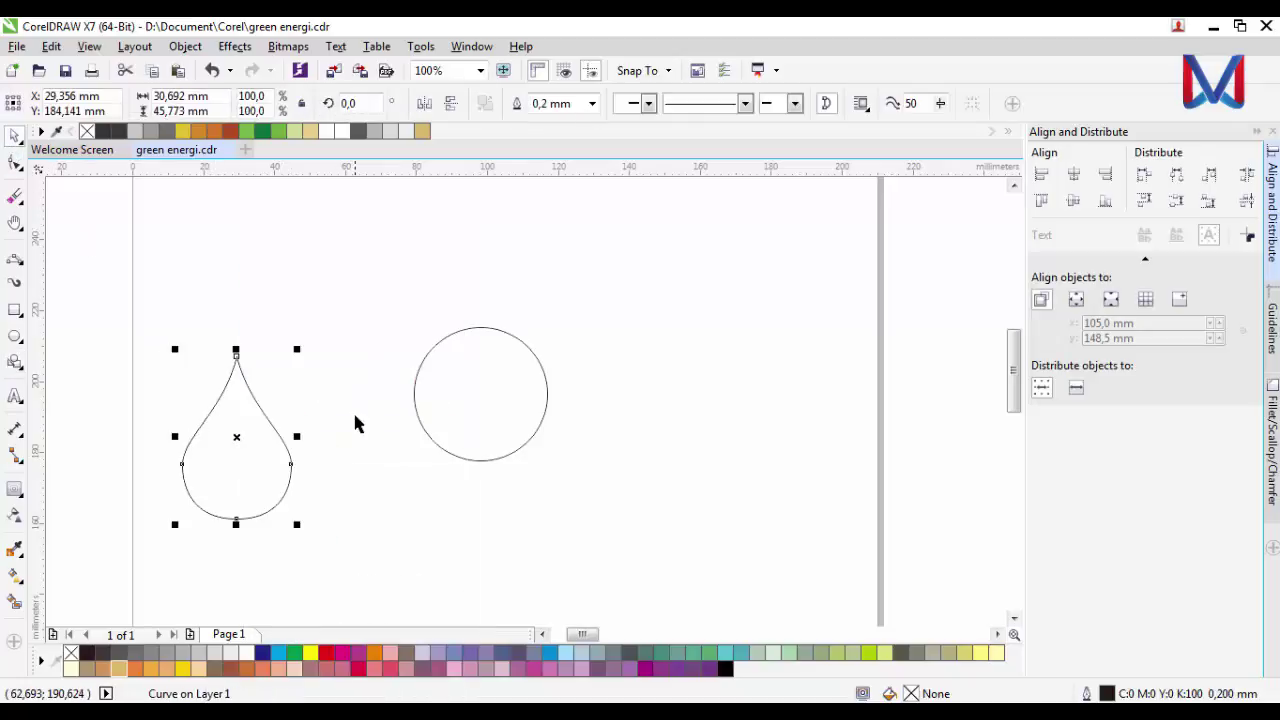
Step: Place the teardrop over the circle, enlarge it slightly, and align both shapes on their vertical centre line
drag(243, 497, 490, 418)
drag(424, 444, 420, 470)
shift+click(460, 462)
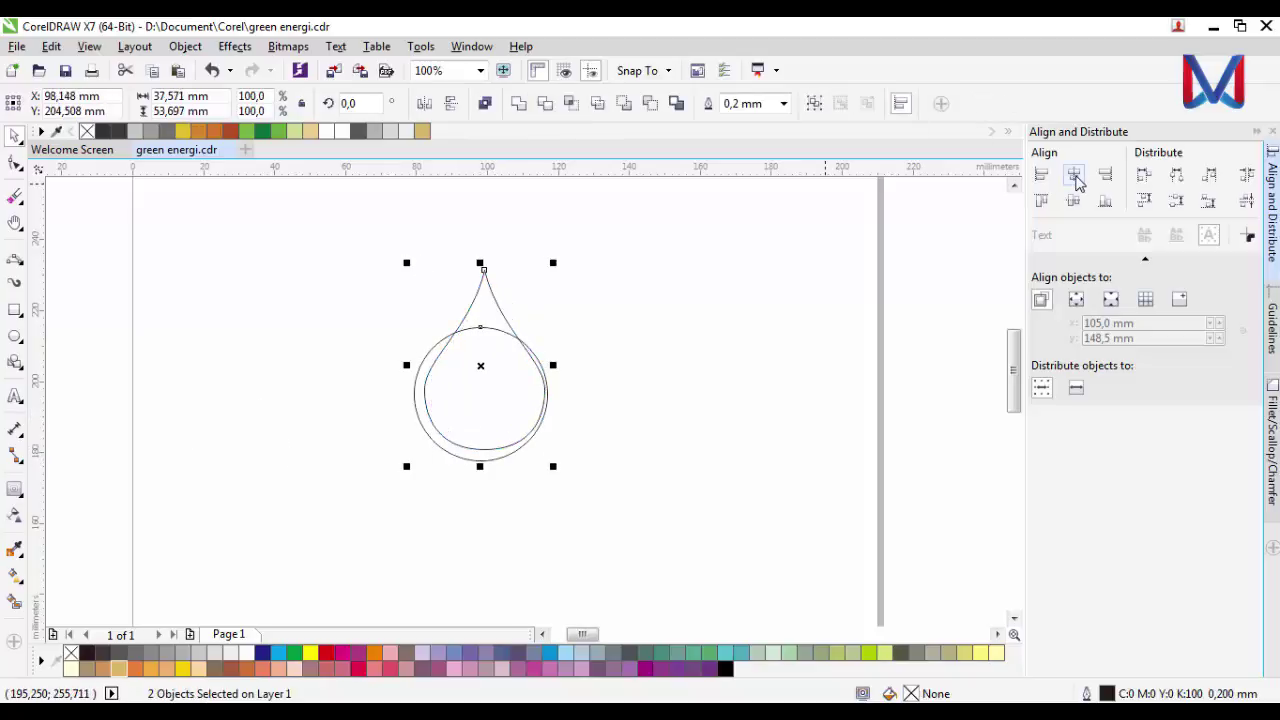
click(1073, 175)
click(457, 402)
Step: Scale the circle down around its centre to about 34.4 mm so it matches the teardrop's width
scroll(487, 313, up, 2)
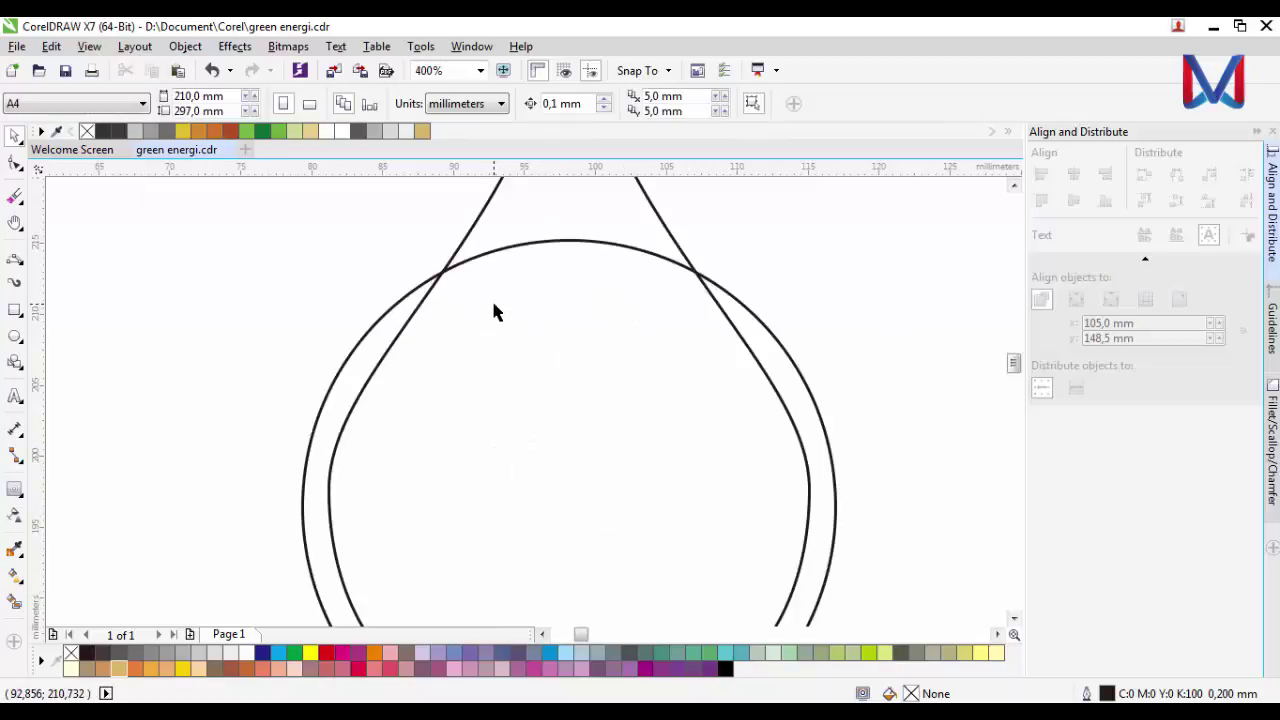
scroll(491, 306, down, 2)
click(517, 411)
click(551, 480)
scroll(523, 402, up, 1)
click(538, 441)
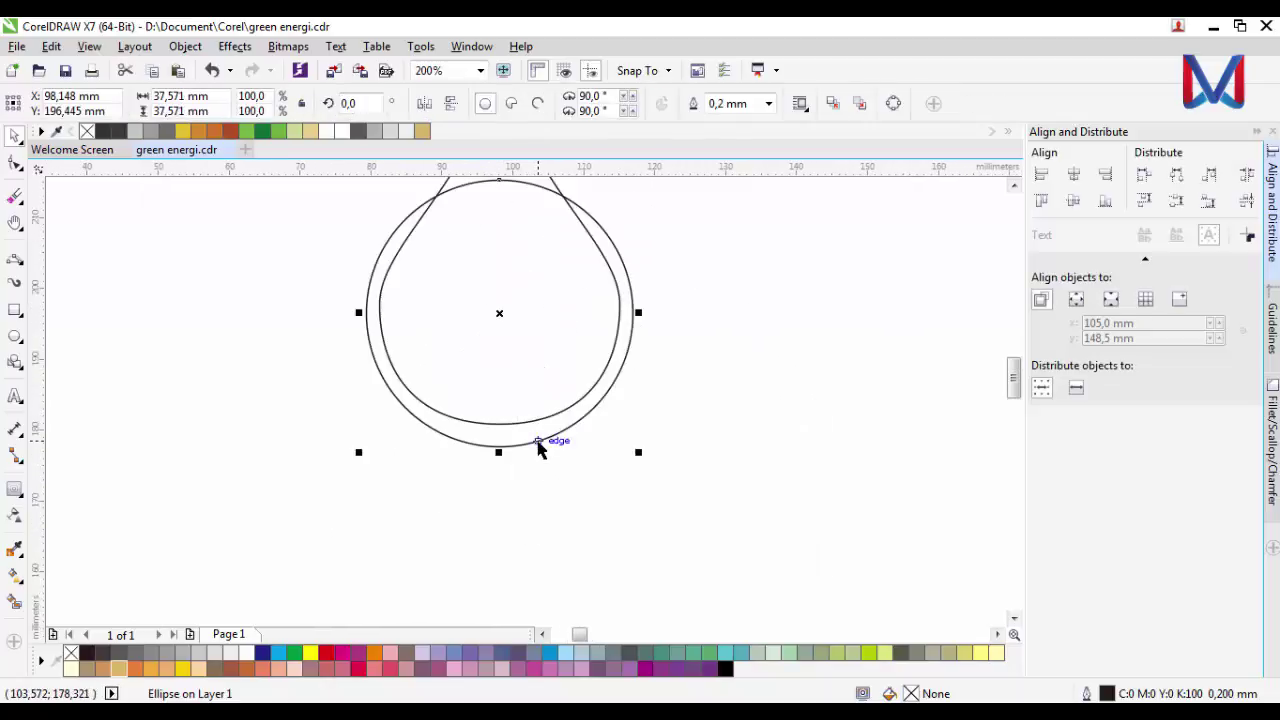
drag(641, 455, 410, 227)
click(598, 490)
Step: Weld the teardrop and the circle into a single drop outline
scroll(535, 447, down, 1)
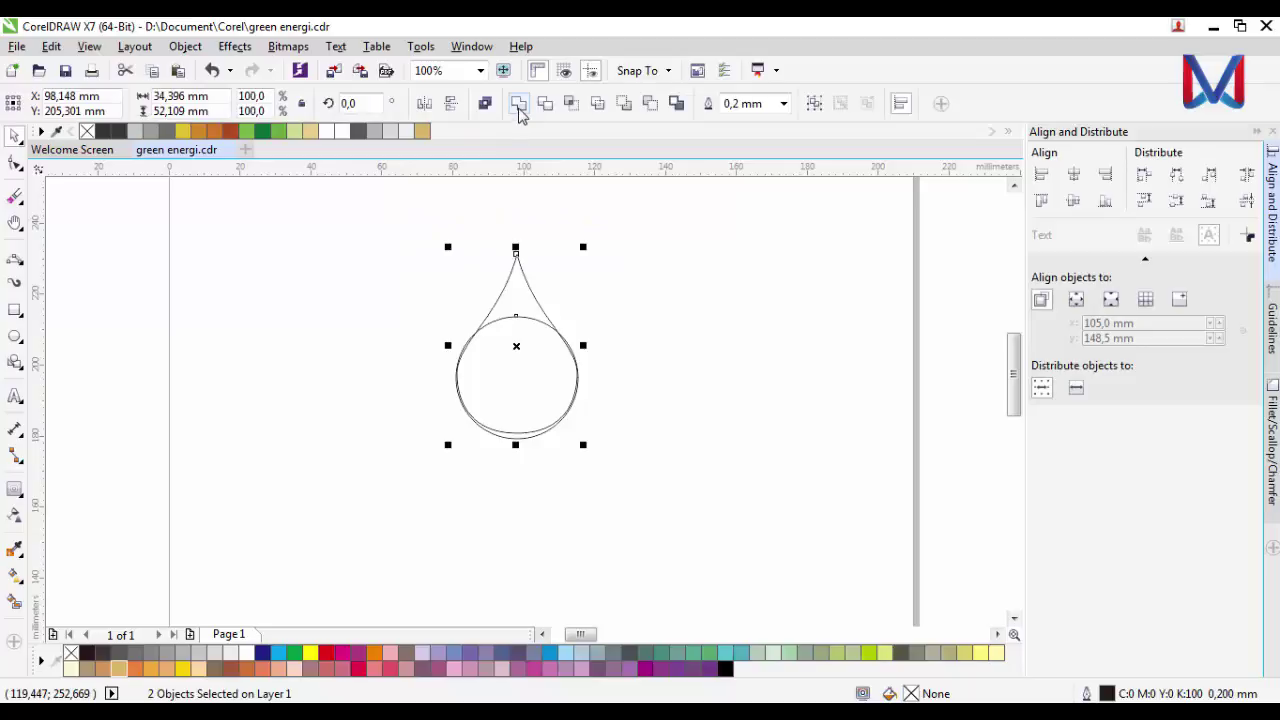
click(517, 104)
click(606, 292)
Step: Delete the two nodes where the circle meets the teardrop's sides to smooth the drop outline
scroll(558, 340, up, 1)
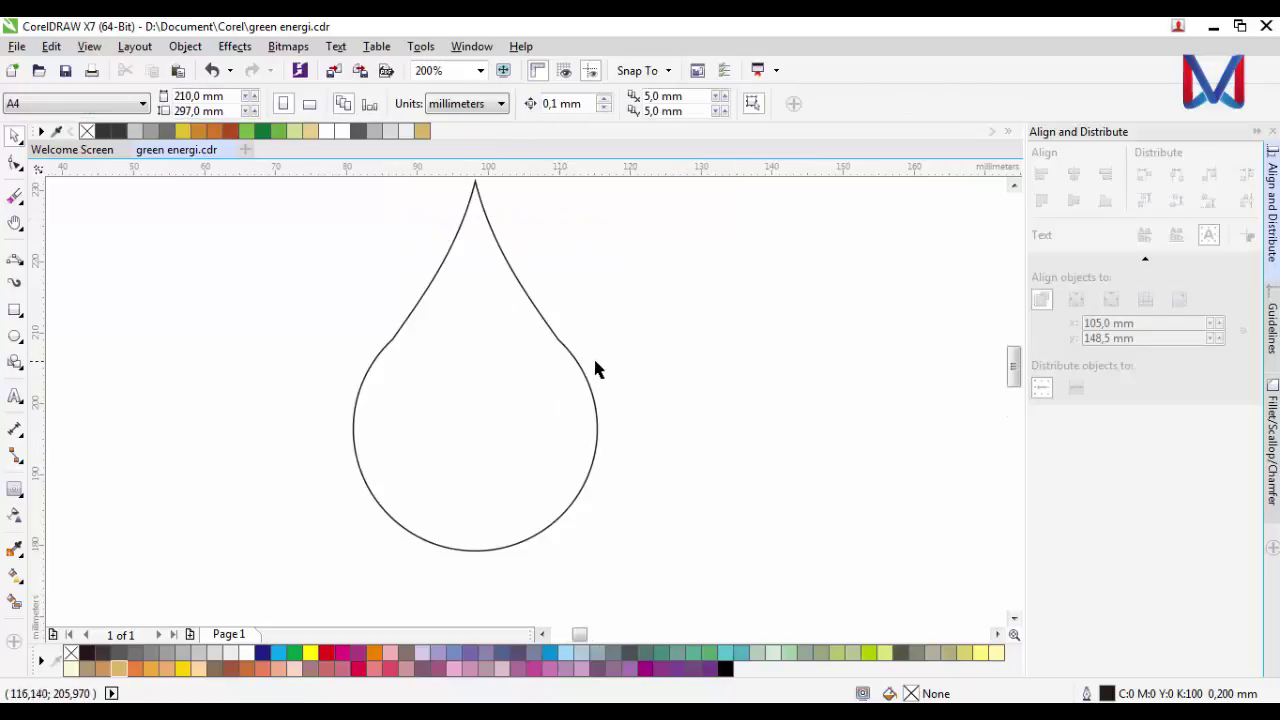
click(585, 382)
click(14, 163)
scroll(556, 342, up, 2)
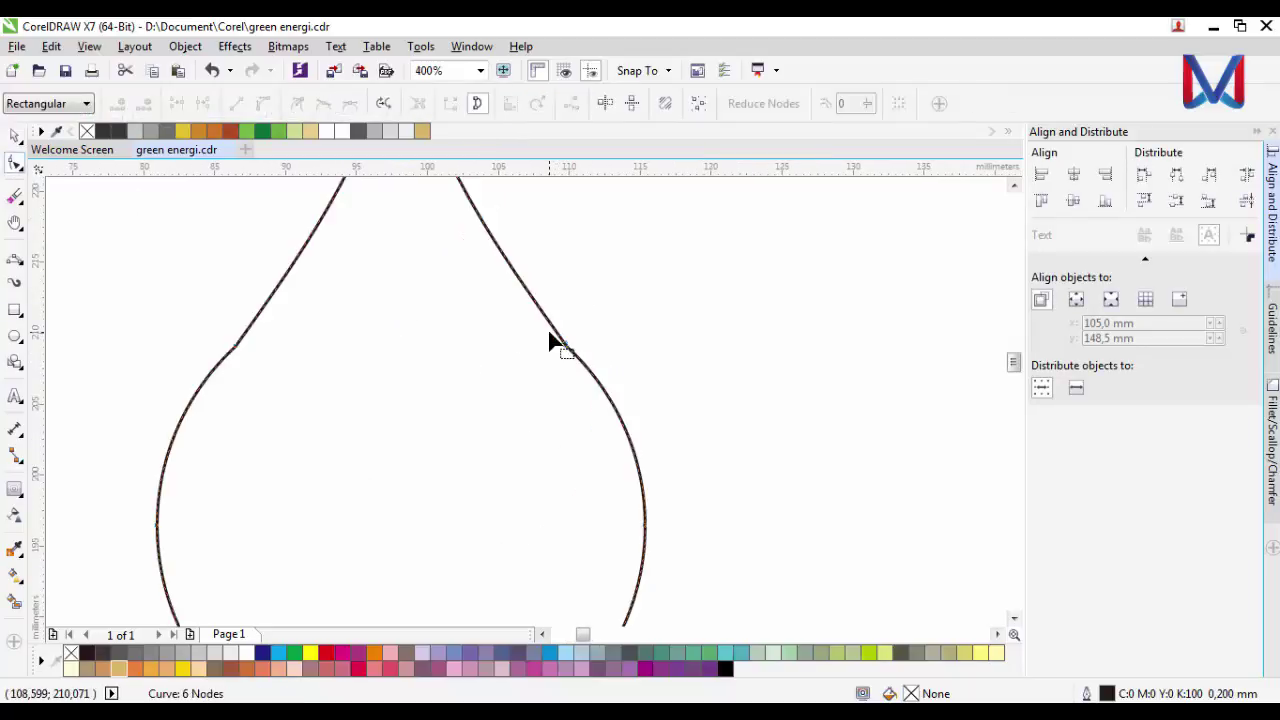
double_click(583, 362)
scroll(585, 366, down, 2)
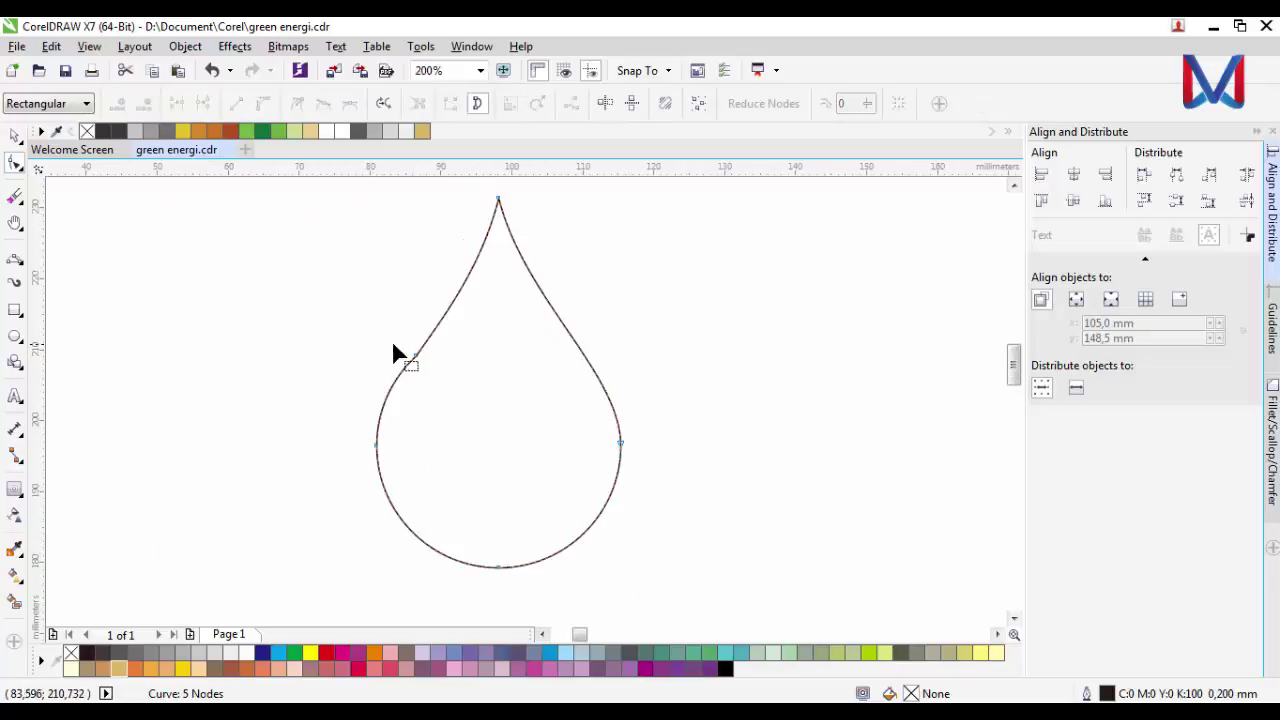
double_click(414, 360)
scroll(532, 362, down, 1)
scroll(529, 352, up, 1)
scroll(528, 370, down, 1)
click(519, 484)
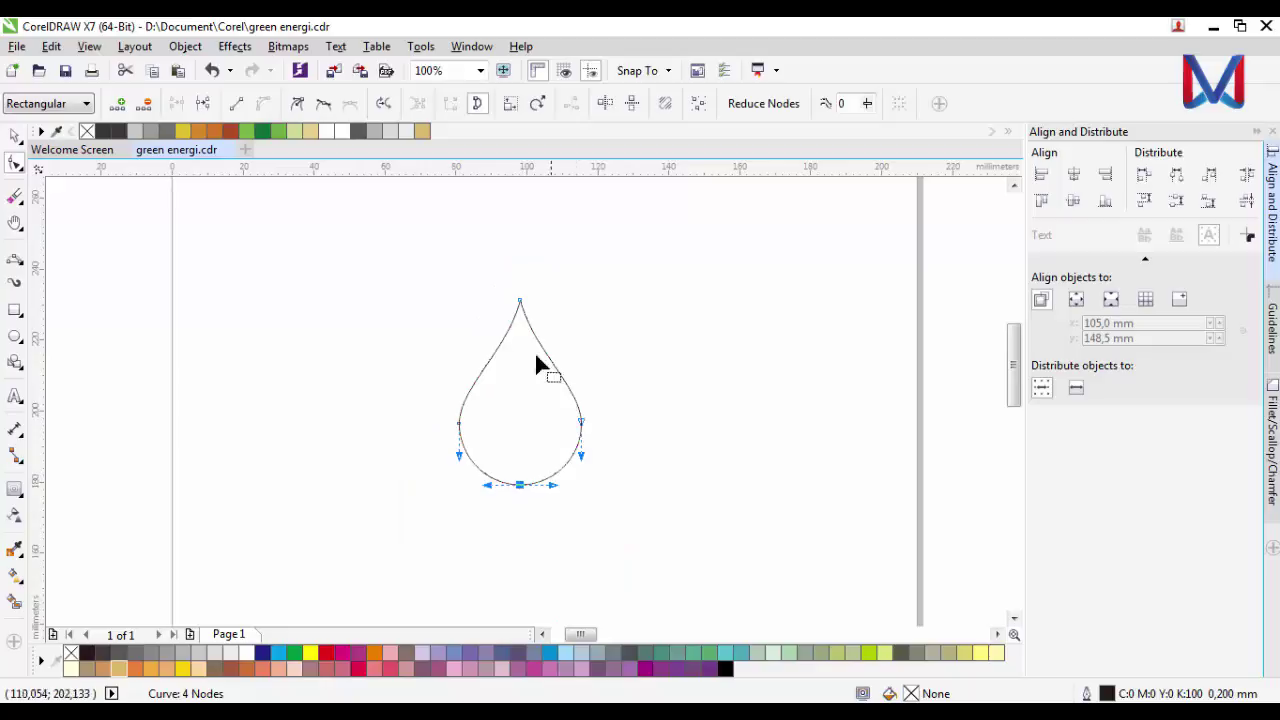
Step: Reshape the drop's tip with its curve handles, bulging the right side outward and bending the left side inward
scroll(534, 351, up, 1)
click(535, 294)
scroll(545, 335, up, 1)
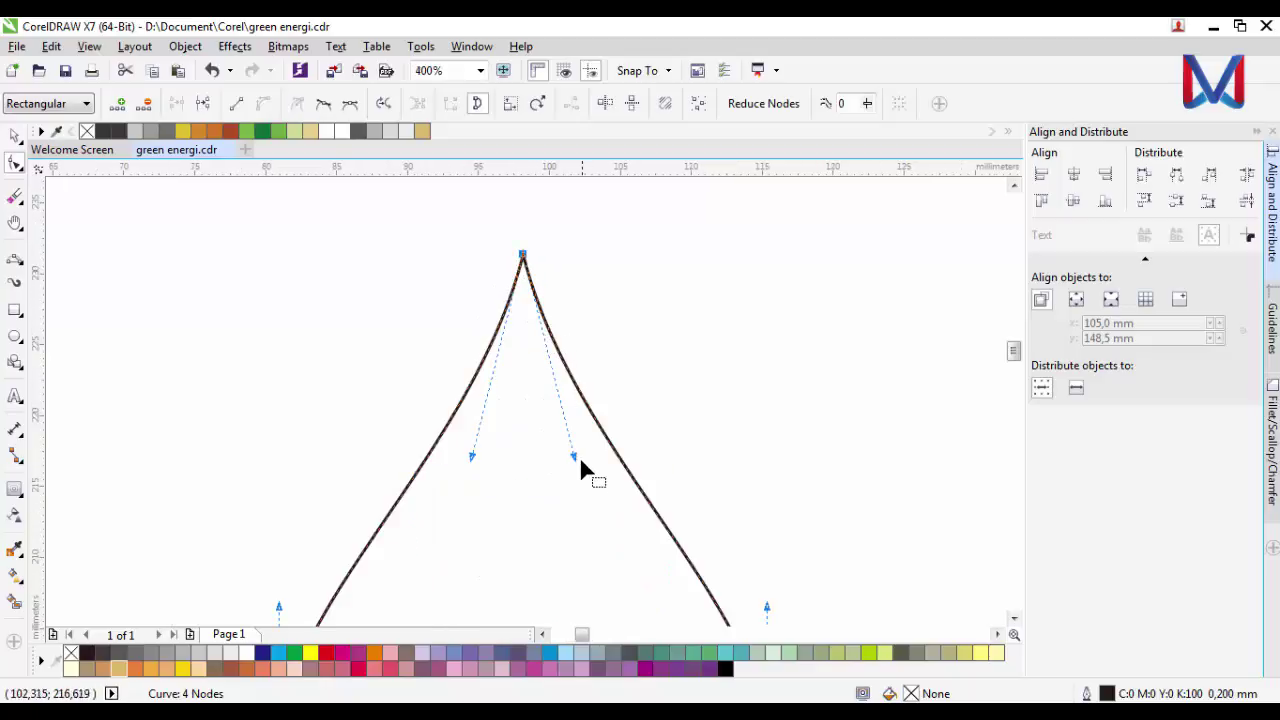
drag(574, 457, 632, 345)
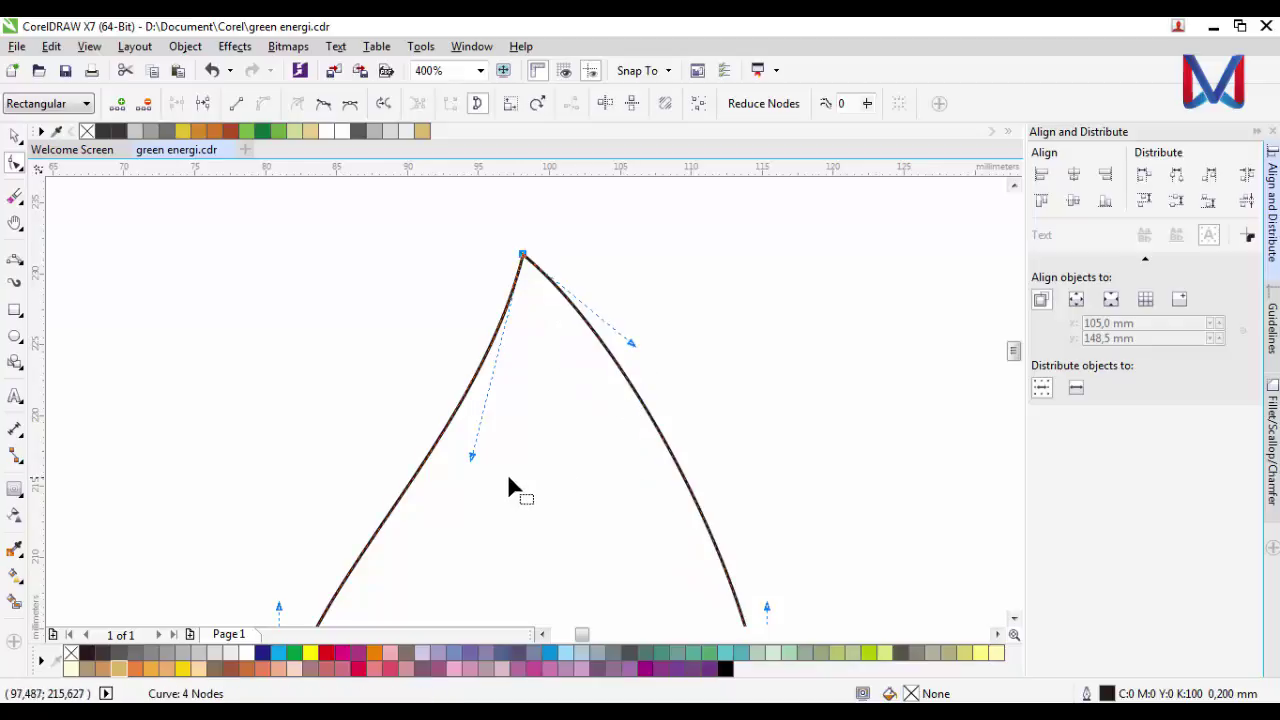
drag(472, 455, 536, 484)
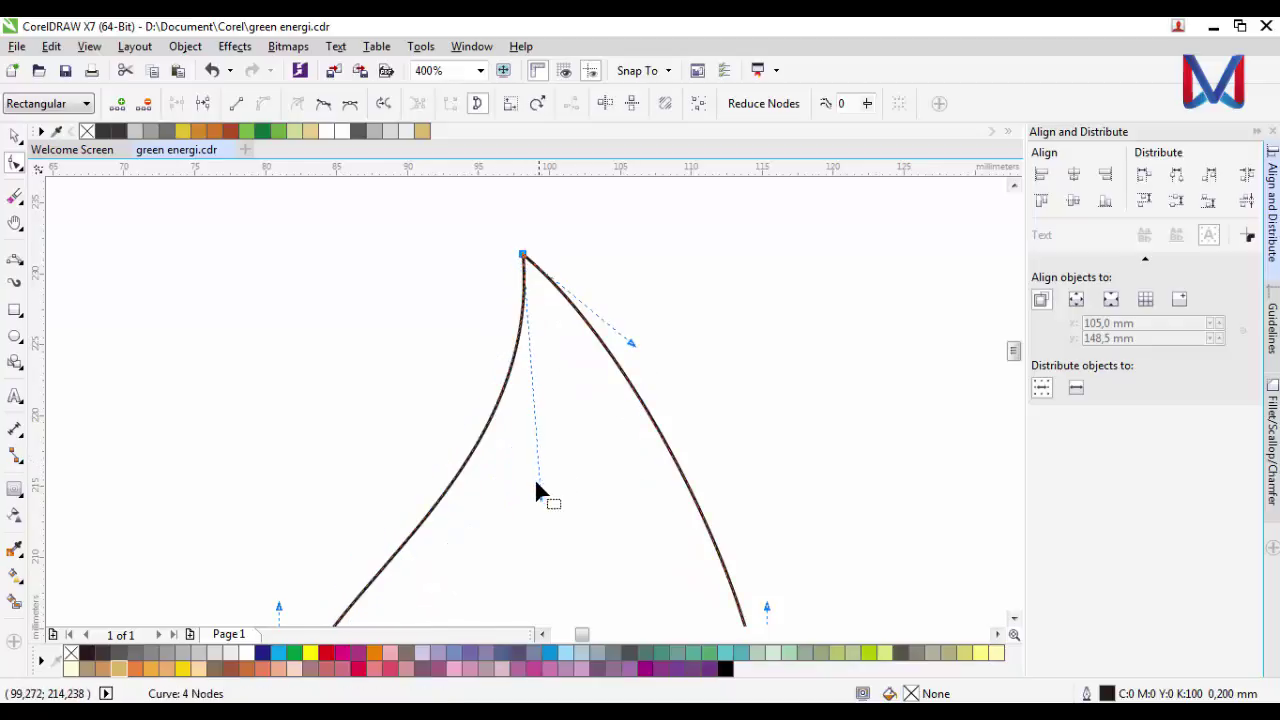
scroll(534, 414, down, 1)
scroll(534, 429, up, 2)
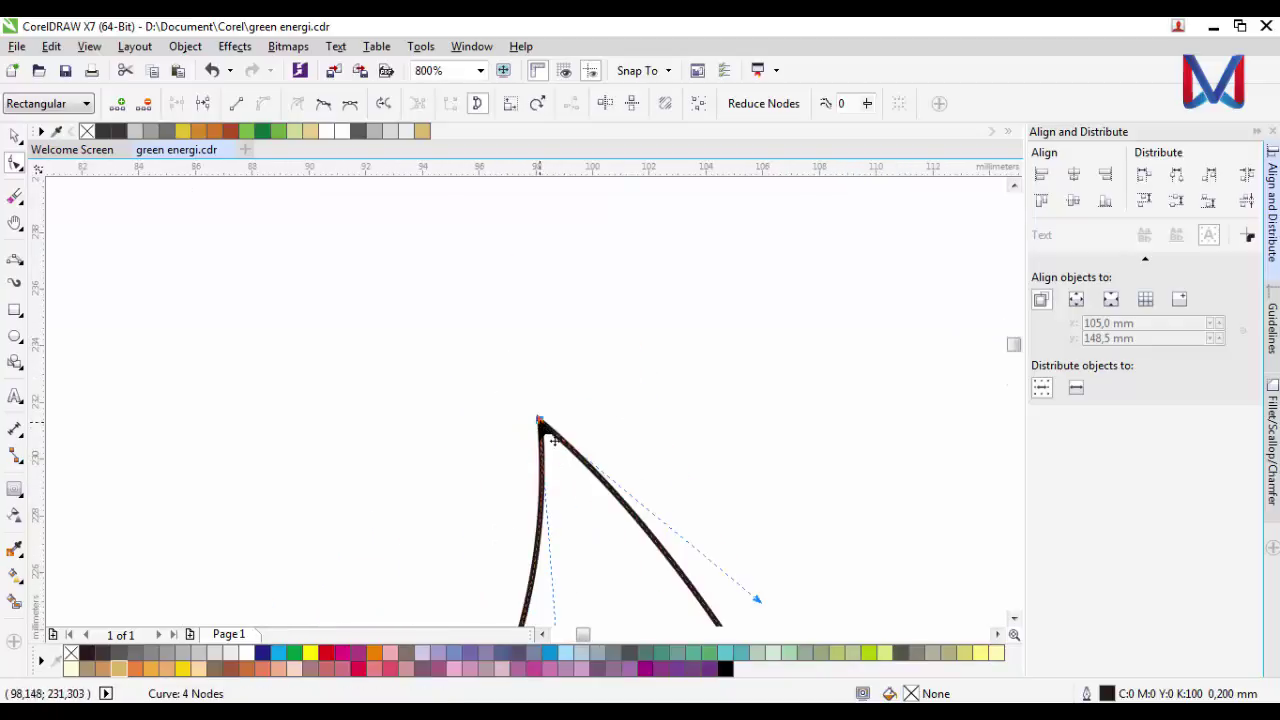
Step: Fine-tune the tip node and both of its curve handles to refine the leaning drop shape
scroll(492, 402, down, 3)
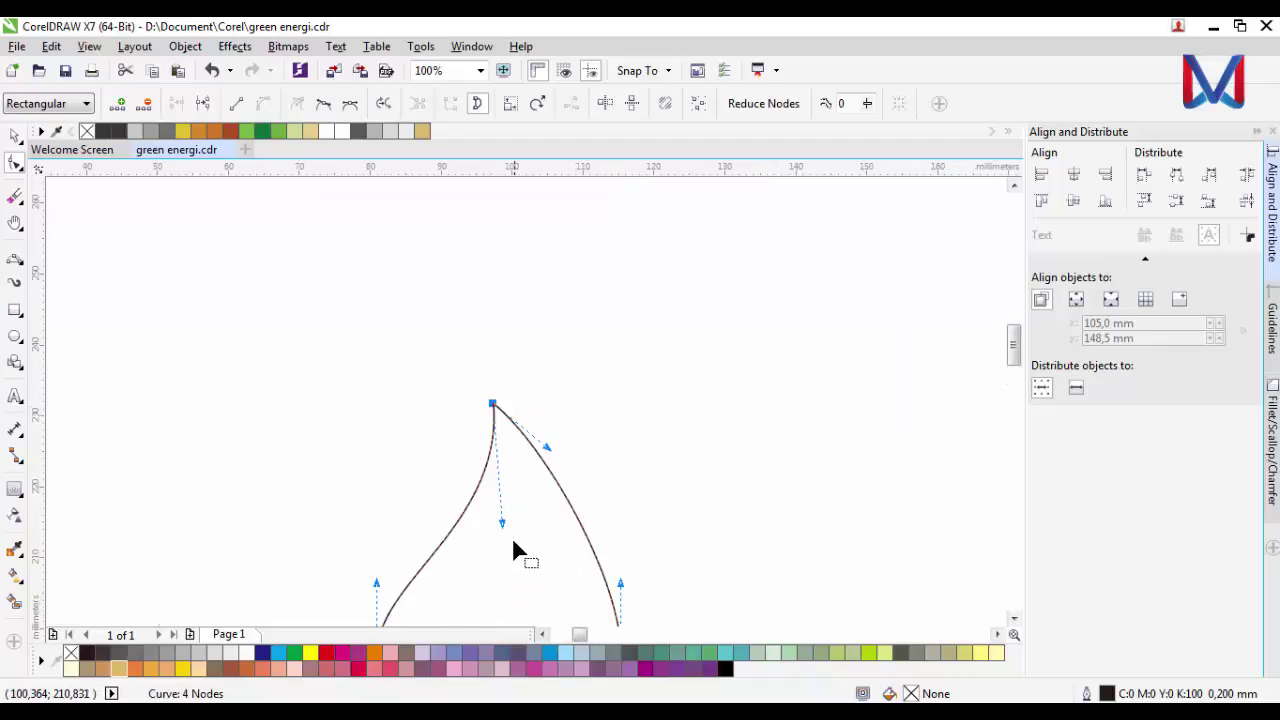
drag(503, 530, 506, 537)
drag(545, 455, 566, 463)
scroll(480, 486, down, 1)
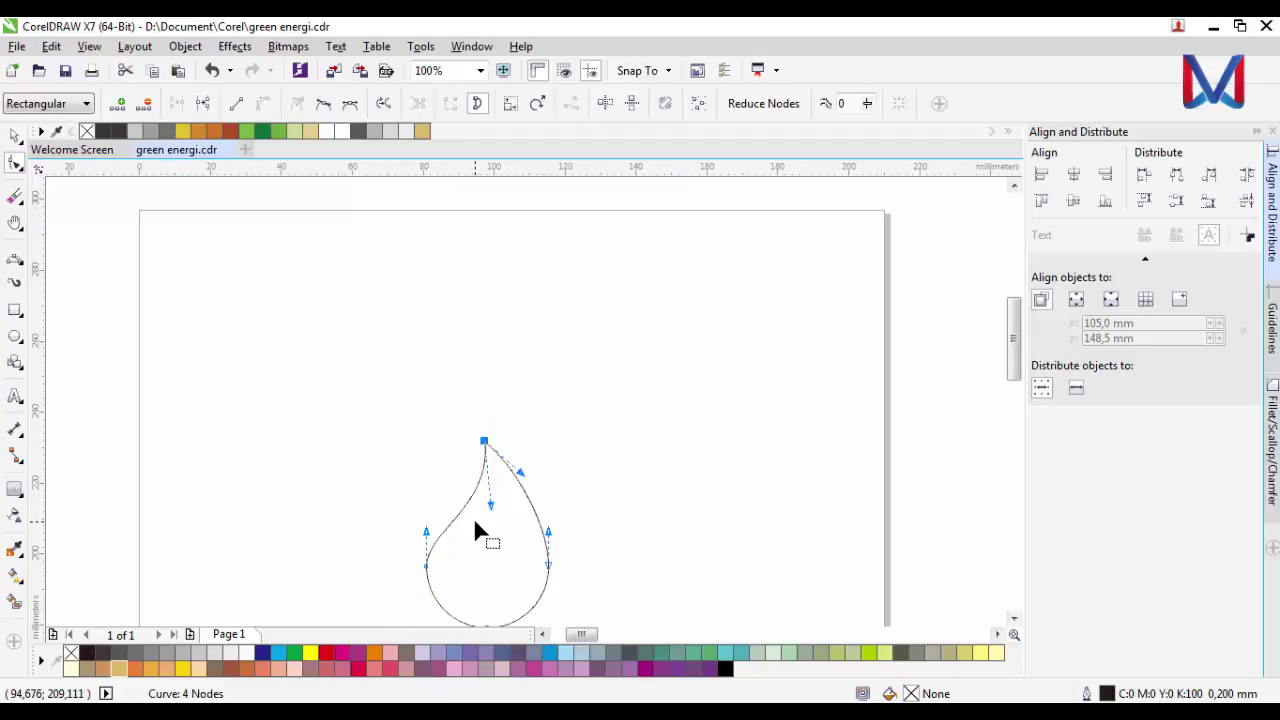
scroll(476, 530, up, 1)
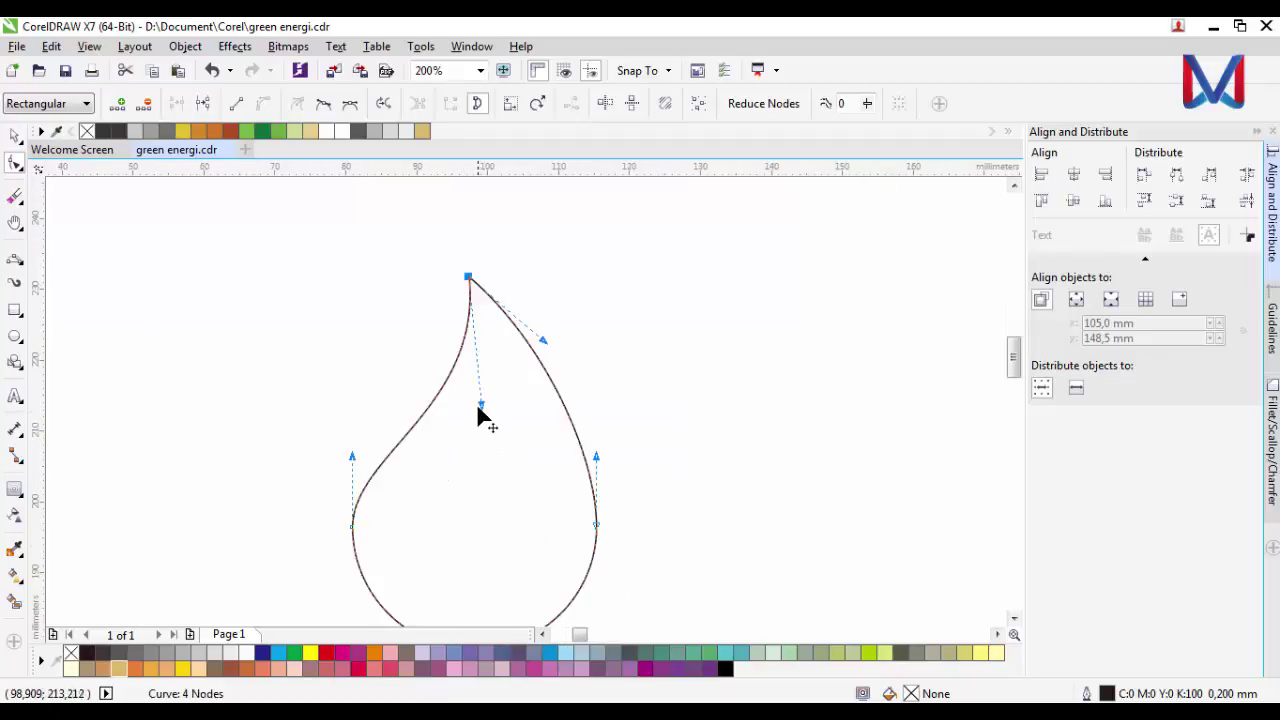
scroll(458, 286, up, 1)
scroll(445, 292, down, 3)
scroll(442, 292, up, 1)
scroll(442, 292, up, 1)
scroll(480, 310, down, 1)
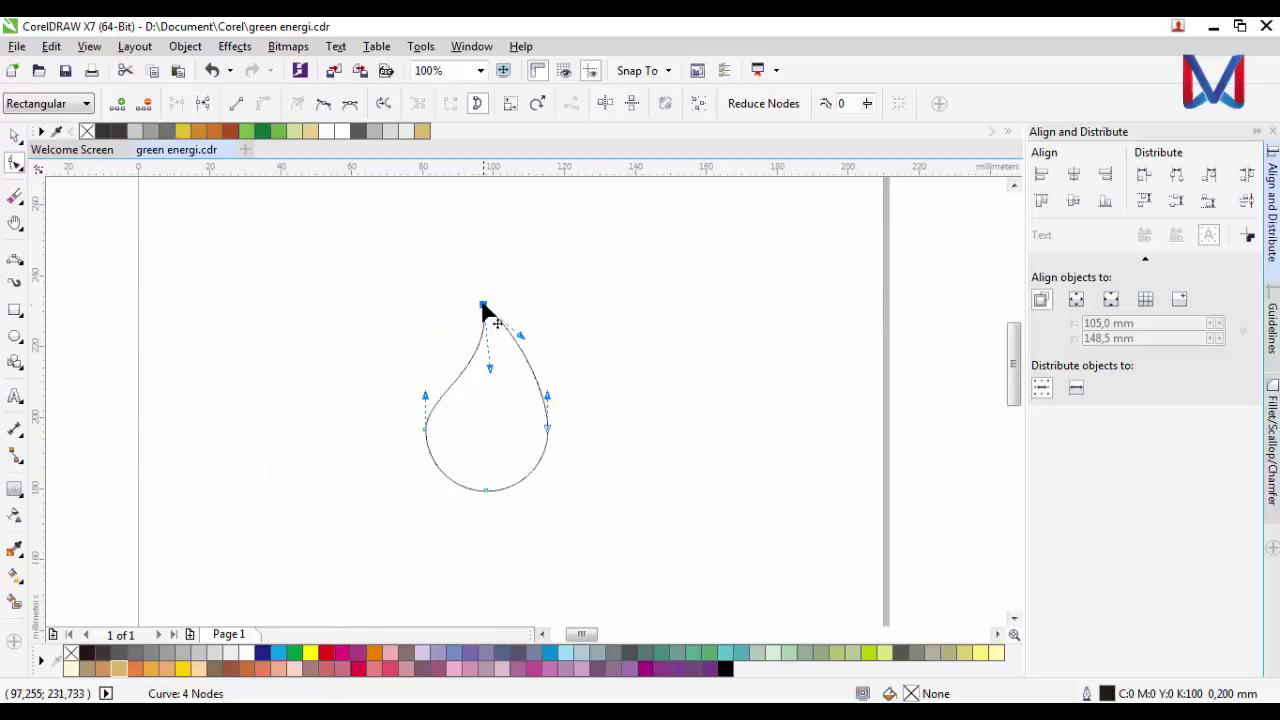
Step: Move the drop's tip slightly up and left, shift both its curve handles slightly right, and finish node editing
scroll(484, 312, up, 1)
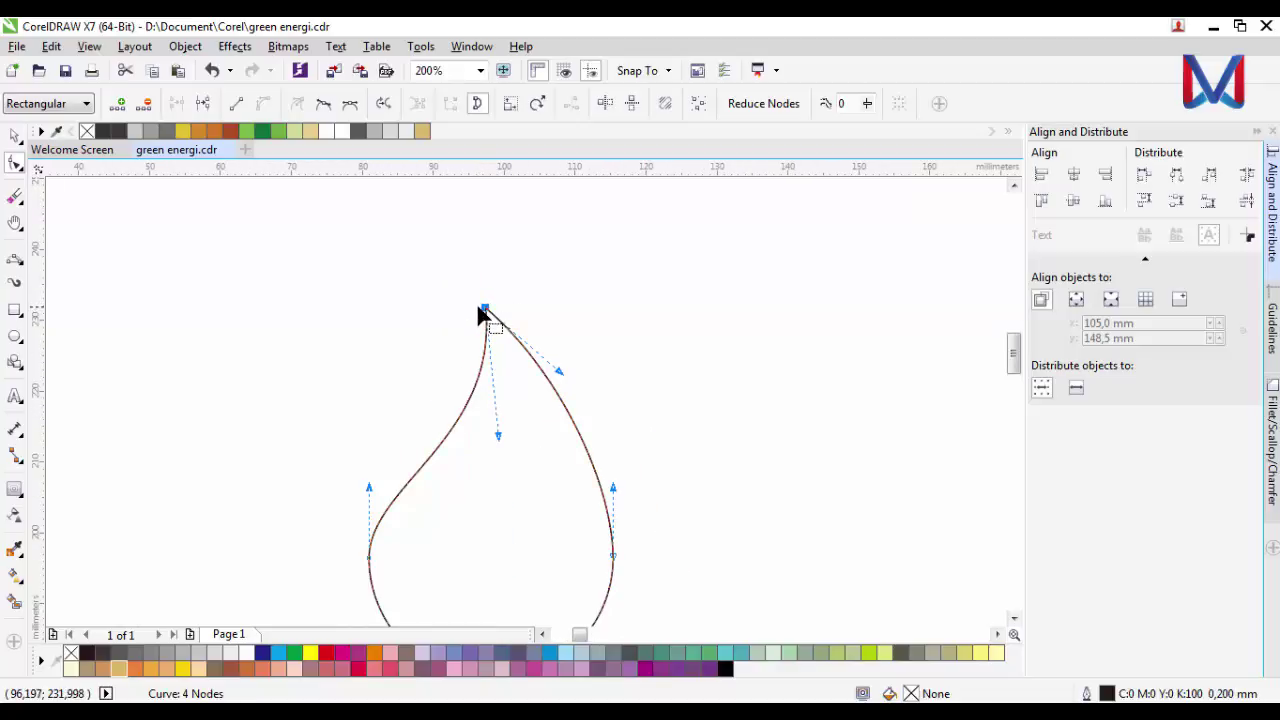
scroll(484, 312, up, 1)
drag(493, 312, 487, 308)
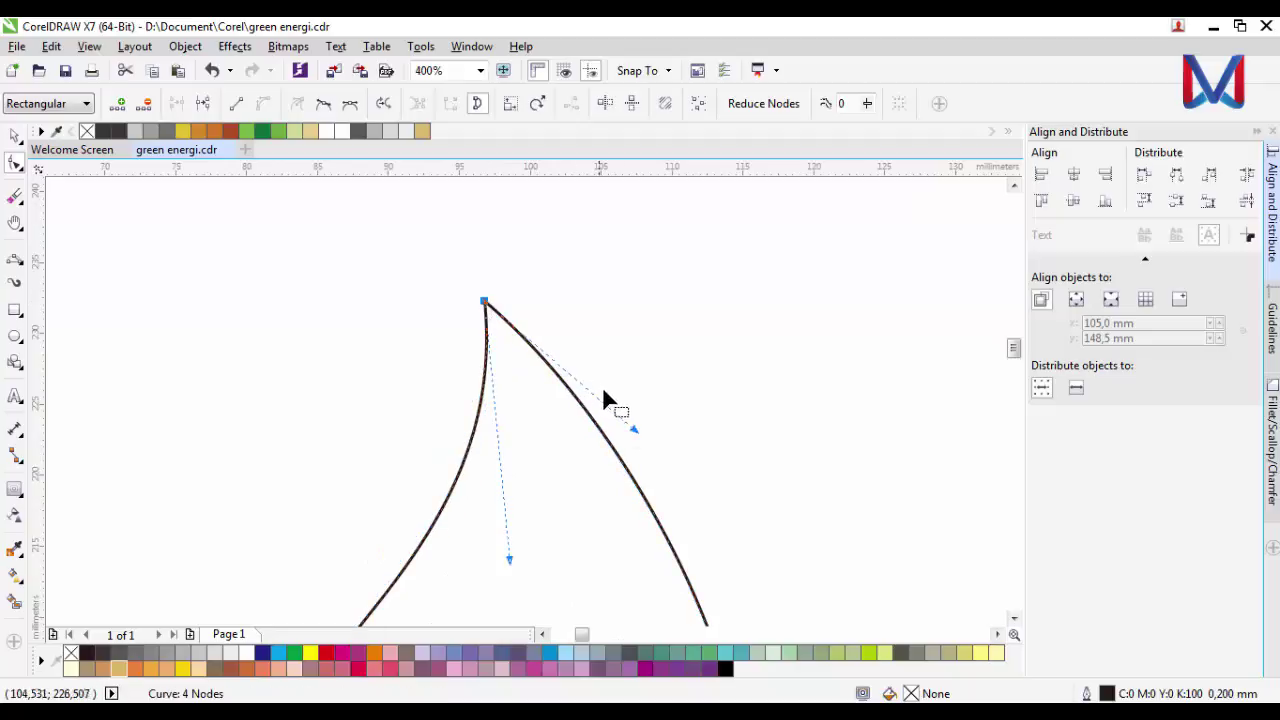
drag(510, 561, 527, 557)
drag(633, 429, 652, 428)
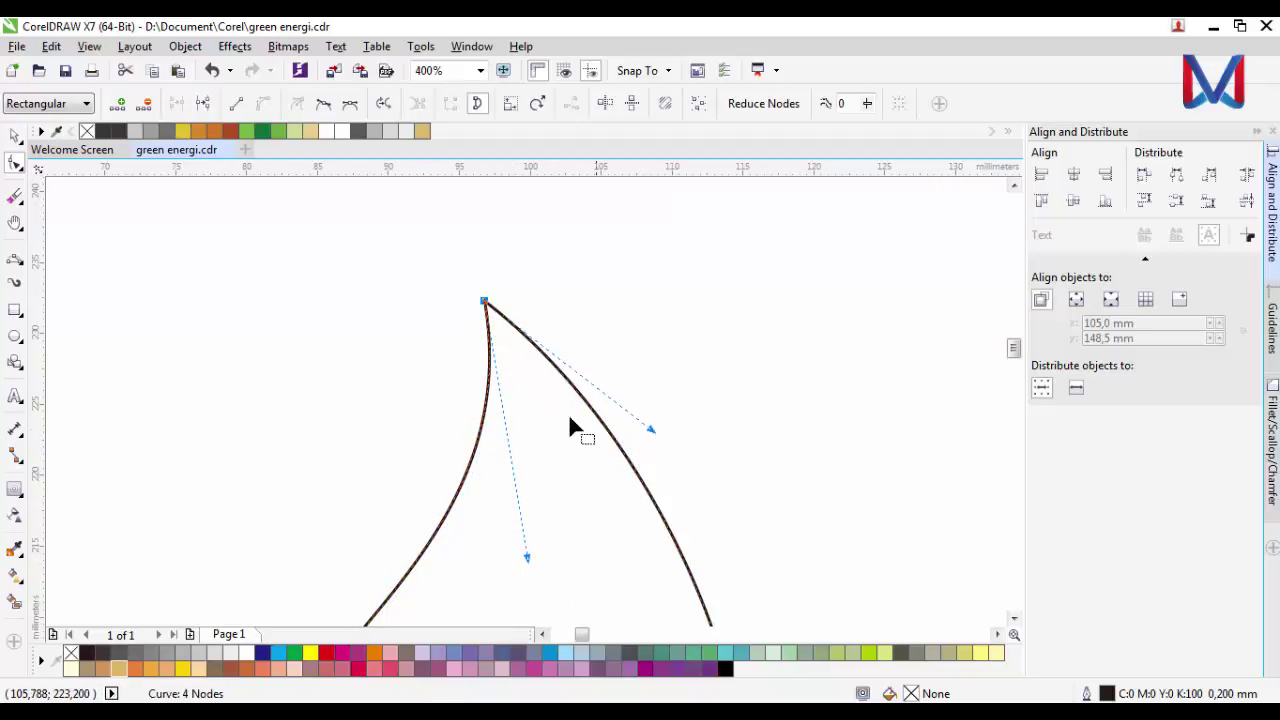
scroll(571, 423, down, 1)
click(14, 138)
click(362, 352)
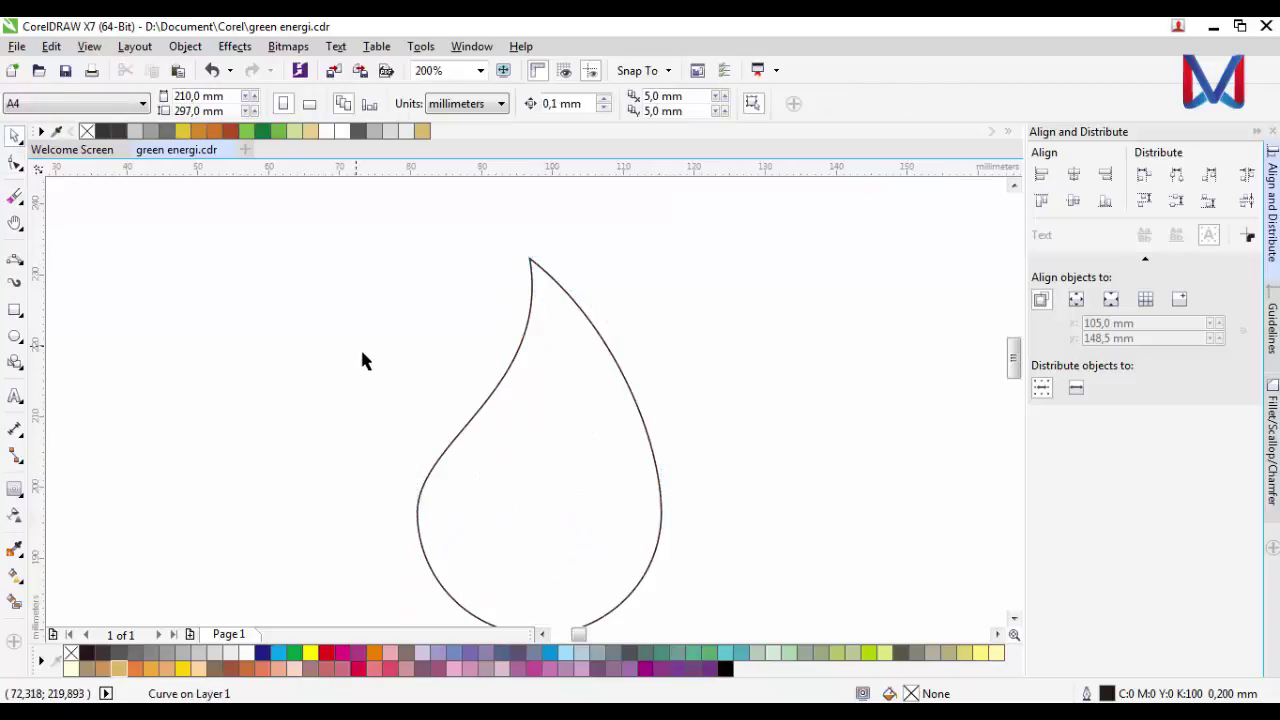
scroll(436, 381, down, 2)
scroll(457, 402, up, 1)
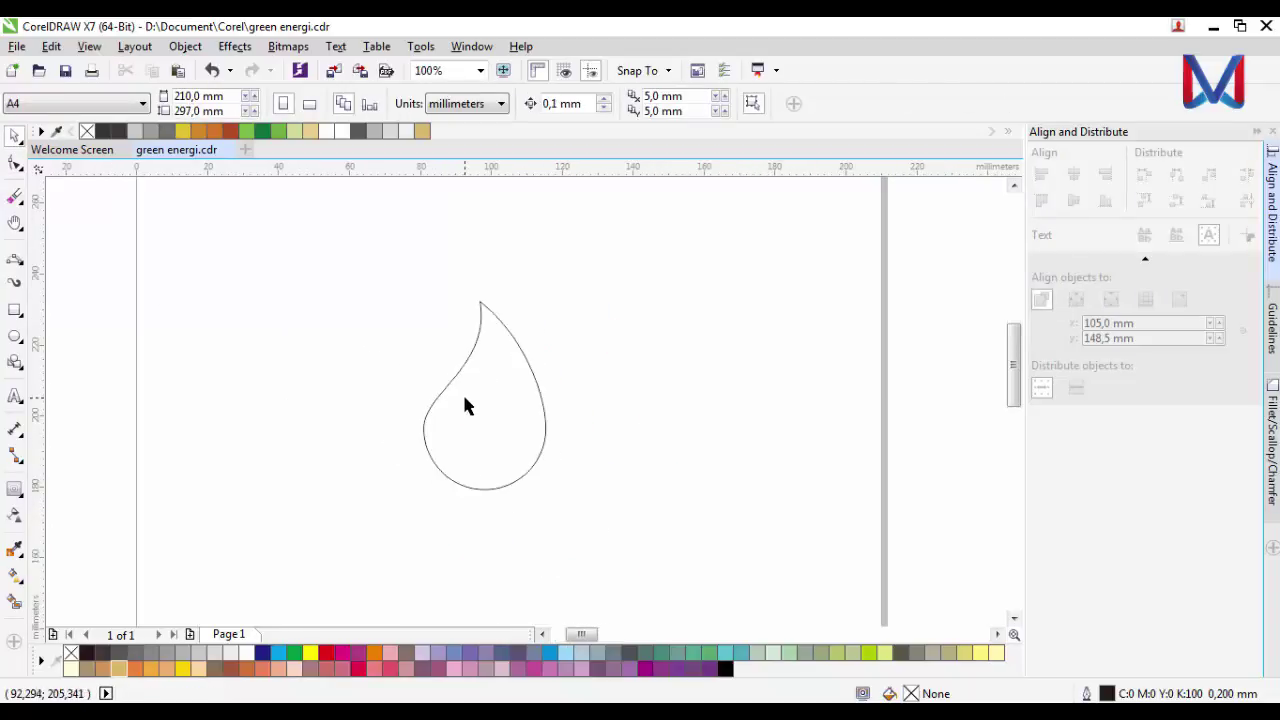
scroll(465, 430, up, 1)
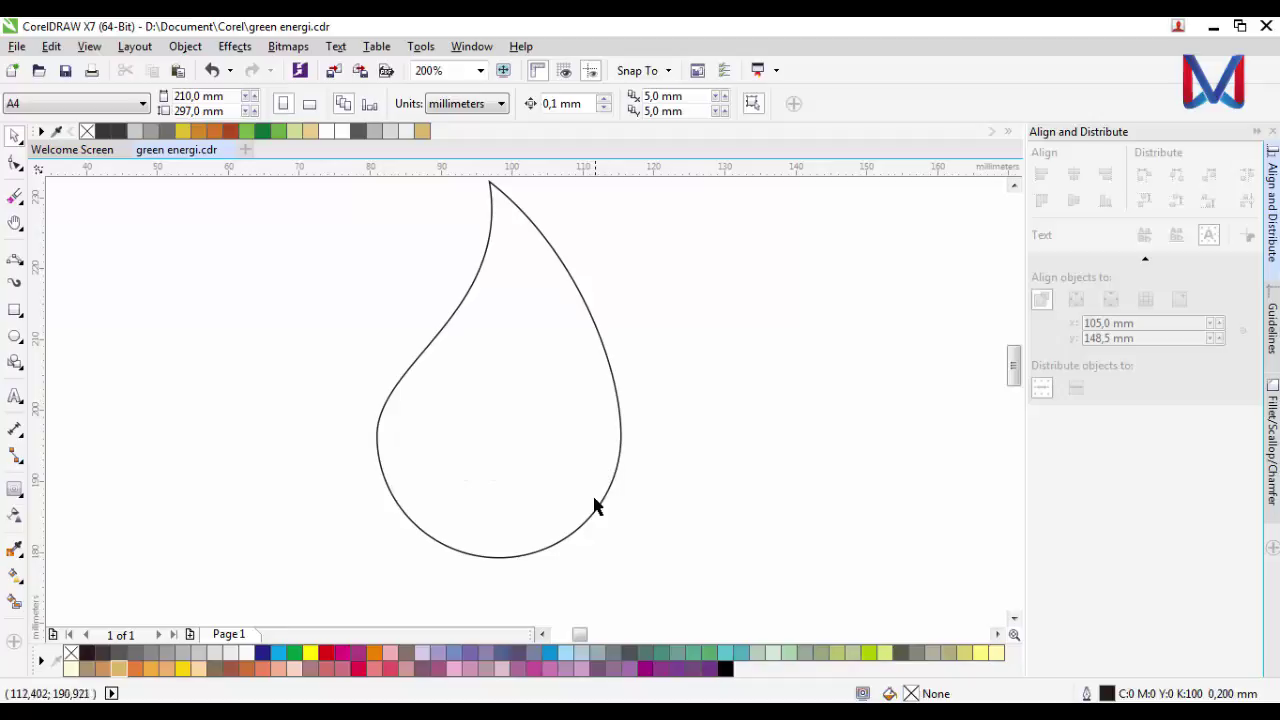
scroll(594, 506, up, 2)
click(19, 266)
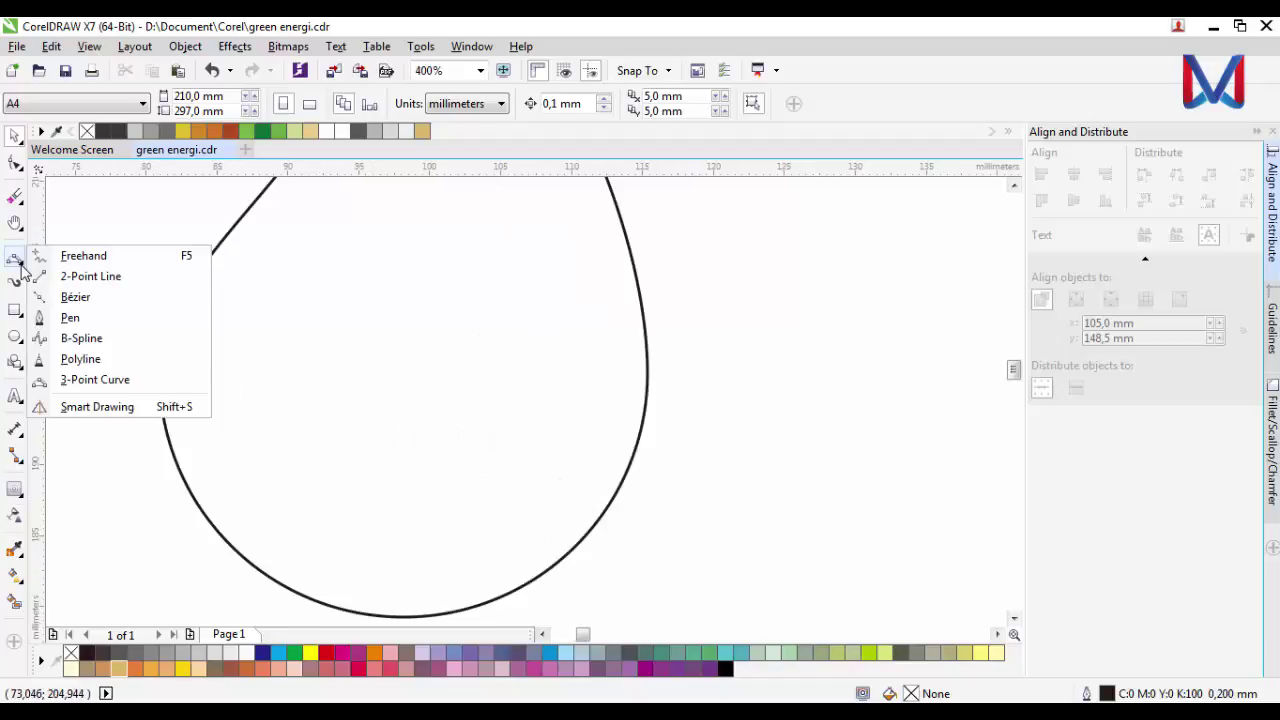
click(100, 277)
scroll(272, 405, down, 1)
drag(257, 401, 372, 403)
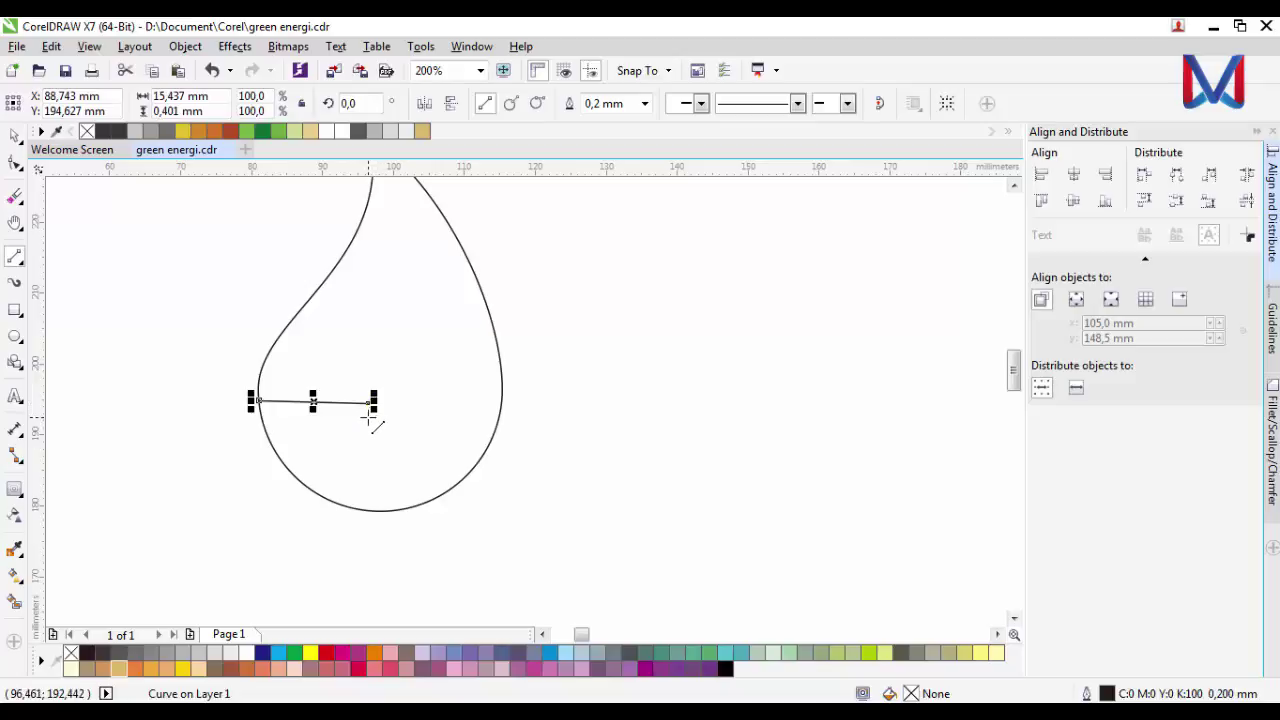
key(ctrl+z)
mouse_move(258, 390)
mouse_down()
mouse_move(372, 391)
mouse_move(410, 443)
mouse_up()
key(ctrl+z)
key(ctrl+z)
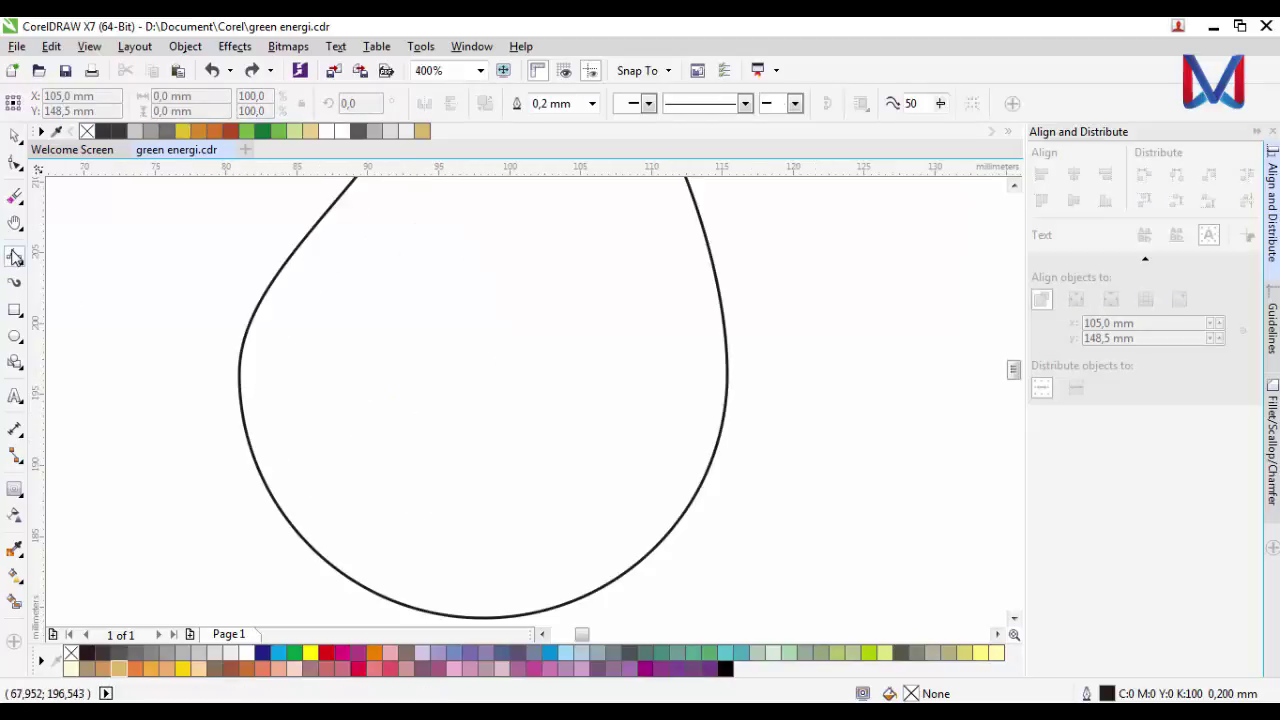
Step: Draw two parallel horizontal Freehand lines across the drop's widest part, the upper one about 34 mm long
click(14, 258)
click(88, 380)
click(20, 265)
click(80, 254)
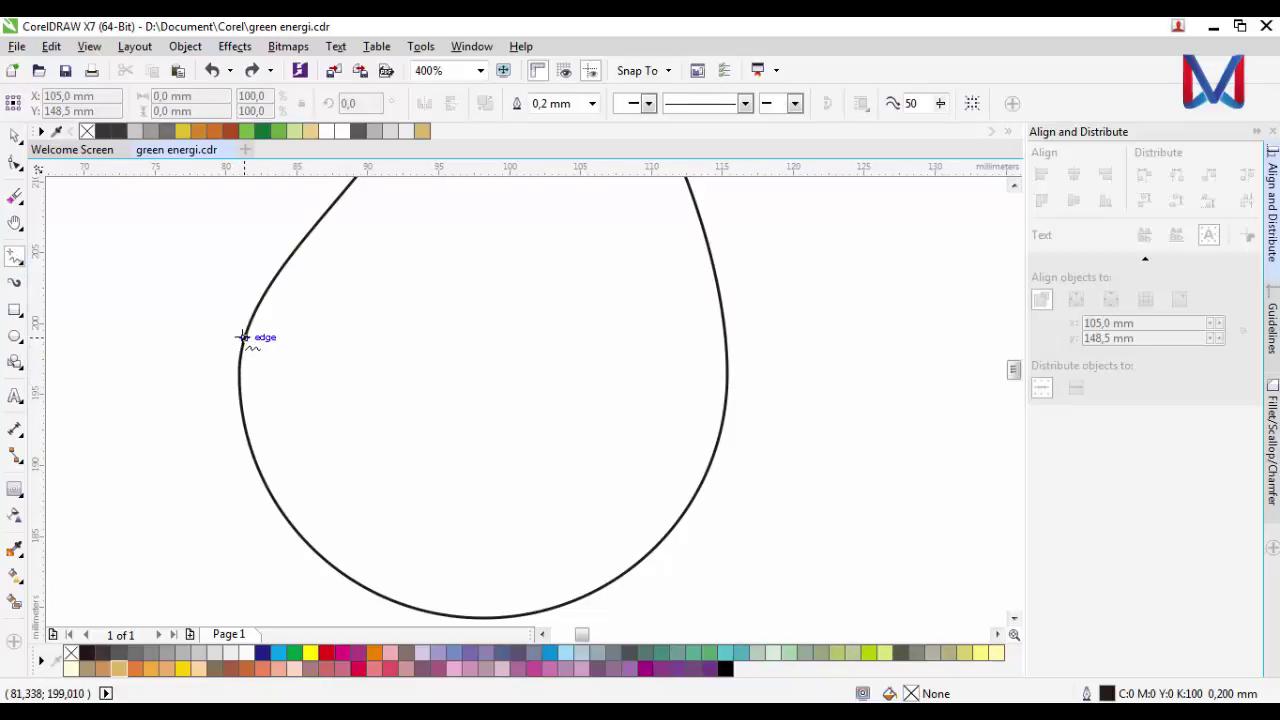
click(243, 337)
ctrl+click(727, 355)
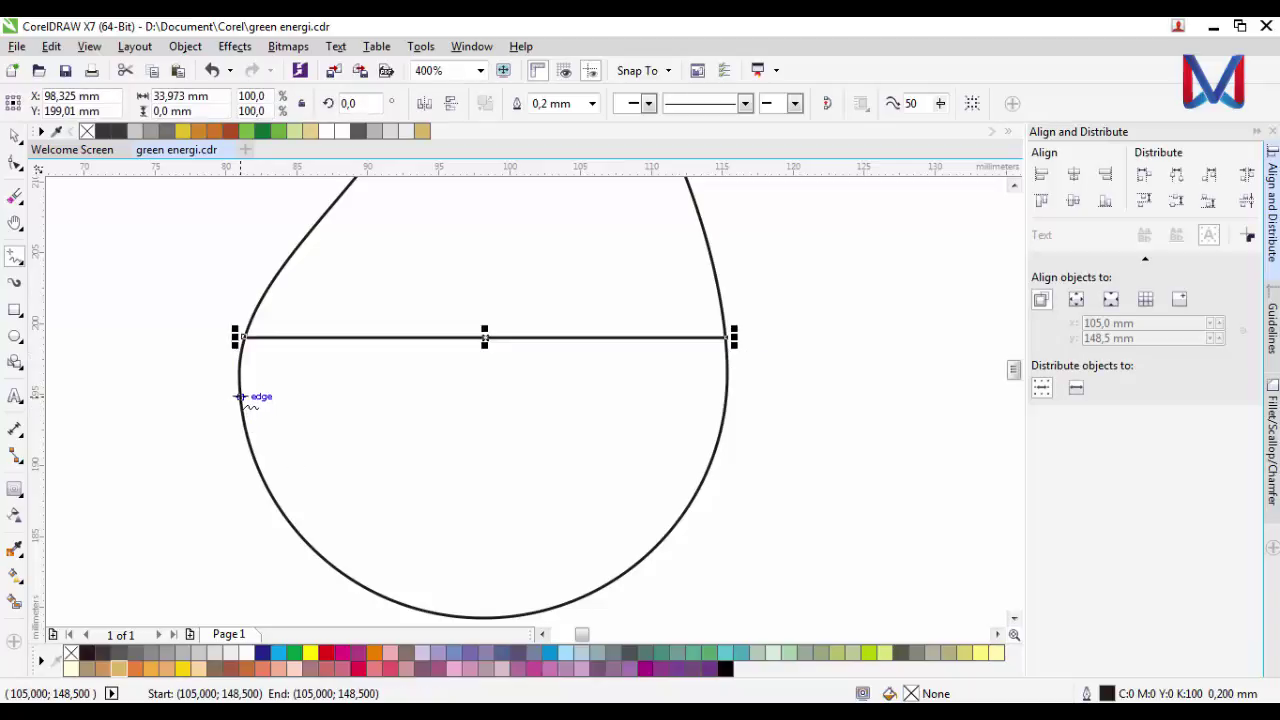
click(239, 392)
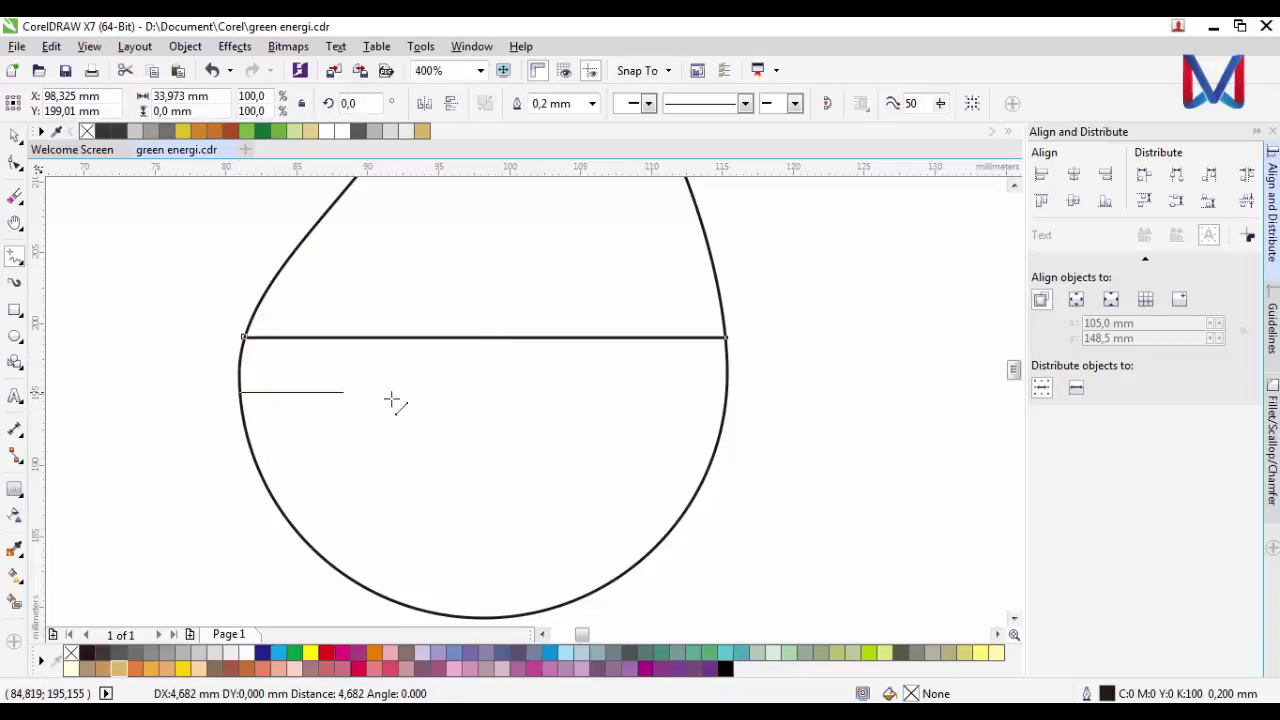
click(726, 397)
Step: Convert the upper horizontal line into an editable curve with the Shape tool
key(F10)
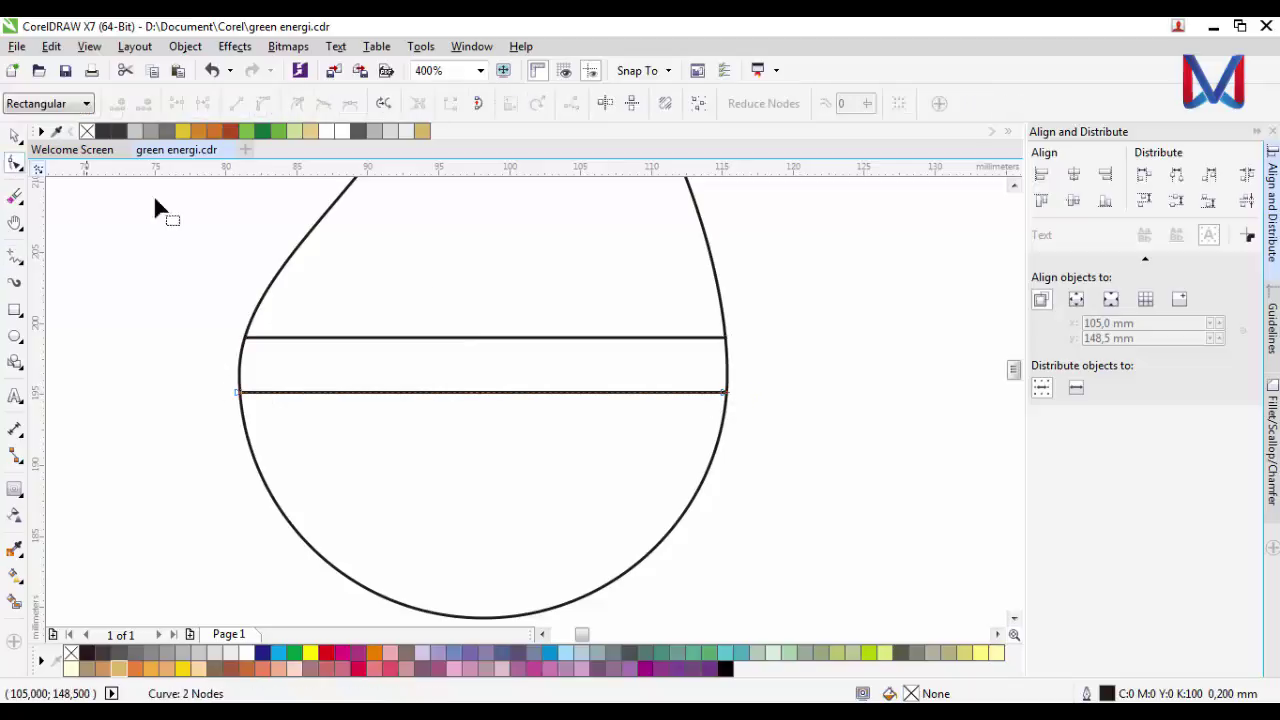
click(460, 342)
click(463, 340)
click(264, 104)
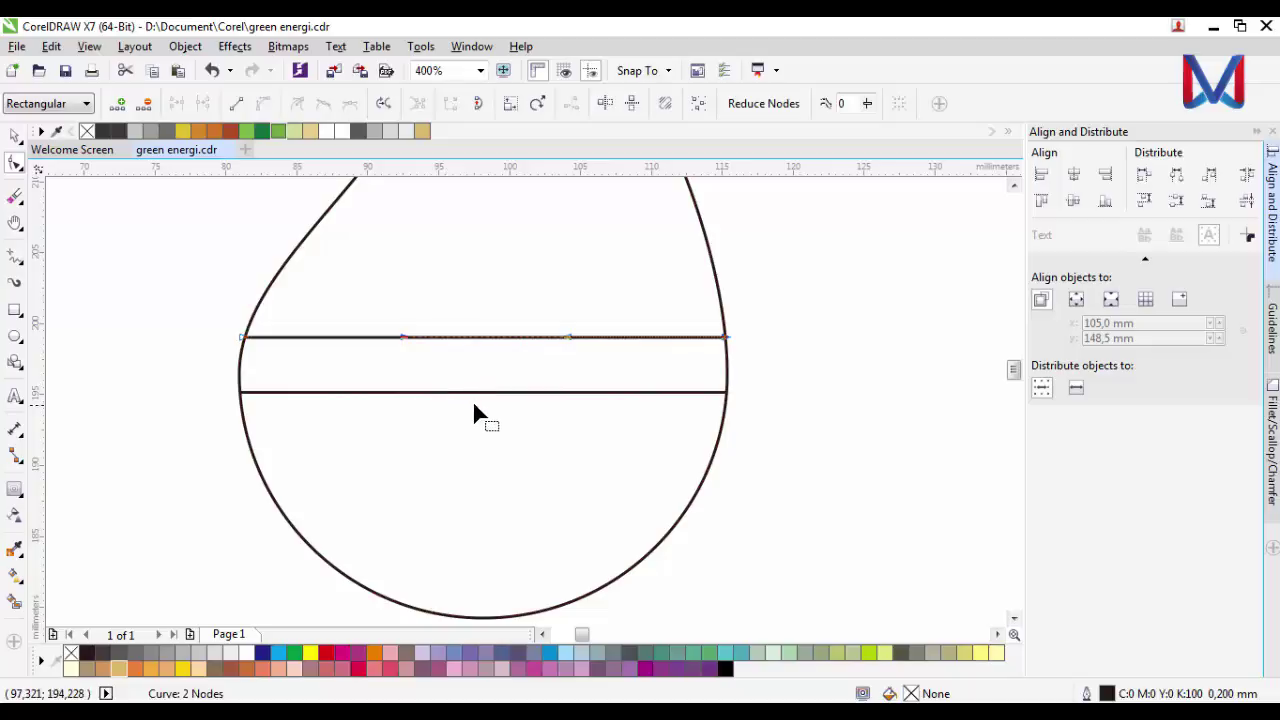
Step: Convert the lower horizontal line across the drop into an editable curve
click(480, 396)
click(481, 392)
click(264, 104)
scroll(457, 352, up, 1)
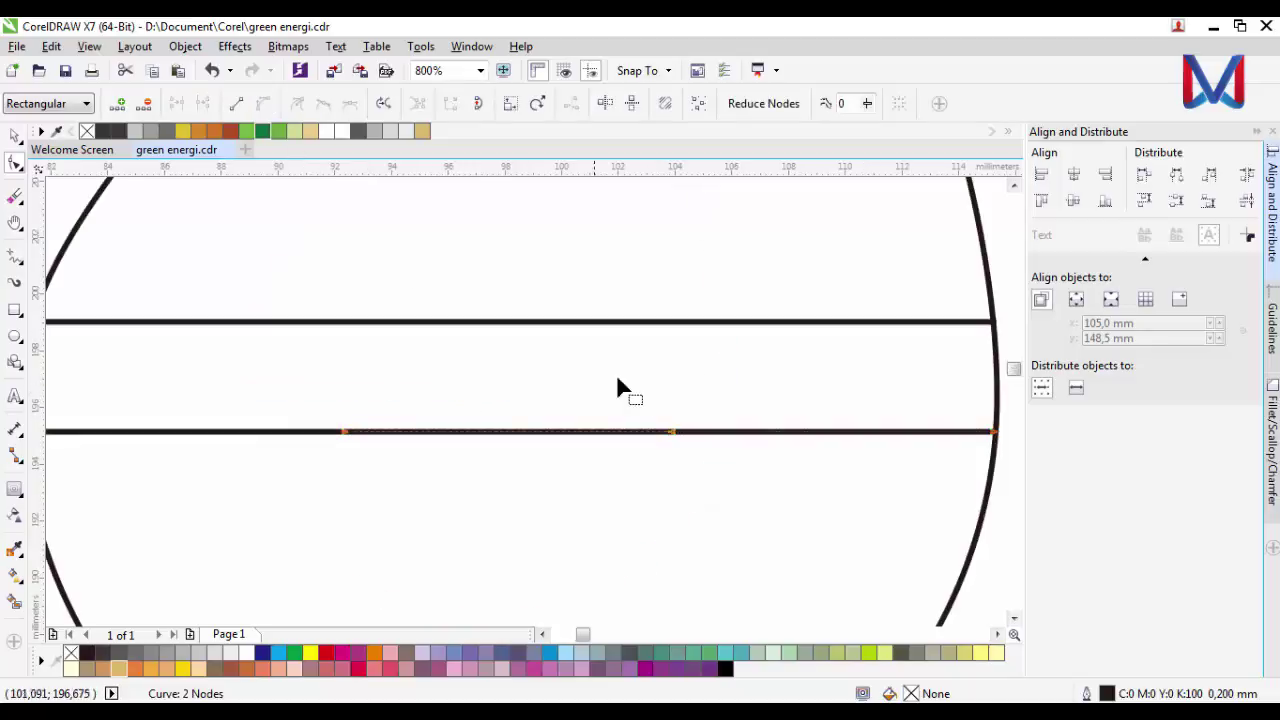
scroll(610, 380, down, 1)
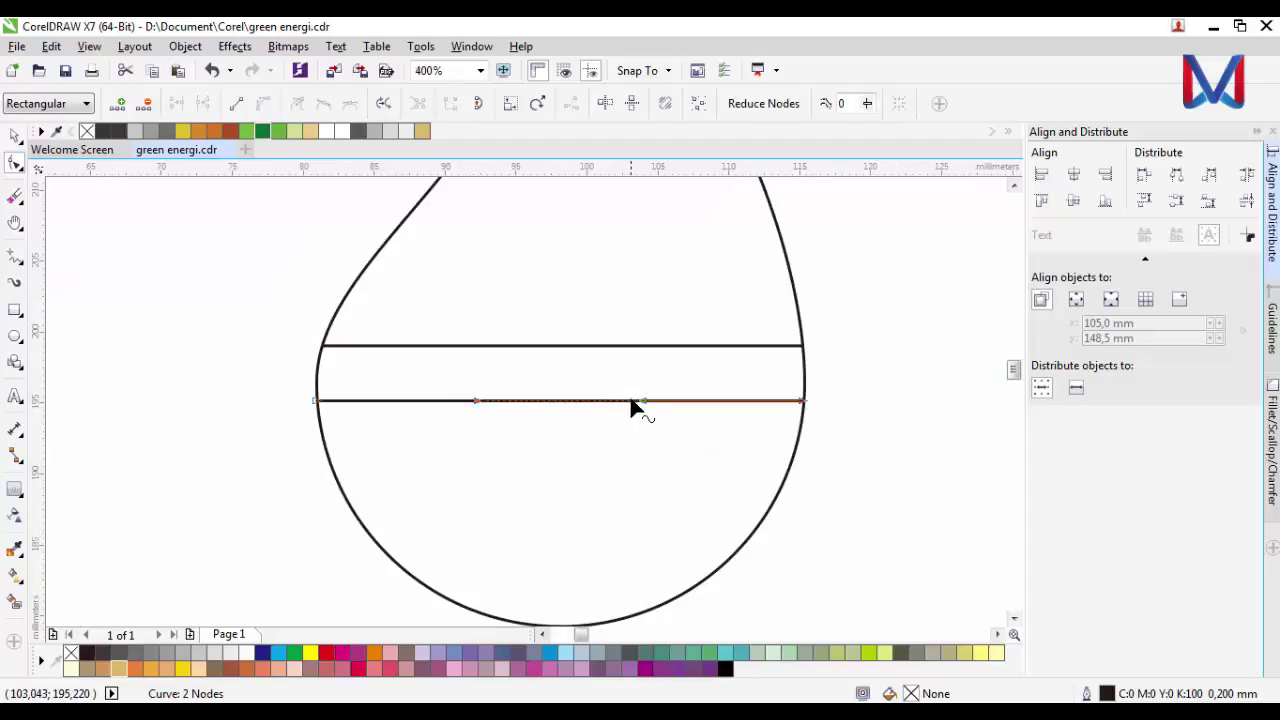
Step: Bend the lower line into an S-shaped wave, arching up near its left end and dipping near its right end
drag(647, 402, 645, 357)
drag(472, 400, 485, 455)
drag(645, 357, 632, 494)
drag(485, 456, 495, 371)
drag(630, 495, 659, 536)
scroll(631, 495, down, 2)
scroll(631, 495, up, 1)
drag(563, 477, 565, 455)
Step: Bend the upper line into a matching wave, arching up near its left end and dipping near its right end
click(629, 460)
click(713, 460)
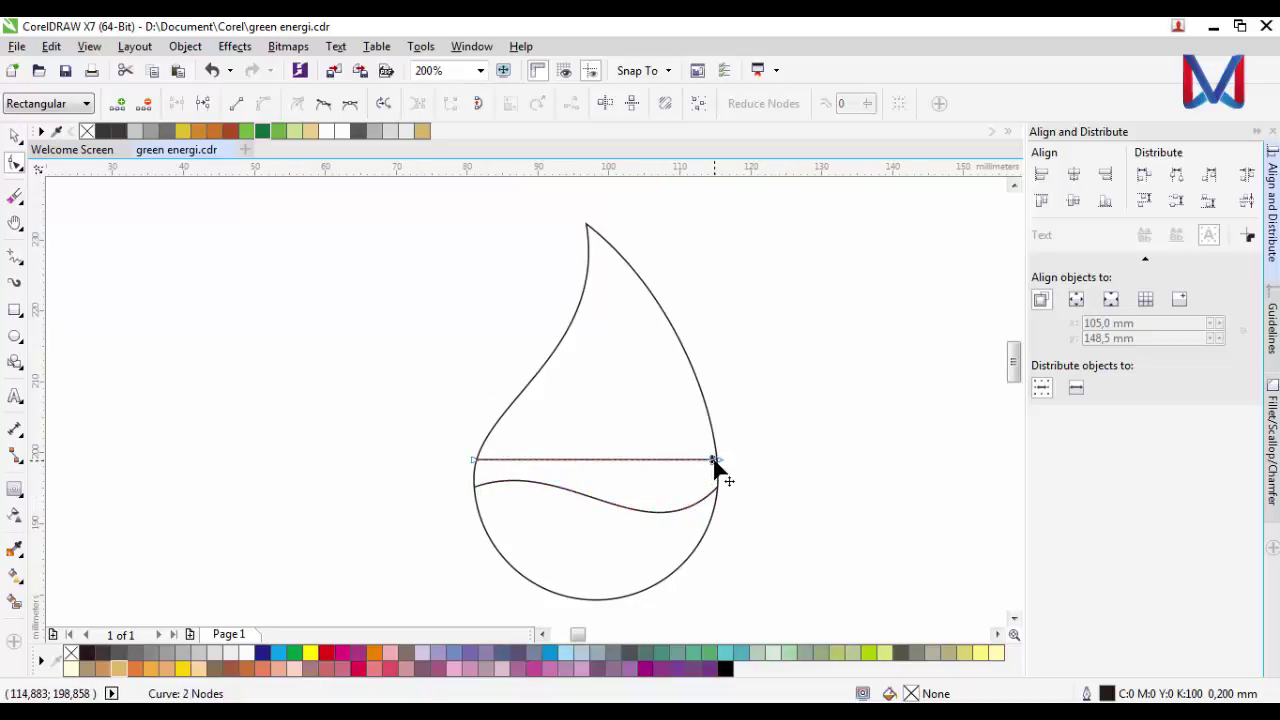
scroll(694, 477, up, 1)
drag(585, 446, 702, 574)
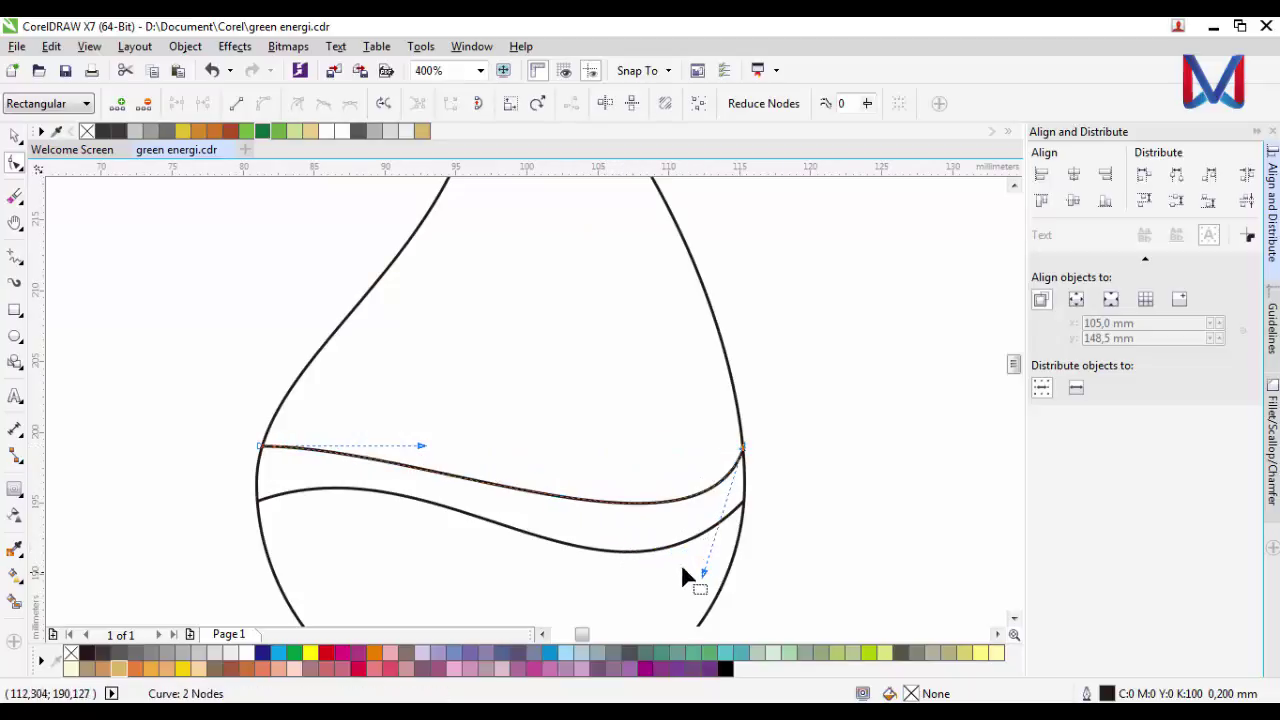
click(417, 448)
click(261, 446)
drag(421, 446, 411, 366)
Step: Raise both end nodes of the lower wave slightly along the drop outline and pull its right curve handle further down
scroll(285, 508, up, 1)
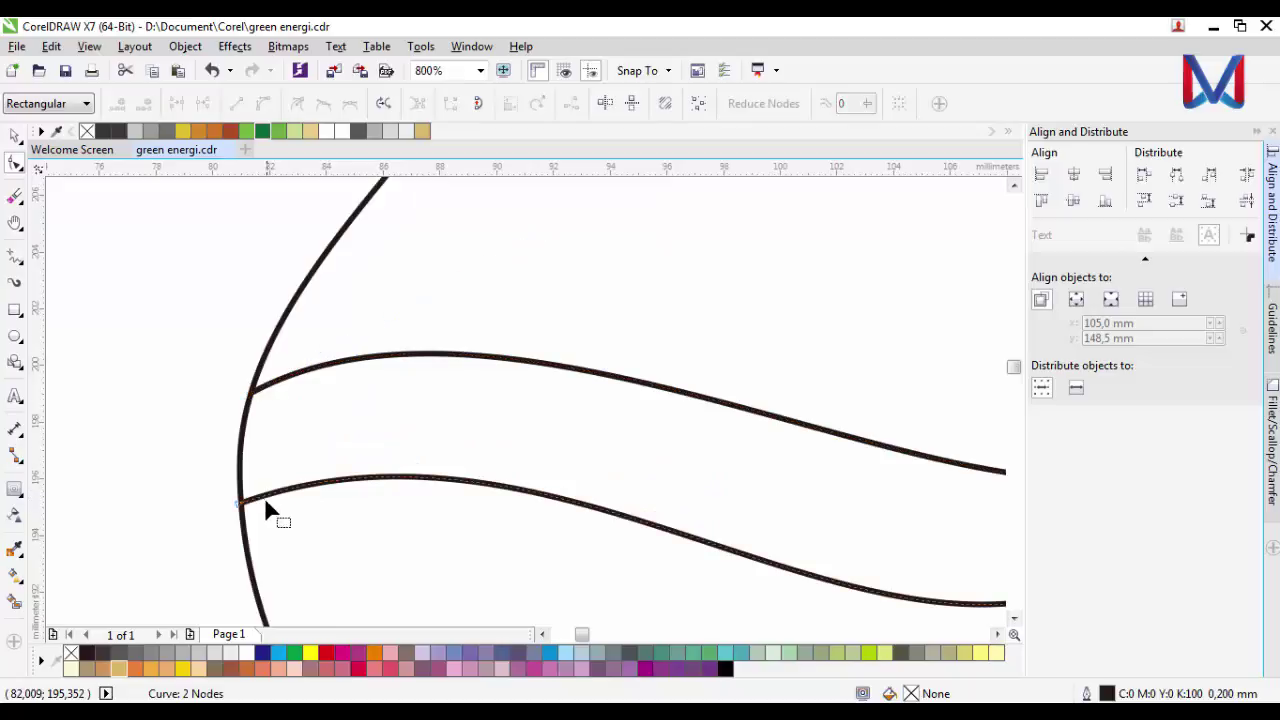
drag(245, 517, 237, 486)
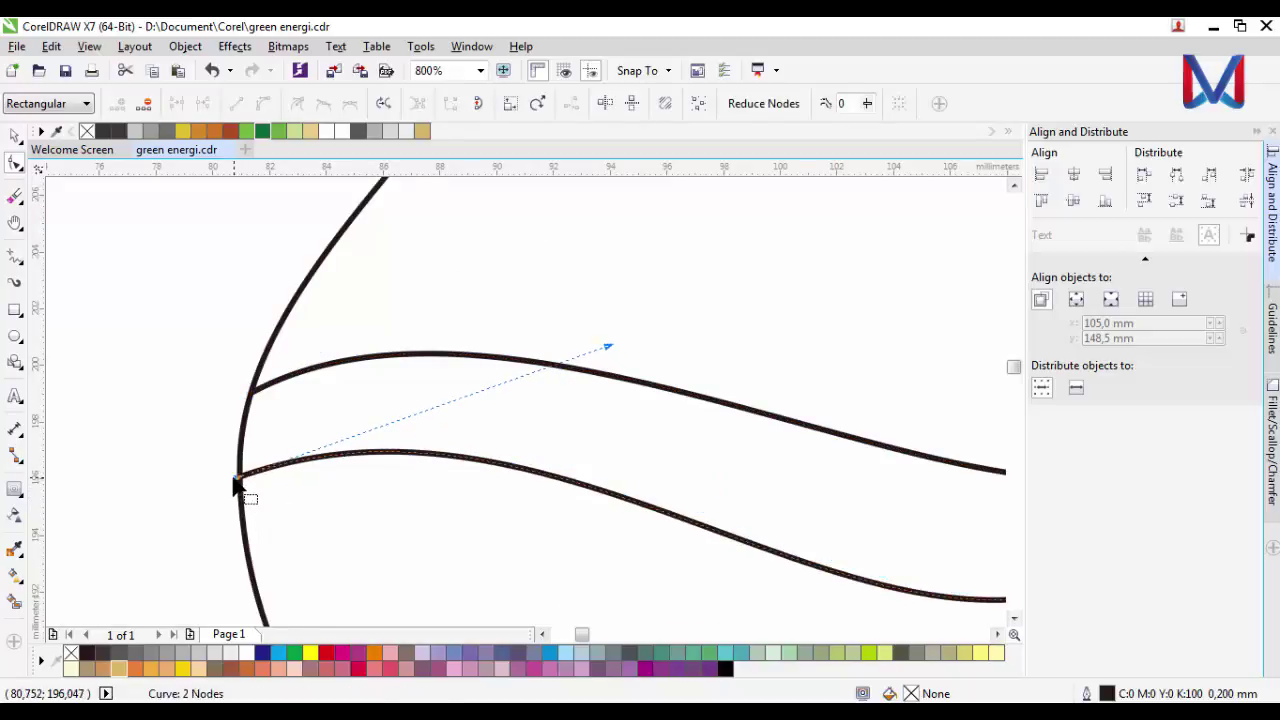
scroll(238, 486, down, 2)
scroll(330, 495, up, 1)
scroll(576, 480, up, 1)
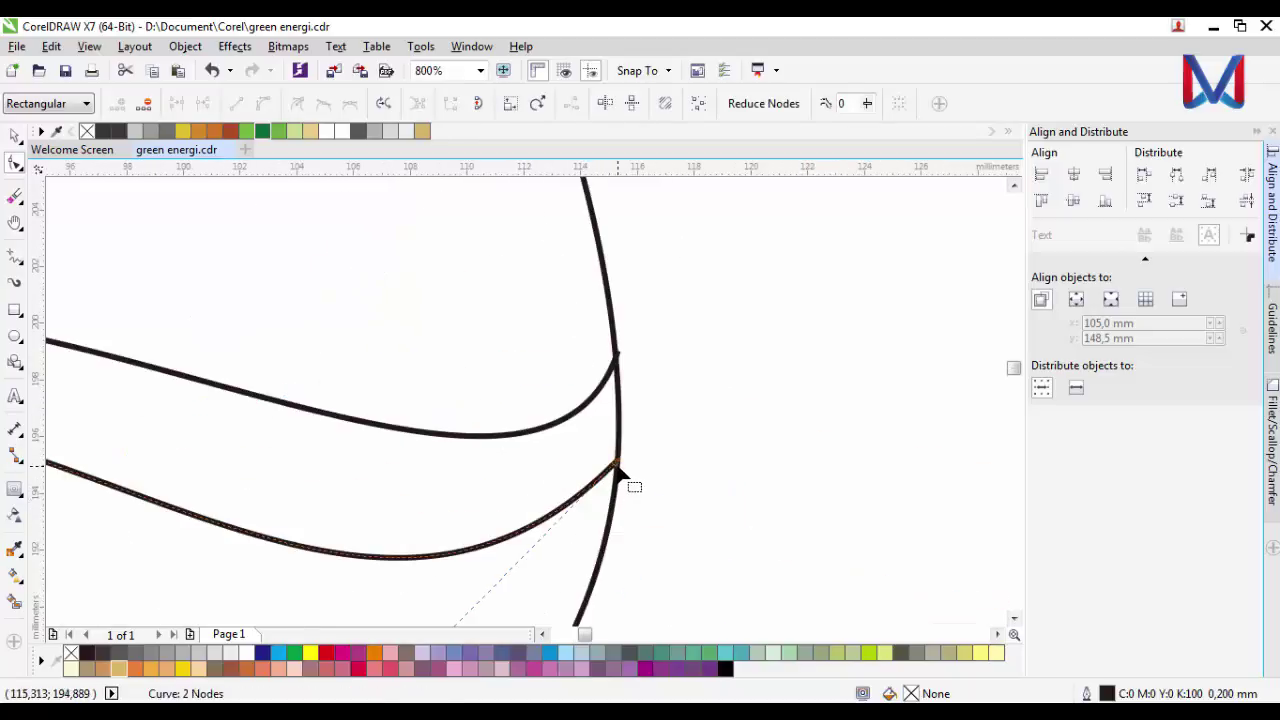
drag(618, 463, 623, 443)
scroll(623, 443, down, 2)
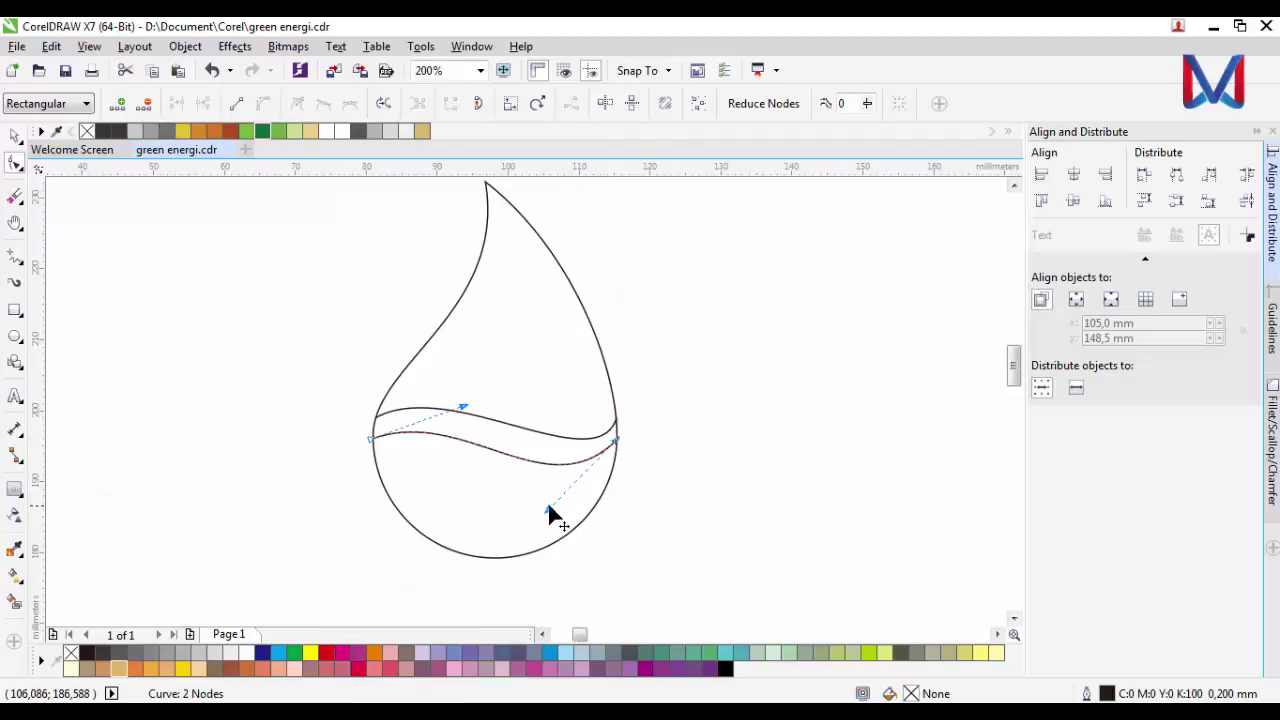
drag(549, 516, 557, 527)
scroll(567, 480, up, 1)
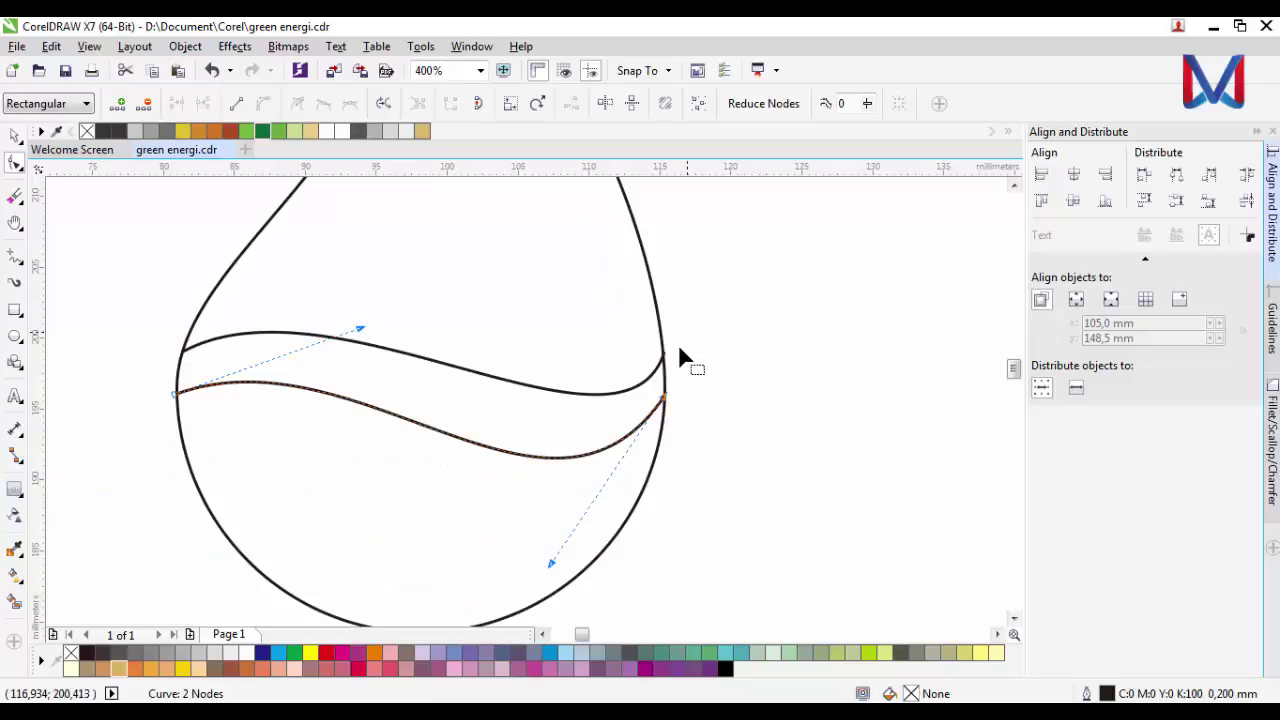
Step: Adjust both curve handles of the upper wave so its dip follows the lower wave more closely
click(662, 354)
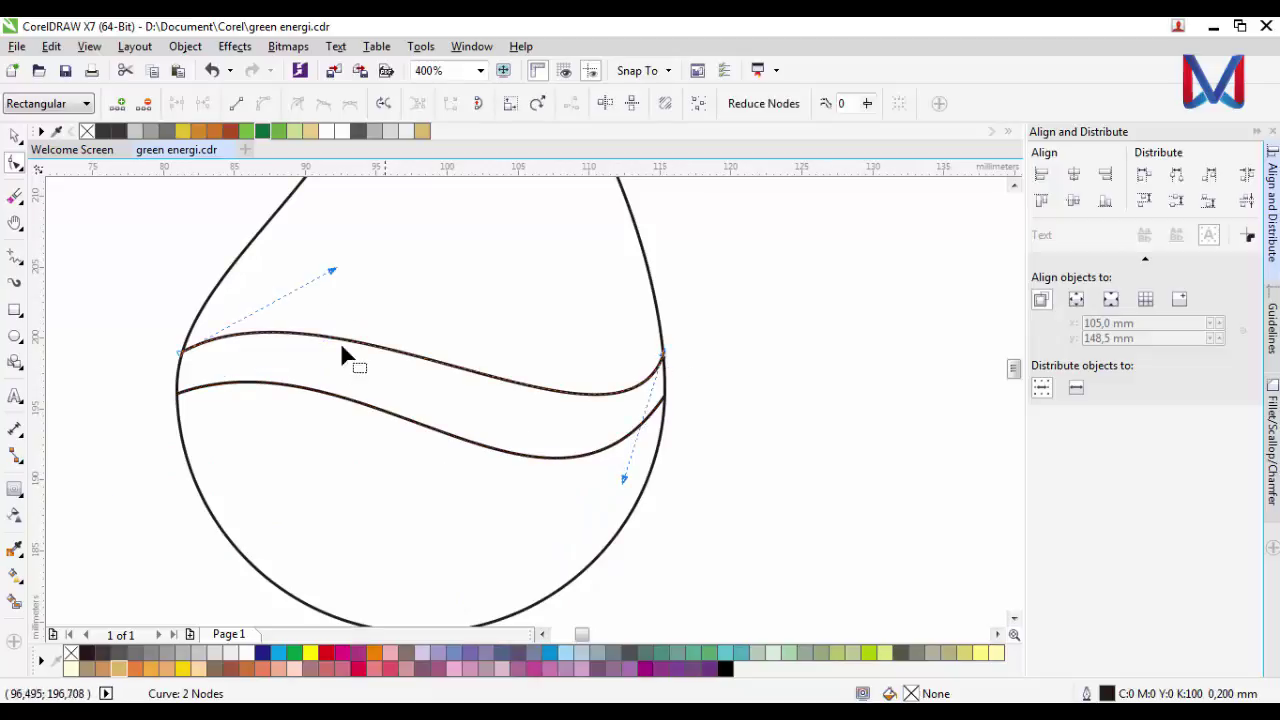
drag(622, 480, 568, 513)
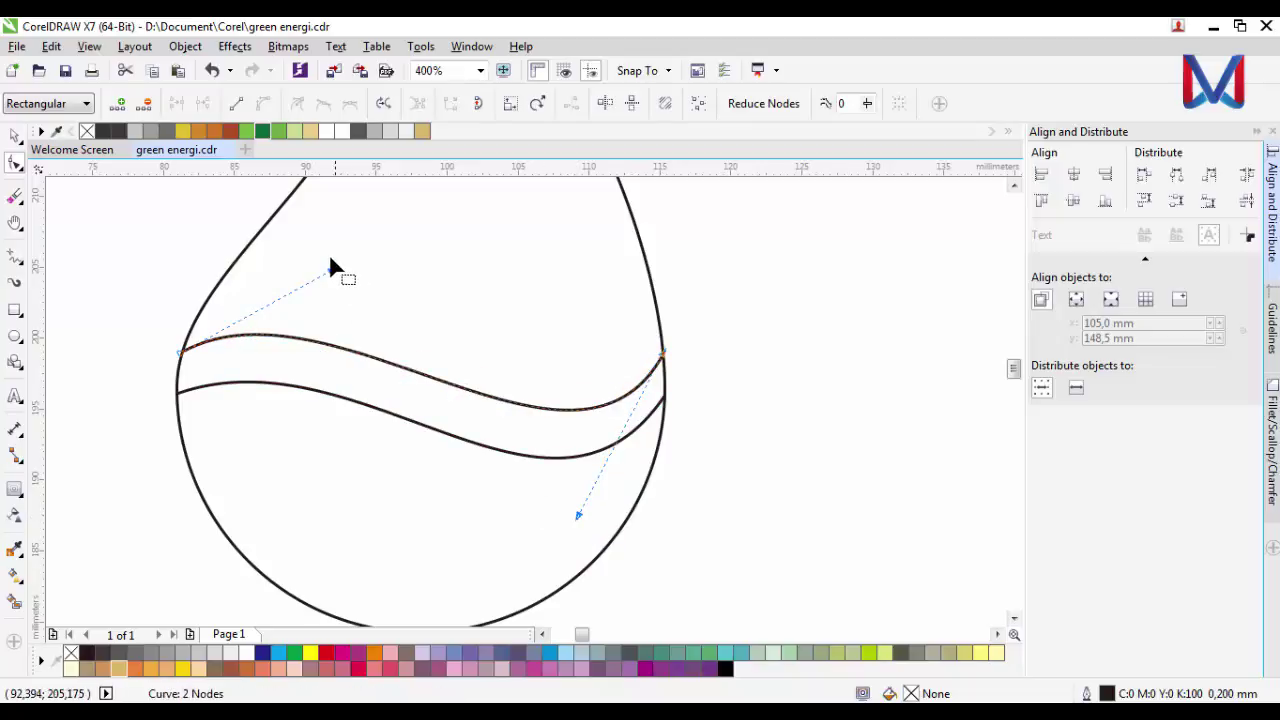
scroll(334, 272, up, 2)
drag(338, 278, 342, 262)
scroll(386, 336, down, 2)
Step: Pull the lower wave's left curve handle into a shorter, steeper angle and finish node editing
click(224, 418)
click(217, 418)
scroll(363, 349, up, 2)
drag(438, 362, 351, 294)
scroll(159, 295, down, 3)
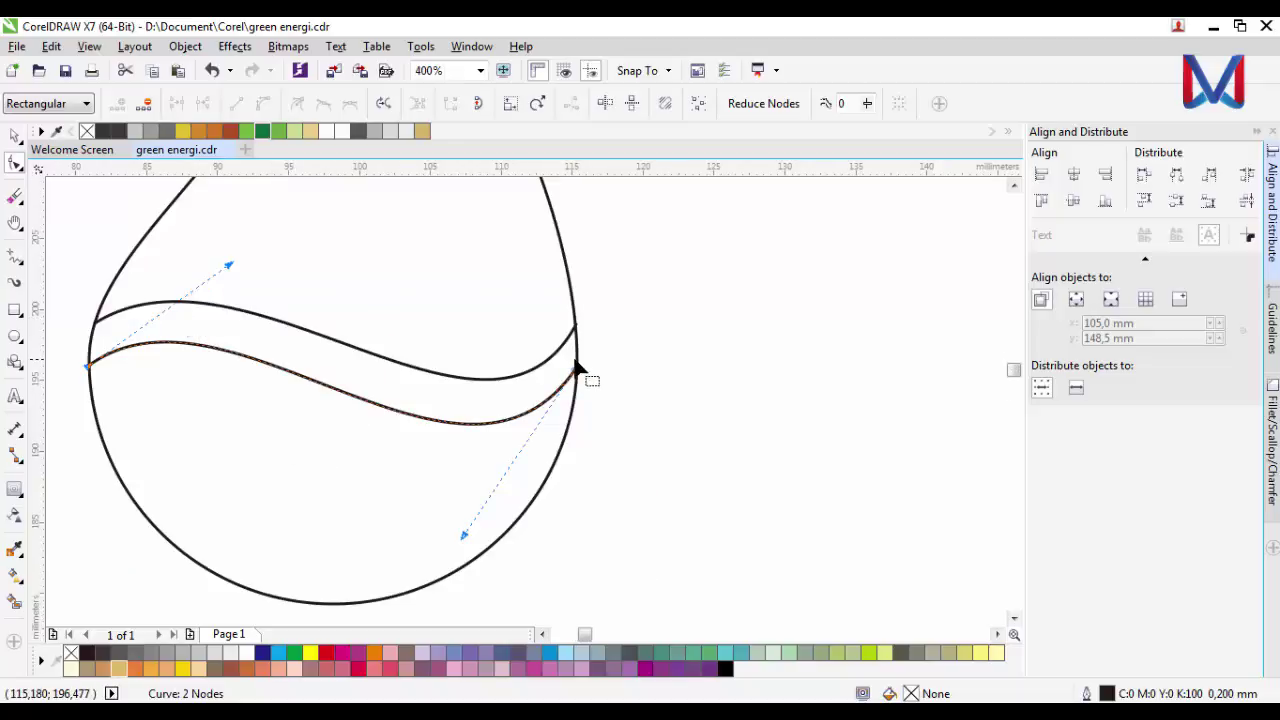
scroll(590, 362, down, 1)
scroll(549, 358, down, 1)
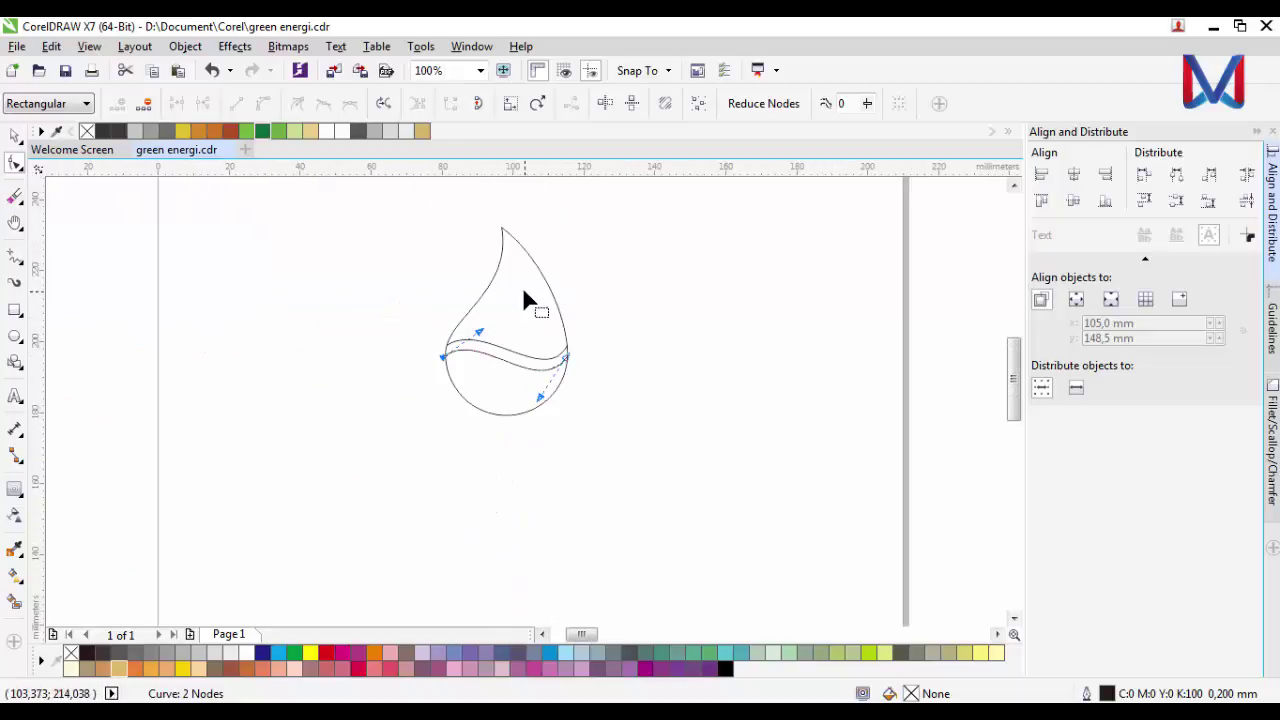
scroll(523, 287, up, 1)
click(14, 137)
click(587, 499)
scroll(587, 499, down, 1)
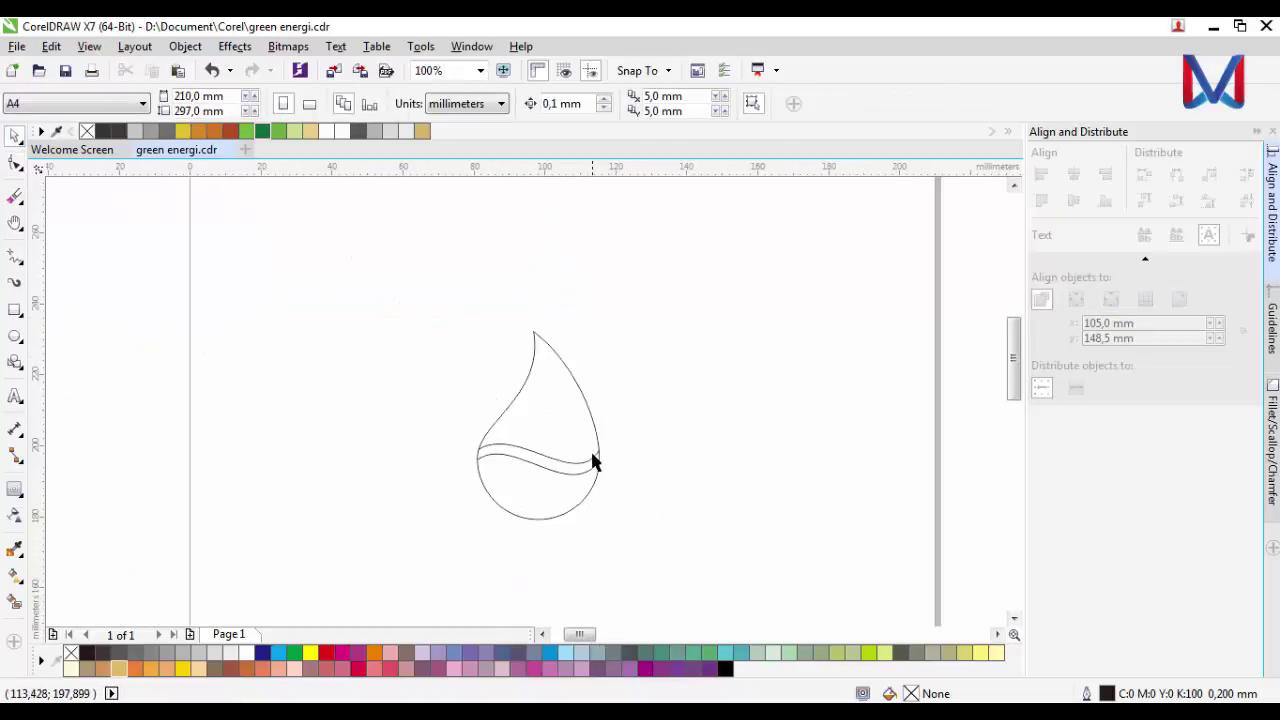
Step: Shorten the drop outline from its tip to a height of about 51.7 mm and deselect it
scroll(592, 458, up, 1)
click(474, 270)
drag(480, 214, 486, 224)
scroll(490, 364, down, 1)
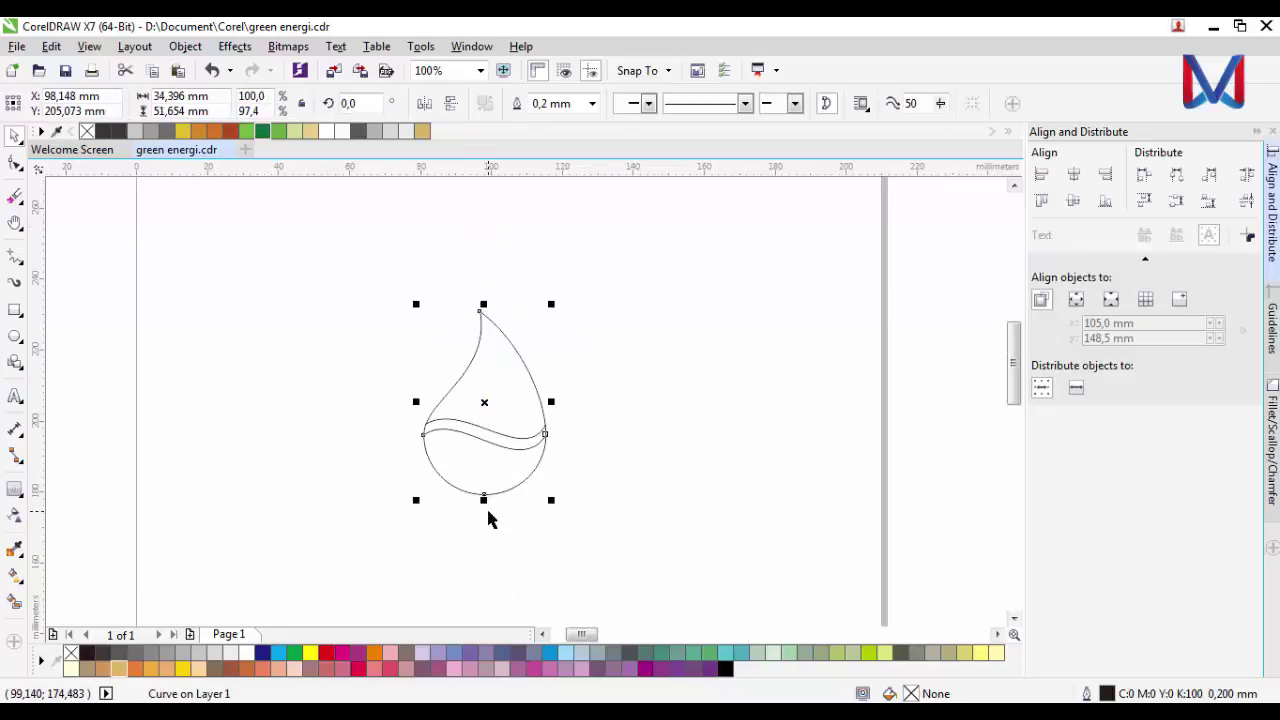
scroll(488, 500, up, 1)
click(574, 508)
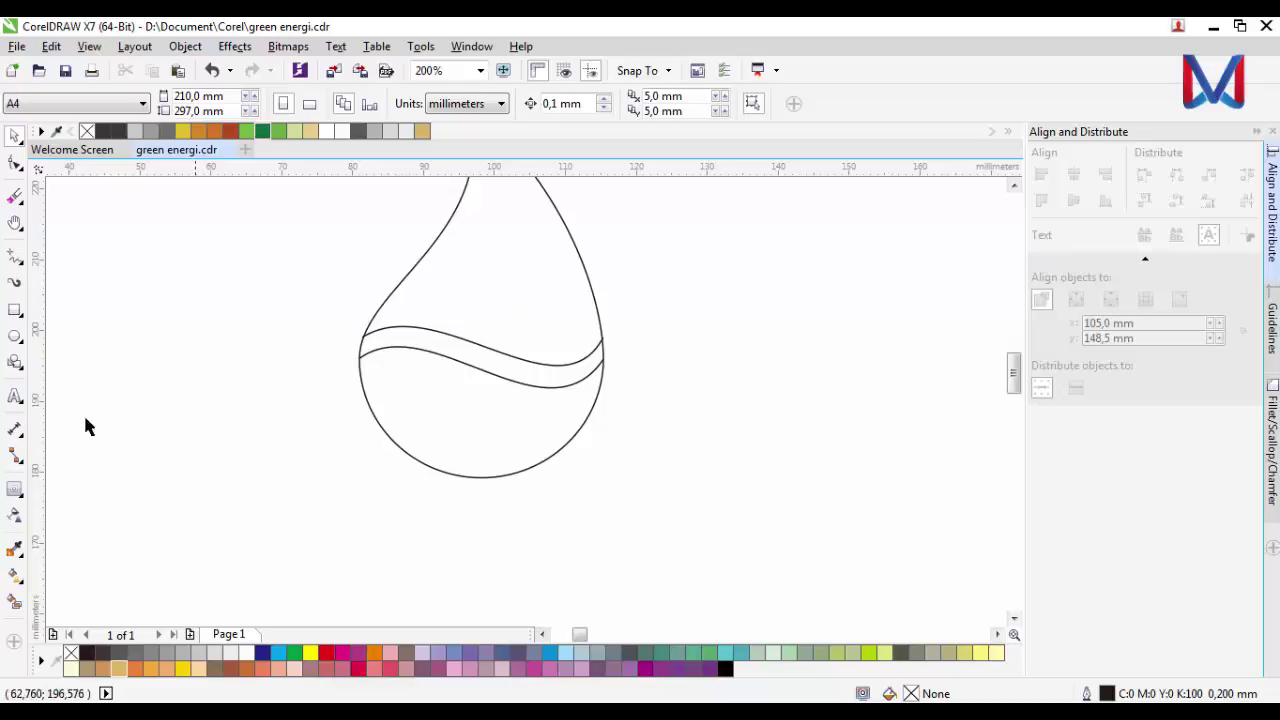
click(15, 602)
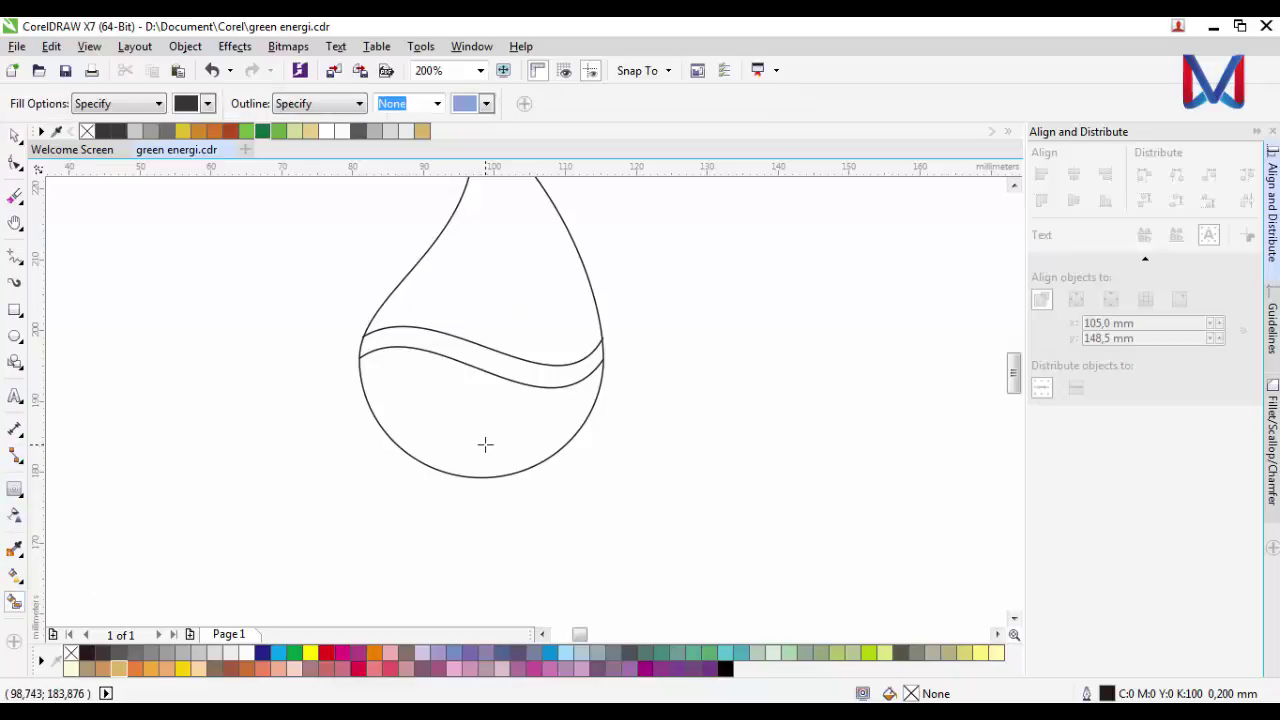
click(486, 444)
key(ctrl+z)
Step: Extend both end nodes of the lower wave slightly outward past the drop outline to close off the area below it
scroll(331, 315, up, 1)
click(401, 392)
scroll(395, 399, up, 1)
click(384, 404)
drag(384, 405, 371, 409)
scroll(371, 409, down, 2)
scroll(556, 391, up, 2)
scroll(558, 398, up, 1)
drag(462, 410, 483, 418)
scroll(462, 380, down, 3)
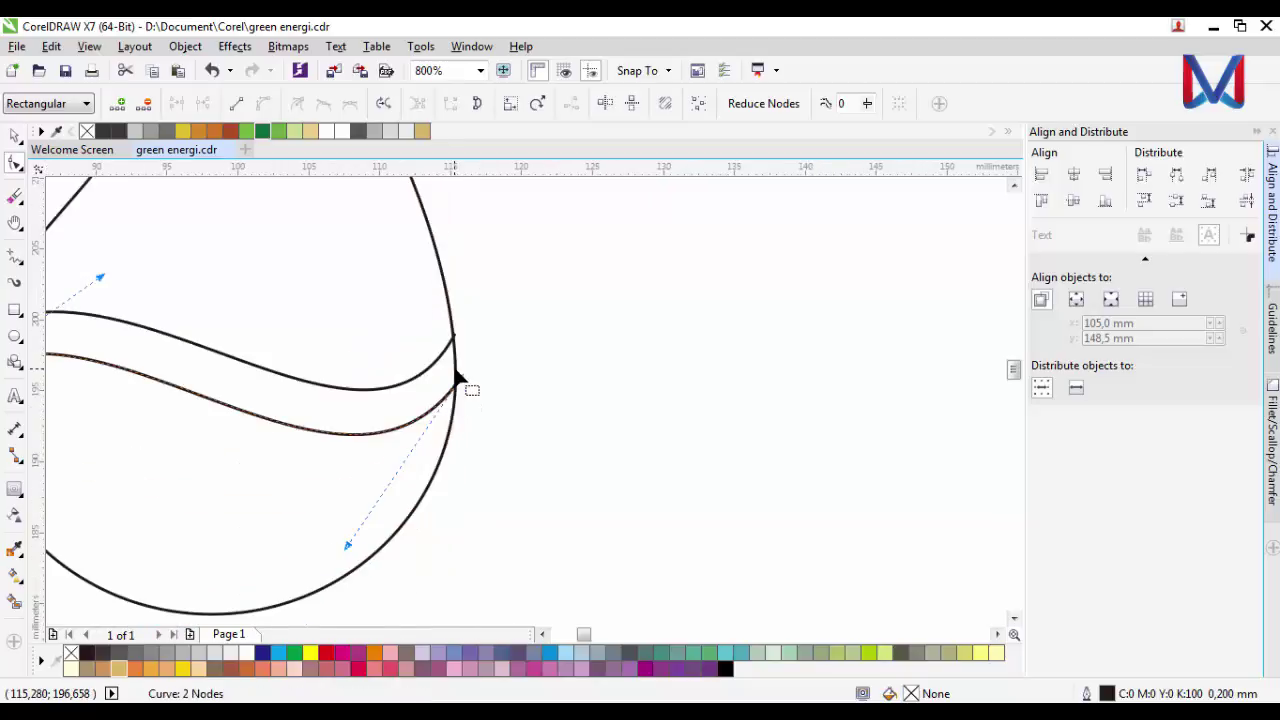
Step: Smart-fill the drop areas below the lower wave and above the upper wave in dark grey without an outline
click(14, 603)
click(300, 420)
click(307, 289)
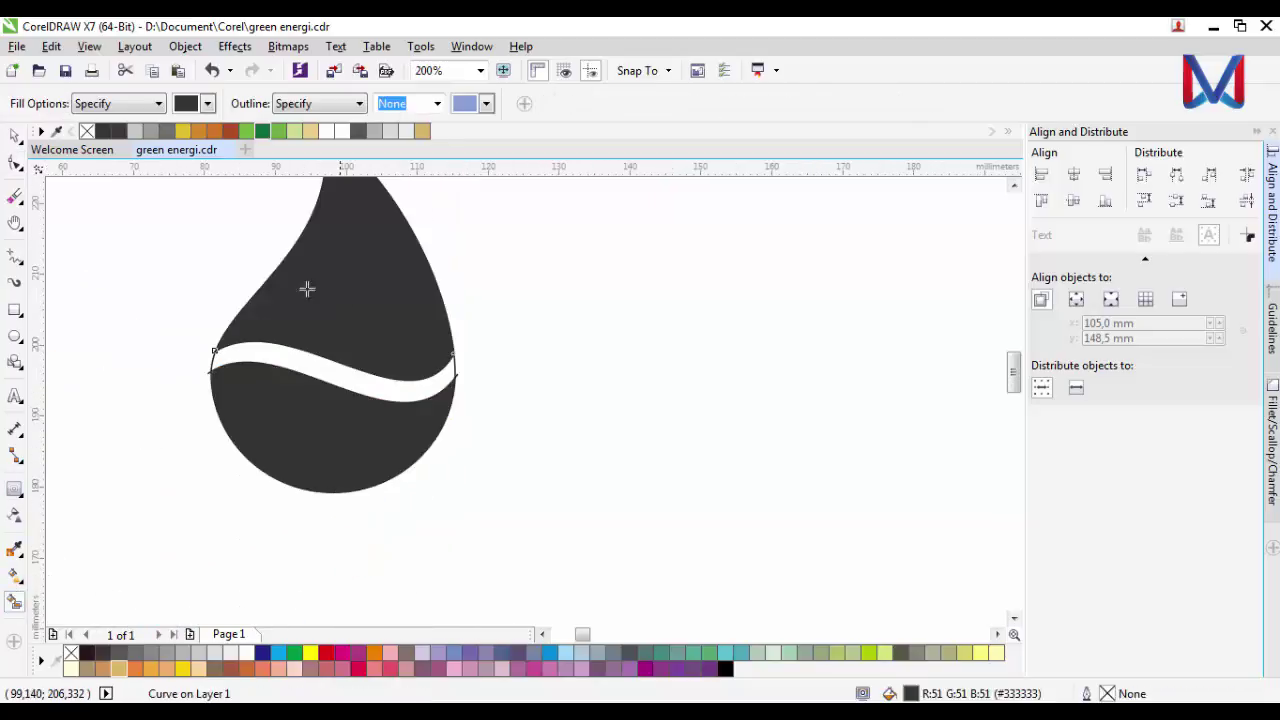
Step: Select both filled drop pieces and move them together about 43 mm right, clear of the original outlines
click(14, 136)
click(228, 448)
scroll(255, 460, down, 1)
click(280, 372)
shift+click(291, 464)
drag(290, 466, 443, 455)
click(433, 539)
scroll(408, 540, down, 1)
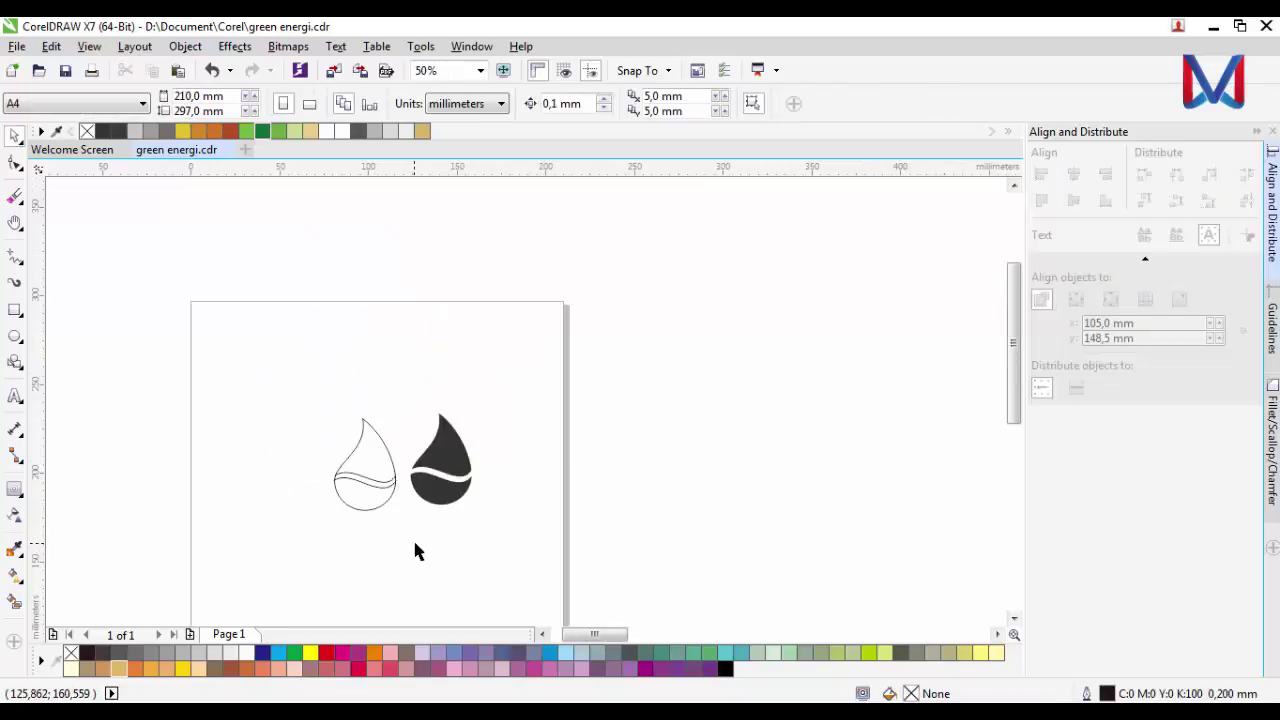
scroll(375, 455, up, 1)
Step: Delete the original drop outline and both wave lines
click(397, 469)
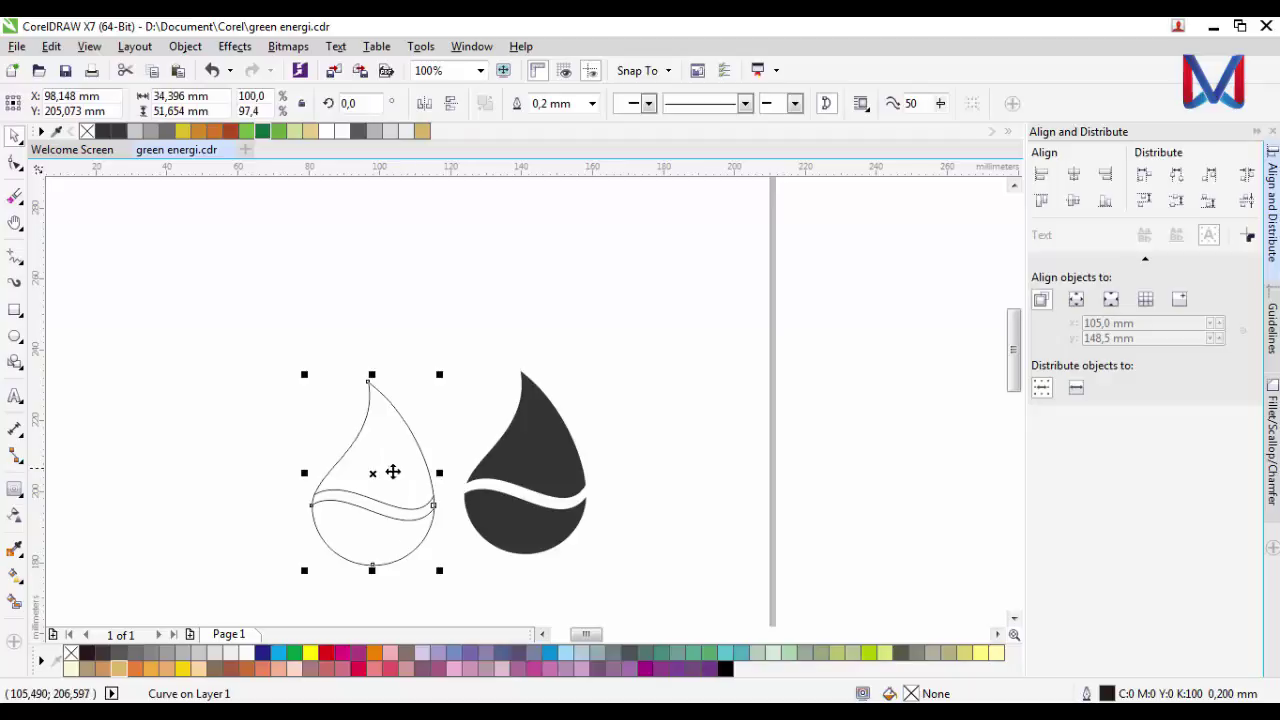
key(Delete)
click(400, 514)
key(Delete)
click(402, 500)
key(Delete)
Step: Open the upper filled piece for node editing and nudge its tip node slightly up and left
scroll(580, 529, up, 1)
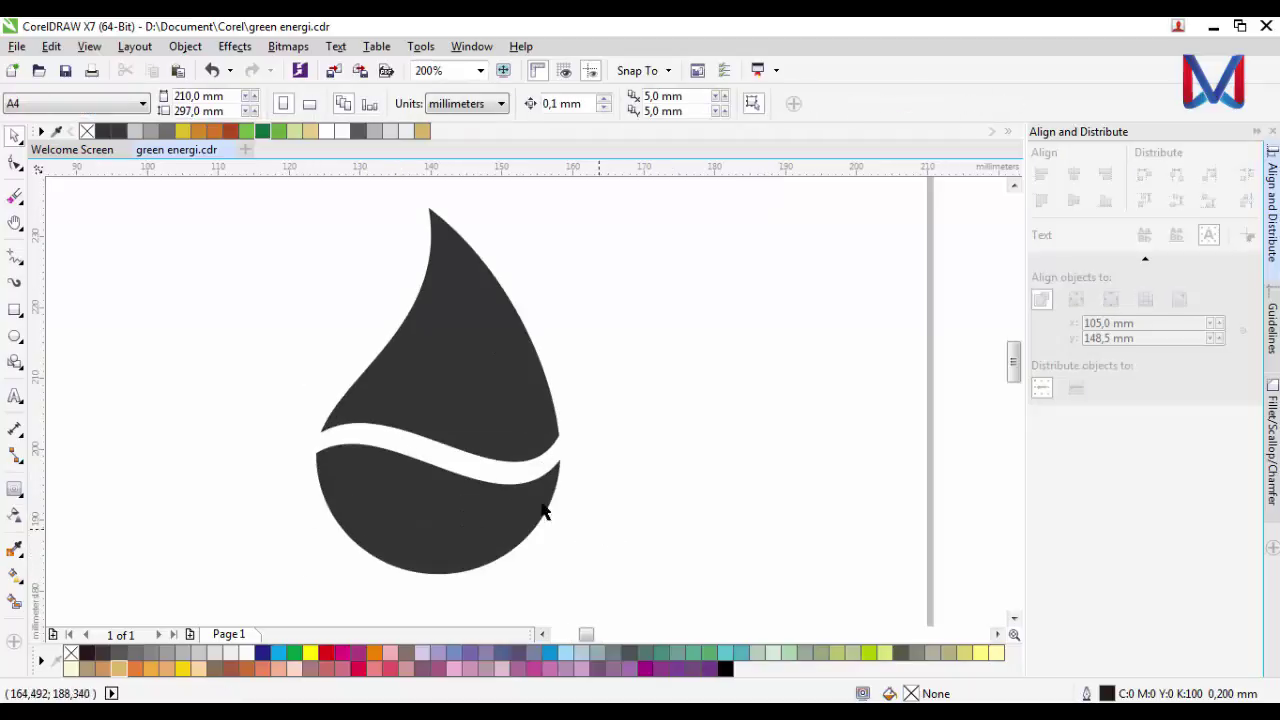
click(555, 480)
scroll(570, 442, up, 1)
scroll(587, 492, down, 2)
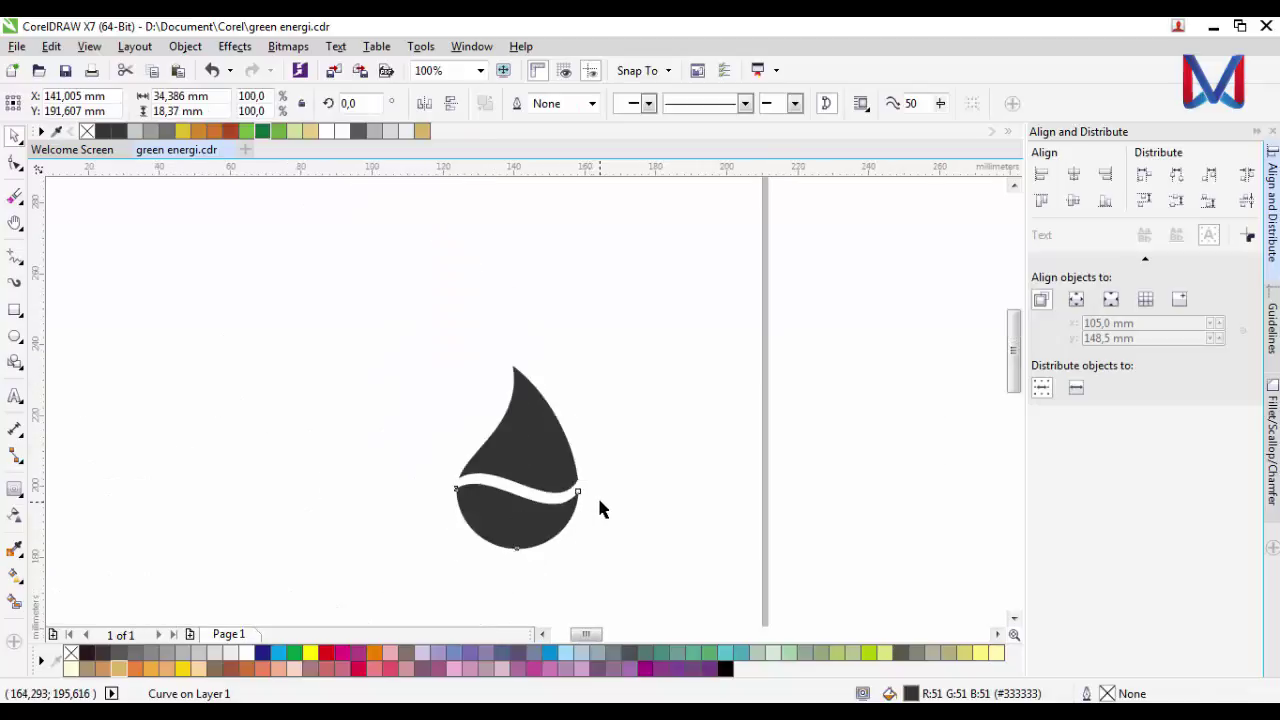
click(597, 495)
scroll(552, 434, up, 1)
click(528, 432)
click(15, 164)
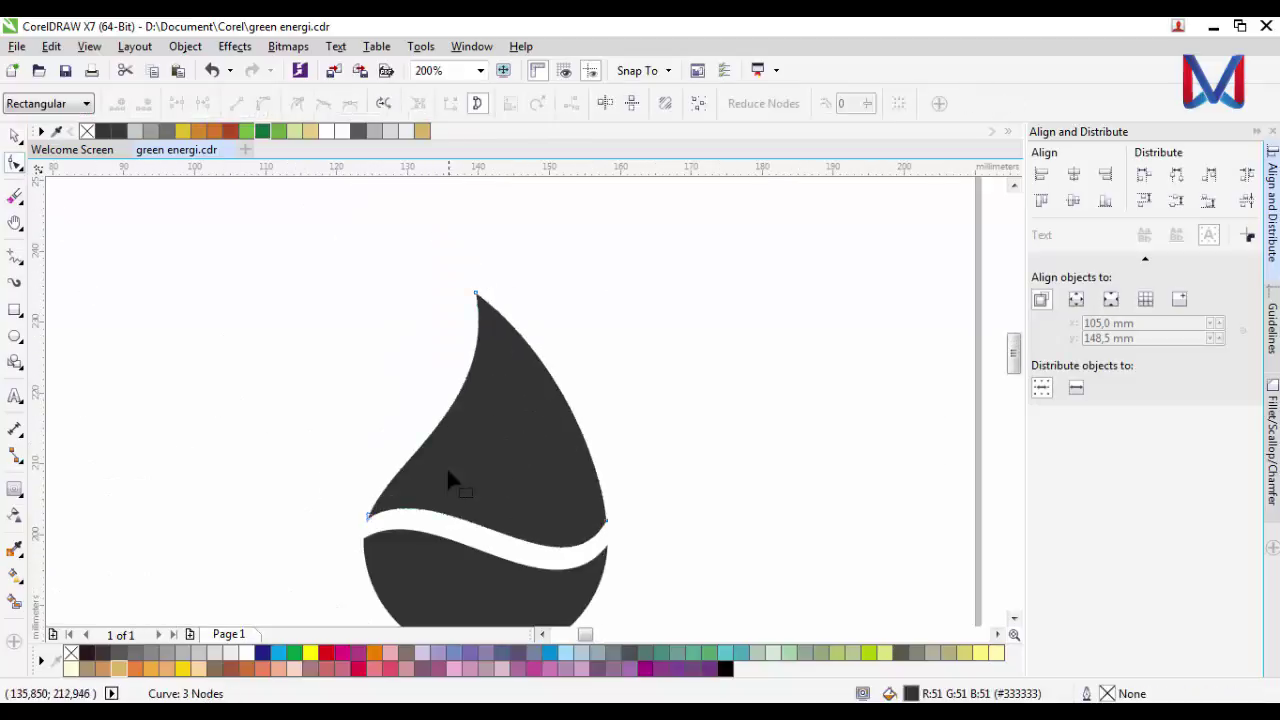
click(369, 521)
scroll(480, 400, up, 1)
drag(514, 414, 505, 404)
scroll(459, 425, down, 1)
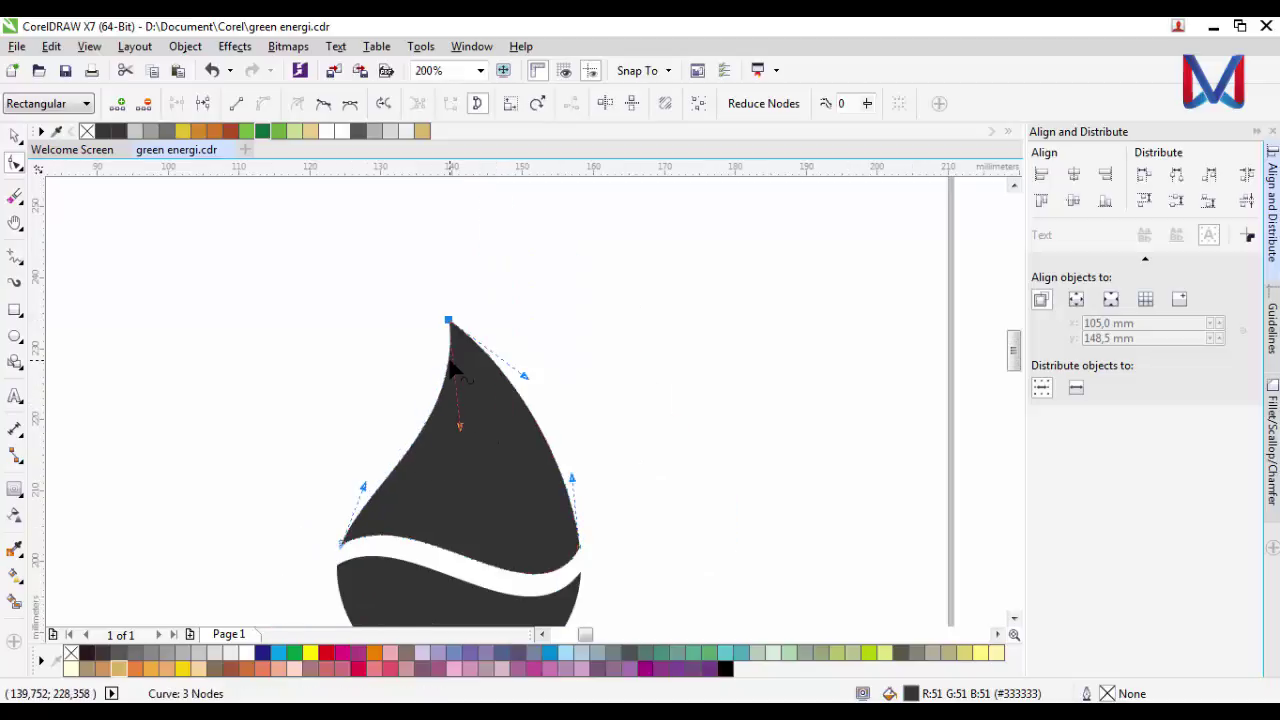
Step: Lower the upper piece's tip node, shift its downward curve handle slightly left, and finish node editing
scroll(452, 370, up, 1)
drag(449, 282, 445, 334)
scroll(460, 352, down, 1)
scroll(470, 502, up, 1)
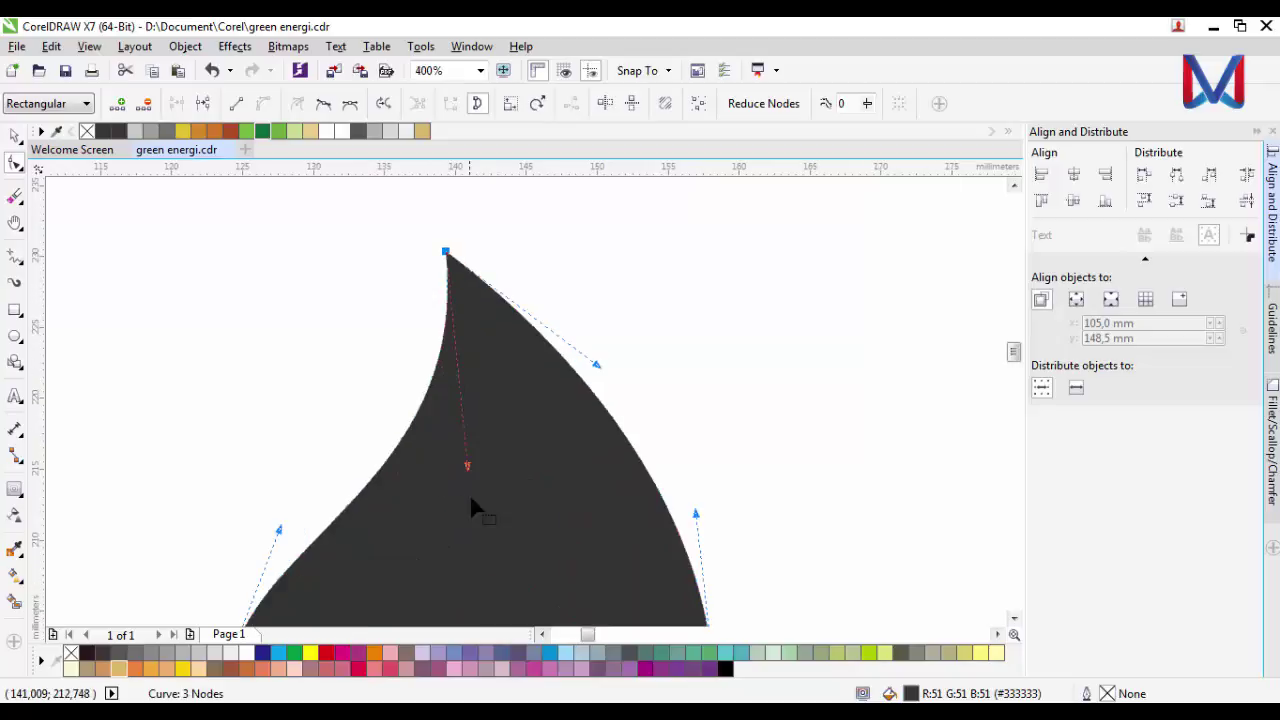
drag(470, 472, 452, 456)
scroll(418, 480, down, 2)
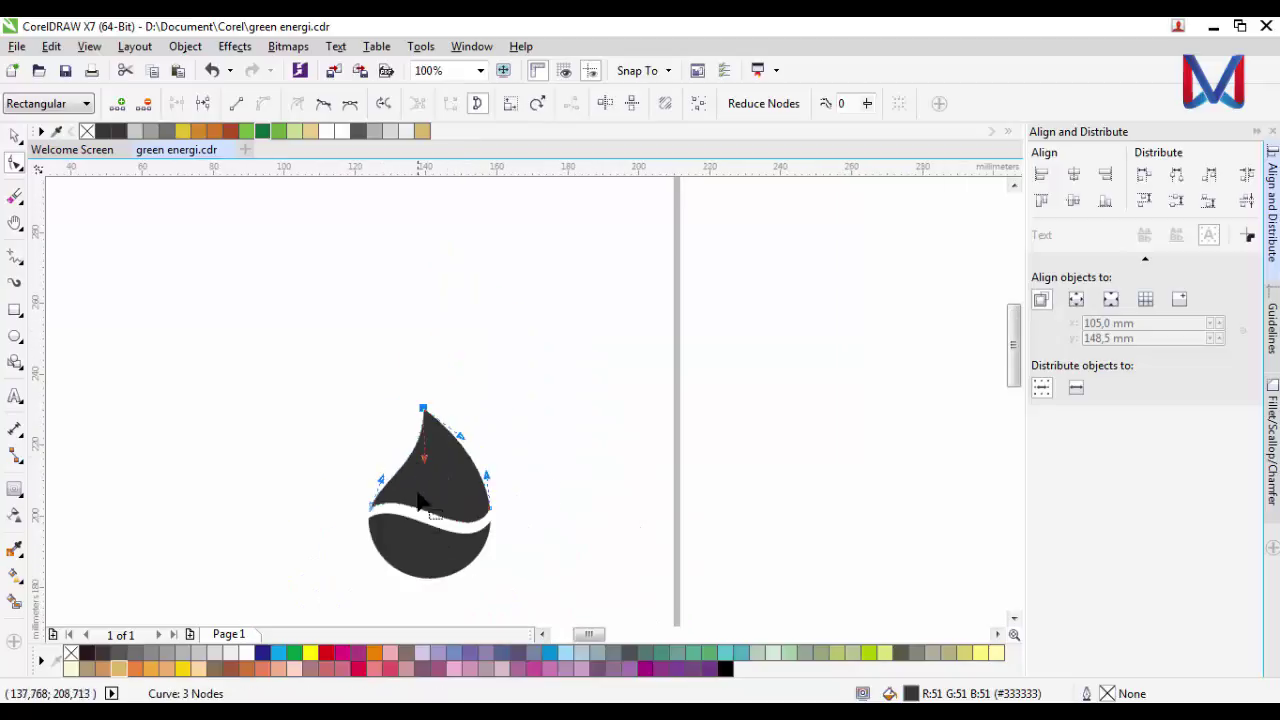
click(14, 135)
scroll(392, 435, down, 1)
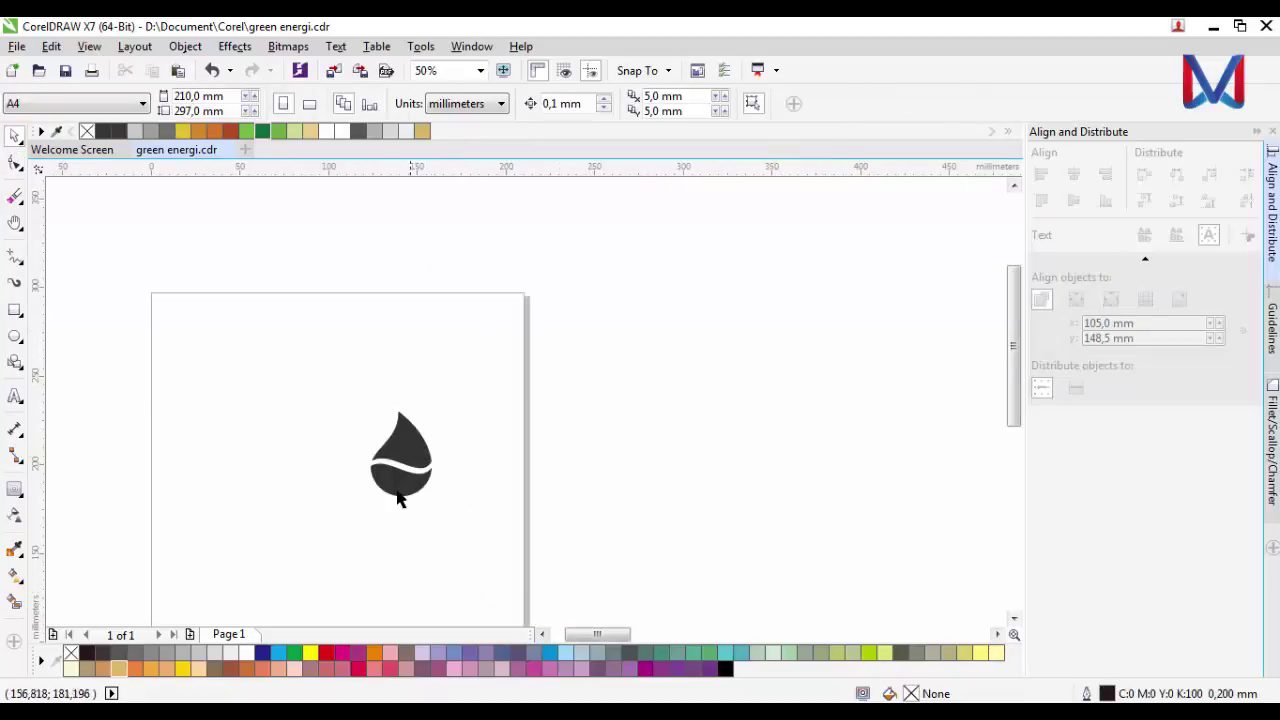
Step: Open the lower filled piece for node editing and raise its right corner node slightly
scroll(398, 500, up, 3)
click(480, 491)
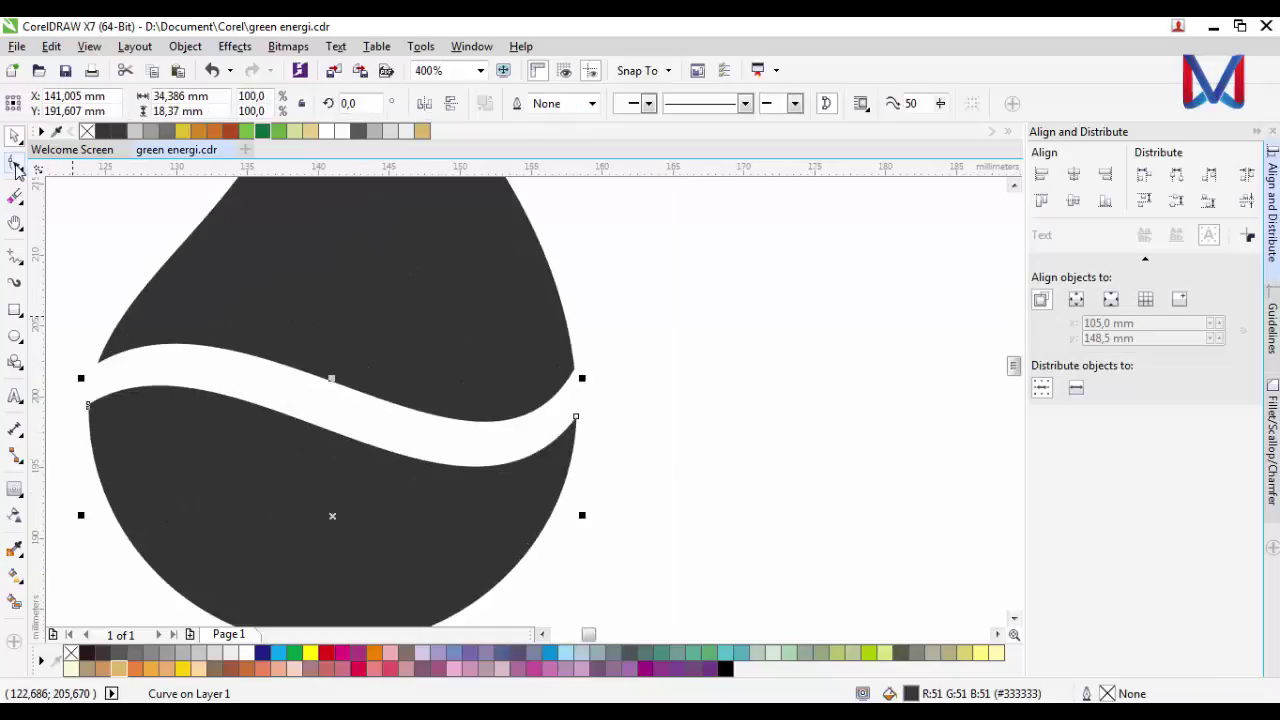
click(15, 166)
scroll(642, 434, up, 1)
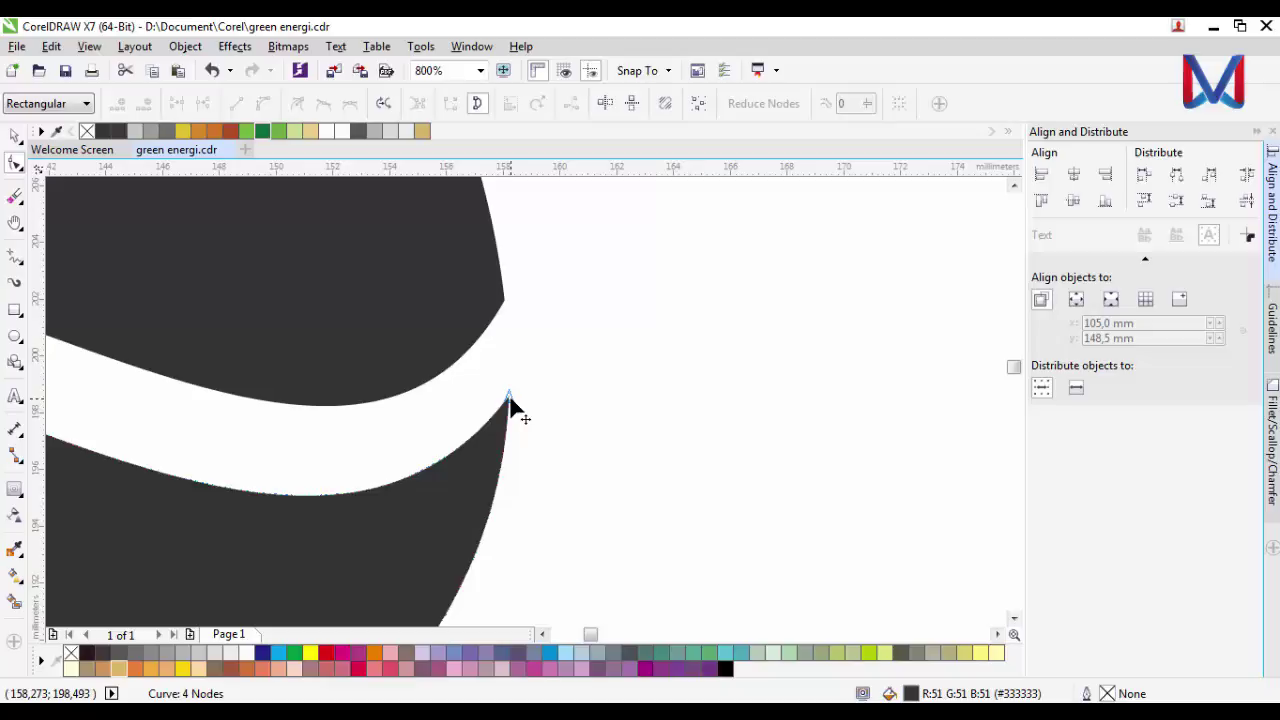
scroll(510, 405, up, 1)
drag(509, 403, 510, 368)
scroll(521, 392, down, 3)
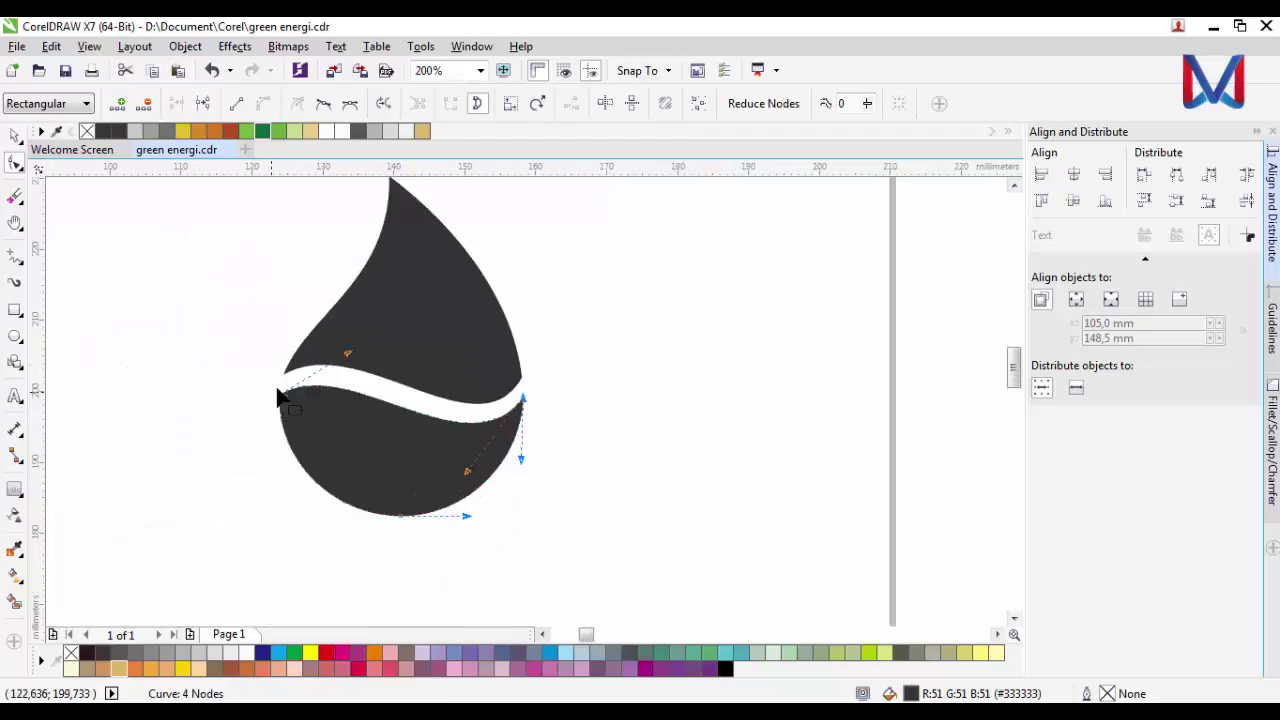
Step: Nudge the node at the lower piece's left corner and delete the redundant node beside it
scroll(516, 390, up, 2)
drag(518, 430, 522, 430)
scroll(522, 432, down, 1)
scroll(470, 440, down, 1)
scroll(222, 432, up, 1)
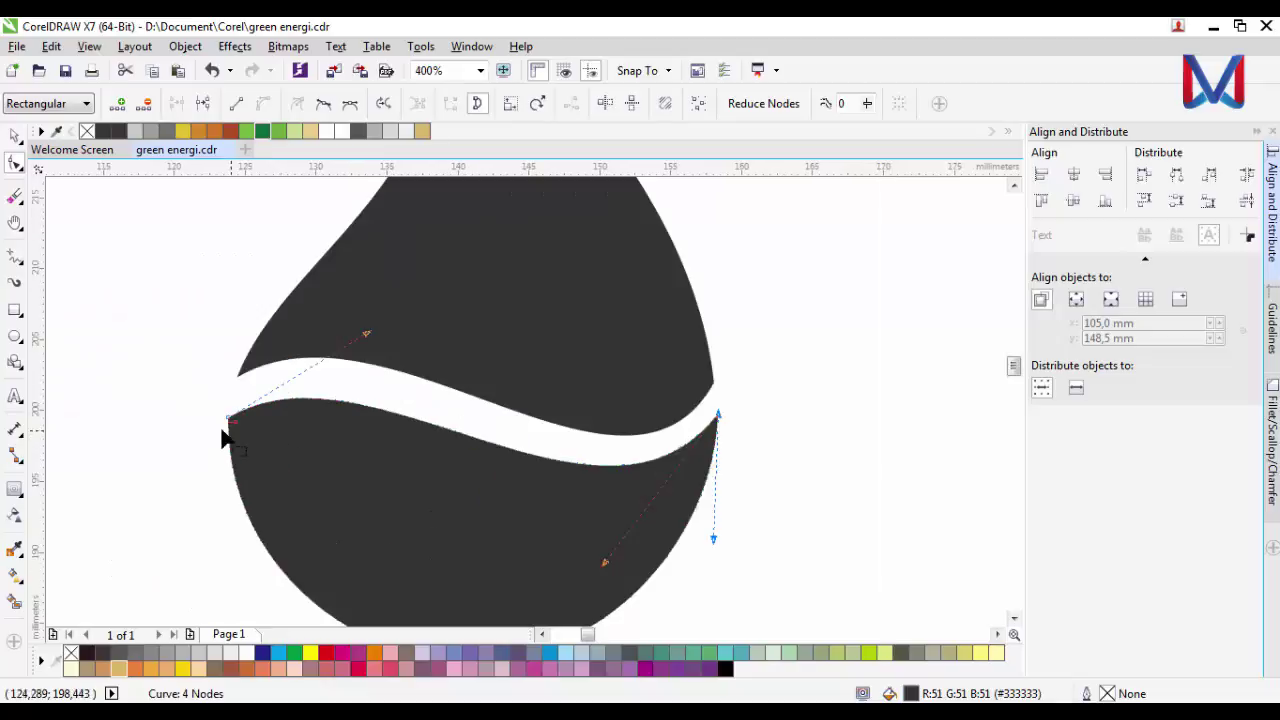
scroll(228, 432, up, 2)
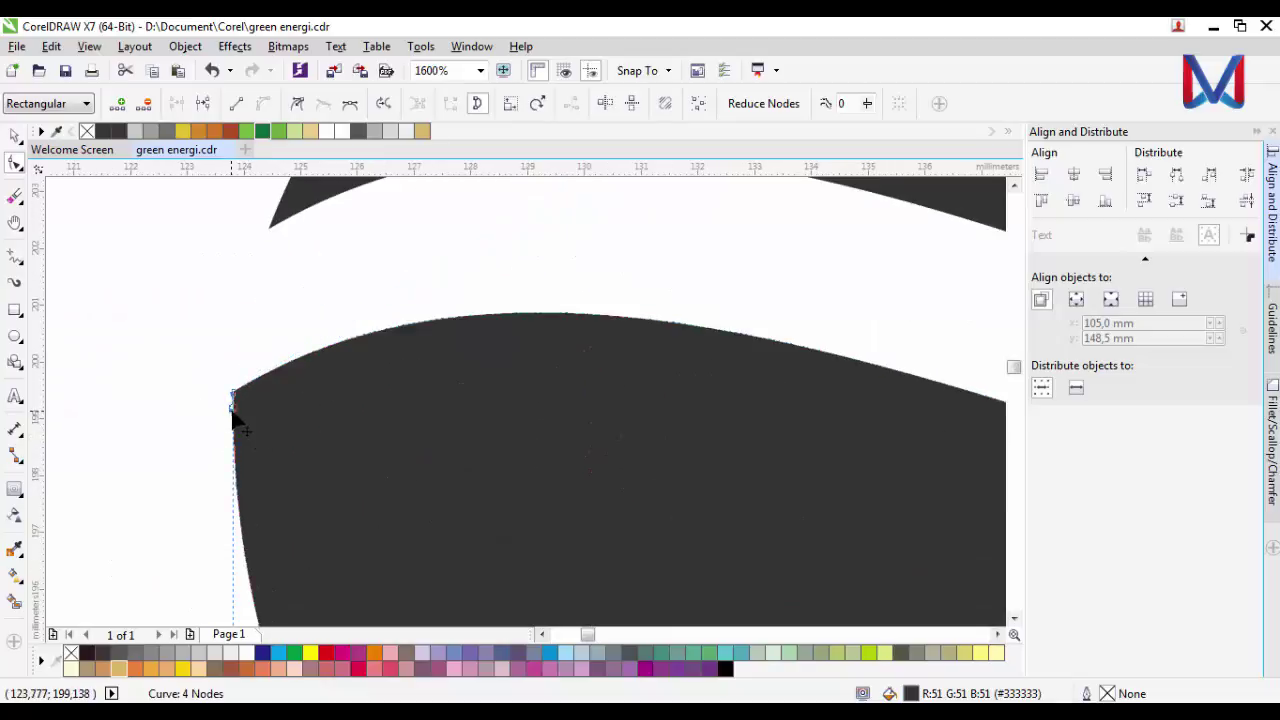
key(Delete)
Step: Select the lower piece's left corner node and move it slightly down to widen the gap there
scroll(237, 420, down, 2)
scroll(440, 452, down, 1)
scroll(358, 470, up, 1)
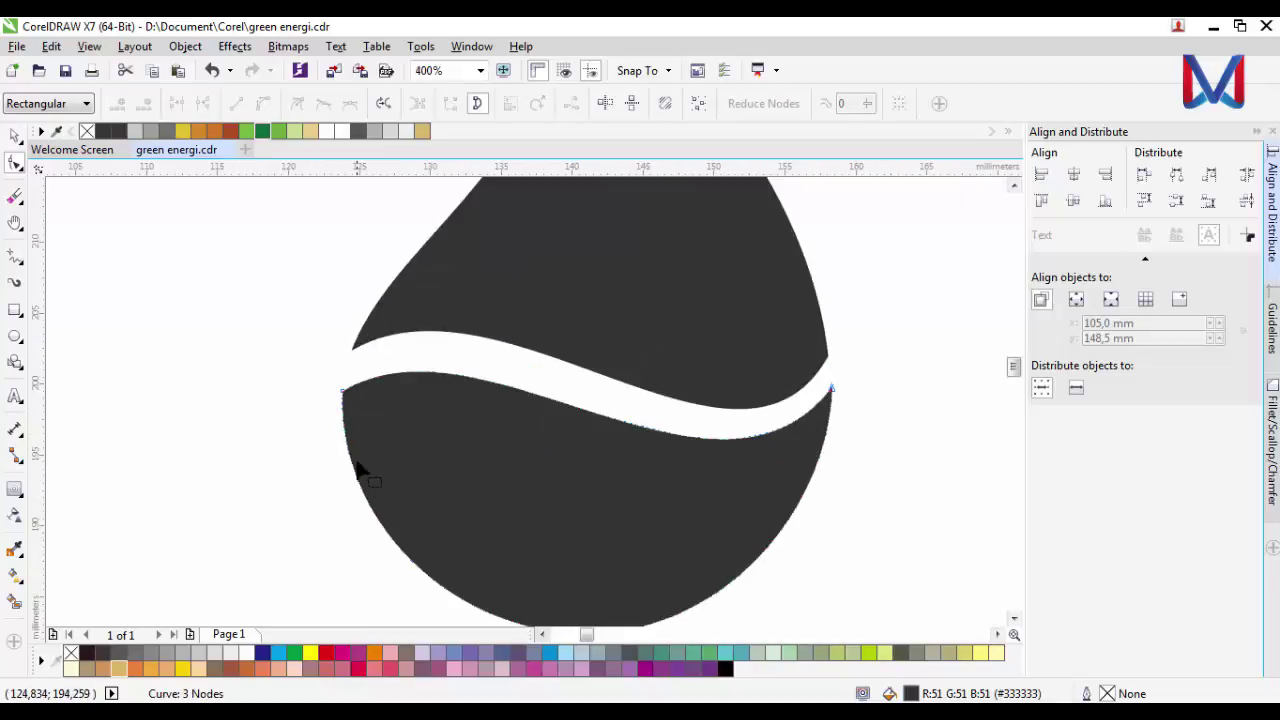
drag(319, 386, 346, 396)
scroll(340, 397, up, 1)
scroll(352, 434, down, 1)
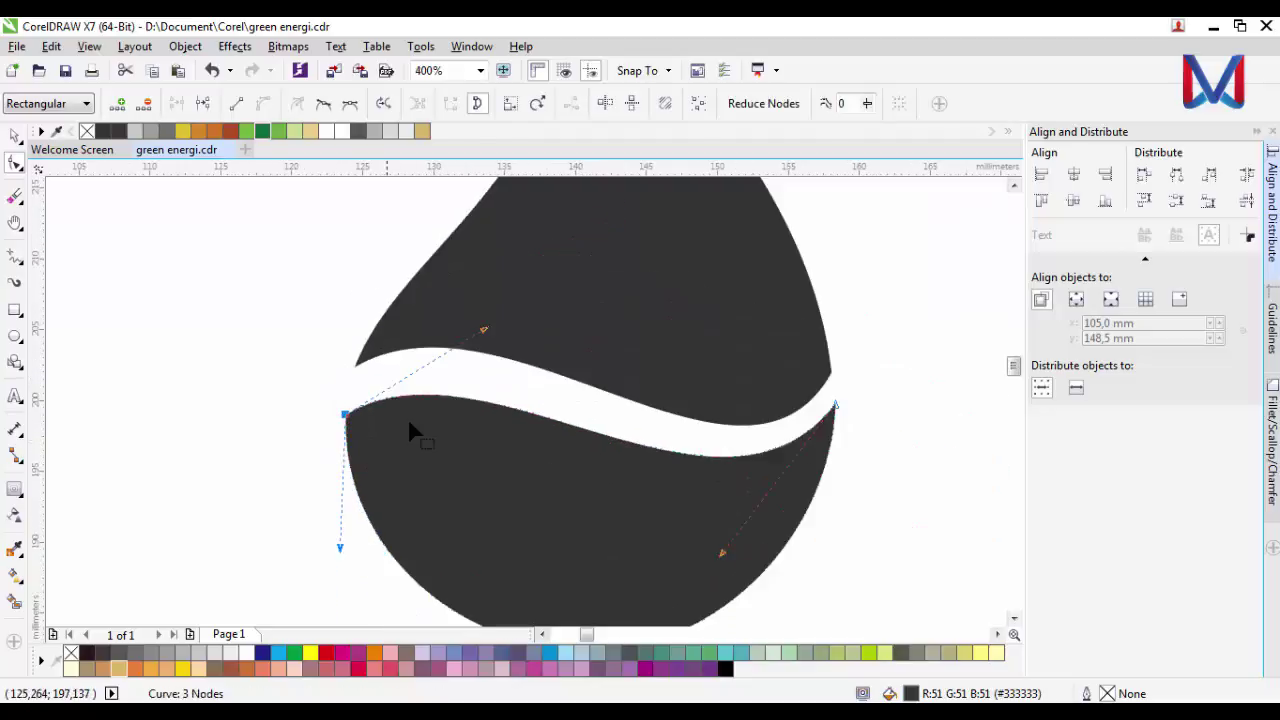
Step: Undo the last three edits to the lower piece's corner nodes
scroll(407, 414, down, 1)
scroll(628, 463, up, 1)
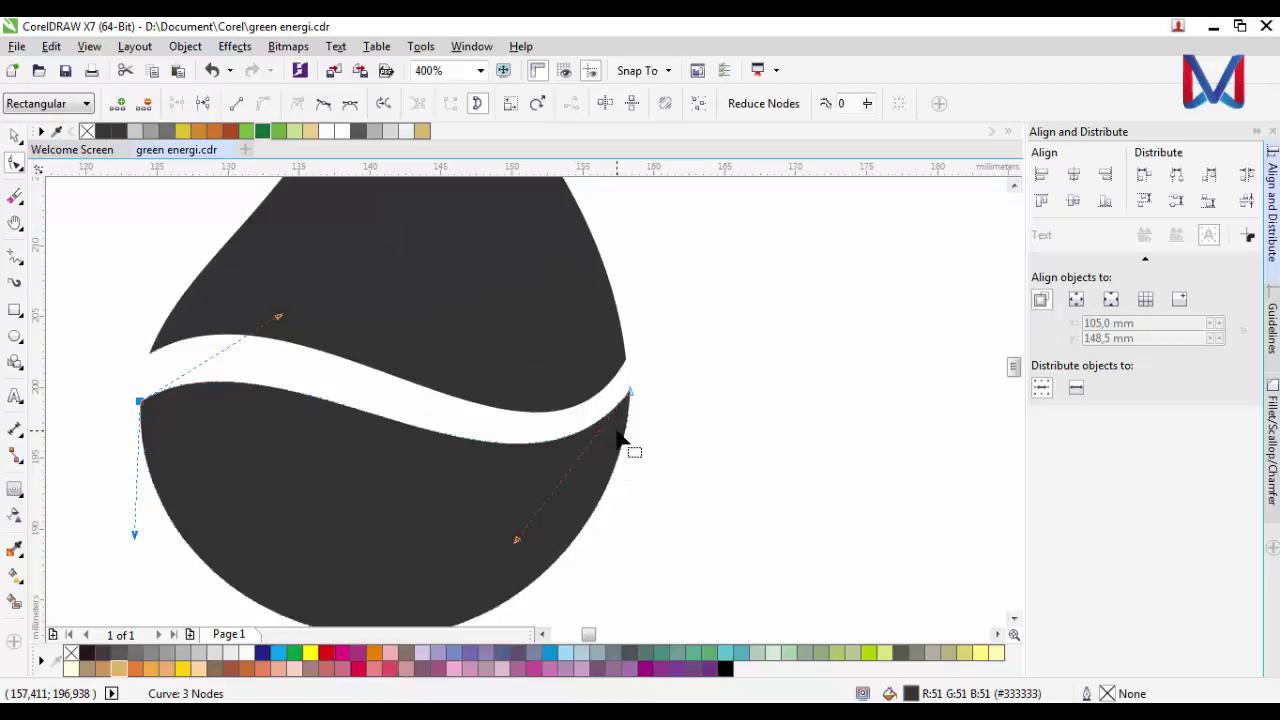
key(ctrl+z)
key(ctrl+z)
key(ctrl+z)
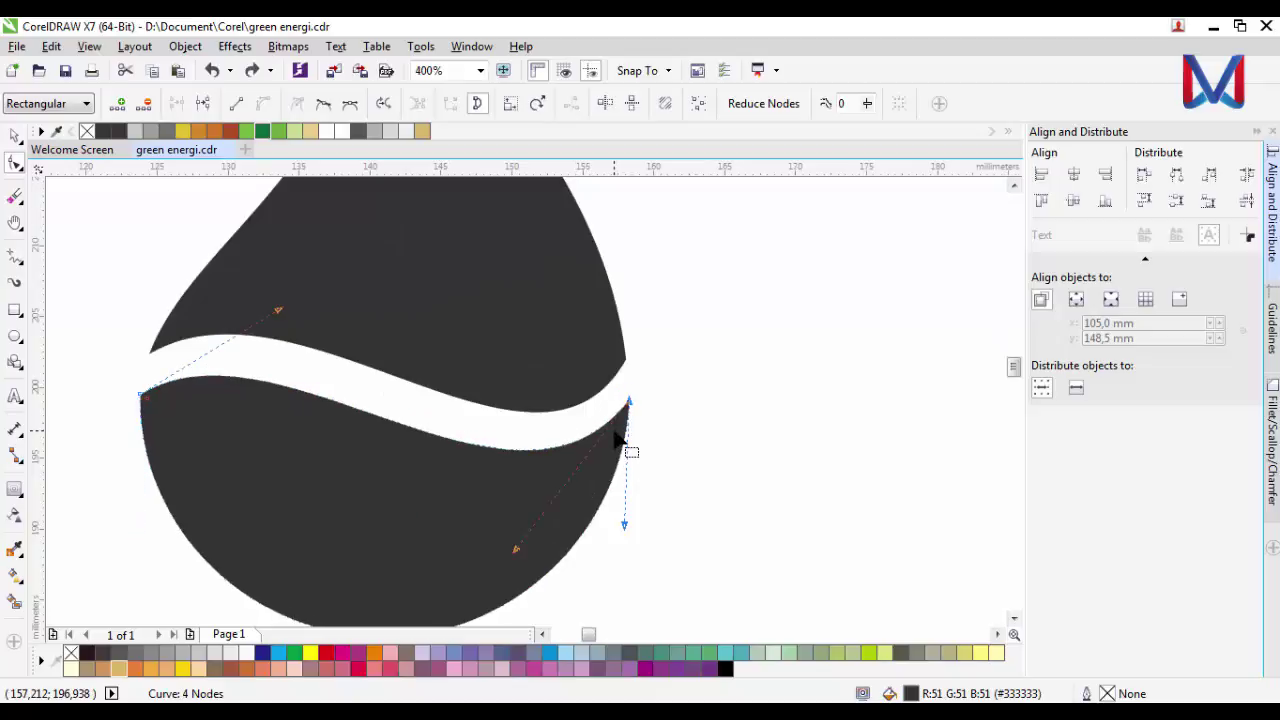
Step: Delete the redundant node beside the lower piece's left corner, finish node editing and deselect the piece
click(135, 400)
double_click(147, 395)
scroll(300, 425, down, 1)
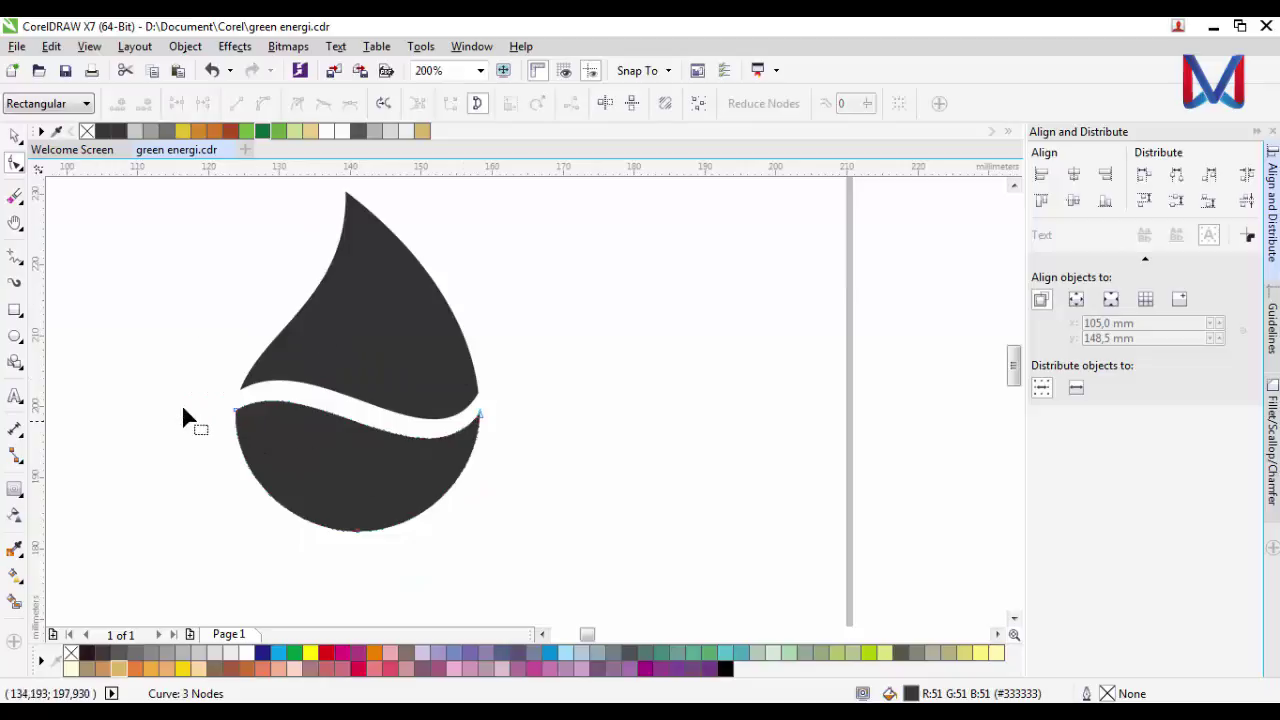
click(14, 135)
click(211, 492)
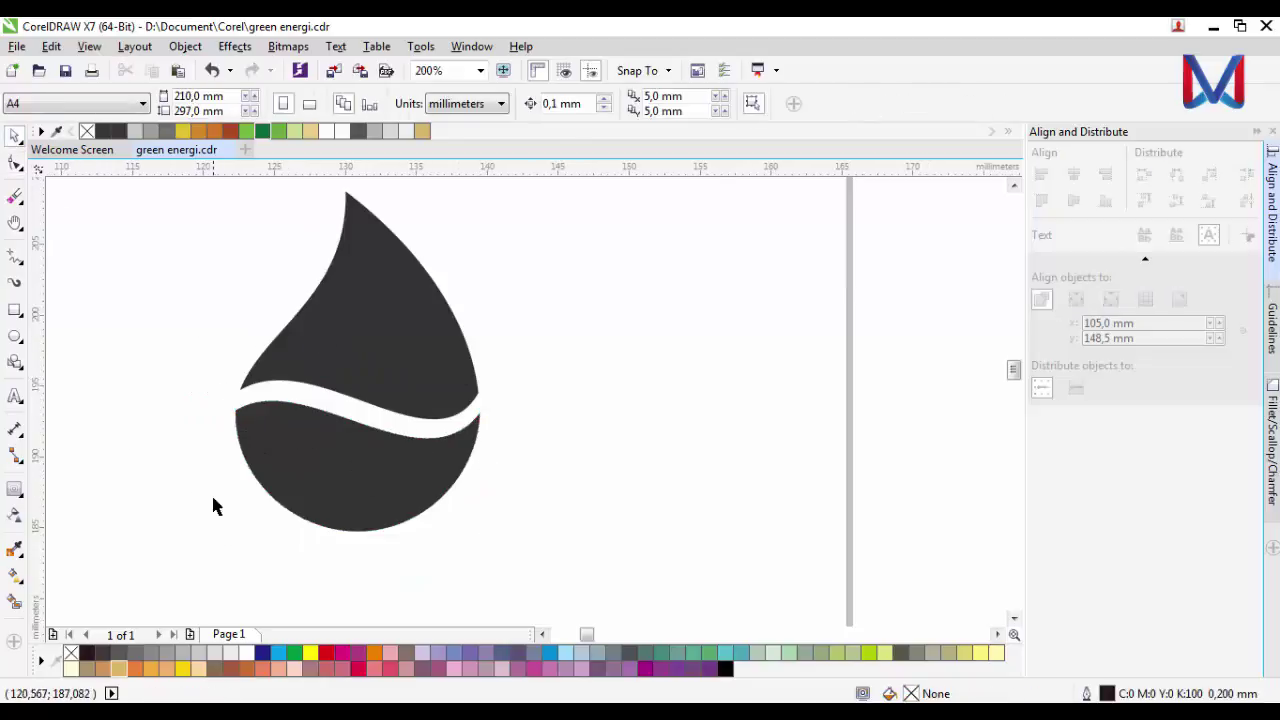
Step: Draw a closed, curved wedge about 17.2 × 6.2 mm across the lower piece's left edge with the 3-Point Curve tool, pointing inward
scroll(212, 486, up, 1)
scroll(329, 531, up, 1)
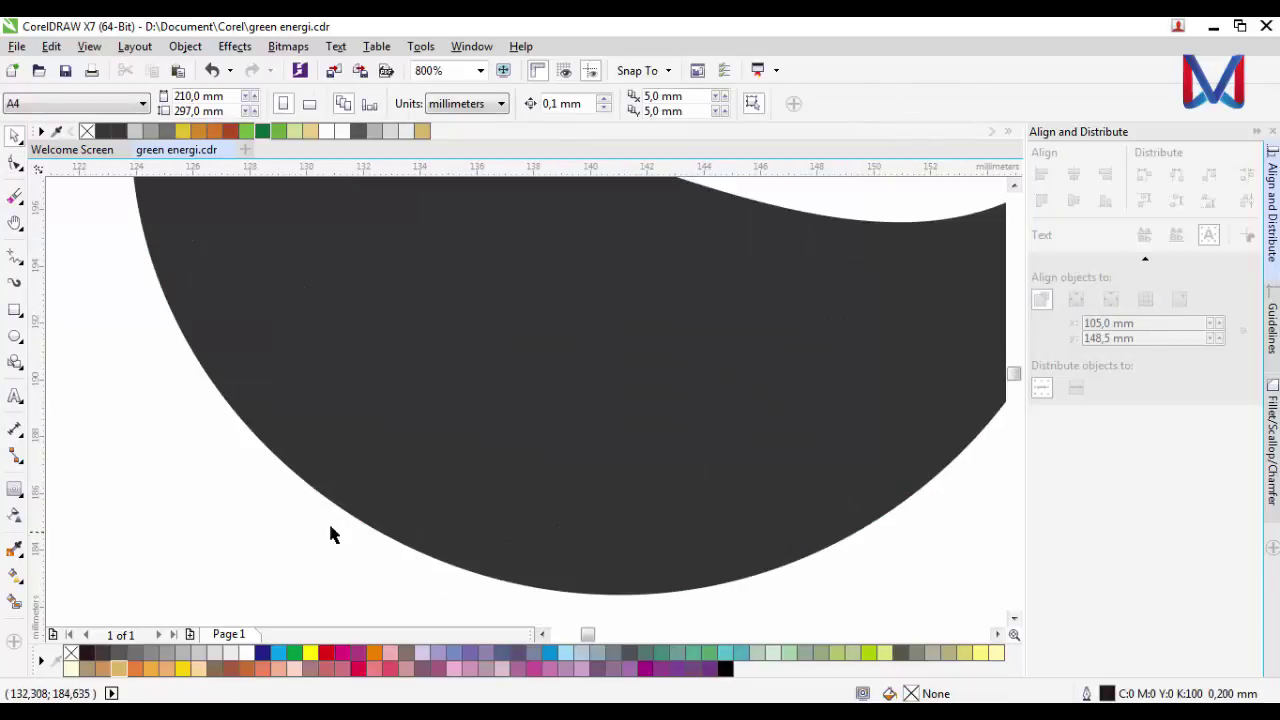
scroll(225, 497, down, 1)
click(14, 259)
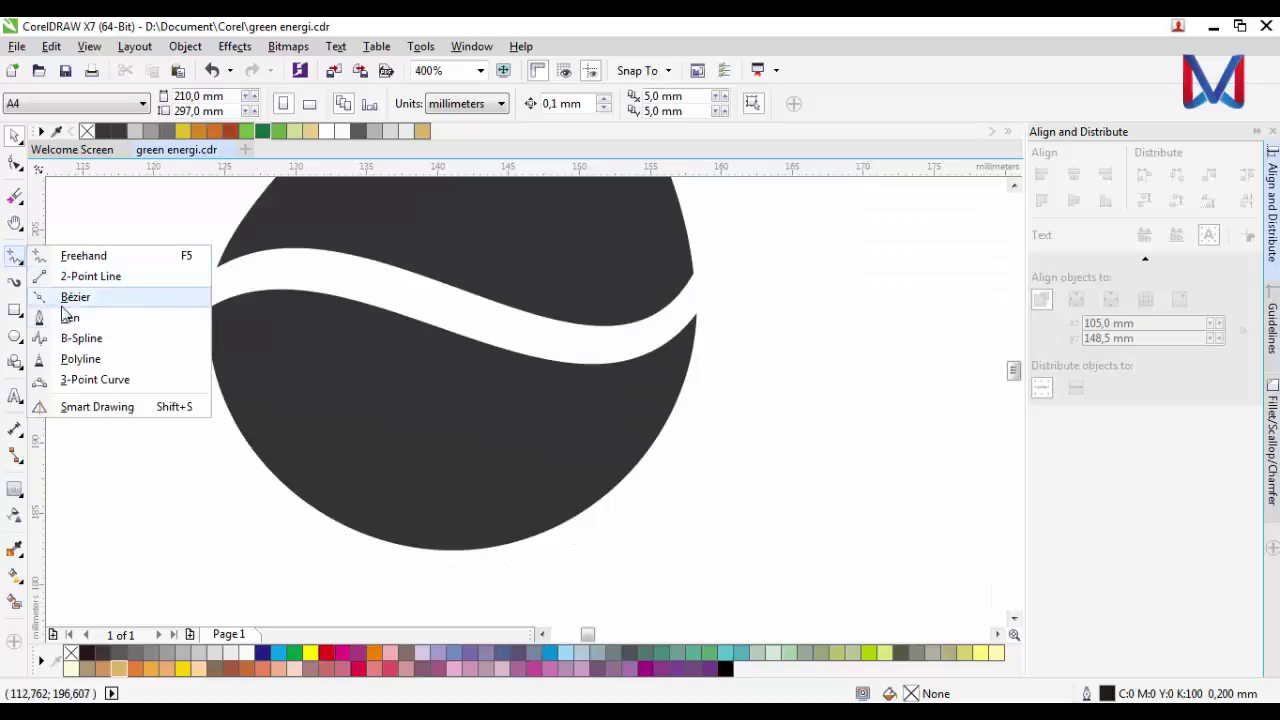
click(77, 380)
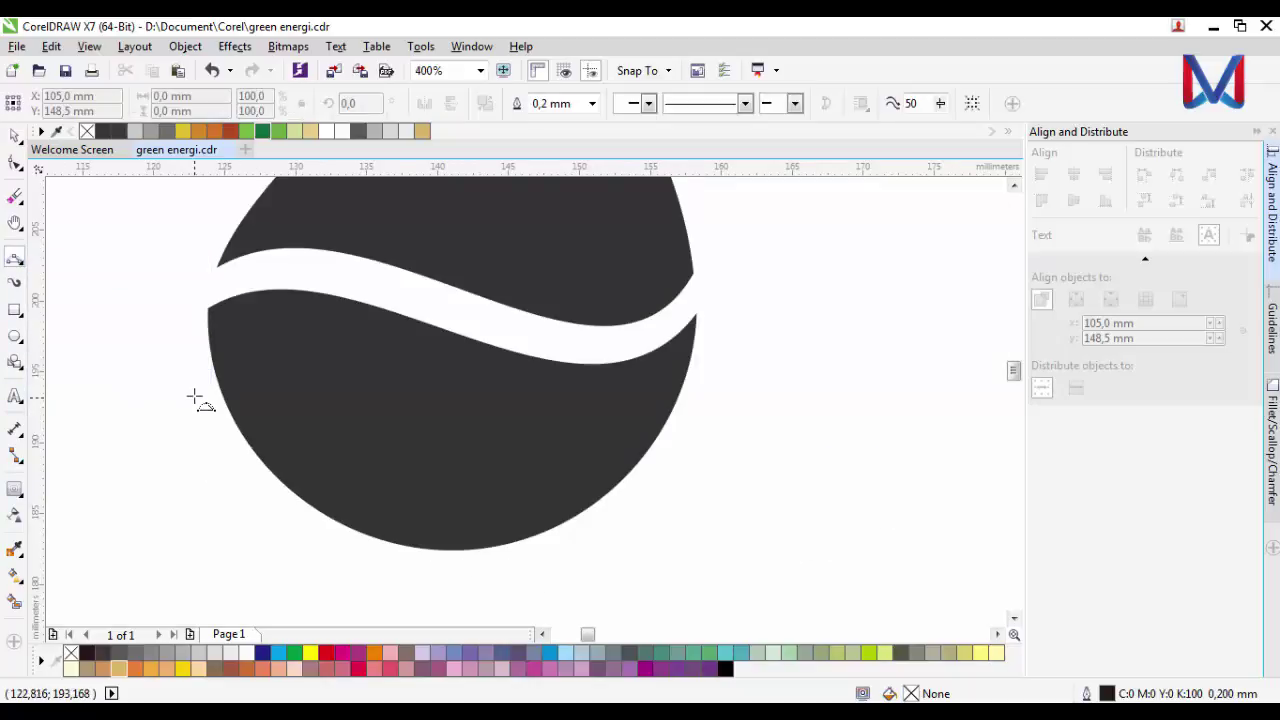
scroll(206, 407, up, 1)
scroll(180, 288, down, 1)
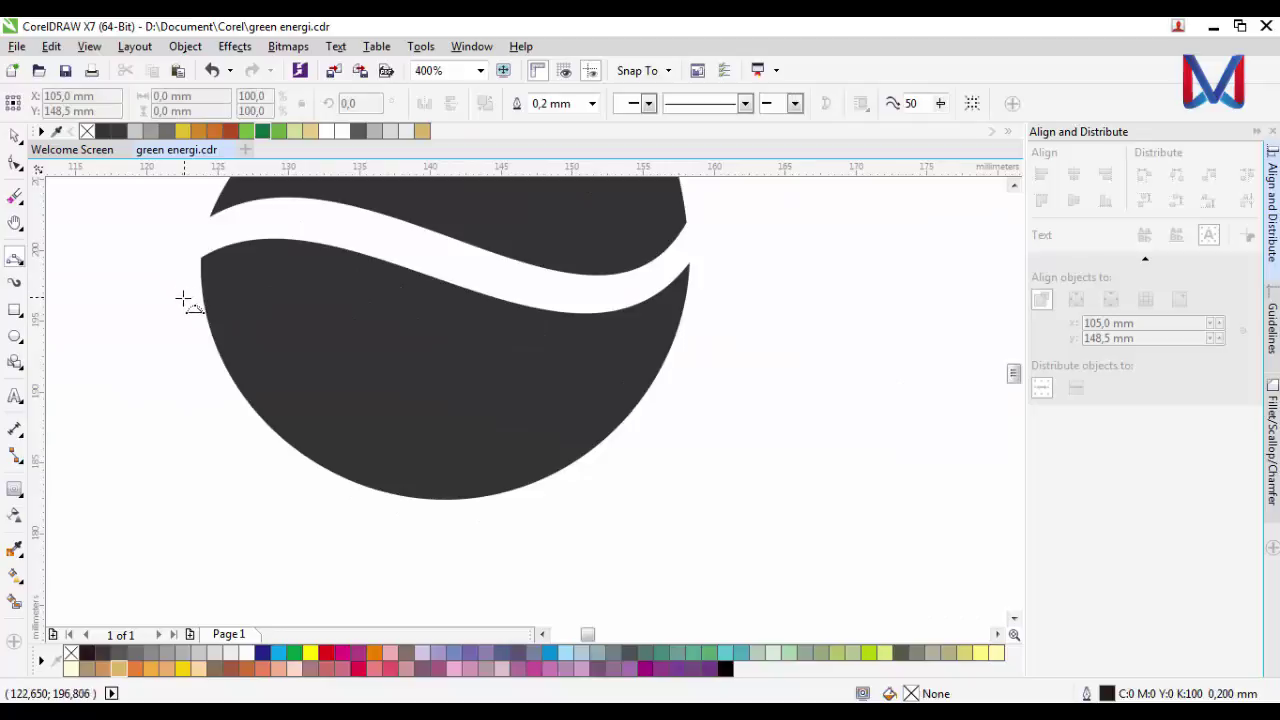
drag(200, 307, 409, 356)
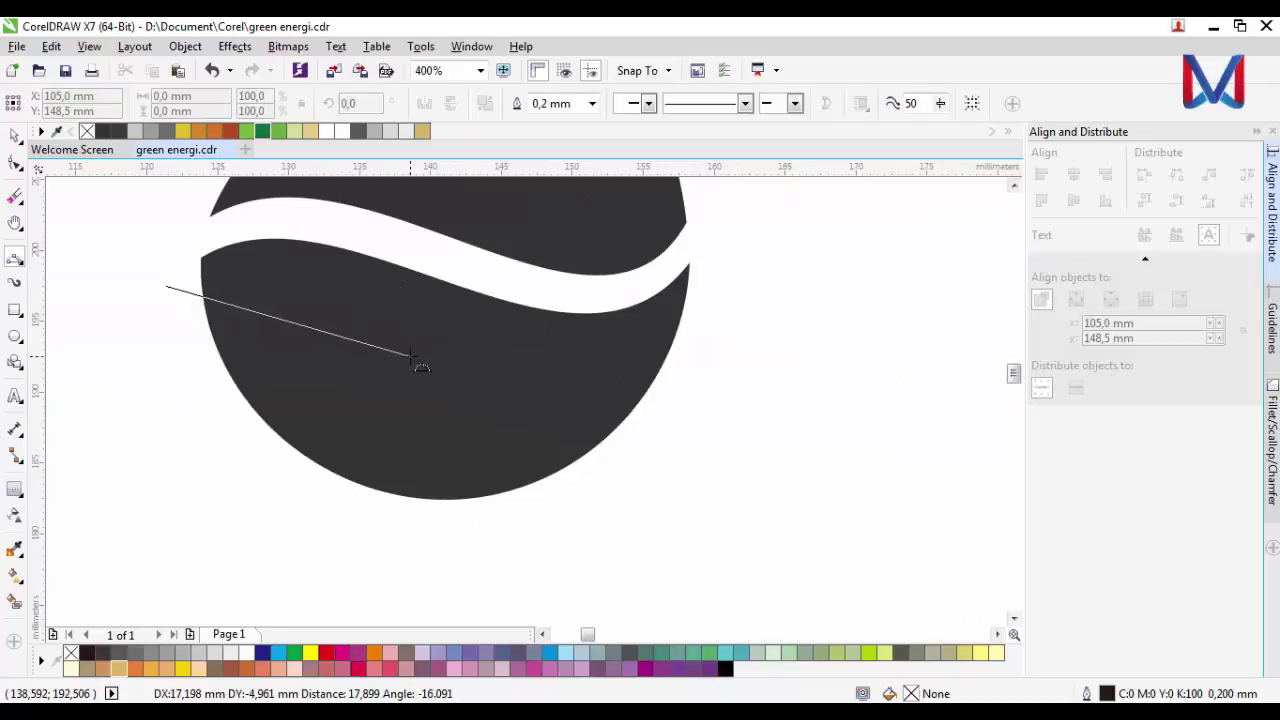
click(283, 335)
drag(409, 356, 166, 287)
click(228, 373)
click(166, 287)
Step: Trim the lower piece with the wedge to cut a notch in its left side, and delete the wedge curve
click(14, 135)
shift+click(380, 448)
click(546, 104)
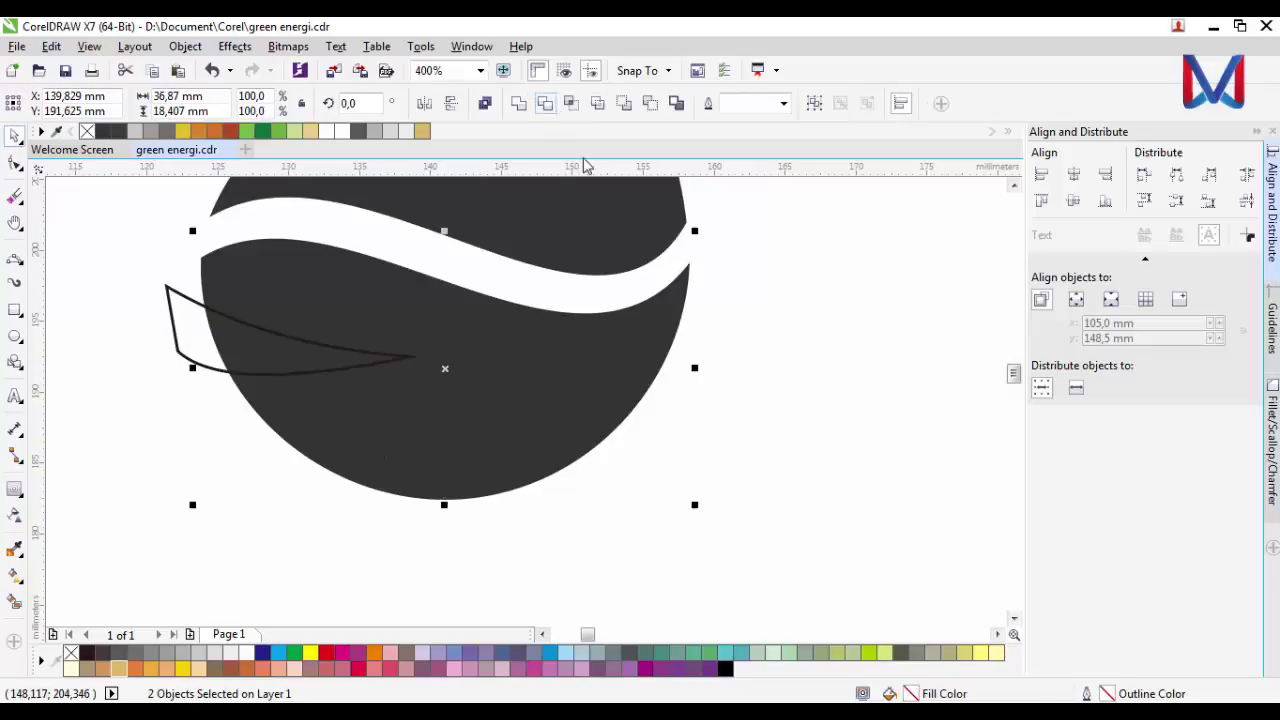
click(162, 348)
drag(222, 351, 84, 519)
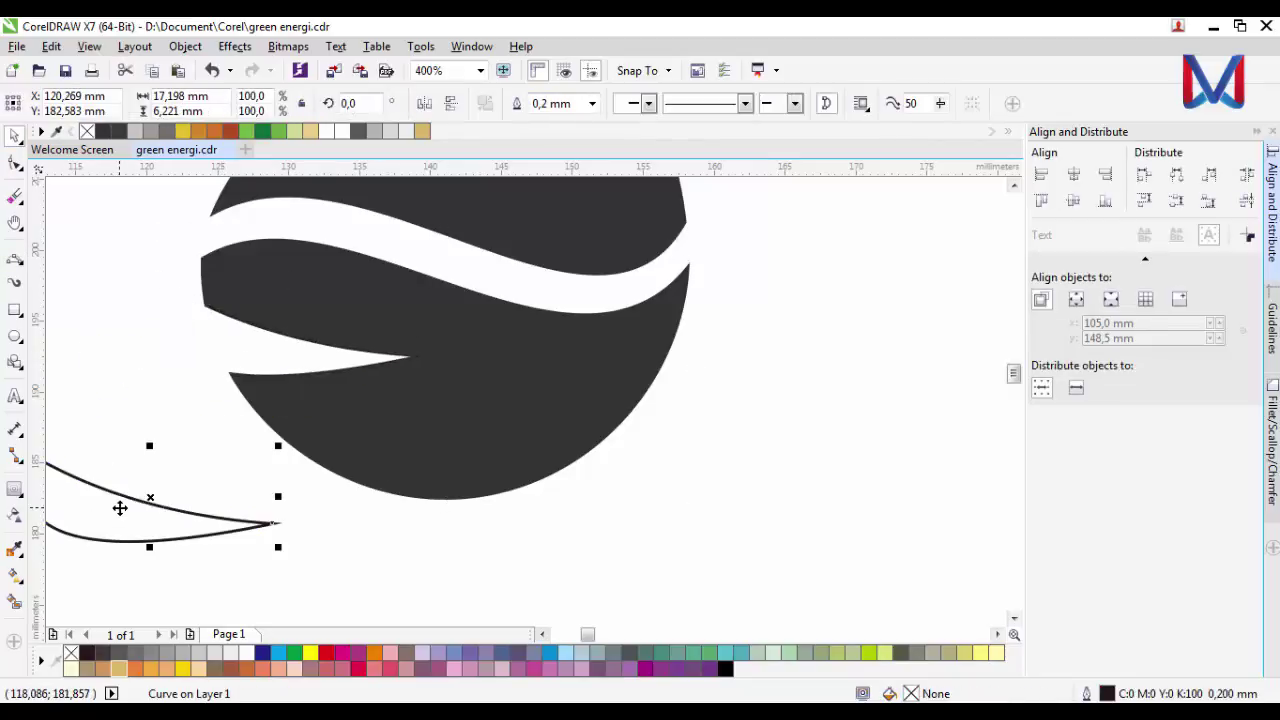
key(Delete)
scroll(311, 555, down, 3)
scroll(320, 526, up, 3)
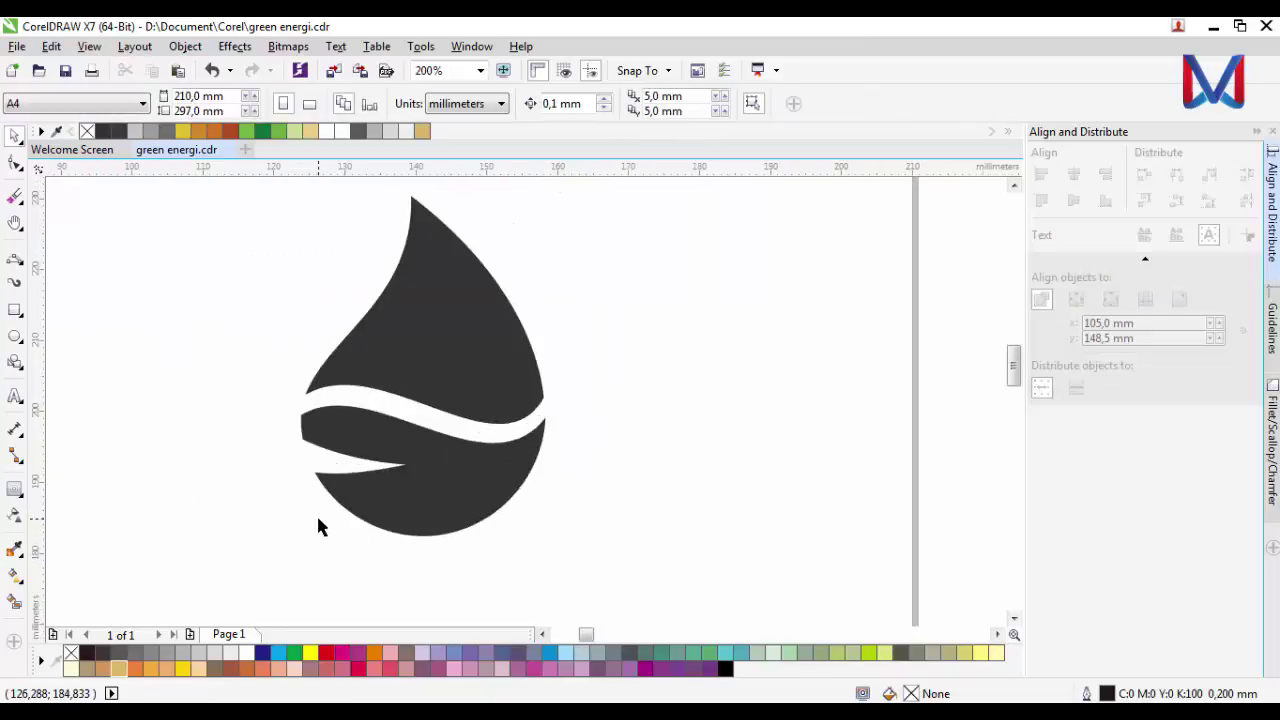
Step: Open the lower piece for node editing and bend both the lower and upper edges of the notch slightly downward
click(358, 365)
click(15, 163)
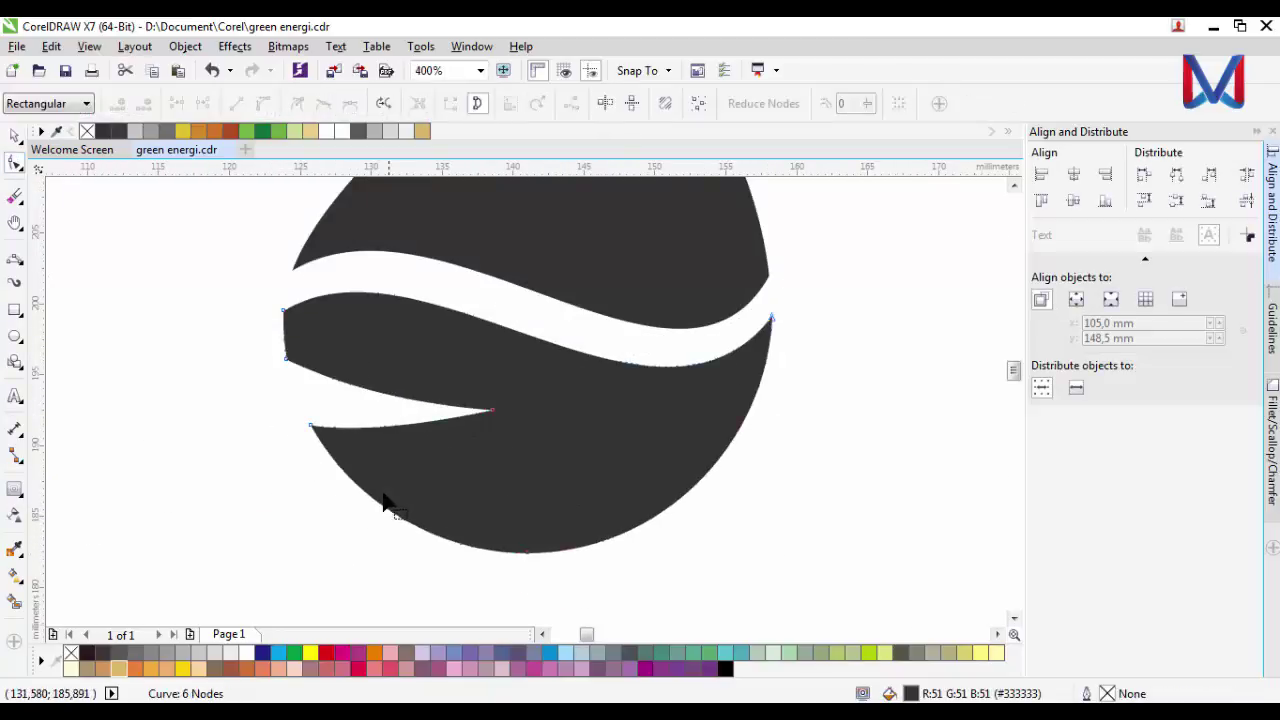
scroll(383, 495, up, 2)
drag(383, 370, 383, 389)
drag(358, 290, 351, 309)
scroll(371, 400, down, 2)
scroll(303, 378, up, 2)
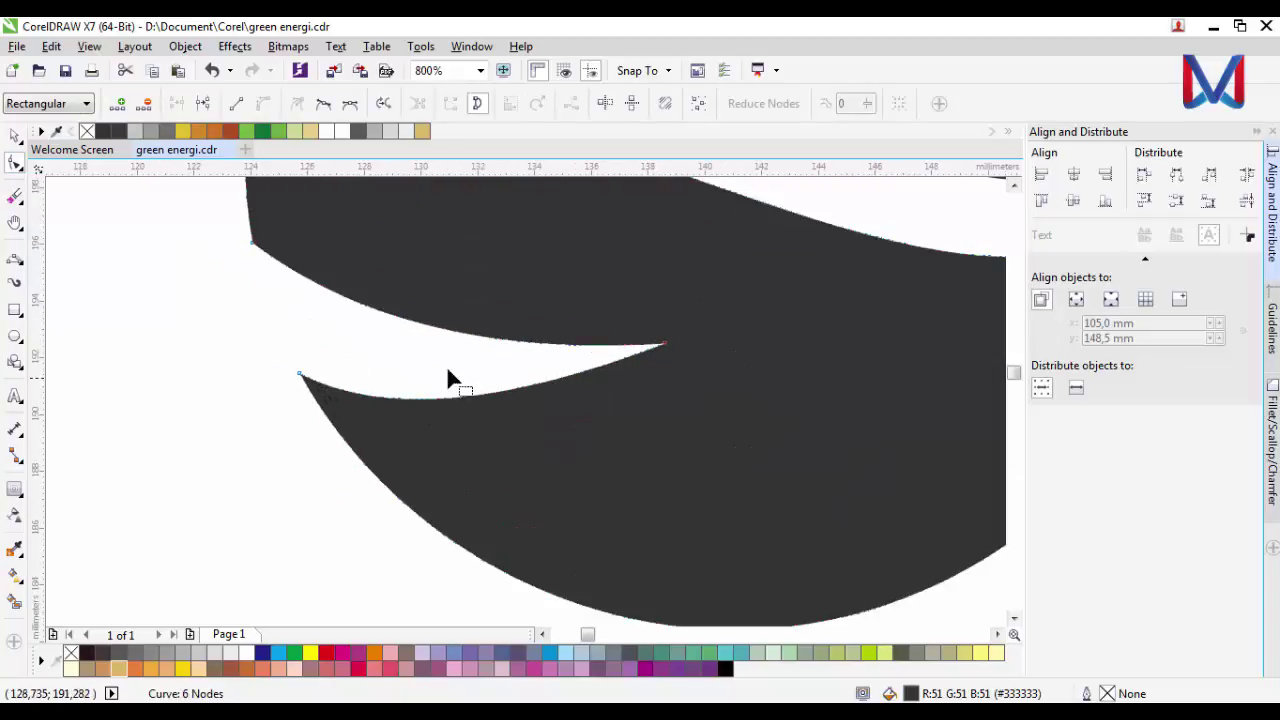
Step: Move the node at the notch's inner tip slightly down
drag(664, 344, 666, 386)
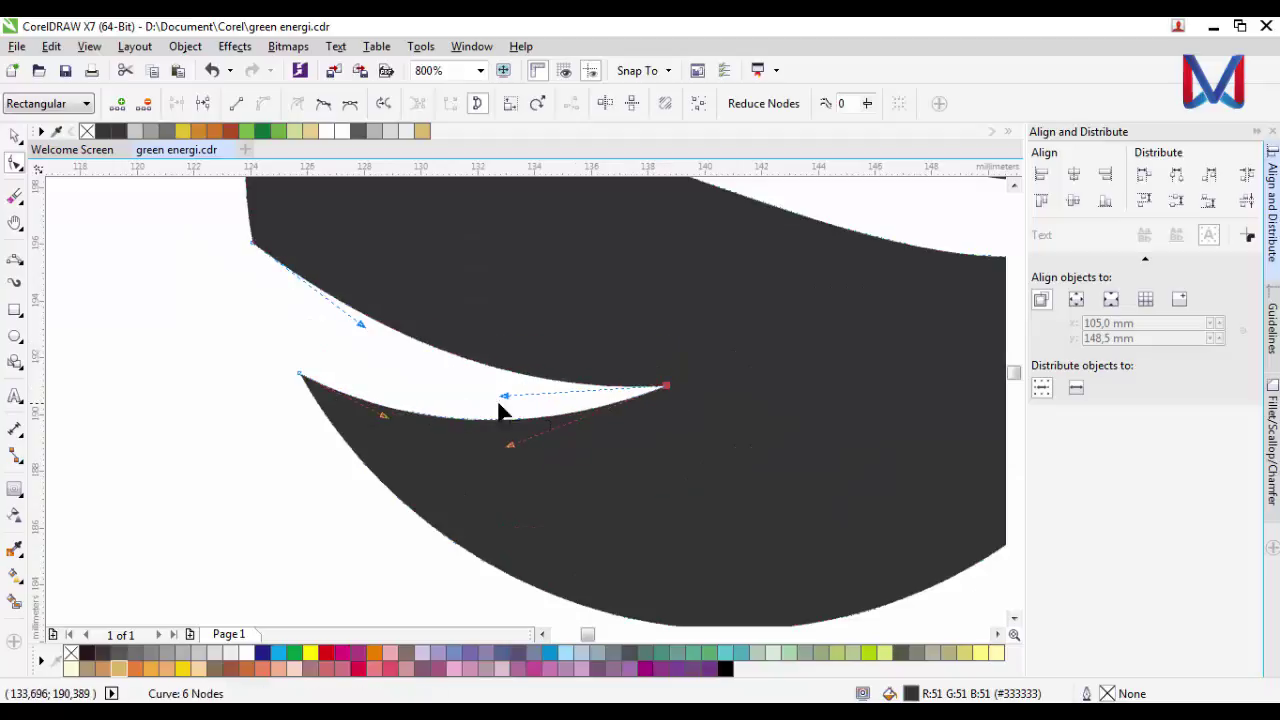
scroll(475, 370, down, 3)
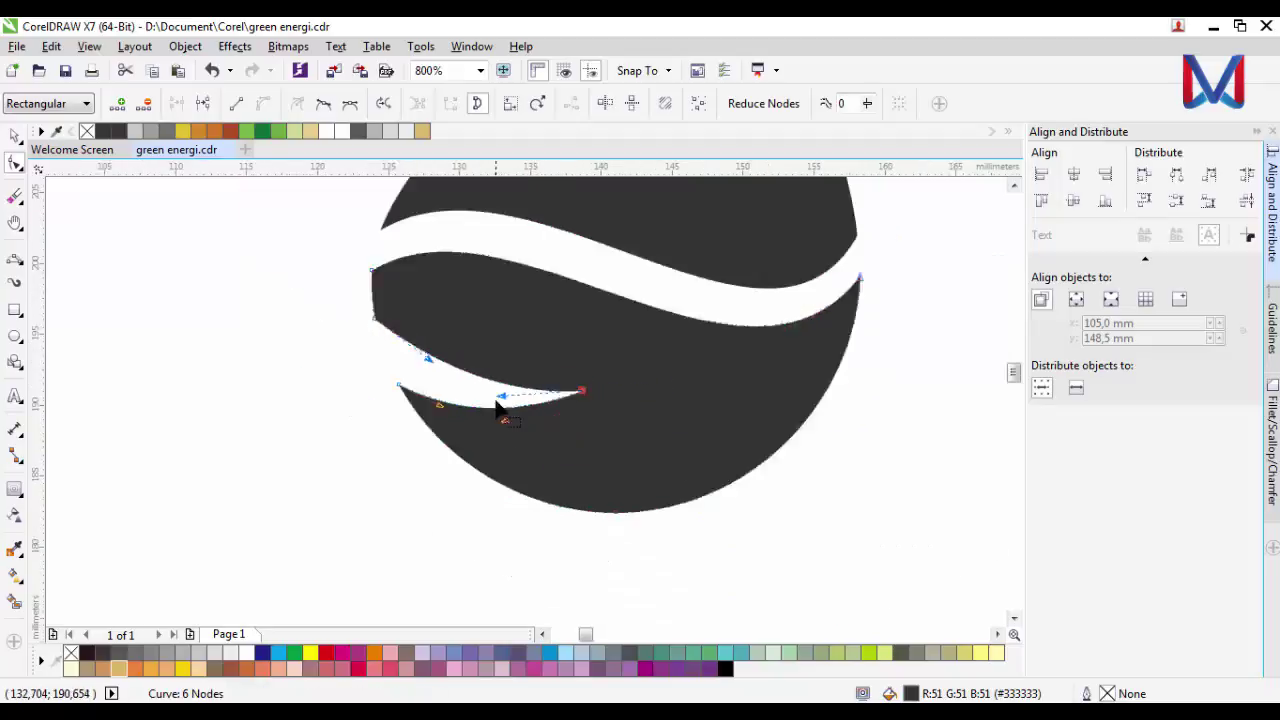
scroll(463, 406, up, 3)
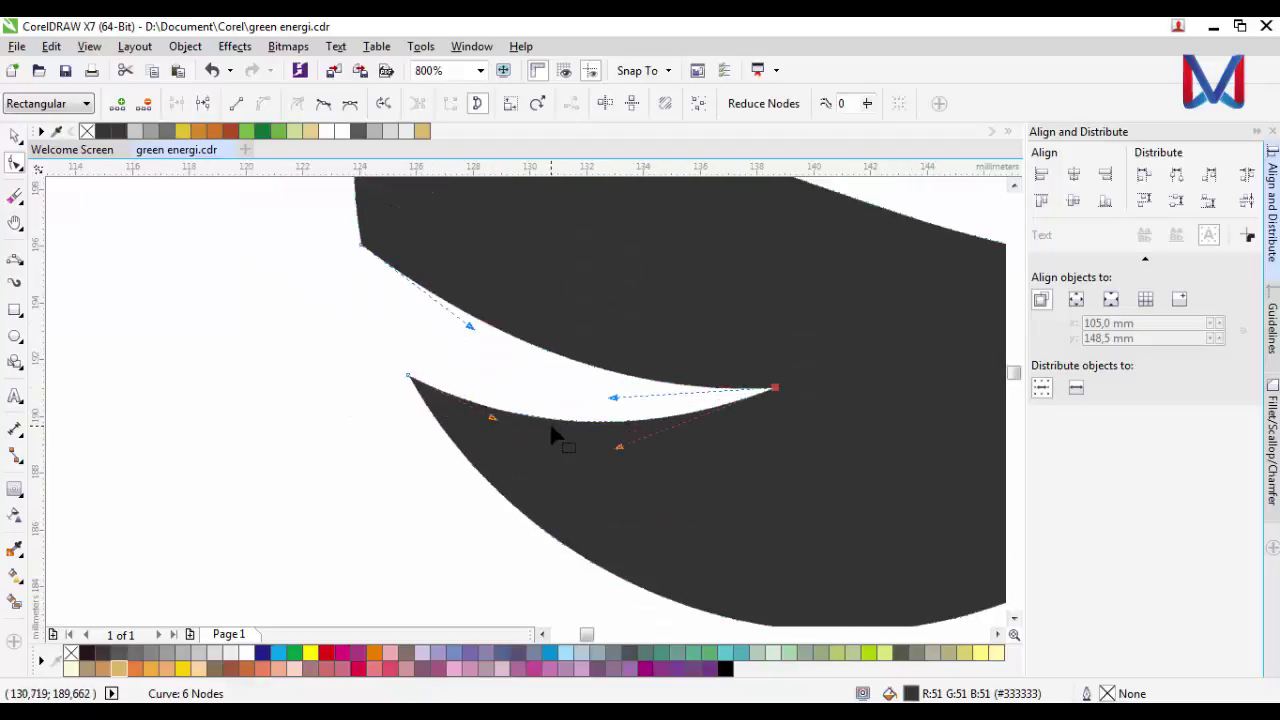
Step: Lower both curve handles of the notch's upper edge, lengthen the lower edge's inner handle slightly, and finish node editing
drag(618, 448, 606, 454)
drag(470, 326, 473, 344)
drag(611, 396, 611, 423)
scroll(605, 428, down, 1)
click(15, 136)
click(293, 430)
Step: Reopen the lower piece for node editing, nudge the notch's inner tip and raise the upper edge's handles slightly, and finish editing
scroll(303, 441, down, 2)
scroll(359, 481, down, 1)
scroll(389, 438, up, 2)
scroll(340, 562, up, 1)
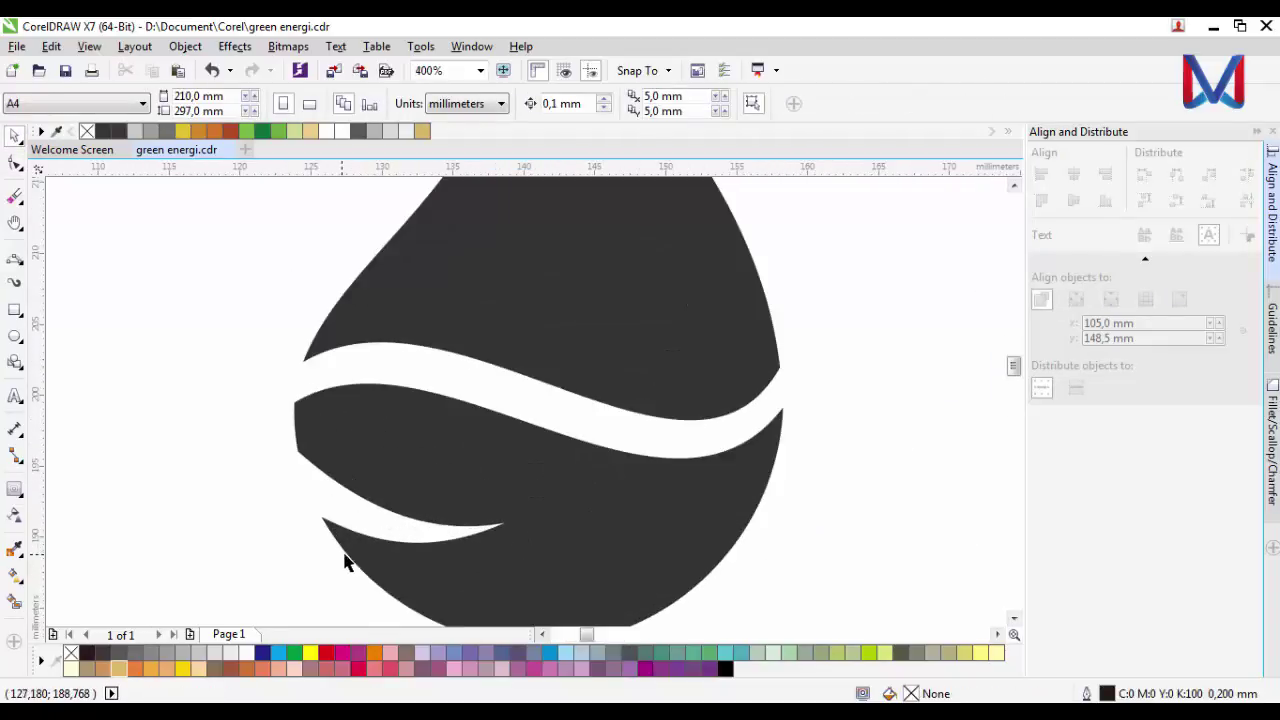
click(306, 490)
click(15, 164)
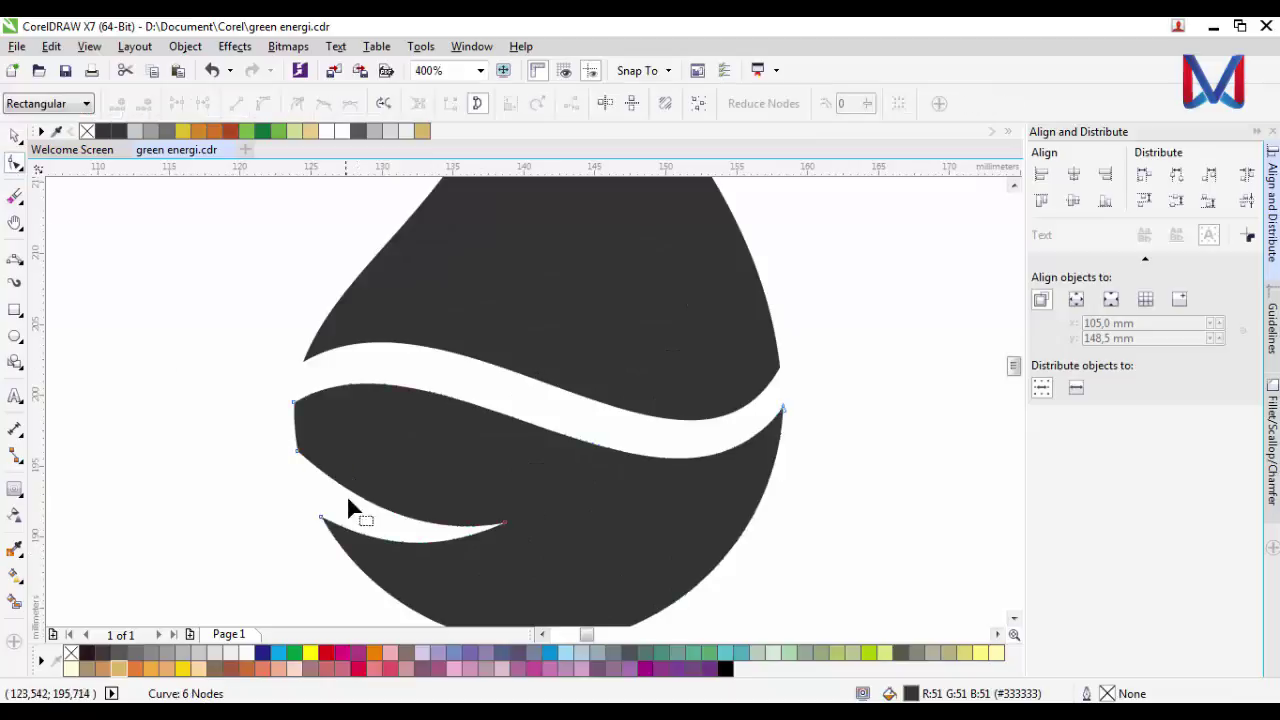
drag(505, 520, 508, 525)
scroll(455, 532, up, 1)
drag(403, 551, 394, 537)
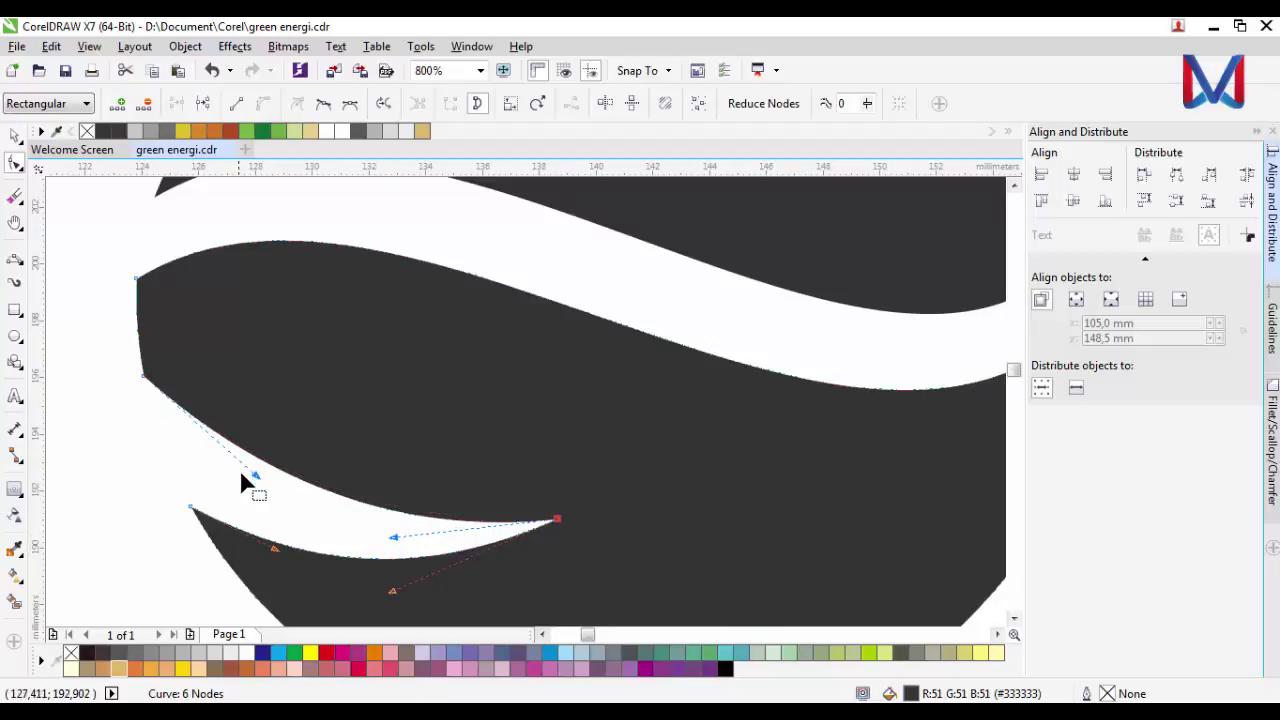
drag(258, 488, 256, 474)
scroll(335, 478, down, 2)
click(15, 135)
click(88, 271)
scroll(363, 468, down, 2)
scroll(322, 430, up, 1)
click(360, 375)
click(438, 460)
click(372, 391)
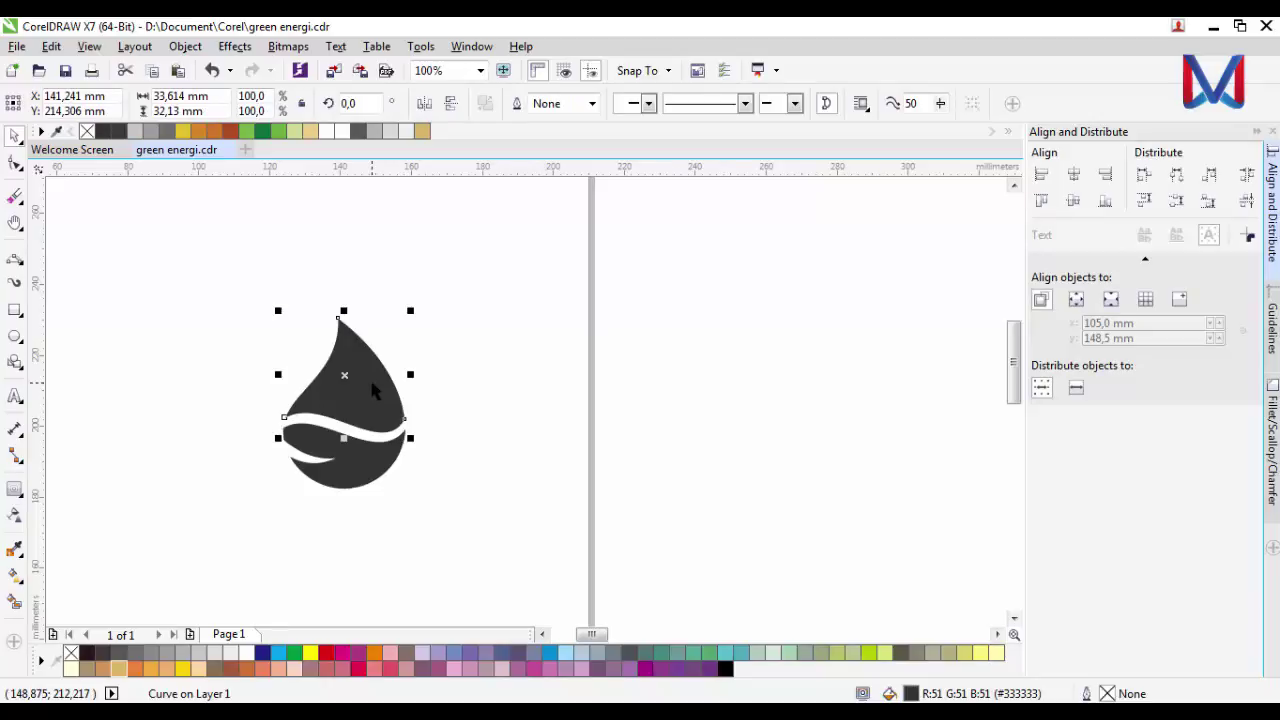
scroll(287, 422, up, 1)
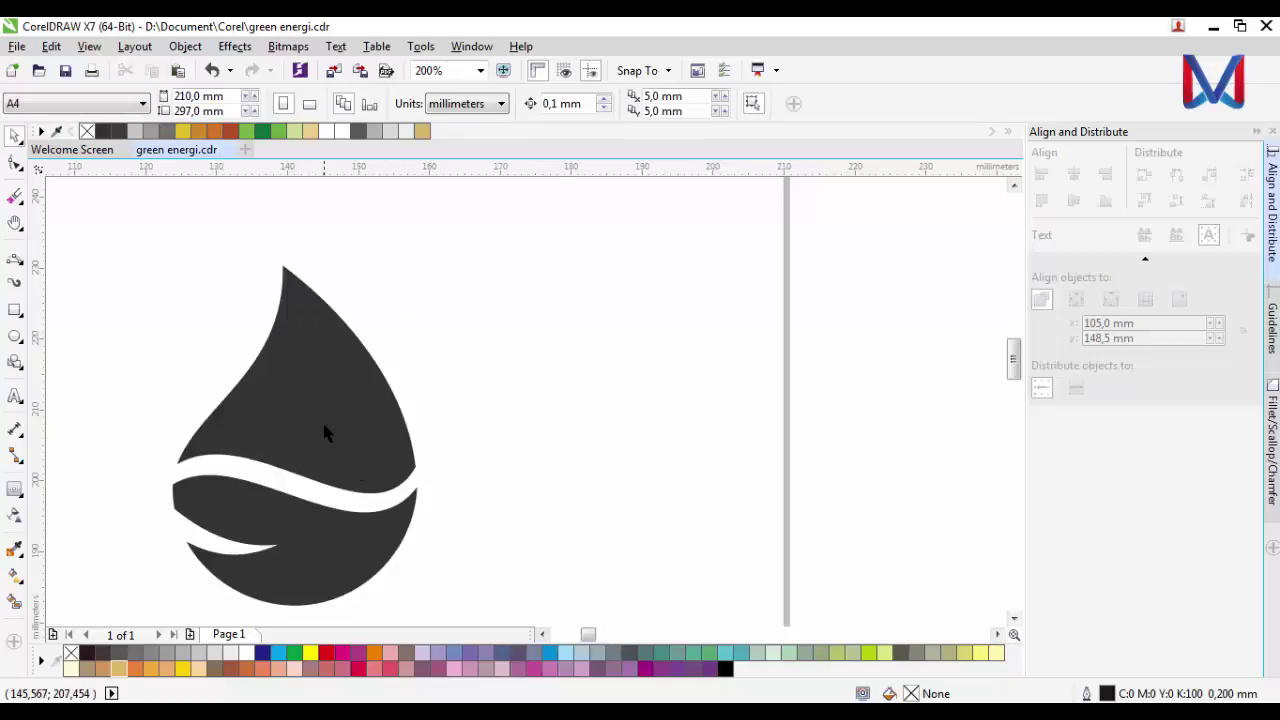
scroll(323, 432, down, 1)
scroll(356, 498, up, 1)
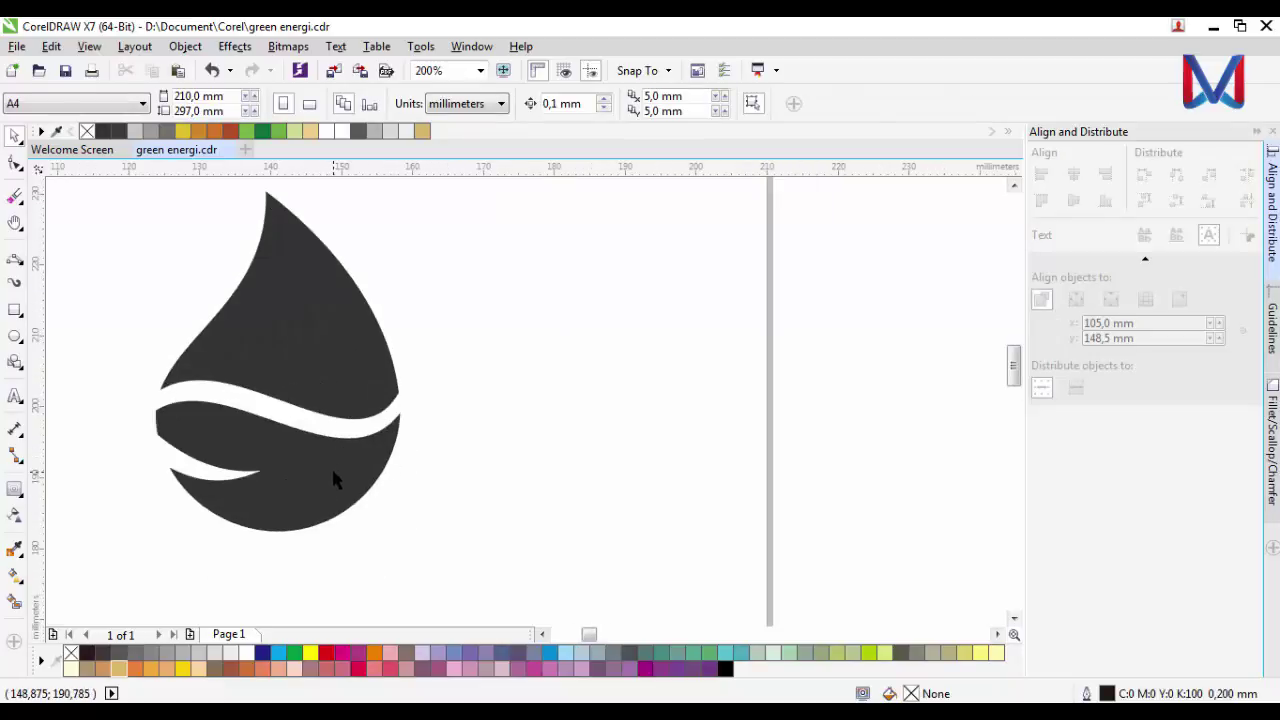
Step: Fill the lower piece with light green and the upper piece with orange #D7882B, and clear the selection
click(333, 474)
click(247, 131)
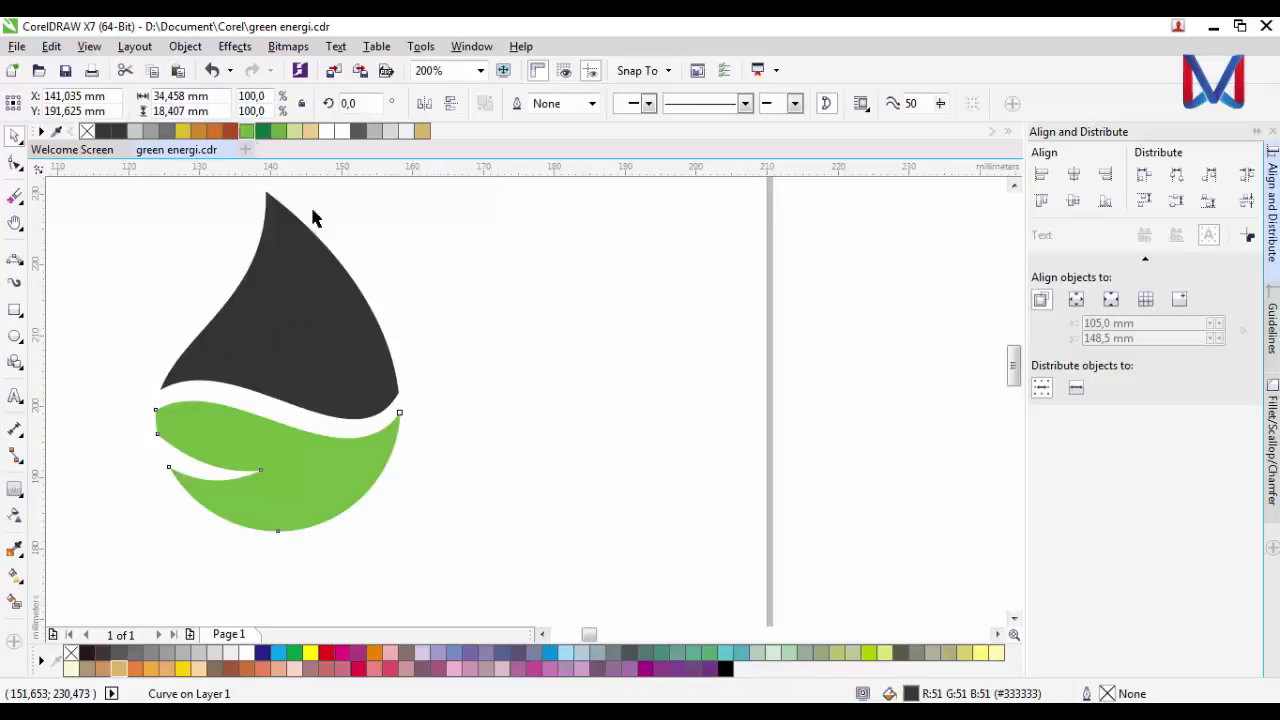
click(340, 334)
click(199, 132)
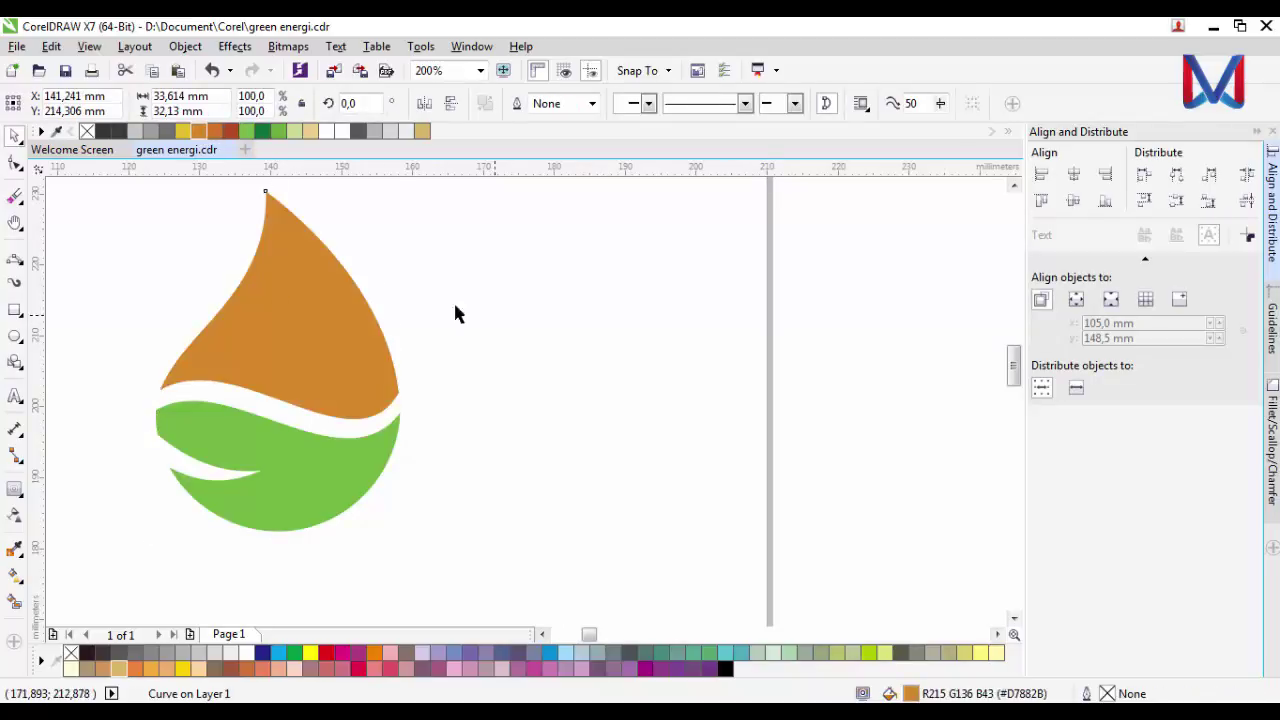
click(501, 374)
Step: Extrude the orange upper piece up and to the left, with the vanishing point offset about -8.4 mm horizontally and 7.6 mm vertically
scroll(486, 418, down, 2)
scroll(407, 297, up, 1)
scroll(407, 297, up, 1)
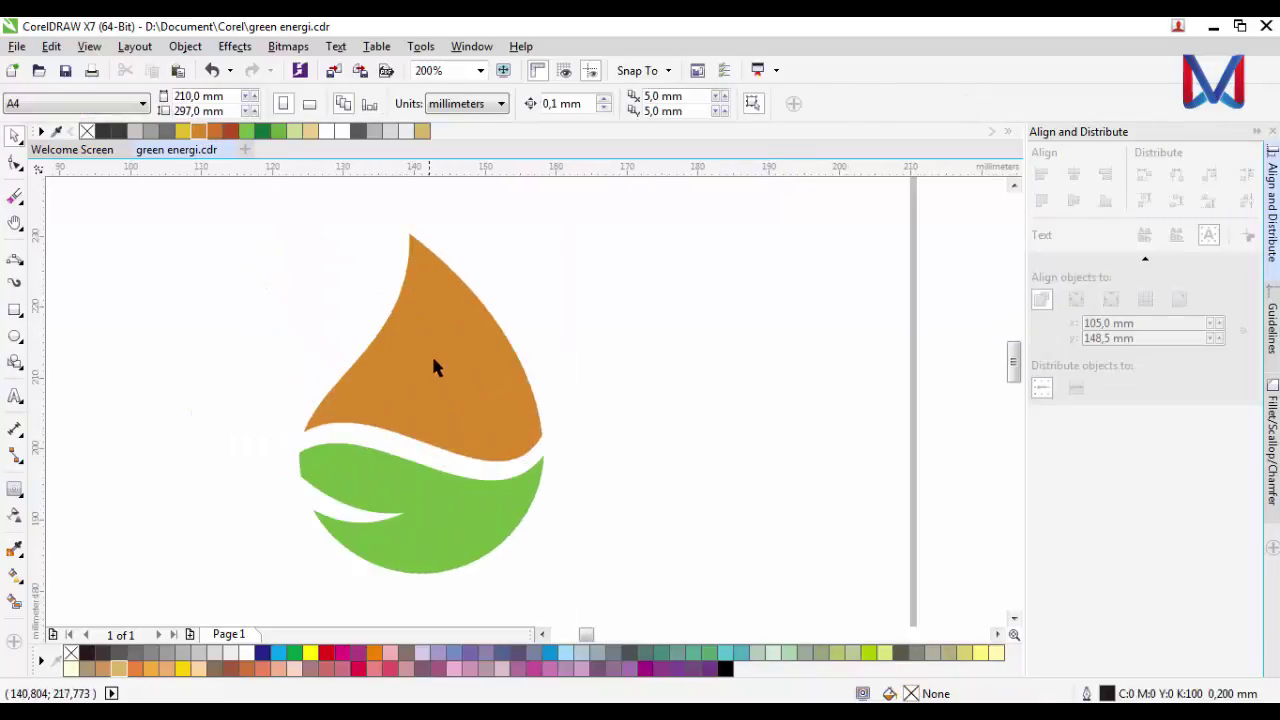
click(431, 360)
click(24, 496)
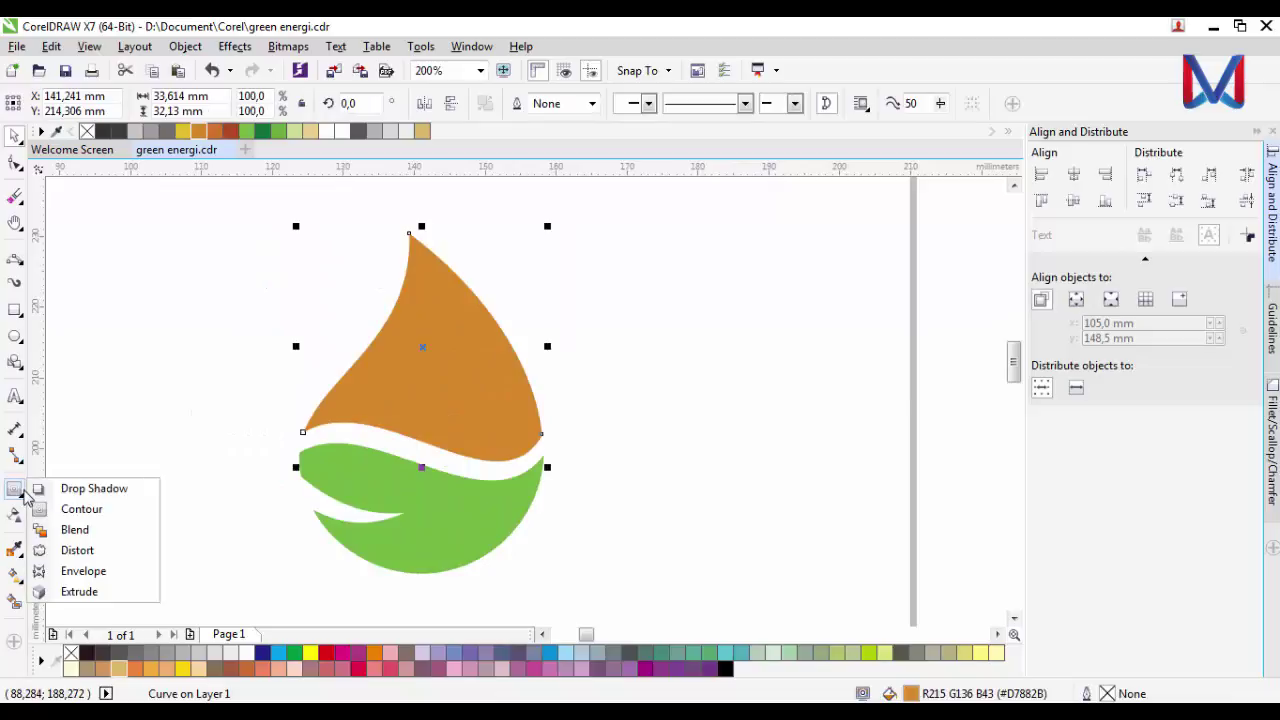
click(80, 491)
click(20, 496)
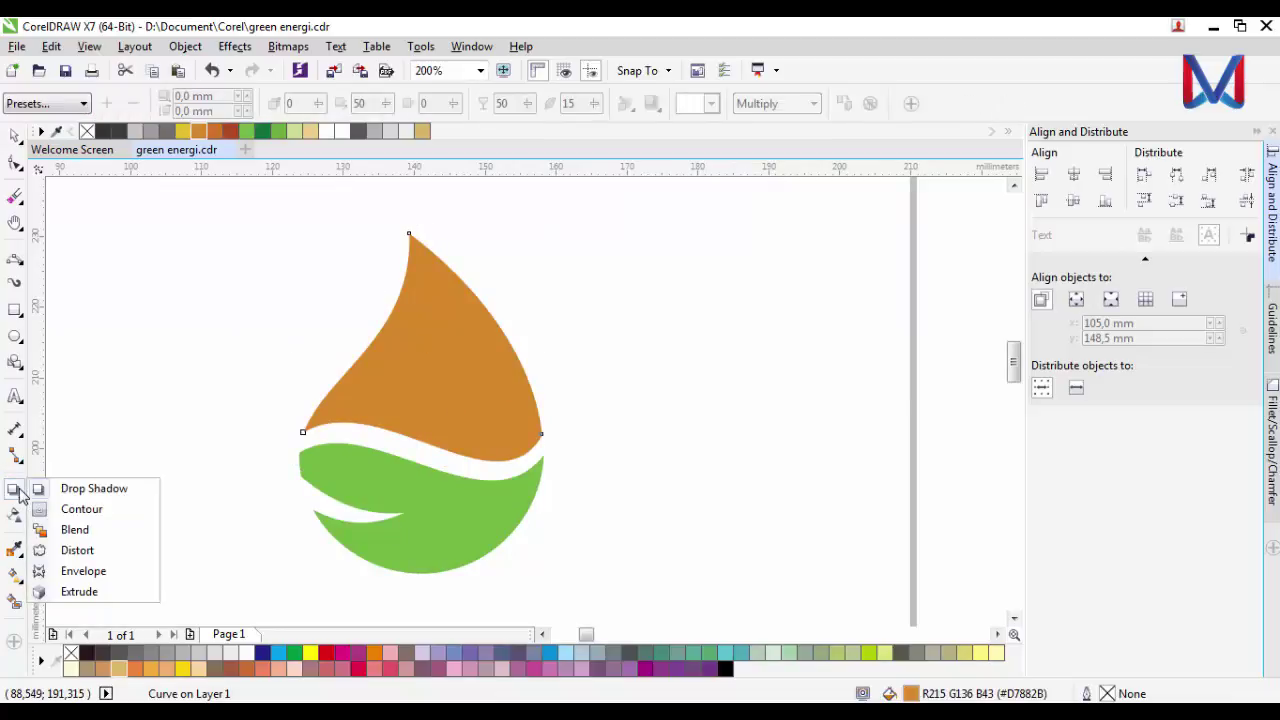
click(106, 590)
scroll(277, 586, down, 1)
scroll(352, 472, up, 2)
scroll(418, 527, down, 1)
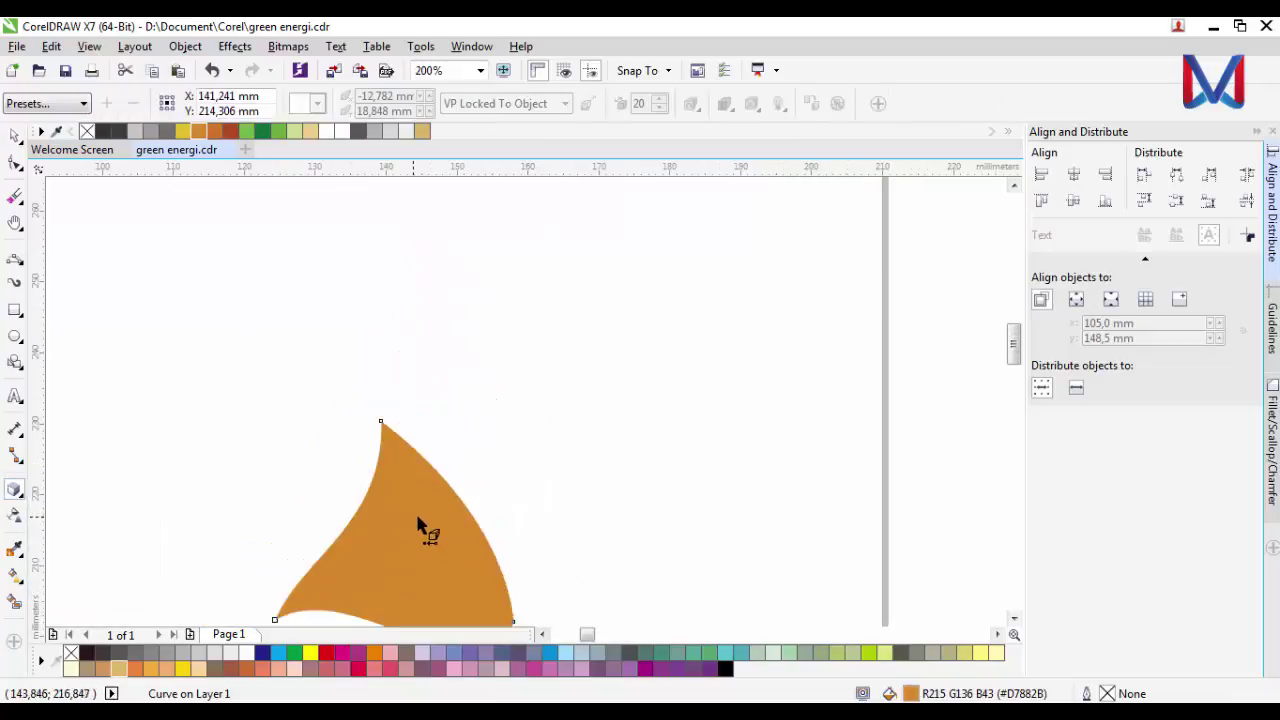
scroll(457, 550, down, 1)
drag(496, 590, 394, 514)
scroll(395, 518, up, 3)
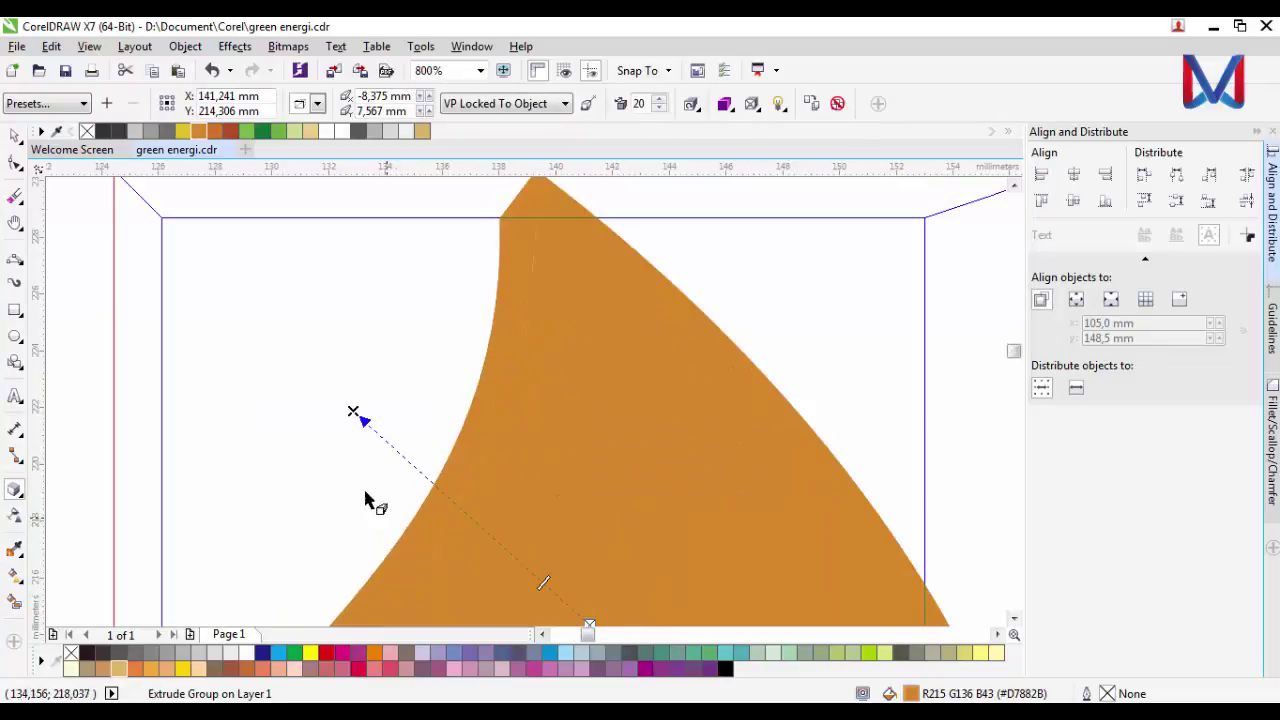
Step: Move the extrusion's vanishing point down and left to an offset of about -11.6 mm horizontally and 0.4 mm vertically
scroll(350, 437, down, 1)
drag(360, 388, 314, 480)
scroll(322, 442, down, 1)
scroll(322, 442, up, 1)
scroll(308, 505, down, 1)
scroll(313, 508, up, 1)
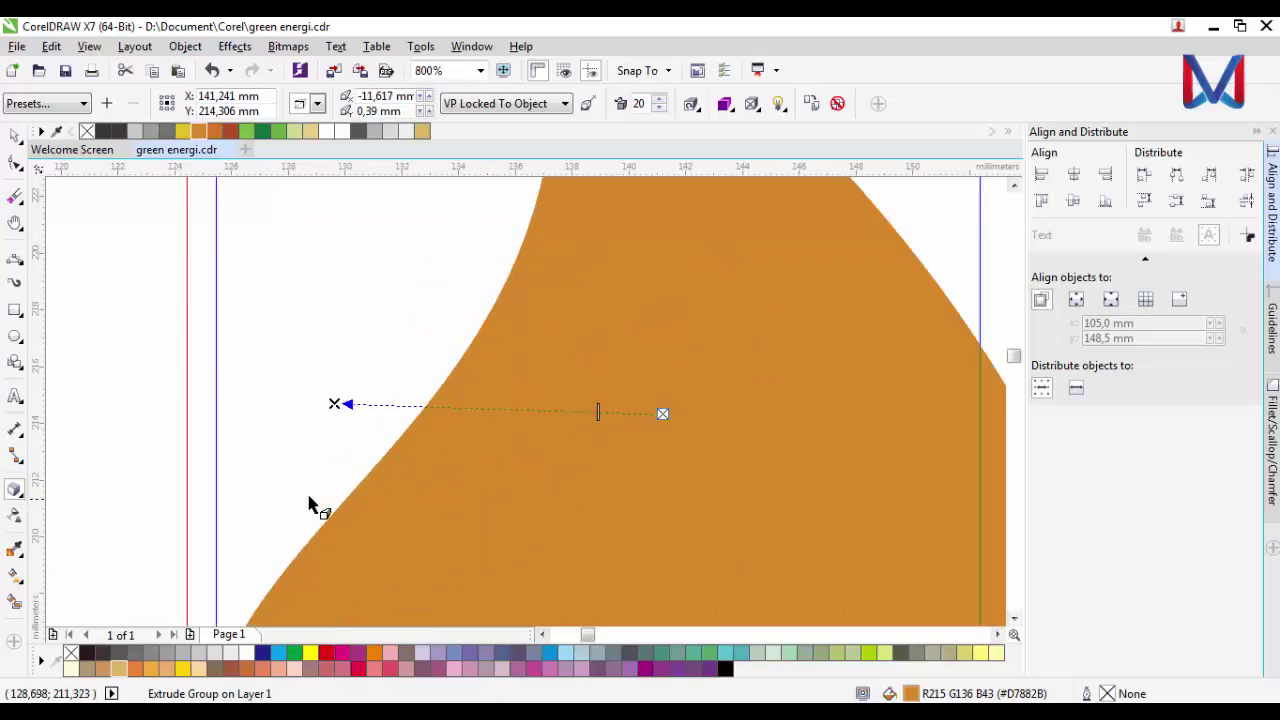
Step: Shift the extrusion's vanishing point farther left to an offset of about -15 mm horizontally and 0.95 mm vertically
scroll(315, 505, down, 1)
scroll(370, 540, down, 2)
scroll(400, 580, up, 1)
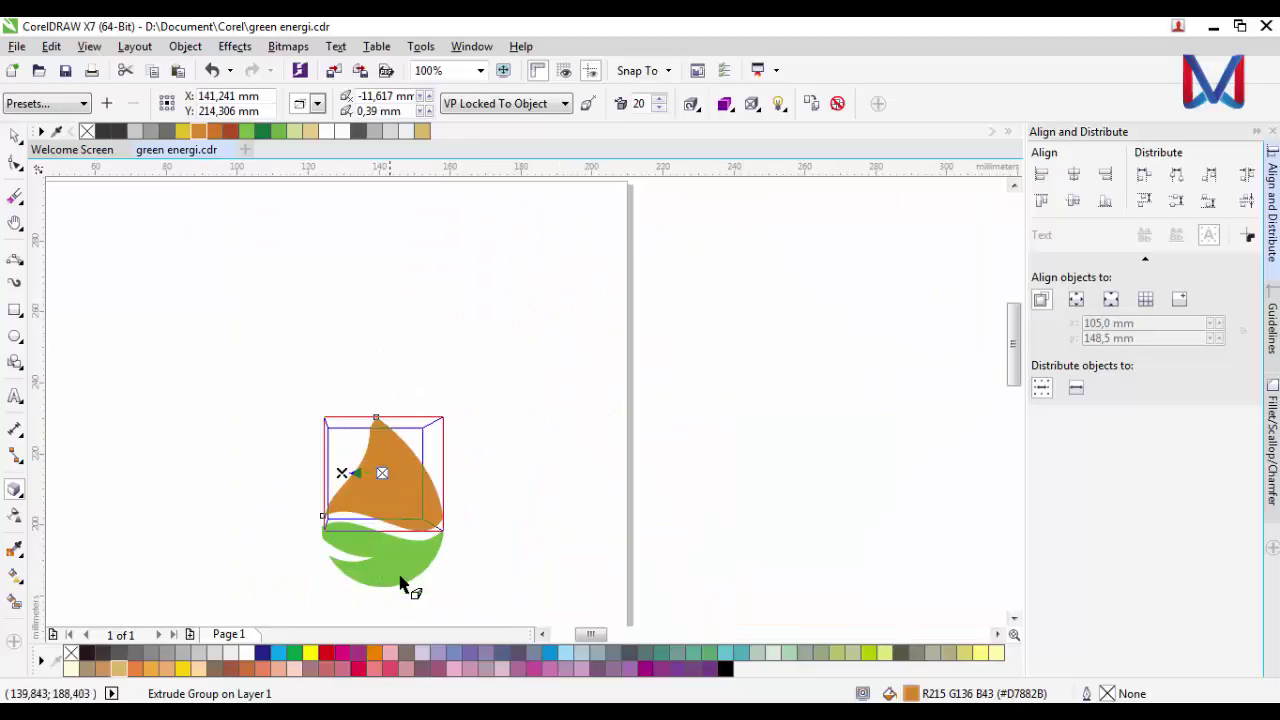
scroll(309, 431, up, 2)
scroll(380, 520, down, 1)
scroll(286, 349, up, 1)
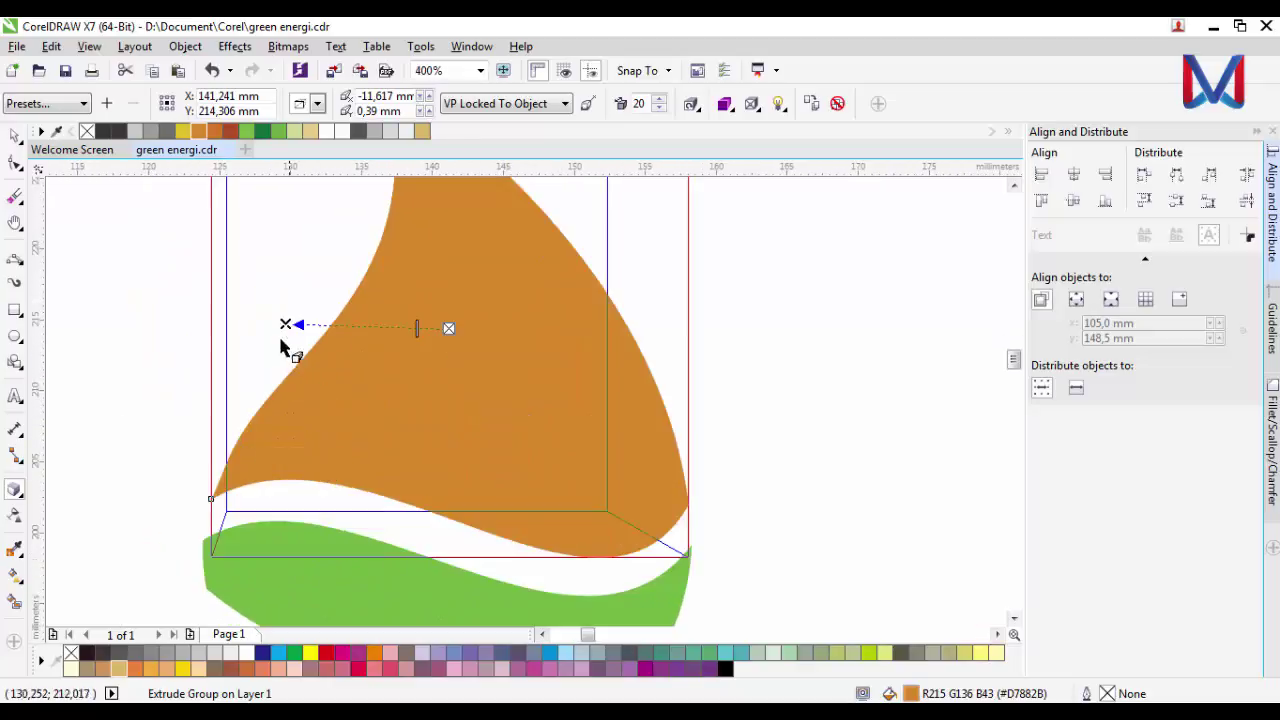
drag(284, 323, 237, 316)
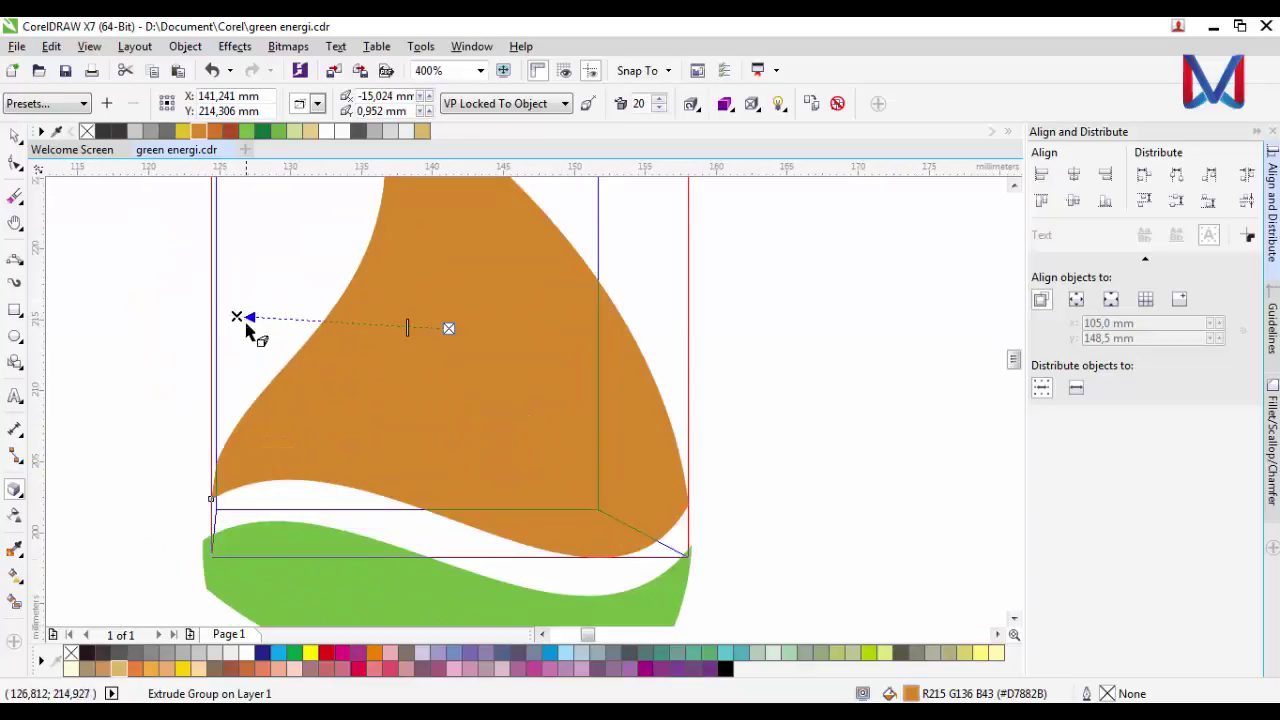
scroll(314, 334, down, 1)
scroll(314, 330, up, 1)
scroll(403, 397, down, 1)
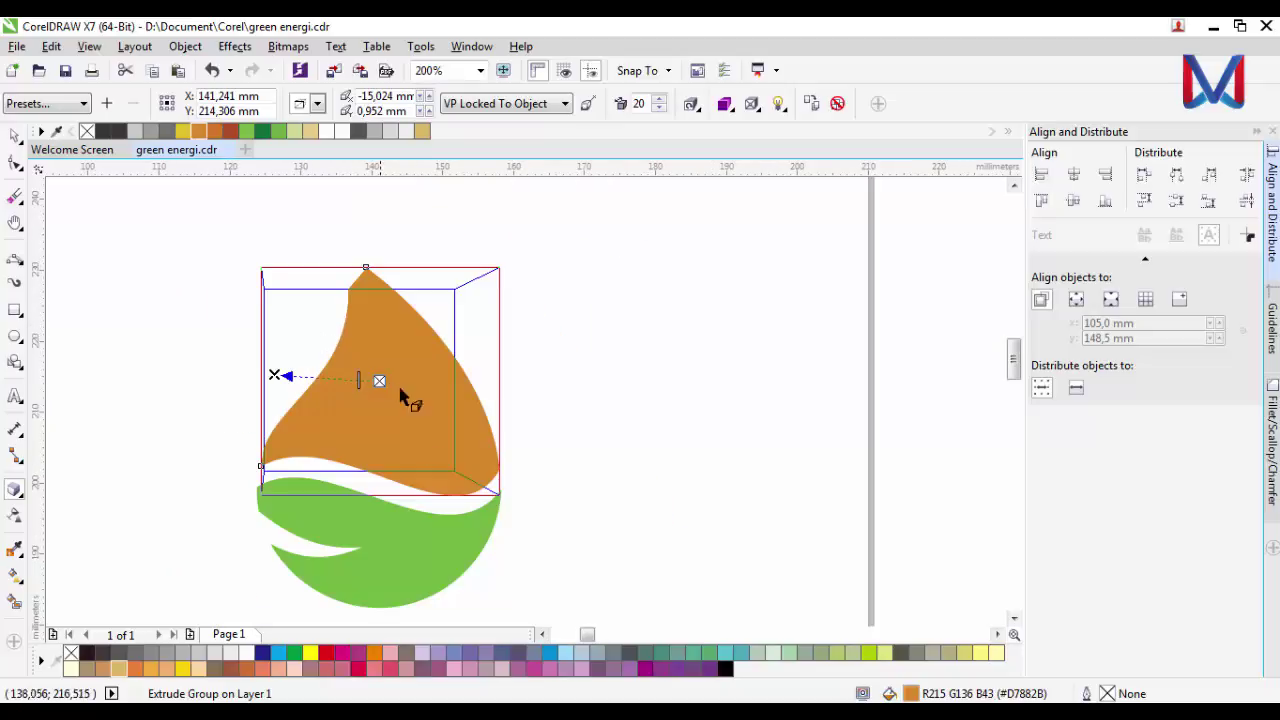
Step: Extrude the green lower piece up and to the left, with the vanishing point offset about -13.5 mm horizontally and 11.9 mm vertically
click(412, 553)
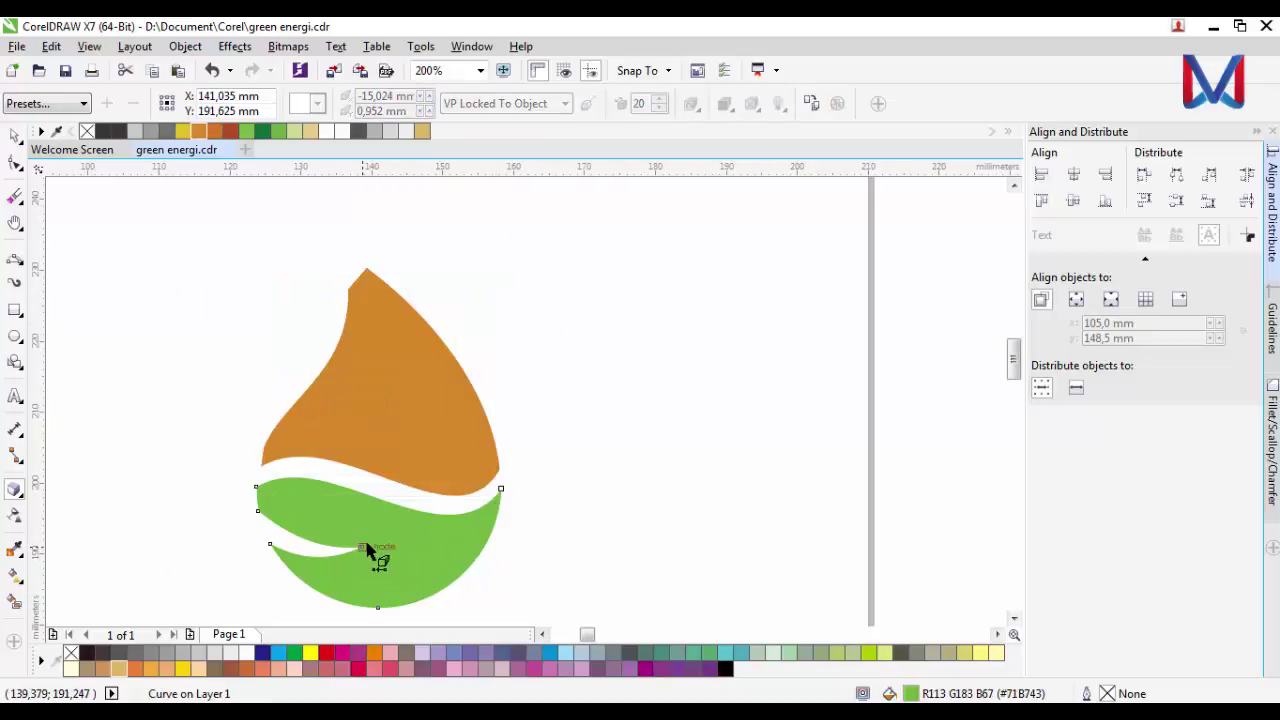
drag(386, 600, 217, 406)
scroll(320, 522, up, 1)
drag(218, 406, 245, 398)
click(15, 134)
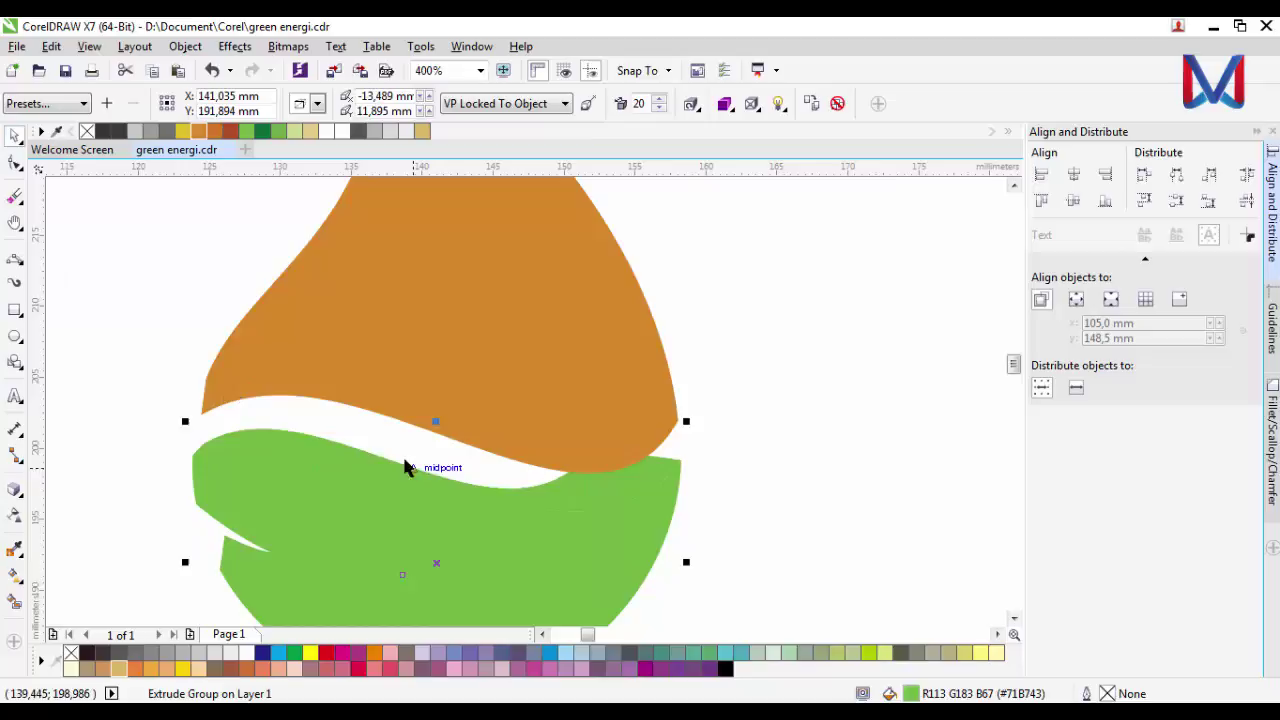
Step: Break the green extrusion apart, fill its grouped side faces with dark green #0B6F39, and clear the selection
scroll(405, 466, down, 1)
key(ctrl+a)
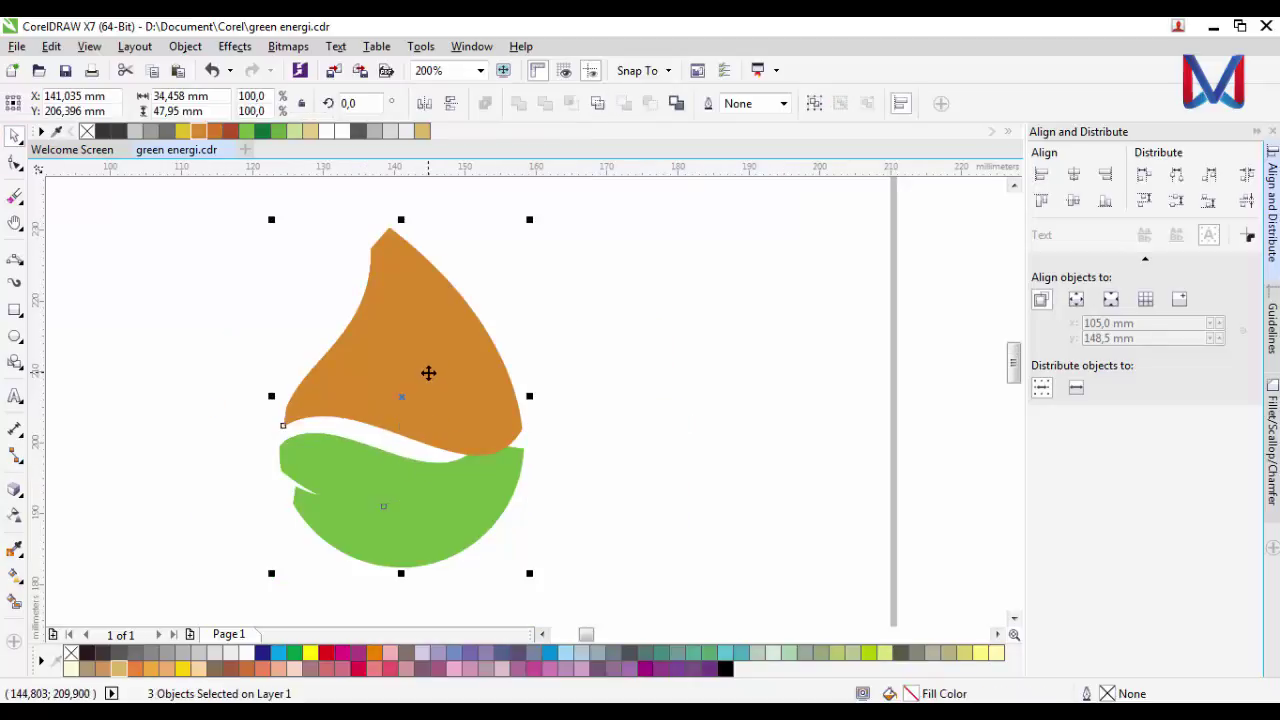
click(578, 459)
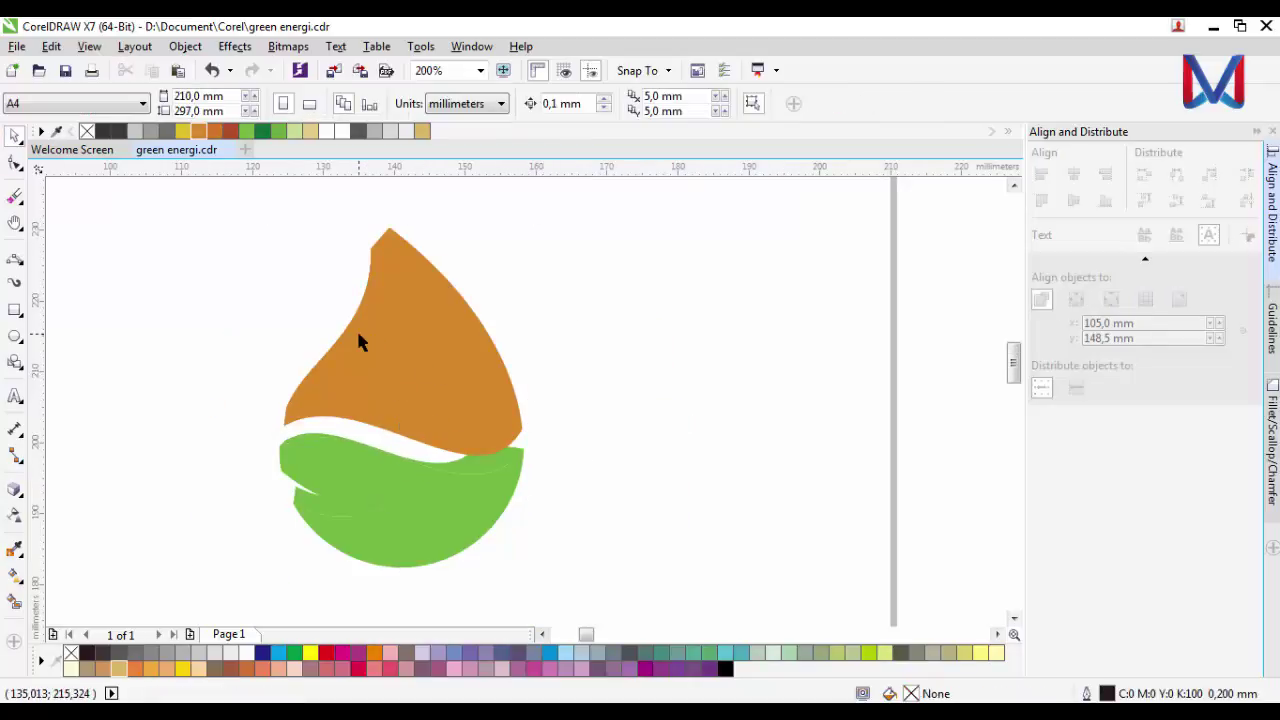
click(354, 329)
click(566, 358)
click(478, 358)
click(664, 433)
scroll(514, 462, up, 2)
click(500, 457)
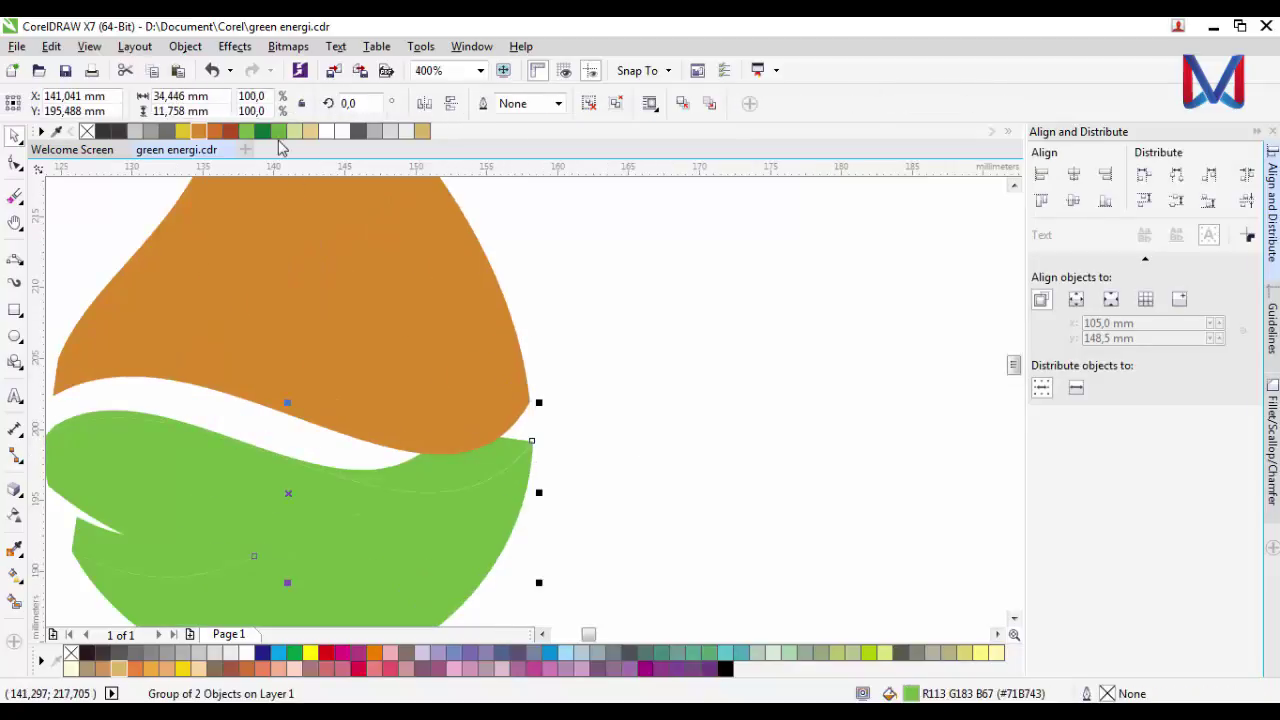
click(684, 436)
scroll(520, 401, down, 2)
Step: Fill the front face of the upper extruded piece with yellow #E4BE2B
scroll(440, 357, up, 2)
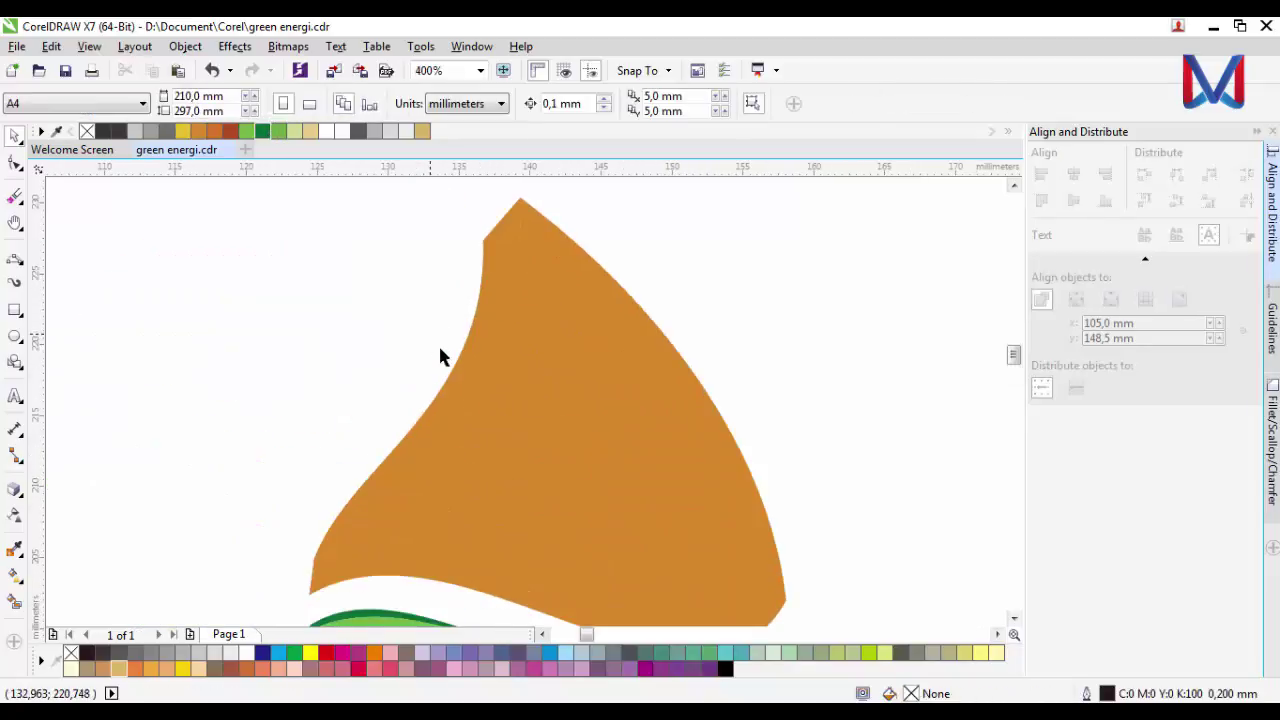
click(465, 376)
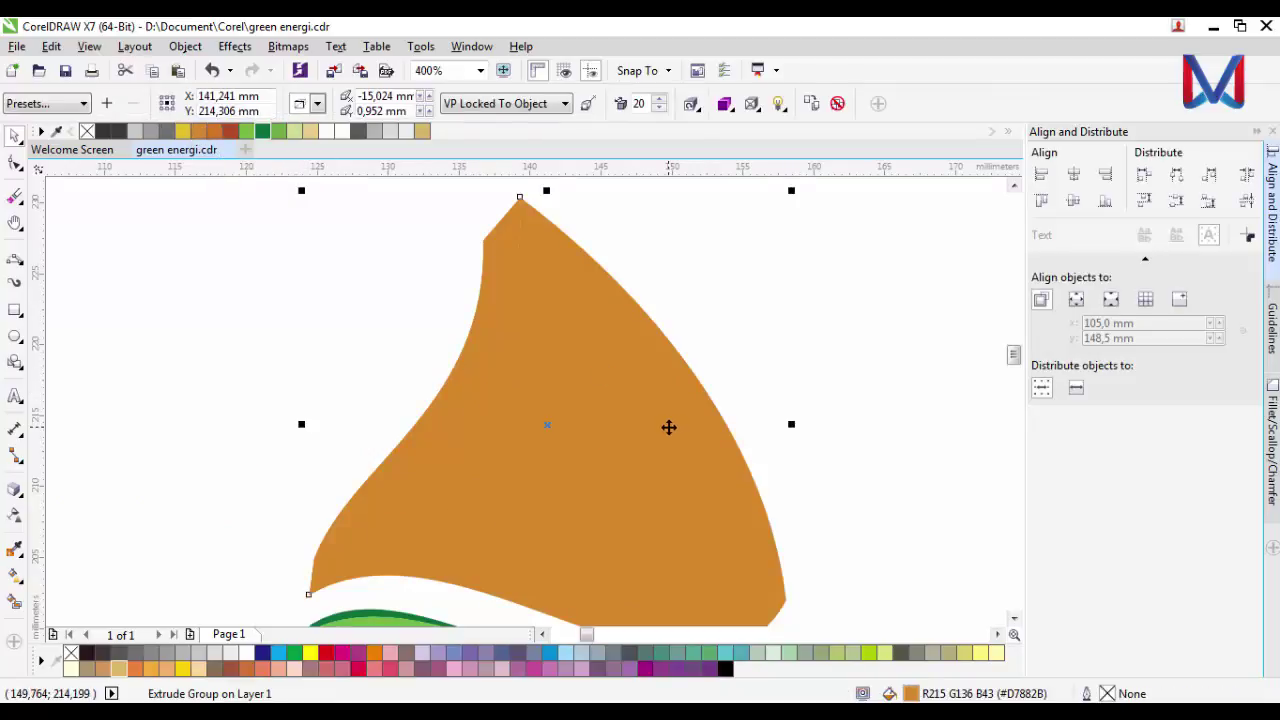
click(627, 455)
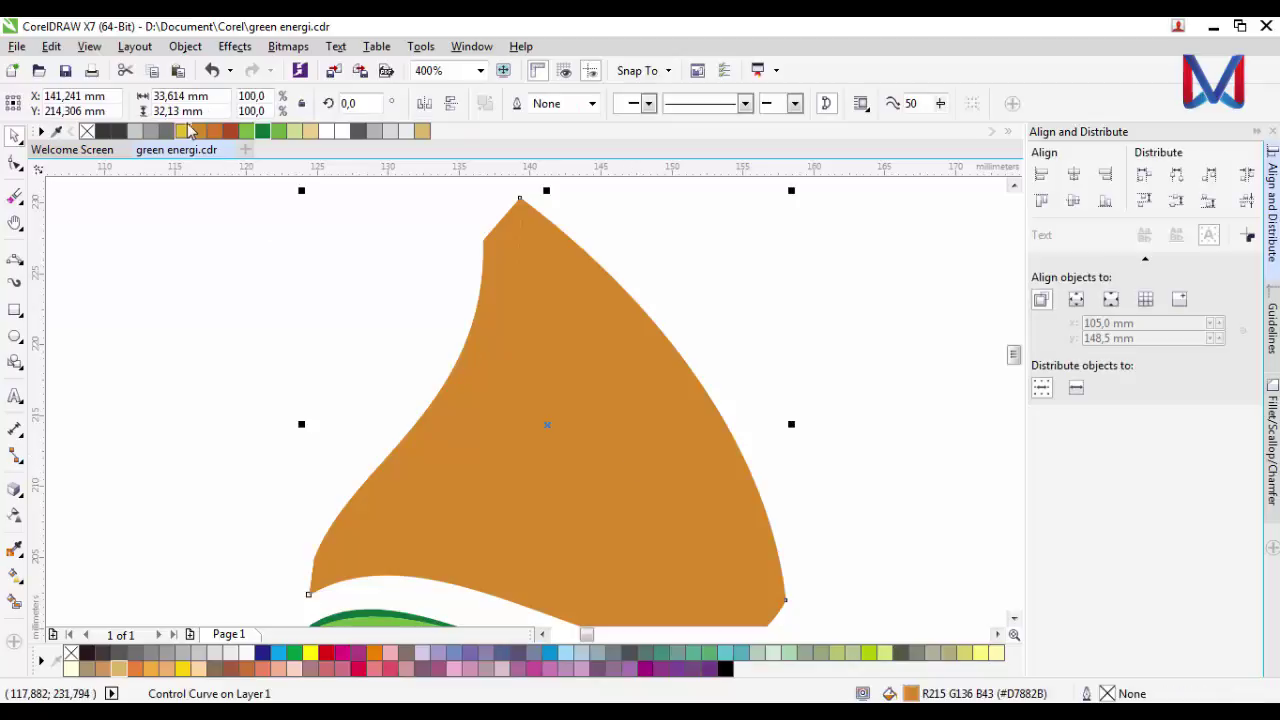
click(188, 130)
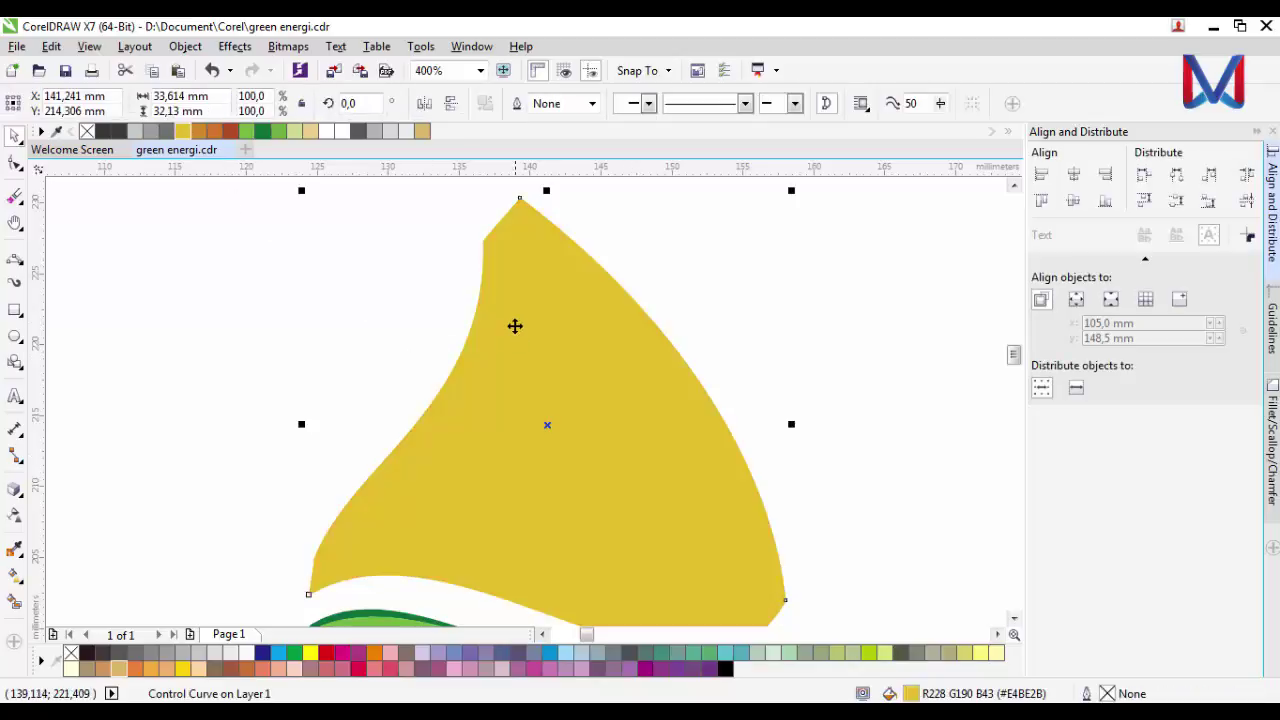
click(351, 321)
Step: Break the upper extrusion apart and fill its narrow side face with orange #D7882B
click(500, 268)
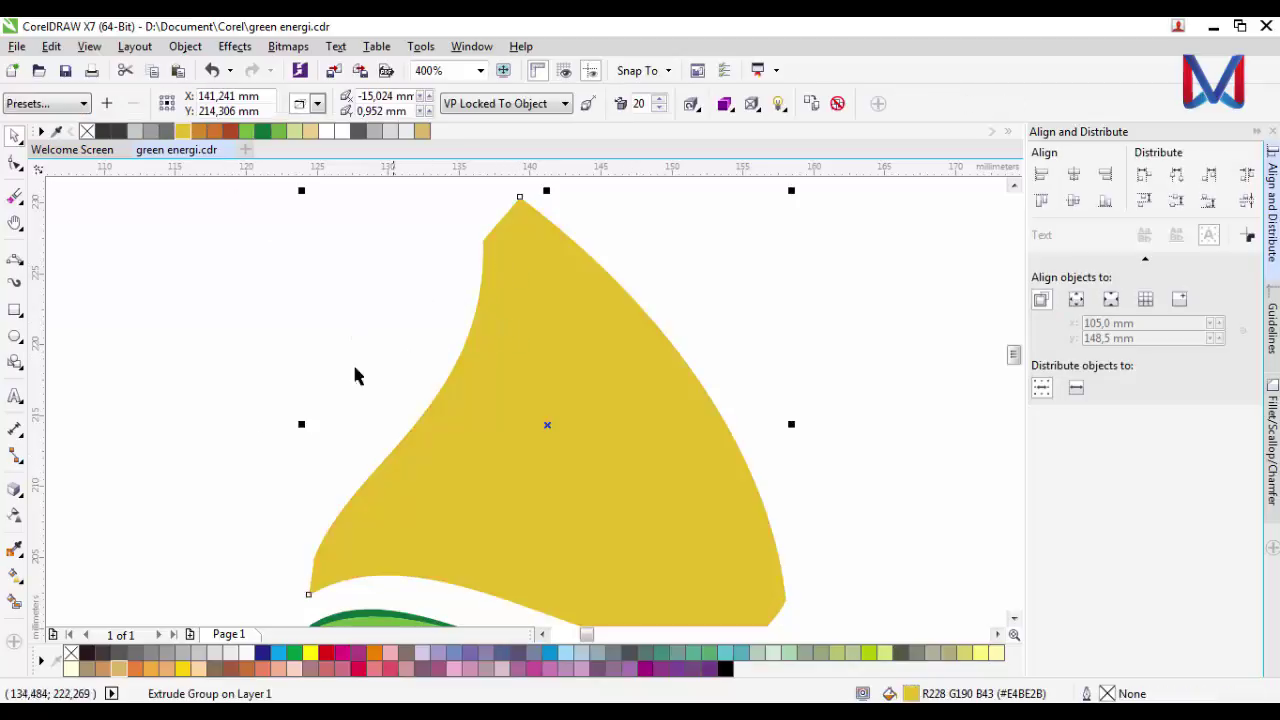
key(ctrl+k)
click(332, 393)
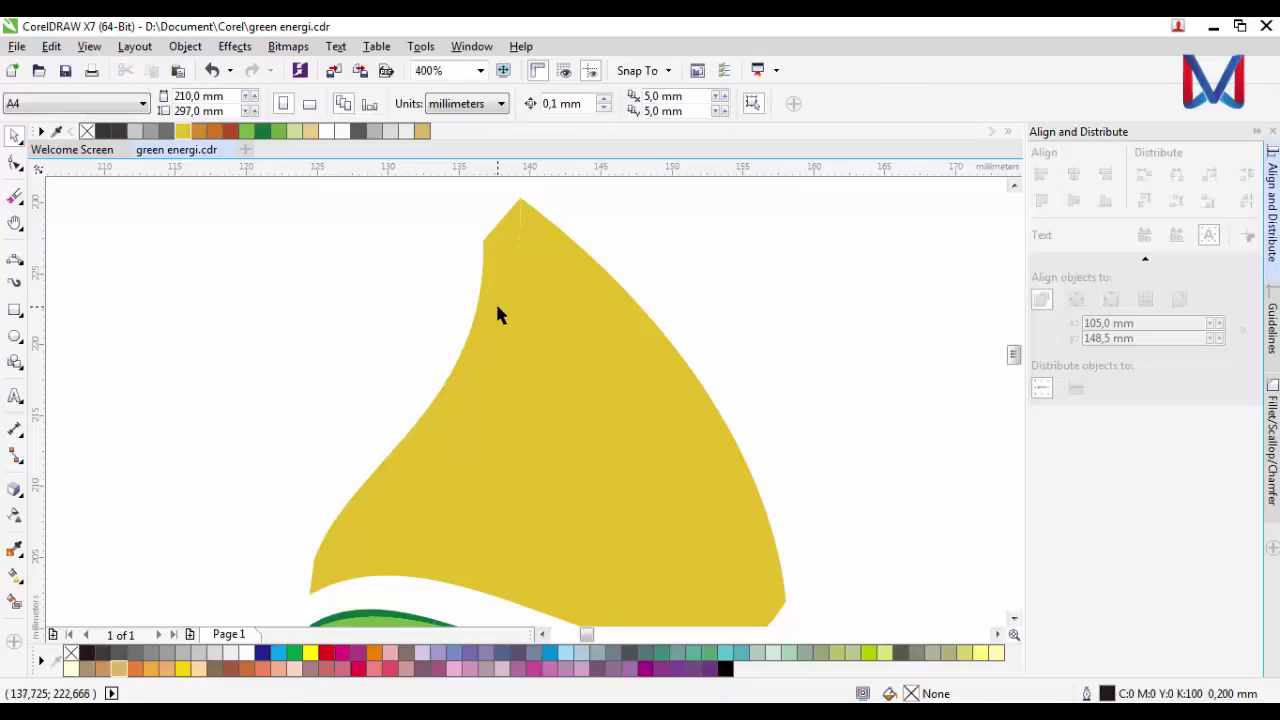
click(495, 302)
click(198, 131)
click(372, 301)
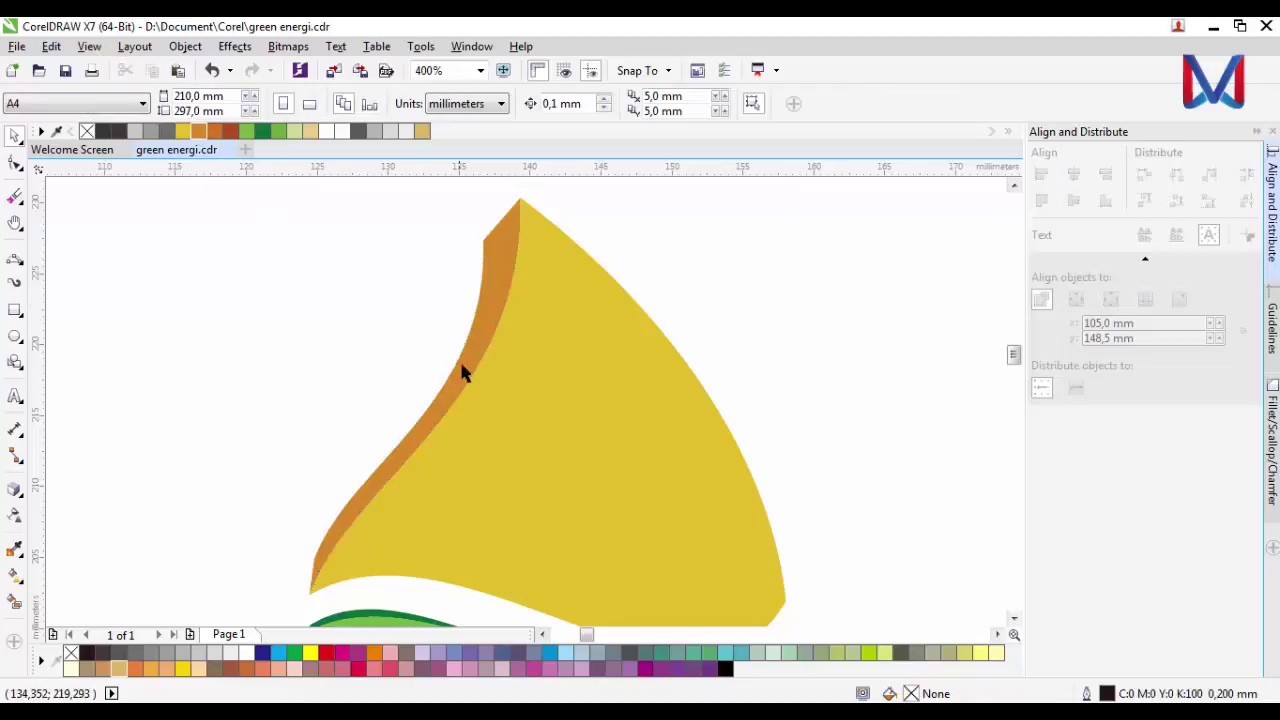
Step: Examine the dark green side faces along the wavy gap and the leaf notch
scroll(459, 373, down, 2)
scroll(508, 481, up, 1)
scroll(507, 482, up, 1)
click(551, 420)
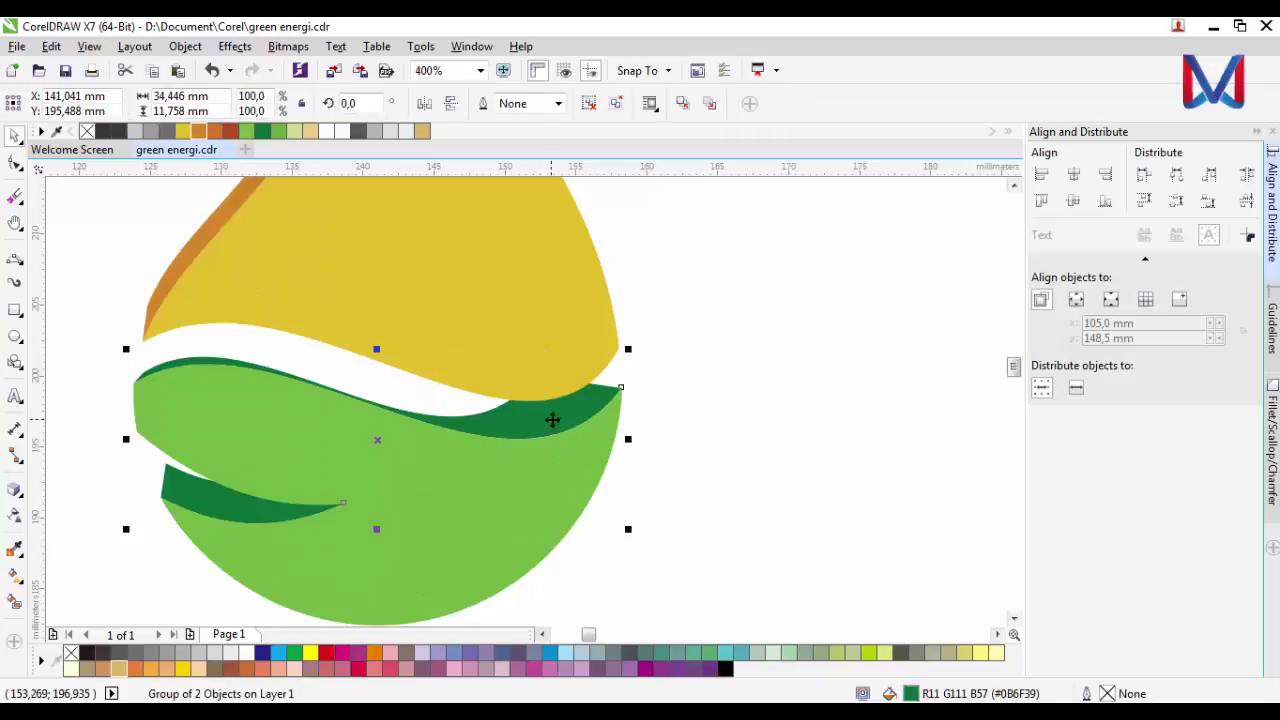
scroll(551, 420, up, 1)
scroll(551, 420, down, 2)
click(640, 476)
scroll(351, 394, up, 2)
scroll(386, 426, down, 1)
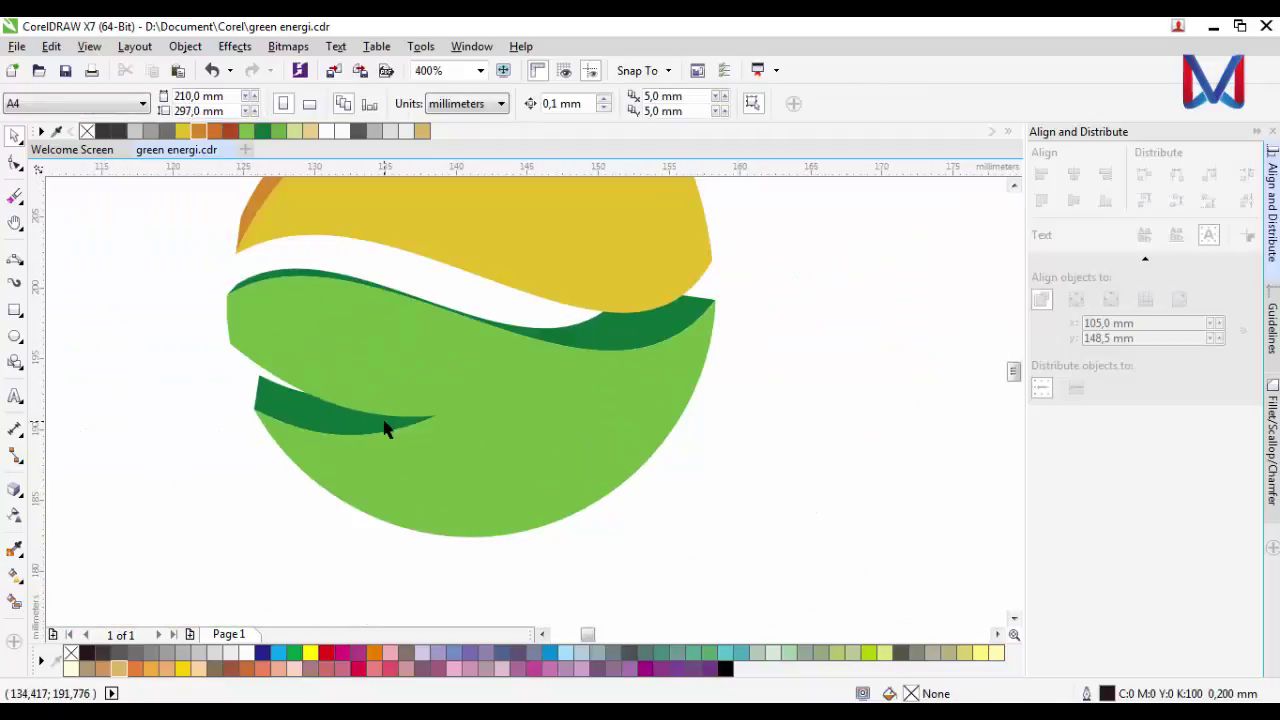
scroll(240, 266, up, 2)
scroll(207, 263, up, 1)
scroll(262, 510, down, 3)
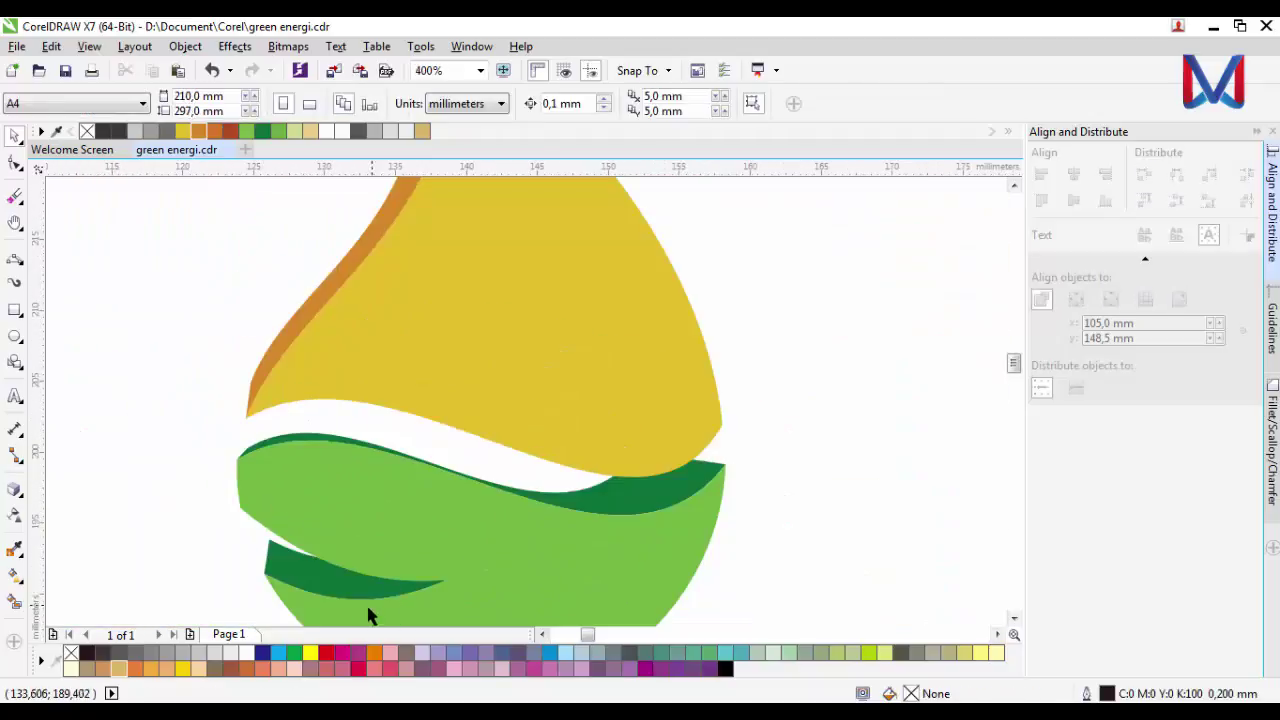
scroll(283, 563, up, 1)
click(283, 563)
scroll(151, 500, down, 3)
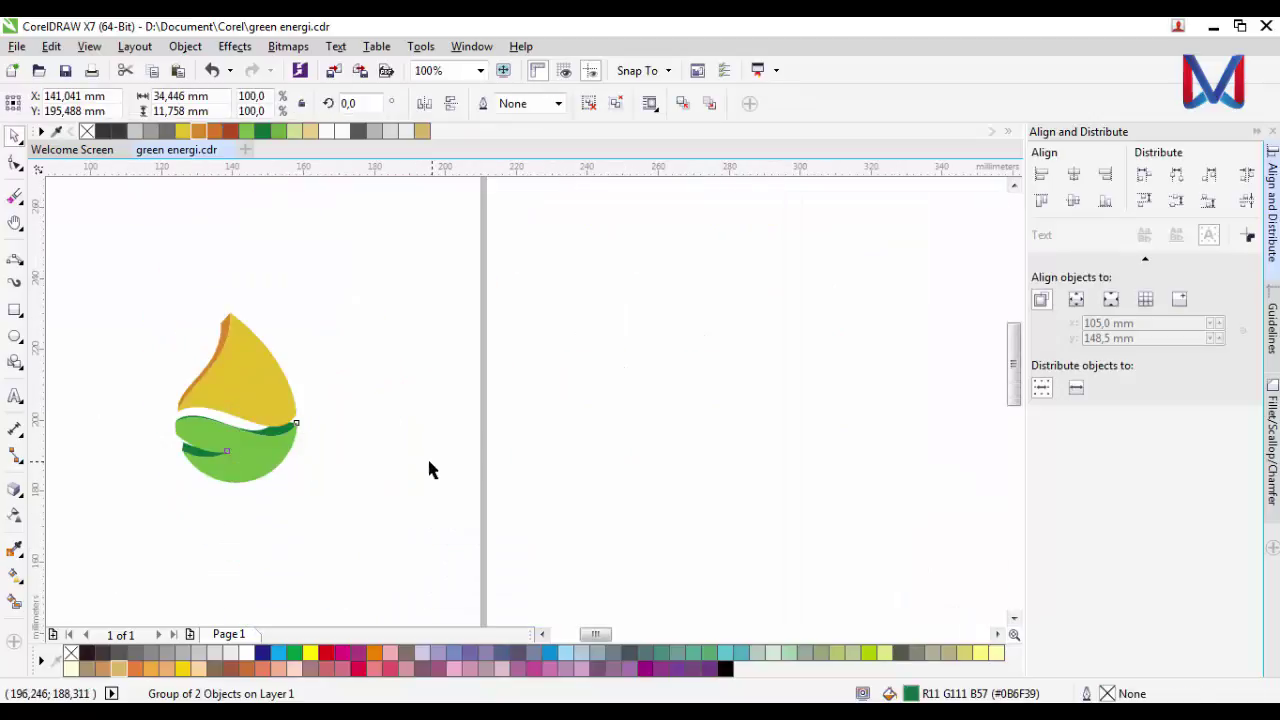
click(429, 461)
click(196, 449)
click(84, 458)
Step: Ungroup the two dark green side faces and clear the selection
scroll(227, 428, up, 2)
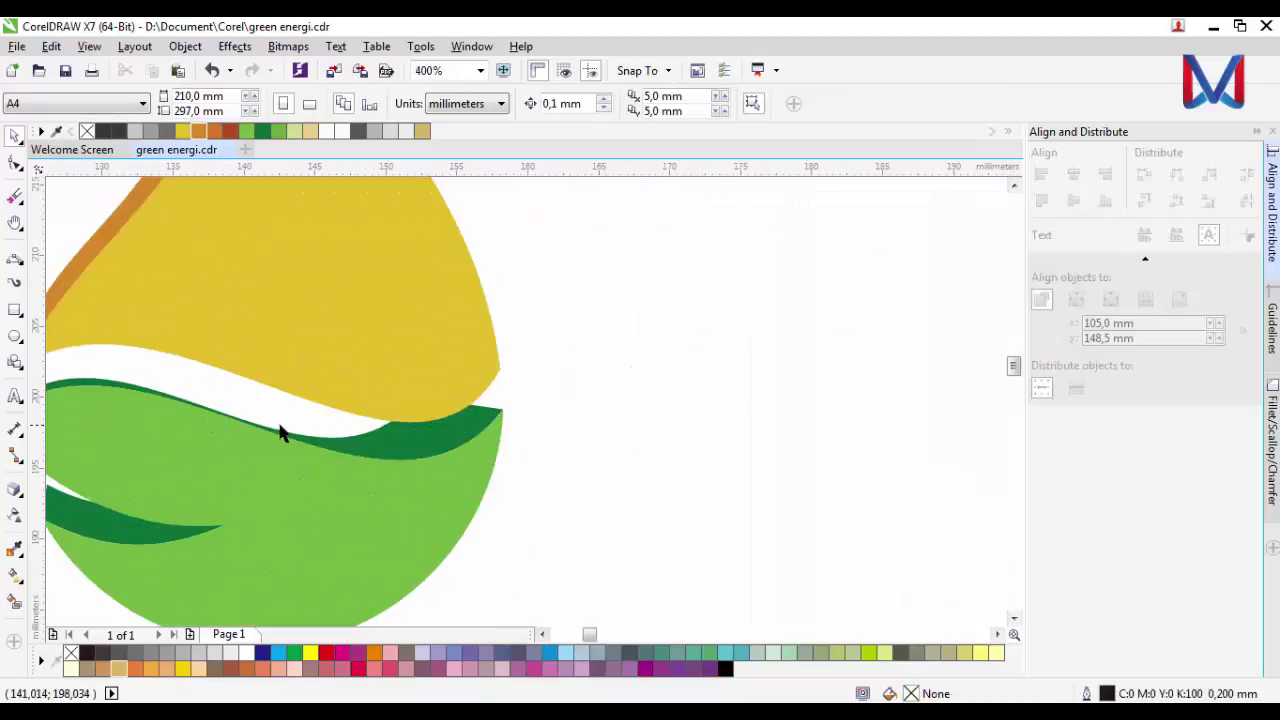
click(397, 451)
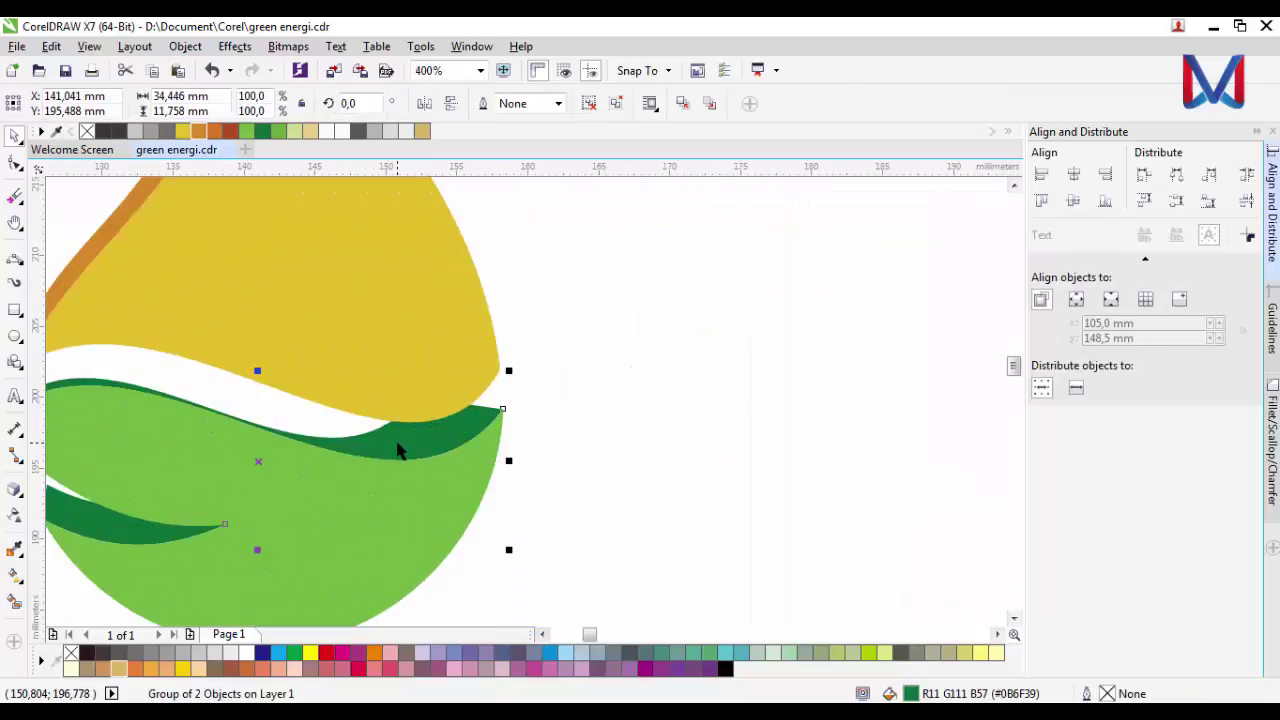
click(598, 108)
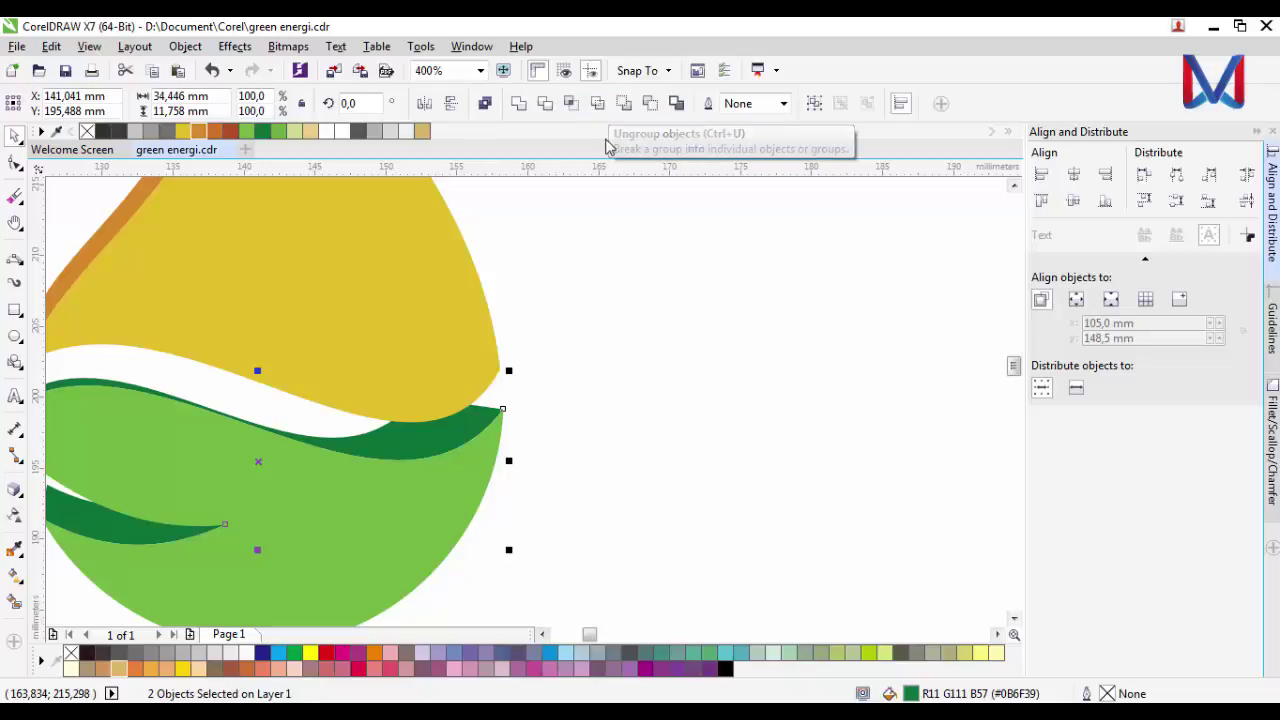
click(669, 402)
scroll(606, 474, down, 2)
scroll(497, 400, up, 2)
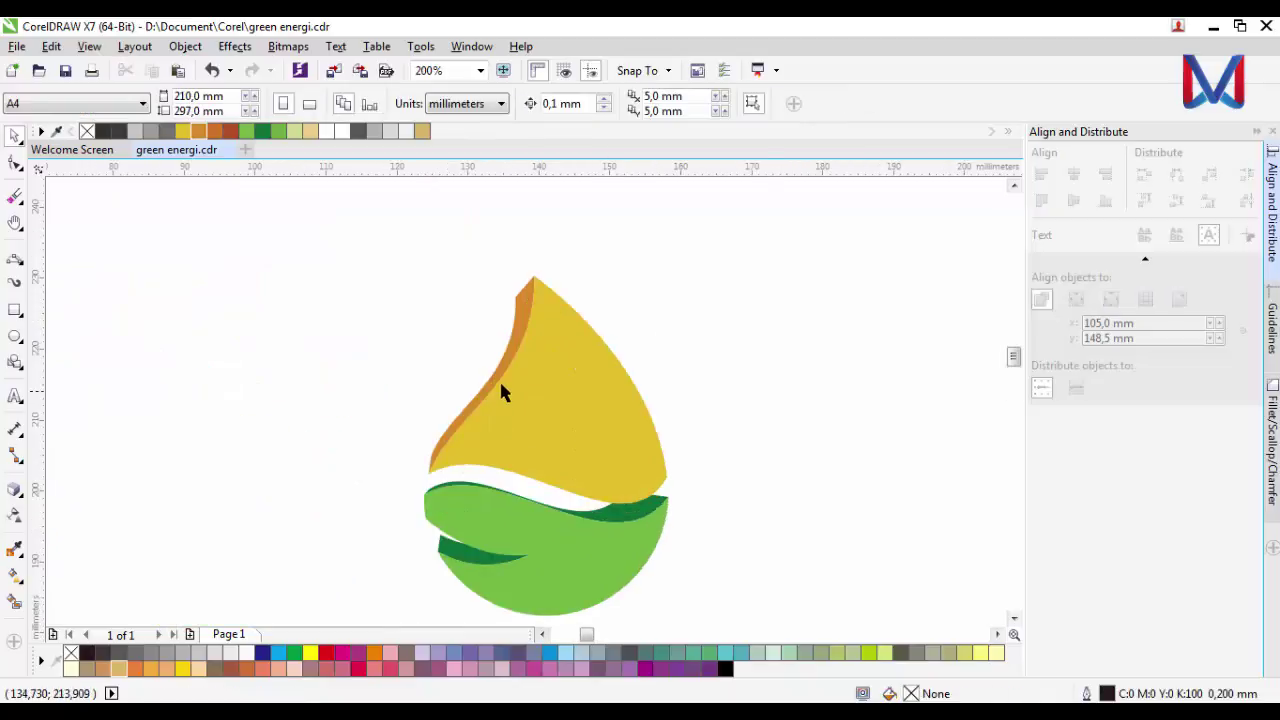
Step: Select the orange side strip and the yellow front face together for node editing with the Shape tool
click(500, 357)
scroll(360, 560, up, 2)
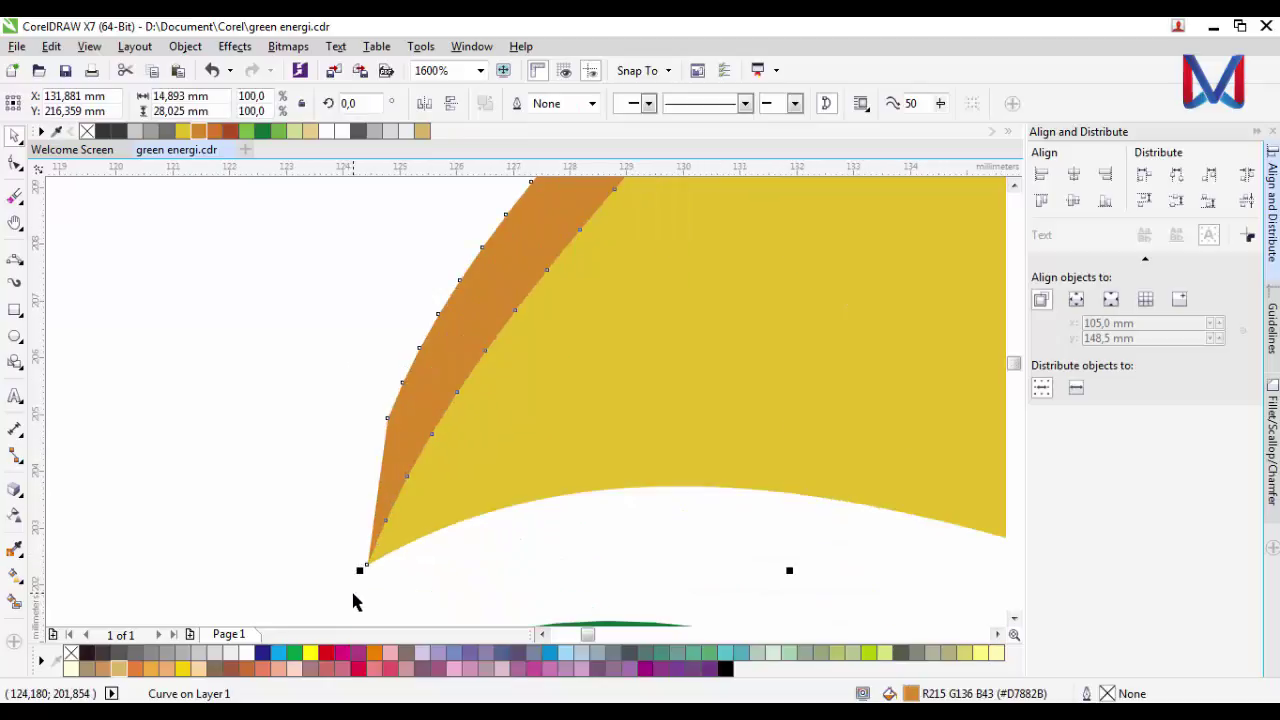
scroll(360, 597, down, 2)
scroll(575, 382, down, 2)
scroll(568, 328, up, 2)
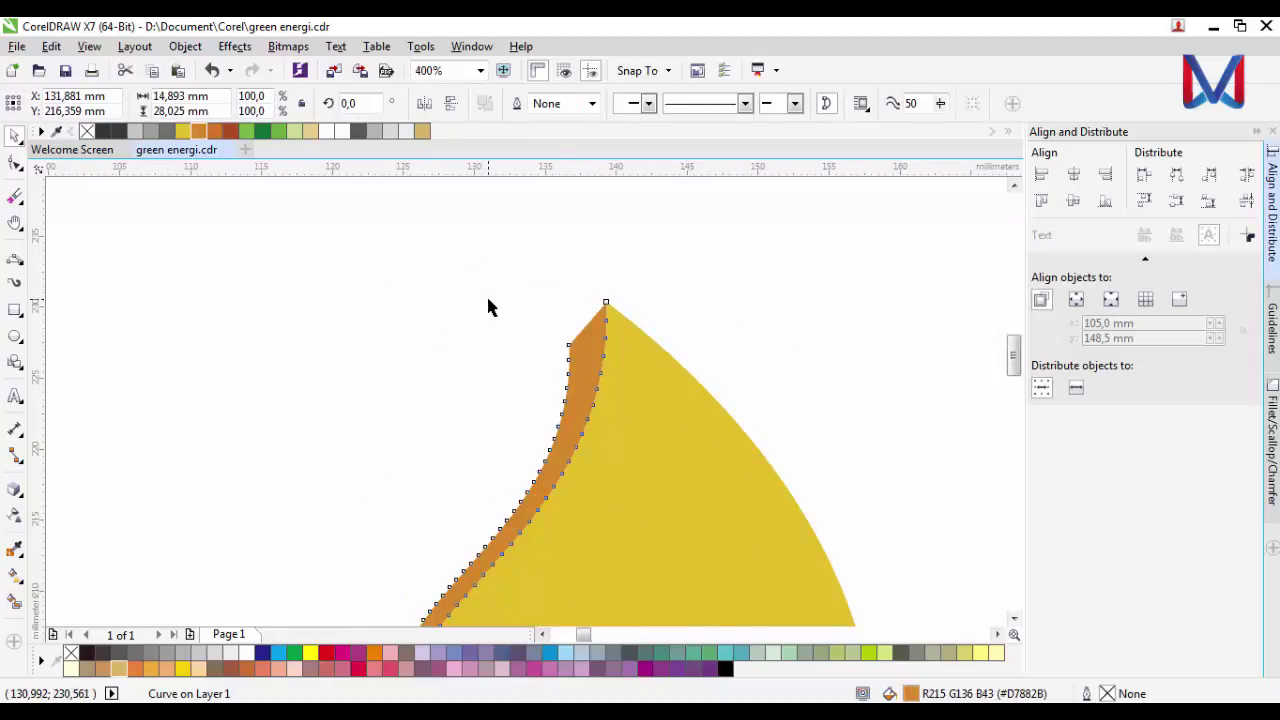
scroll(488, 306, down, 2)
scroll(507, 401, up, 2)
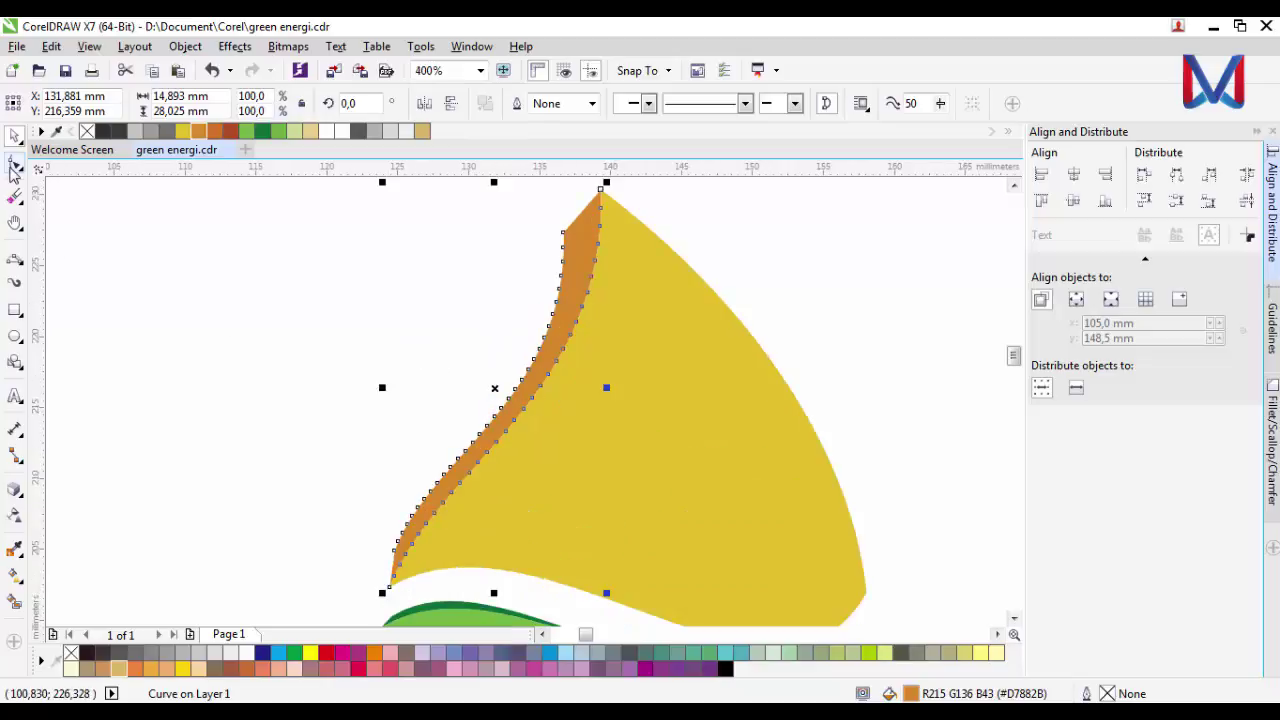
click(14, 166)
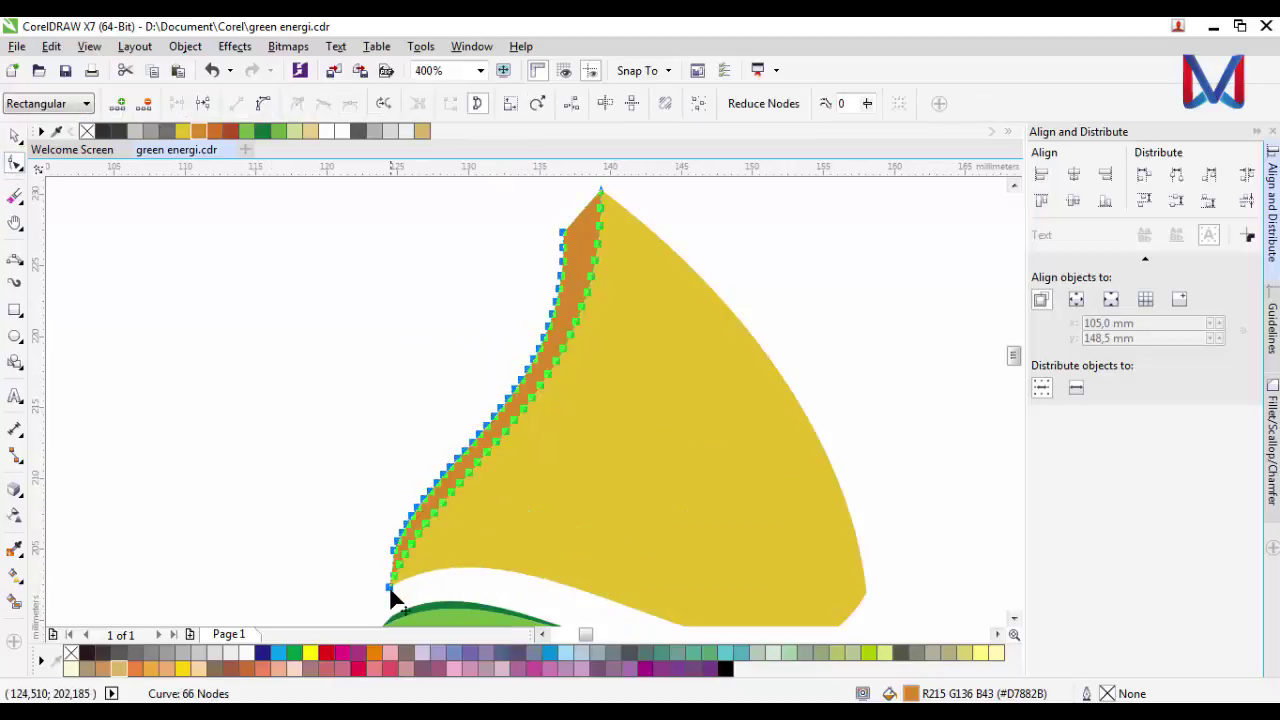
shift+click(601, 196)
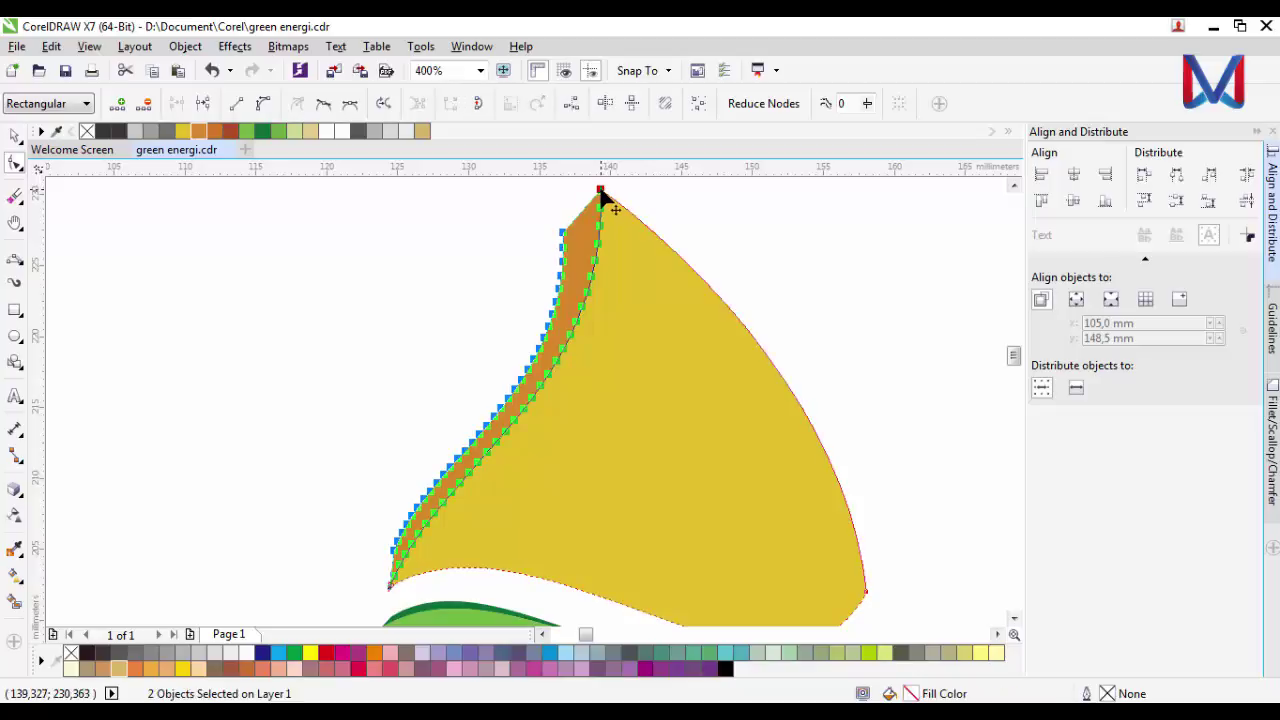
Step: Delete the surplus nodes along the inner and outer edges of the orange strip
click(148, 104)
key(ctrl+z)
scroll(405, 563, up, 1)
click(399, 570)
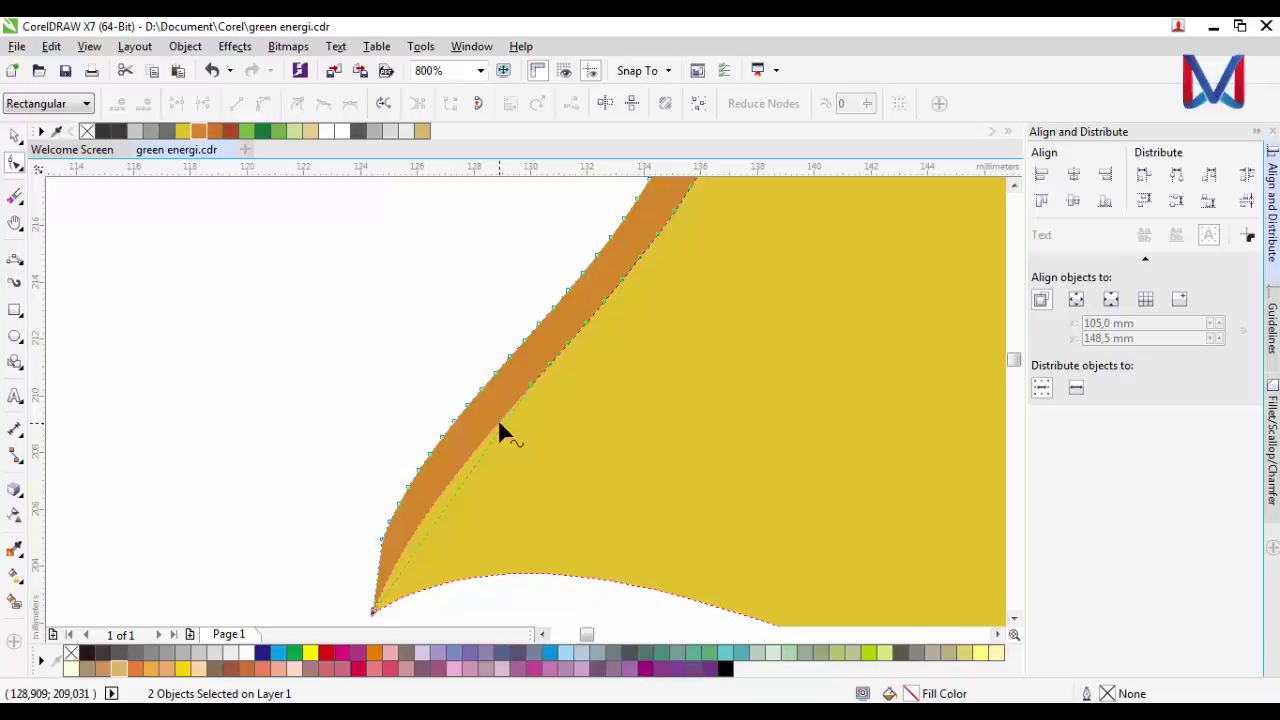
scroll(498, 419, down, 2)
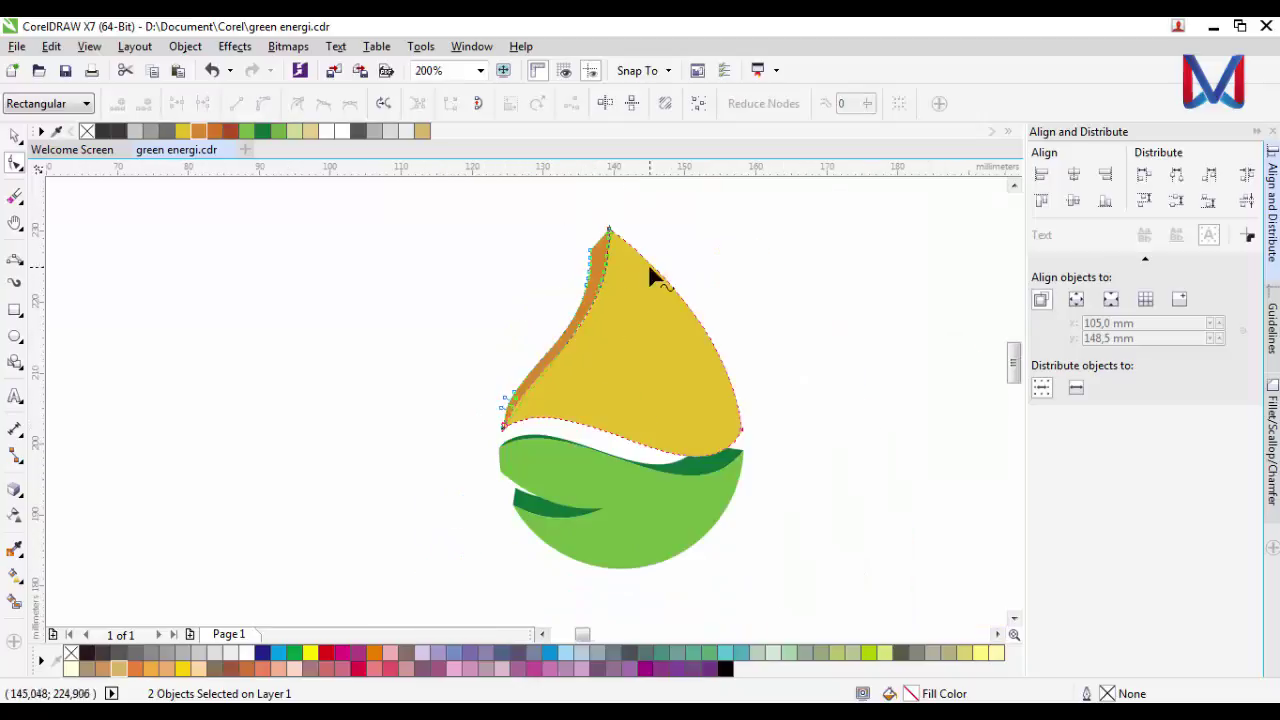
scroll(573, 250, up, 2)
drag(621, 263, 658, 408)
click(145, 104)
drag(797, 460, 683, 210)
scroll(486, 528, down, 2)
scroll(383, 480, up, 2)
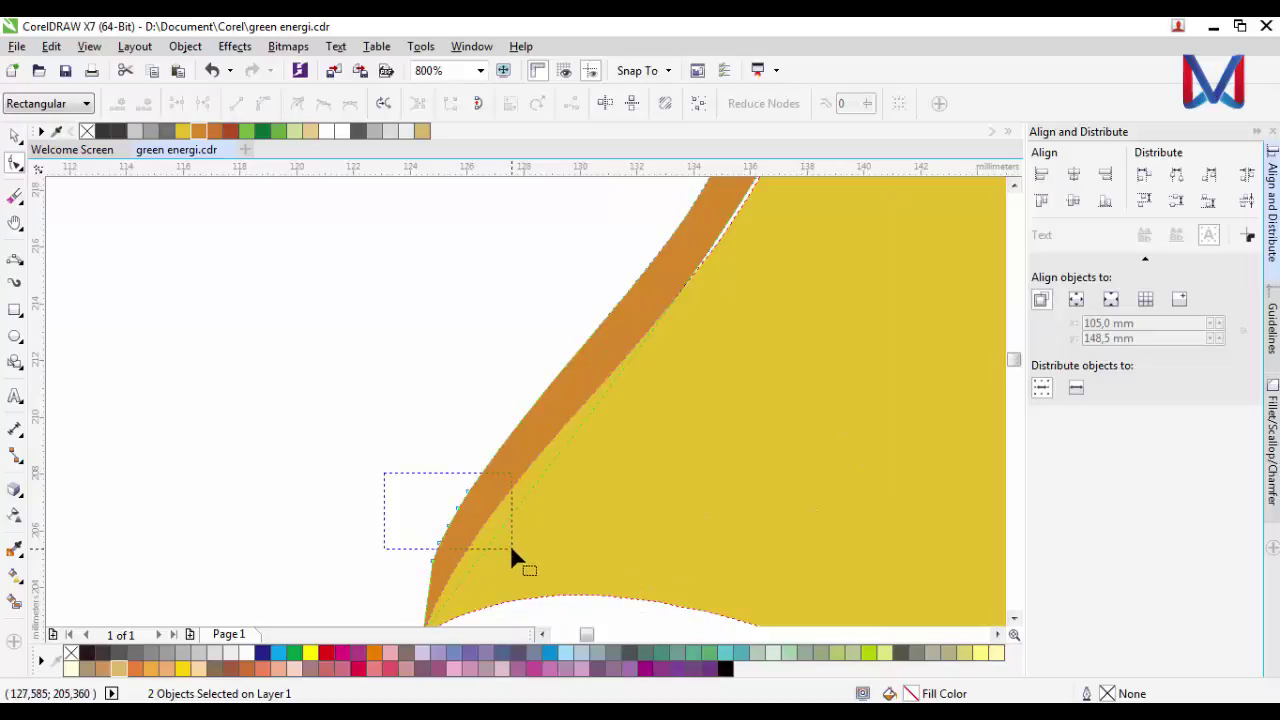
drag(511, 549, 511, 549)
Step: Reshape the orange strip's inner edge with the tip node's curve handle so it follows the yellow face's edge
scroll(357, 425, down, 2)
scroll(471, 480, up, 2)
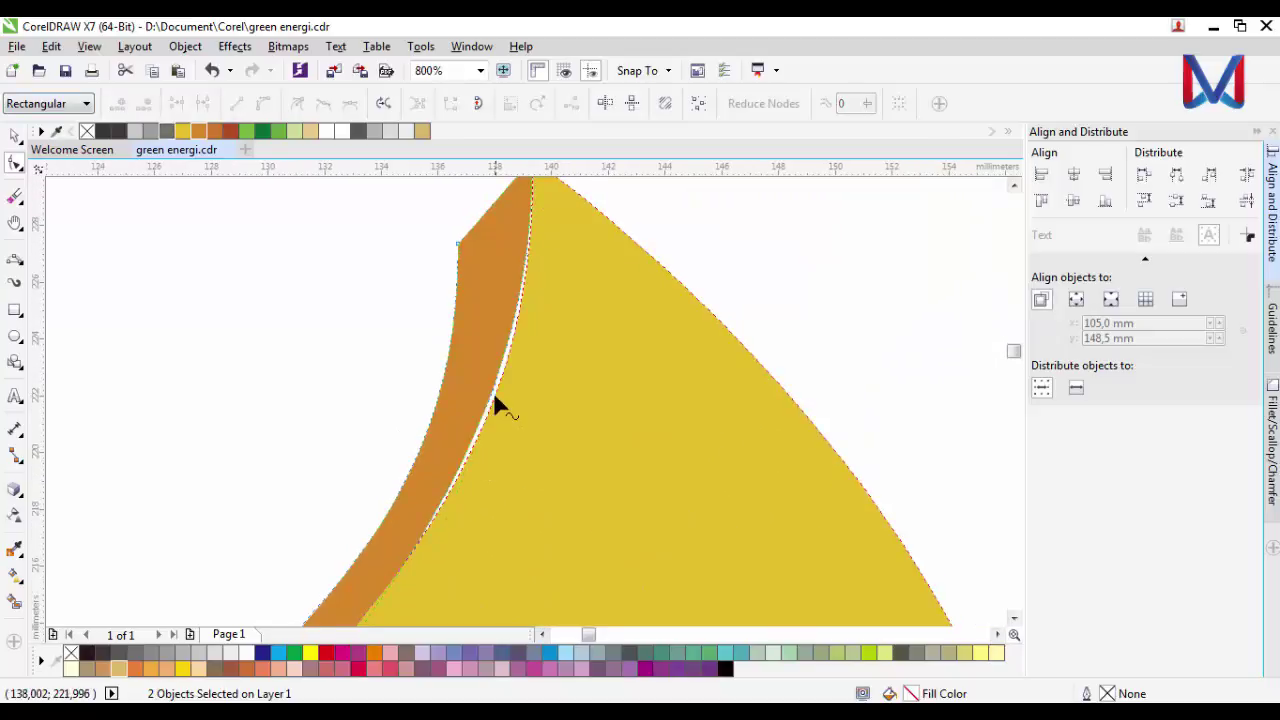
scroll(493, 397, down, 2)
scroll(480, 420, up, 2)
drag(539, 230, 557, 554)
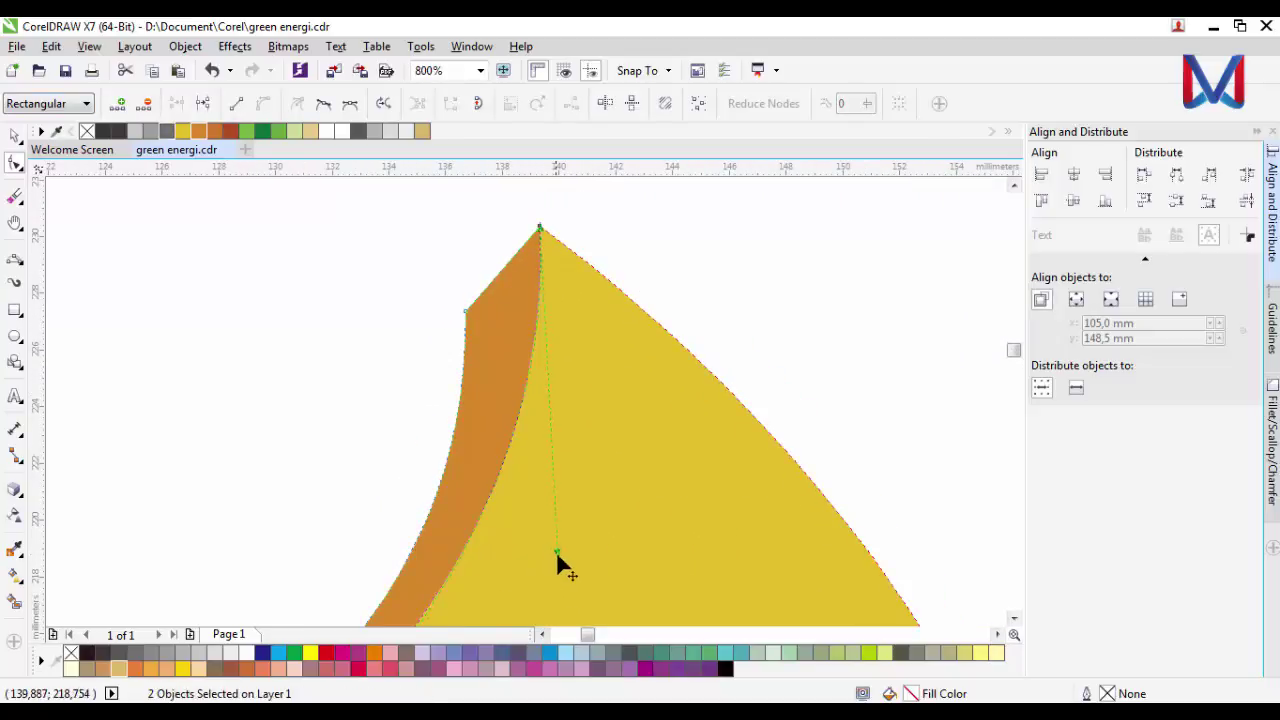
Step: Taper the orange strip by moving its upper outer corner node to the drop's tip and removing the leftover corner nodes
scroll(525, 458, down, 2)
scroll(509, 434, up, 2)
drag(507, 382, 539, 230)
scroll(492, 382, down, 2)
scroll(480, 510, up, 1)
scroll(539, 230, up, 2)
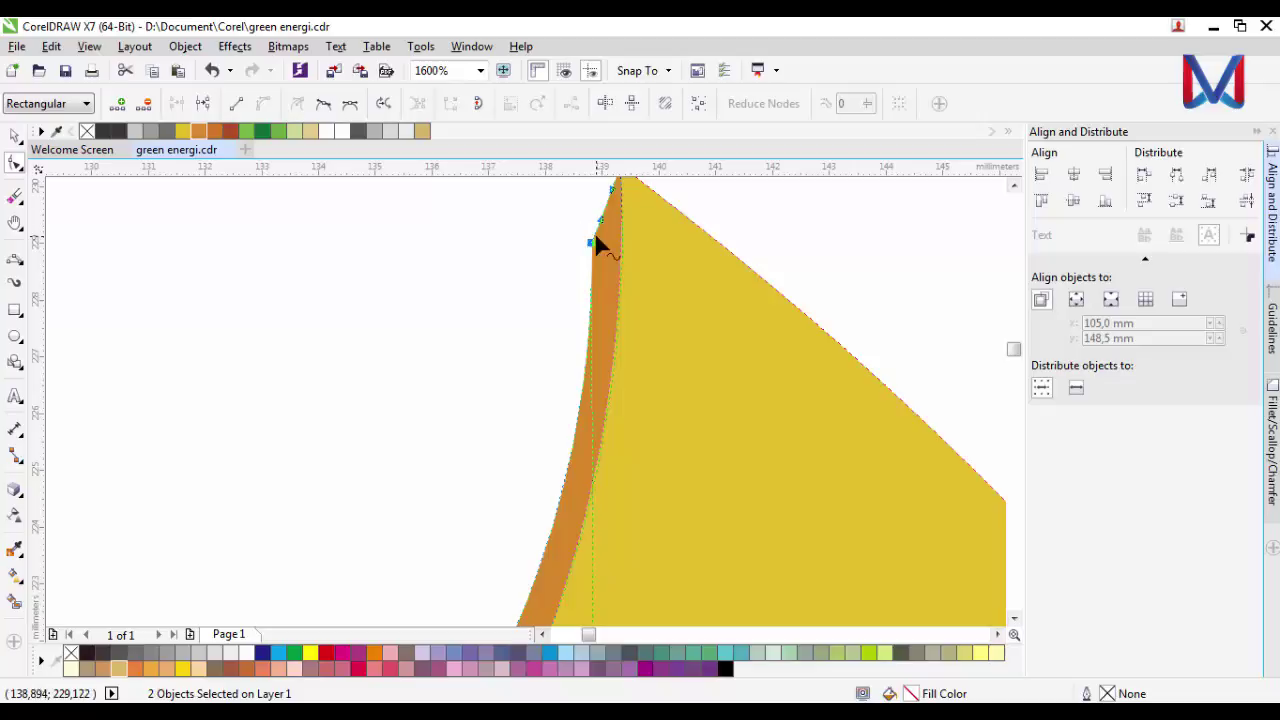
scroll(594, 235, down, 2)
drag(508, 460, 563, 428)
double_click(388, 588)
scroll(442, 510, down, 1)
scroll(416, 580, up, 1)
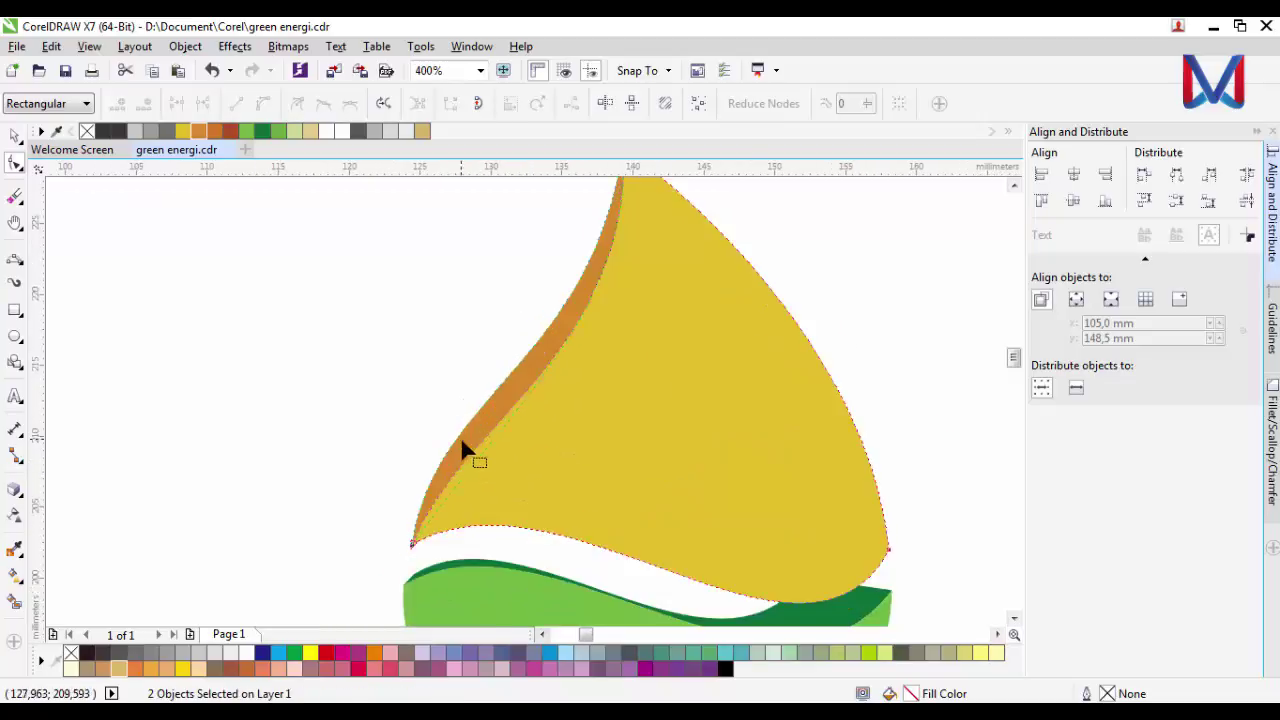
Step: Refine the curvature of the orange strip's outer edge by adjusting its curve handles, undoing the unwanted adjustment
scroll(455, 350, down, 1)
scroll(524, 262, up, 2)
scroll(524, 260, down, 2)
scroll(420, 425, up, 1)
scroll(431, 440, down, 1)
scroll(442, 432, up, 2)
drag(508, 256, 508, 264)
drag(719, 313, 703, 299)
key(ctrl+z)
scroll(515, 366, down, 2)
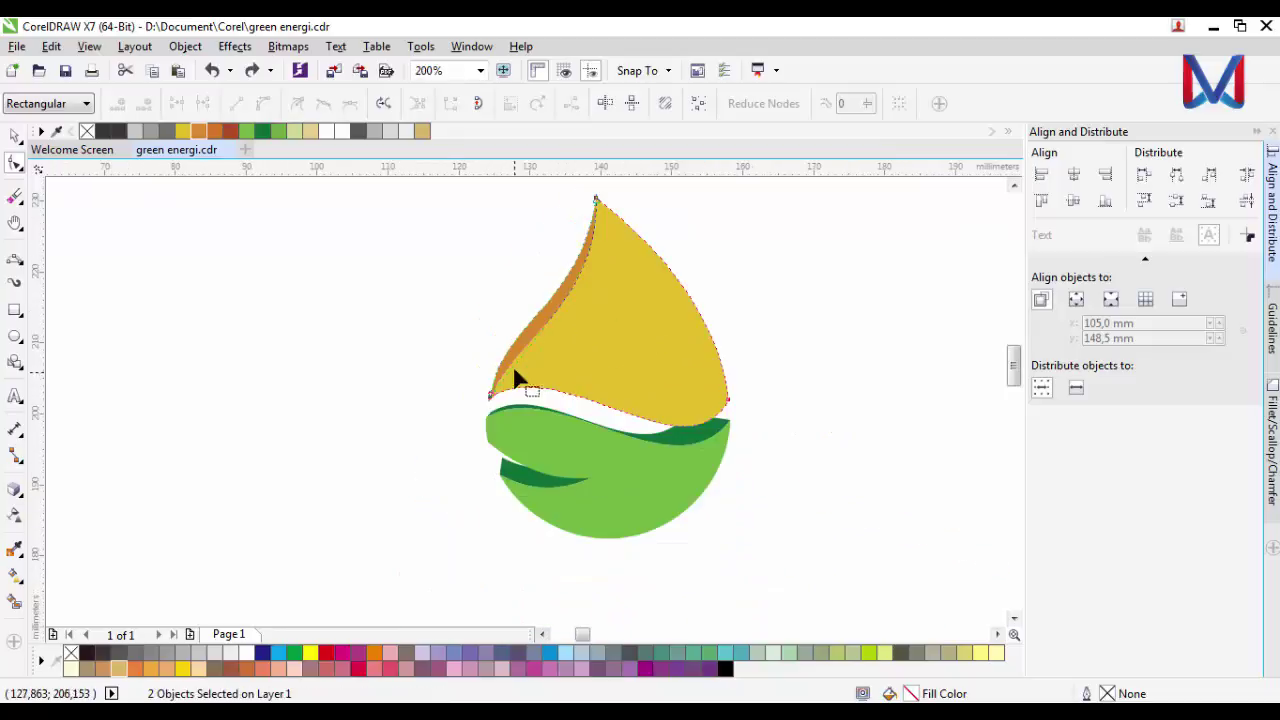
scroll(511, 321, up, 1)
mouse_move(426, 433)
mouse_down()
mouse_move(423, 443)
mouse_move(426, 432)
mouse_up()
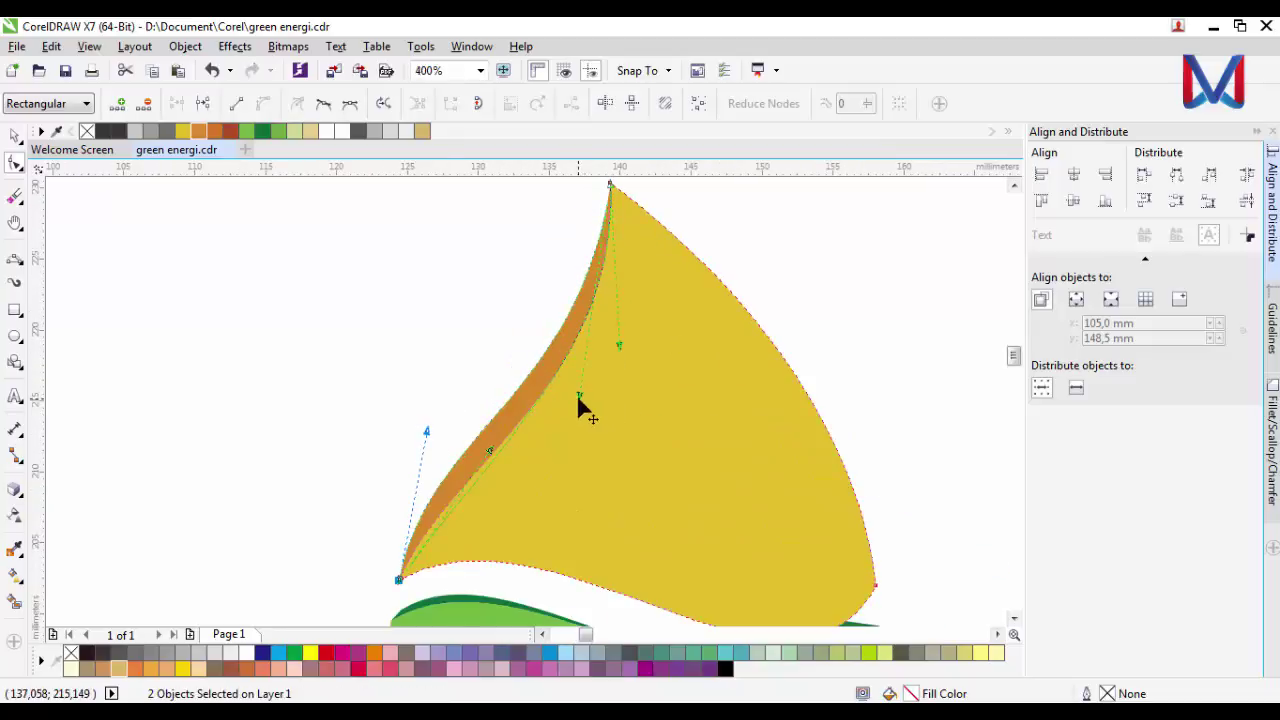
click(24, 135)
scroll(580, 423, down, 2)
scroll(776, 440, up, 2)
click(776, 440)
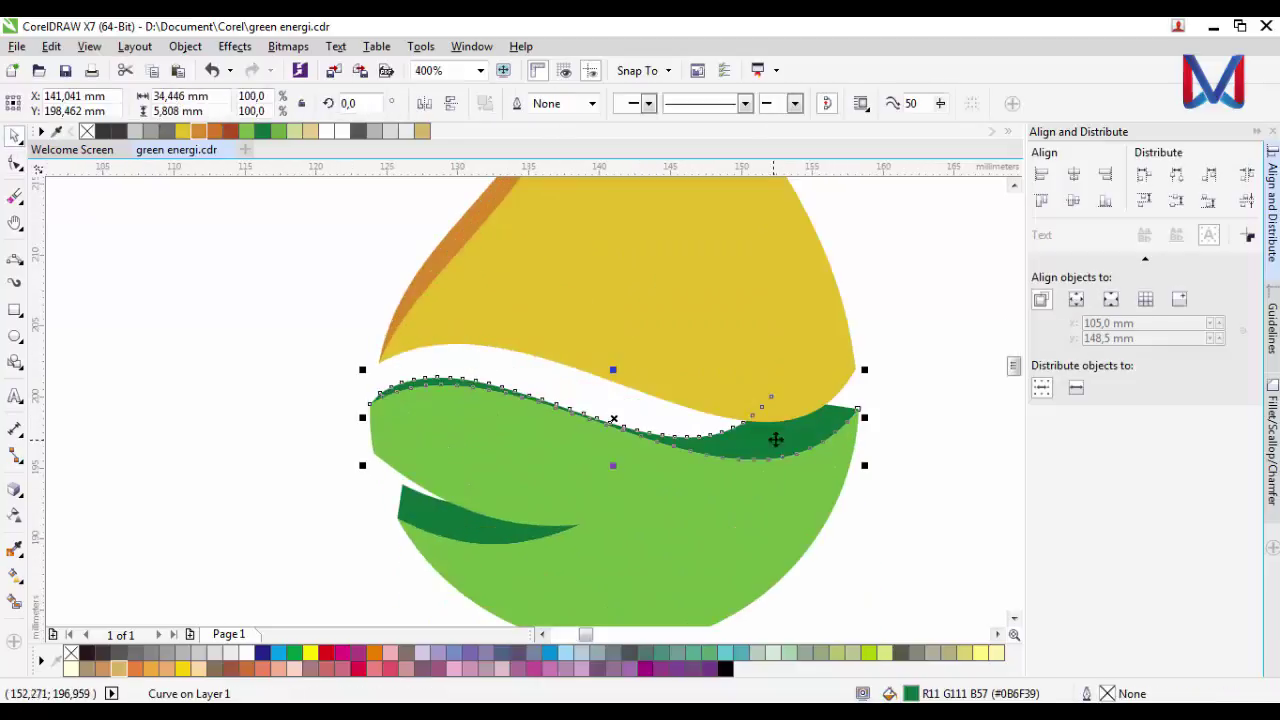
click(15, 164)
scroll(797, 391, up, 1)
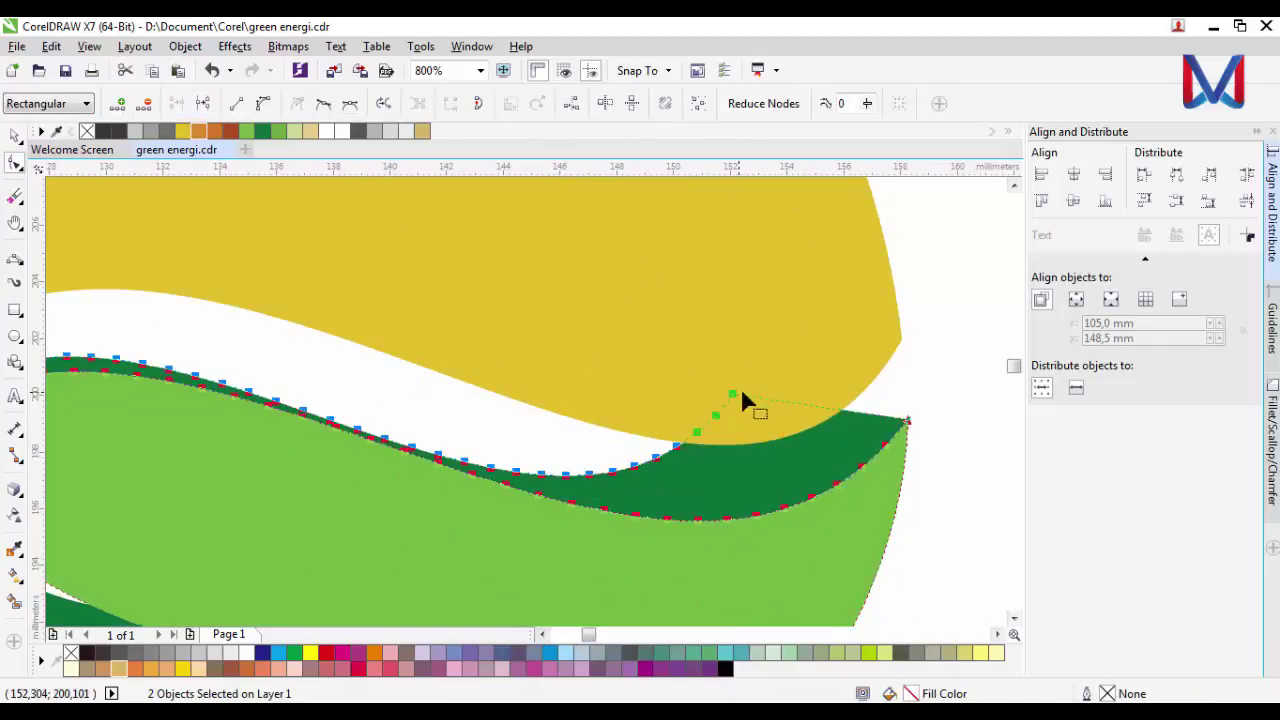
scroll(571, 425, down, 1)
scroll(429, 466, up, 2)
click(383, 506)
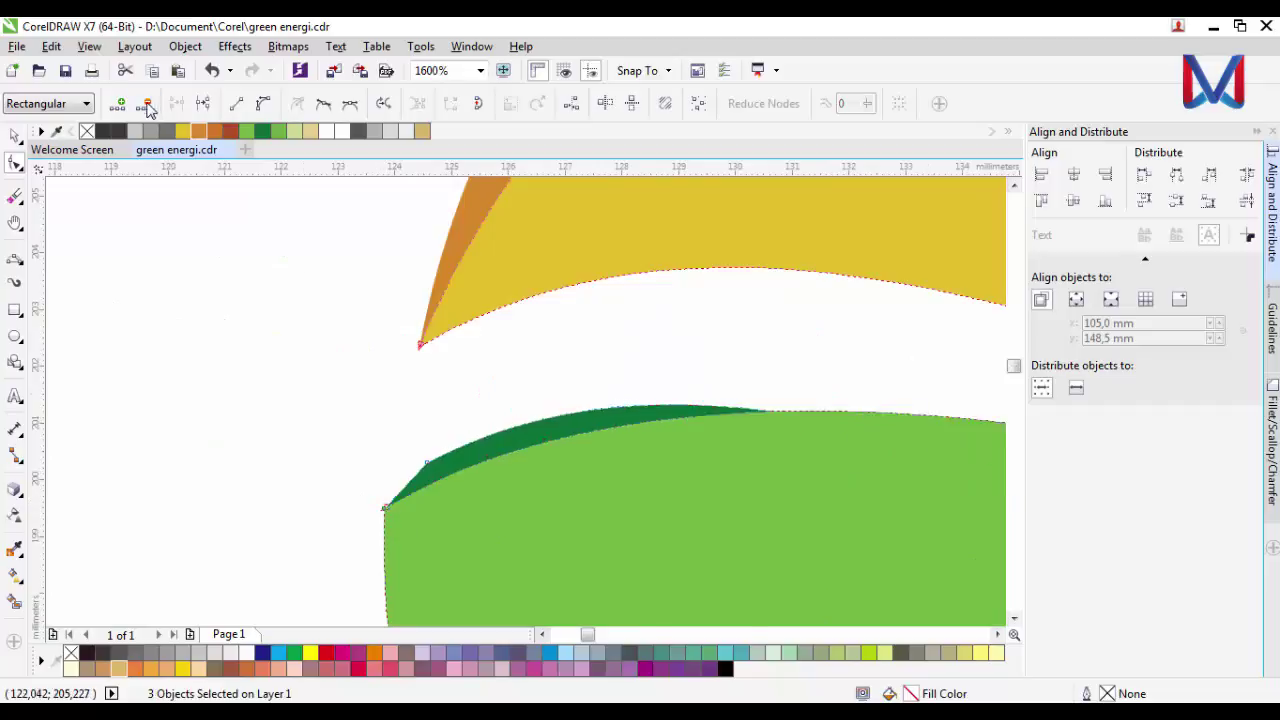
scroll(420, 289, down, 2)
key(ctrl+z)
scroll(906, 332, up, 1)
scroll(760, 400, down, 1)
key(ctrl+z)
click(14, 135)
click(951, 397)
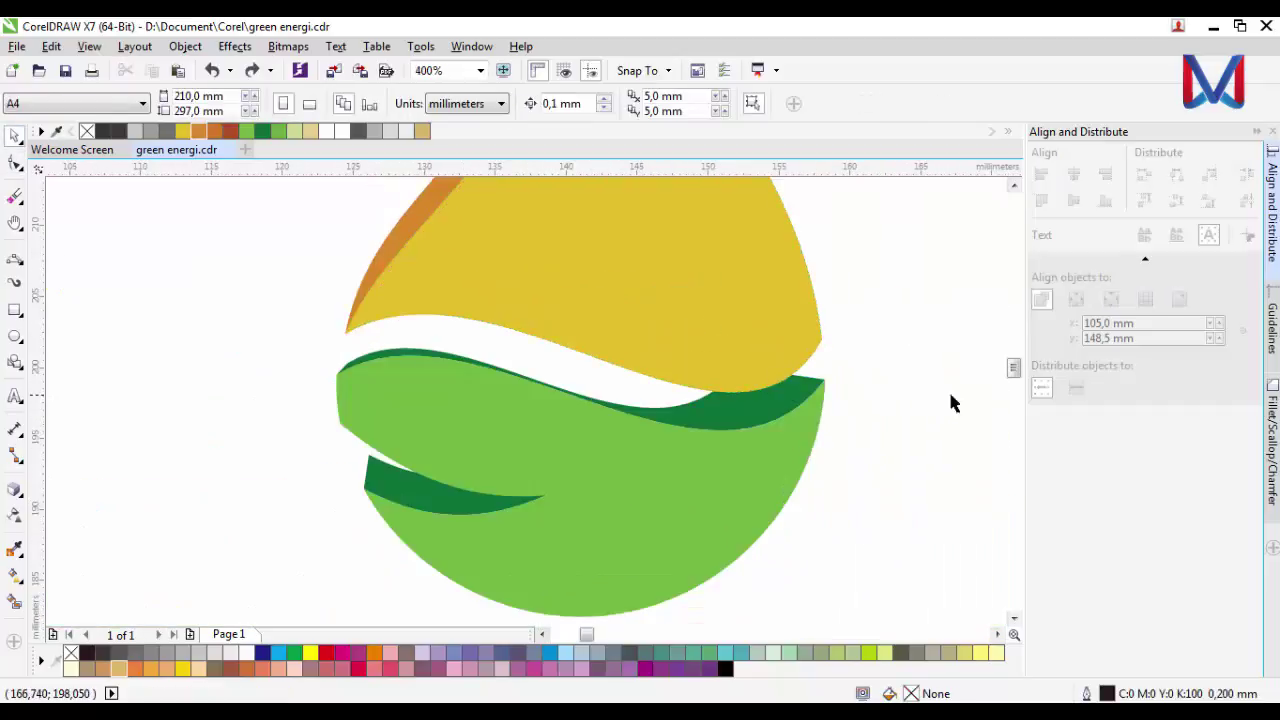
Step: Bring the dark green strip along the base's wavy upper edge to the front and nudge it up 0.1 mm
click(813, 383)
scroll(815, 378, up, 1)
scroll(832, 386, down, 1)
scroll(836, 390, up, 1)
key(shift+Page_Up)
scroll(993, 447, down, 1)
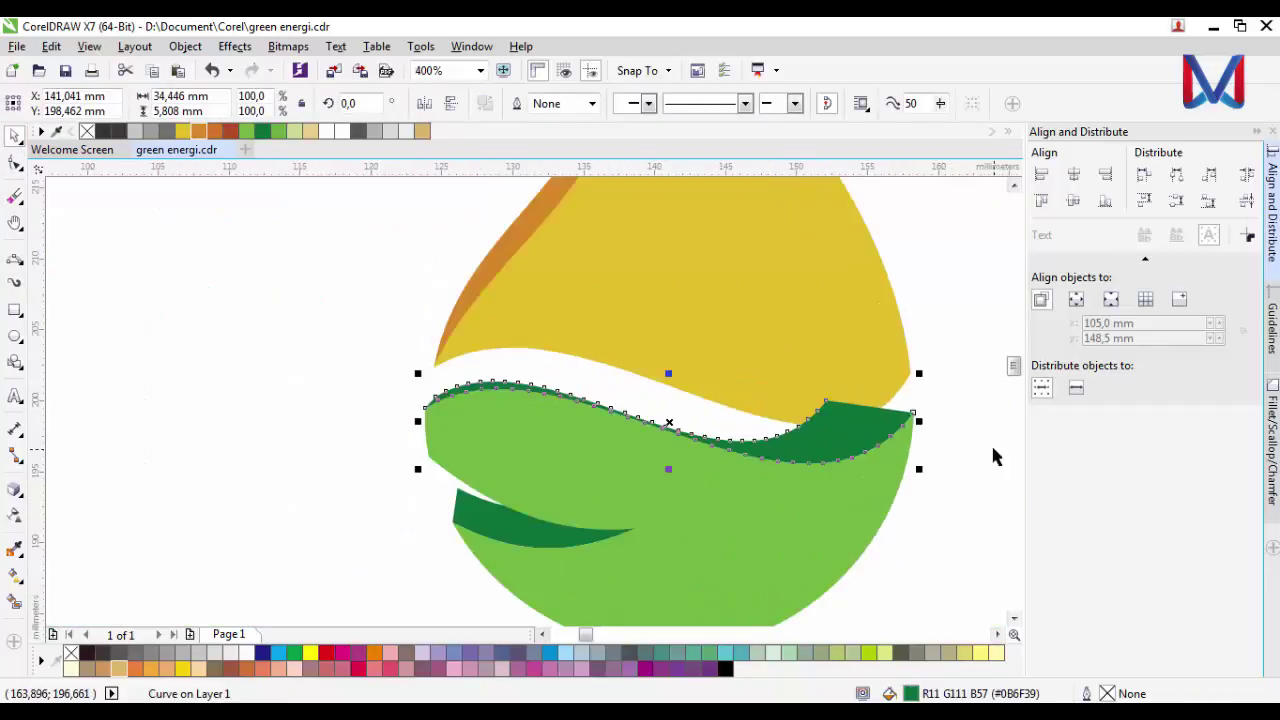
scroll(918, 416, up, 1)
scroll(870, 441, down, 1)
key(Up)
click(14, 162)
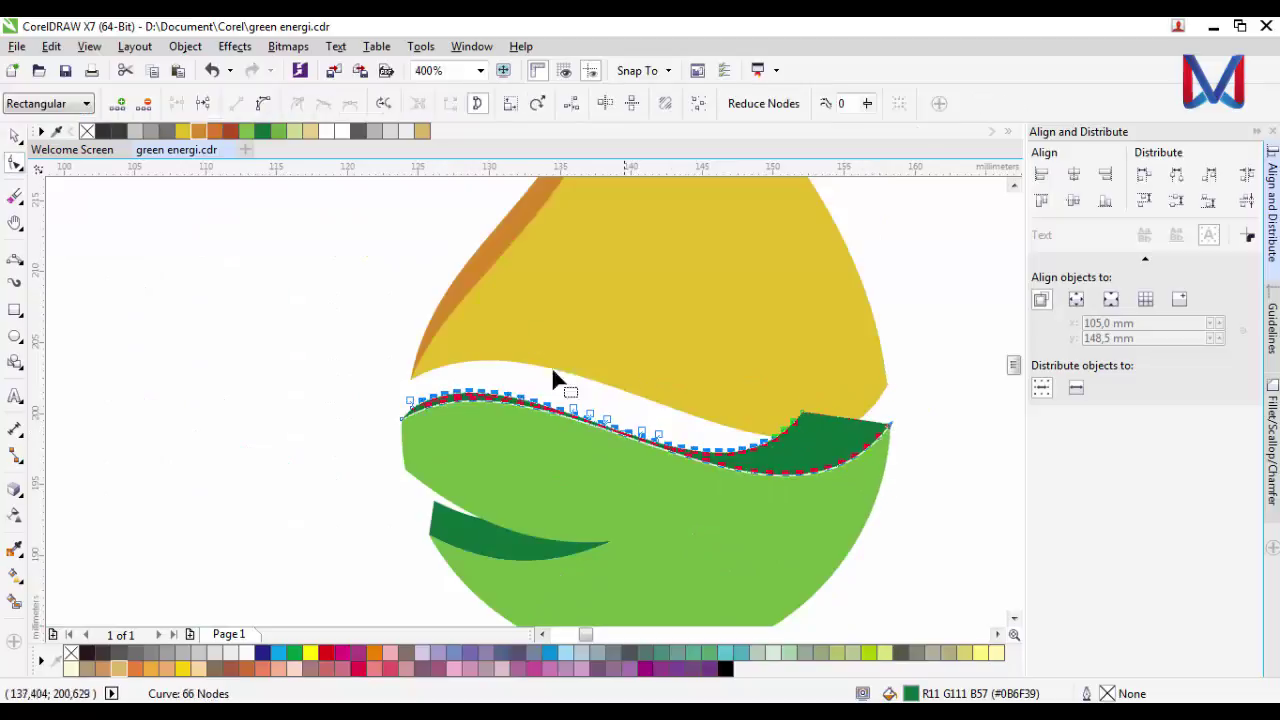
Step: Delete the surplus nodes along the upper dark green strip's edges and move the strip back down against the green base
scroll(700, 398, up, 2)
scroll(730, 455, down, 2)
scroll(909, 470, up, 1)
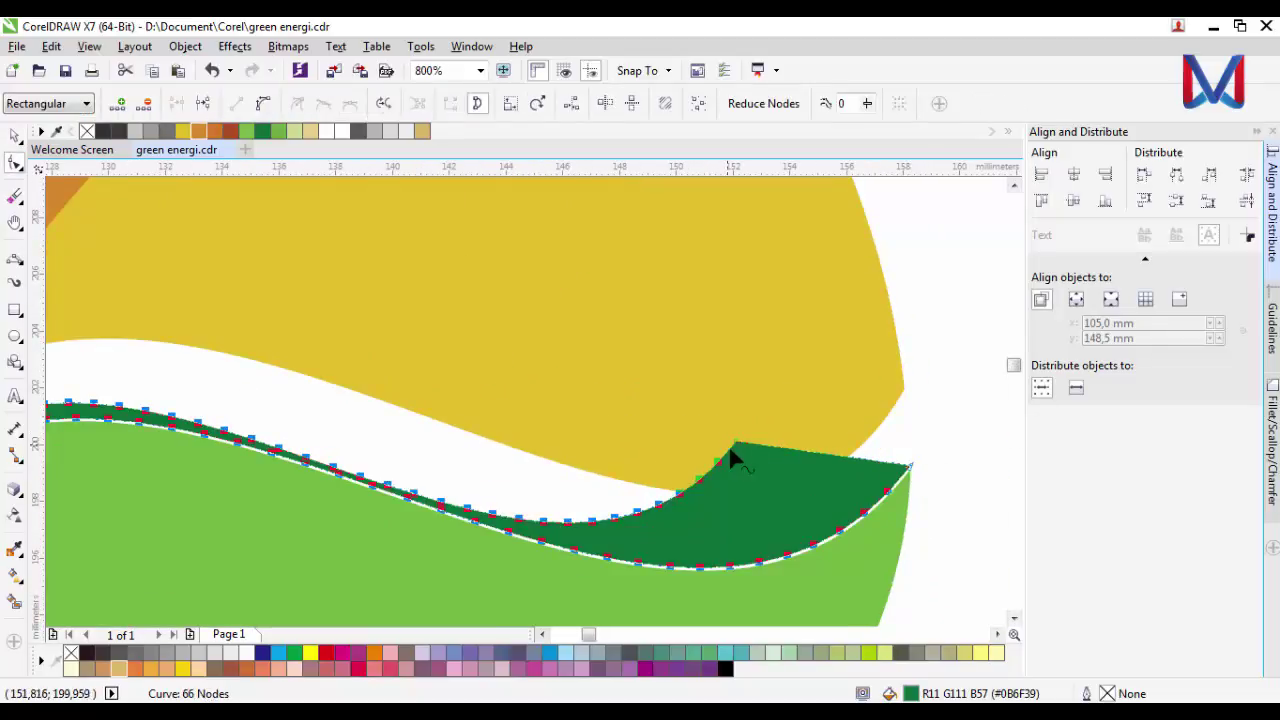
scroll(634, 457, down, 3)
scroll(391, 443, up, 2)
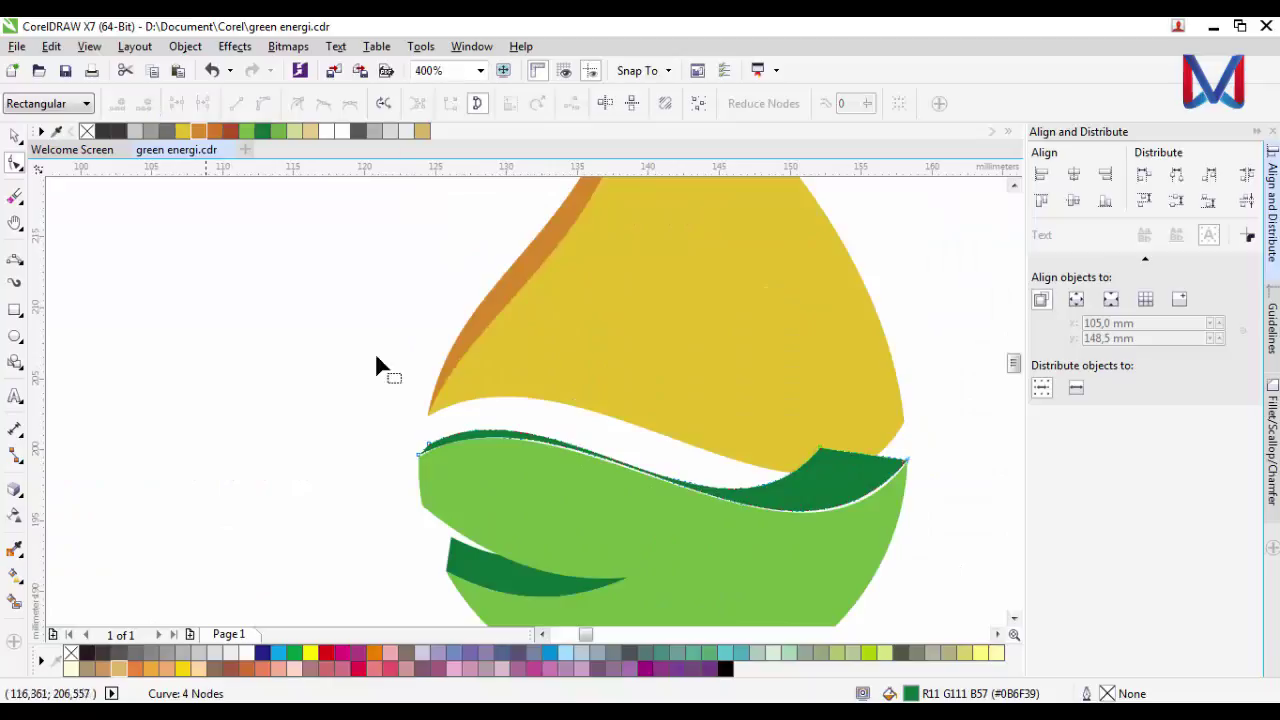
click(16, 136)
scroll(860, 490, up, 1)
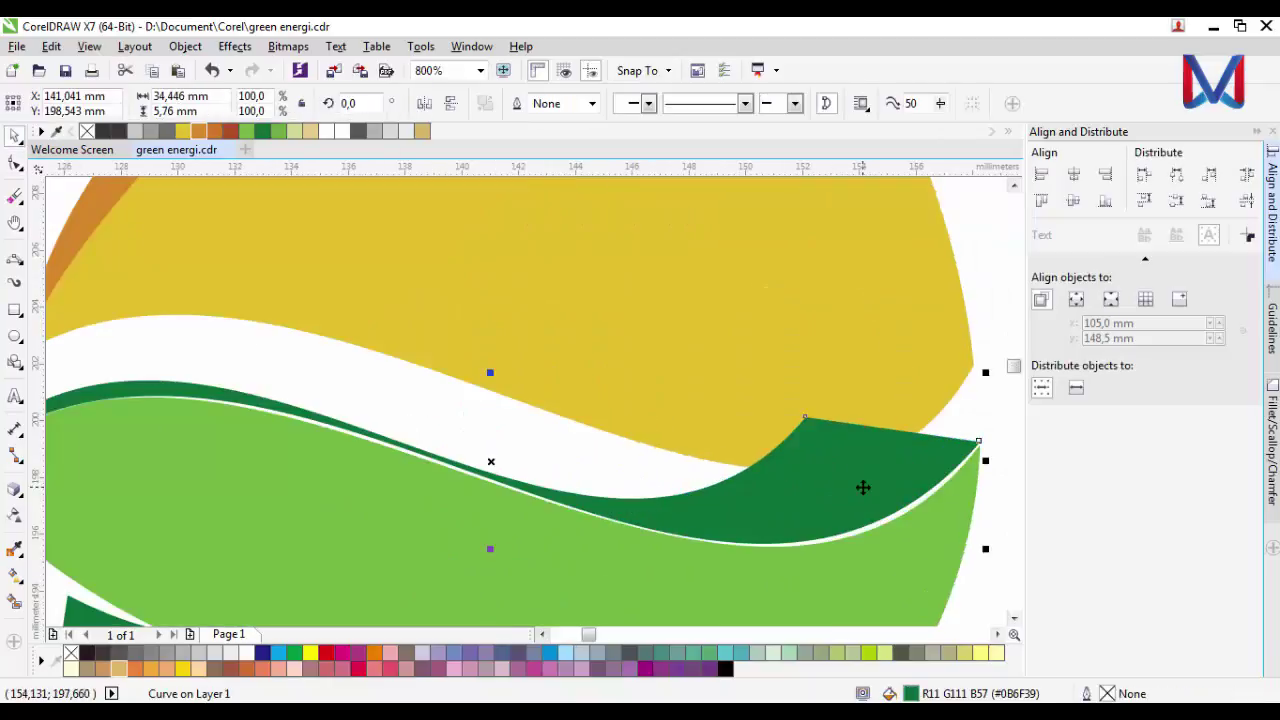
scroll(840, 483, down, 1)
key(F10)
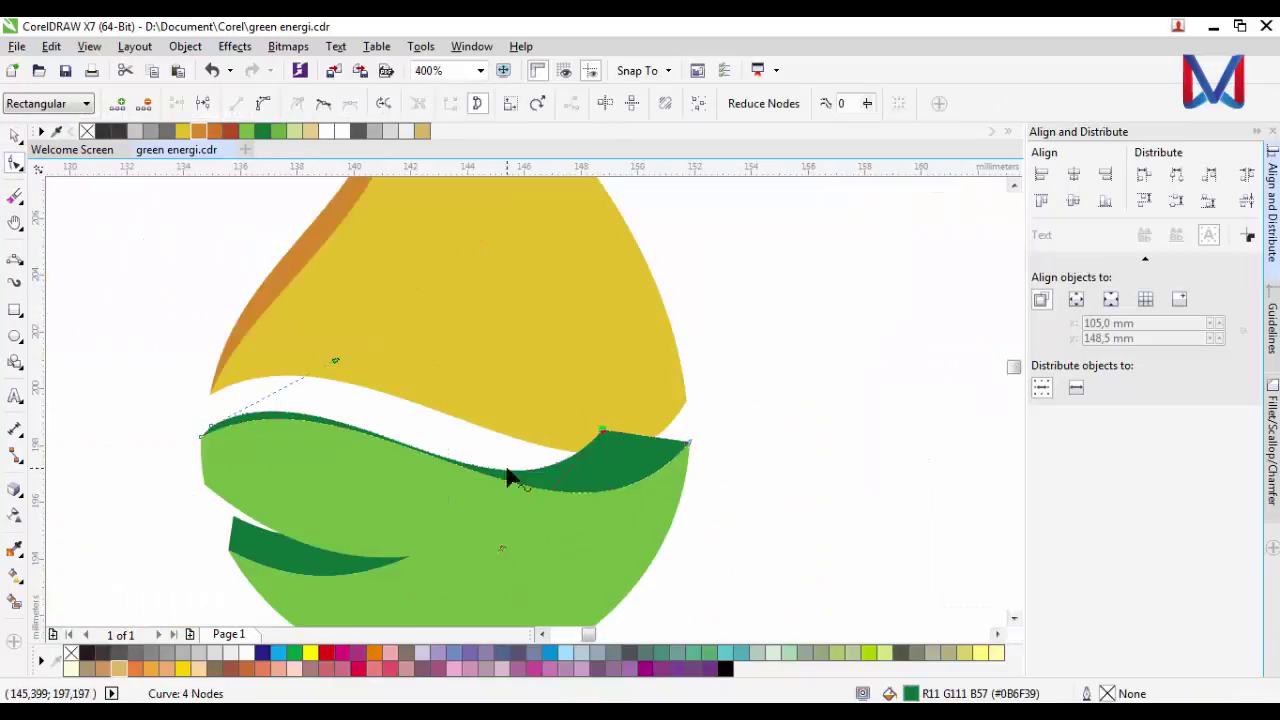
Step: Remove the protruding corner node near the upper dark green strip's right end, undoing the unwanted node change at its left end
scroll(508, 478, up, 1)
double_click(697, 391)
scroll(700, 390, down, 1)
scroll(297, 386, up, 1)
double_click(324, 386)
key(ctrl+z)
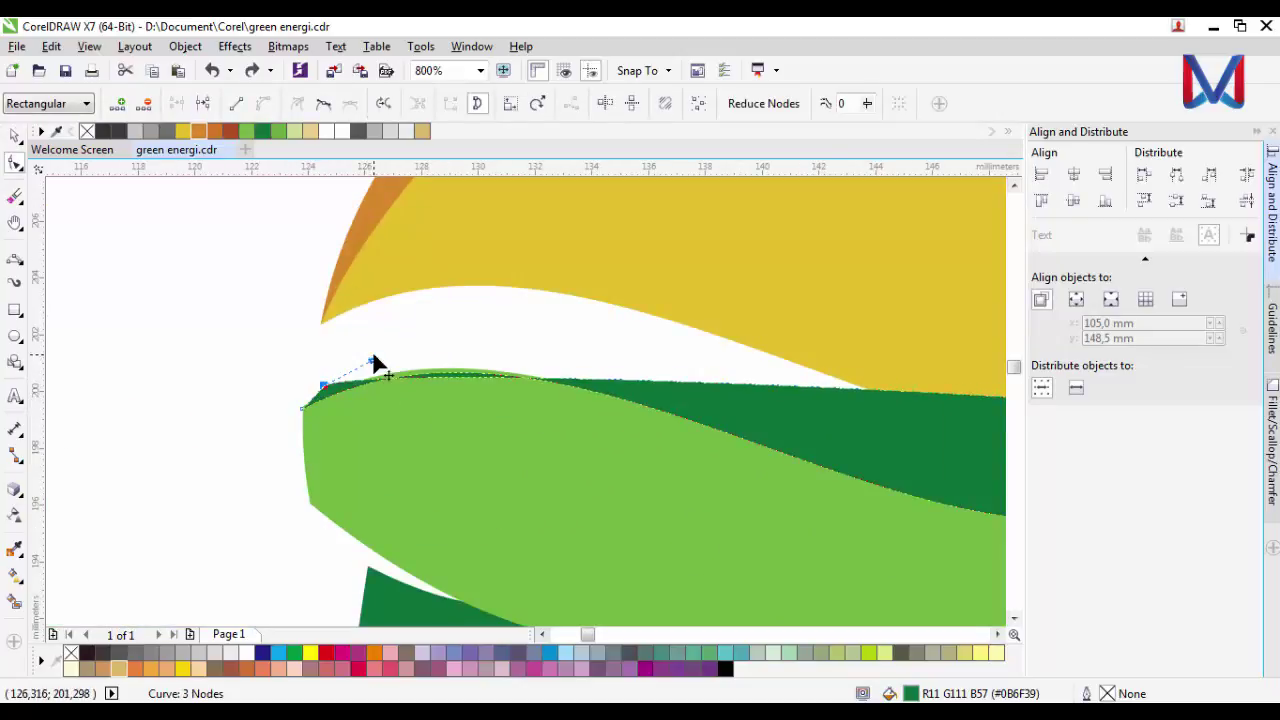
Step: Reshape the upper dark green strip's top edge into a wave with its curve handles and remove the extra node at its left end
drag(372, 362, 380, 337)
scroll(380, 337, down, 1)
drag(765, 372, 743, 463)
scroll(365, 358, up, 1)
scroll(322, 392, down, 1)
click(320, 383)
drag(371, 326, 396, 283)
drag(807, 389, 674, 390)
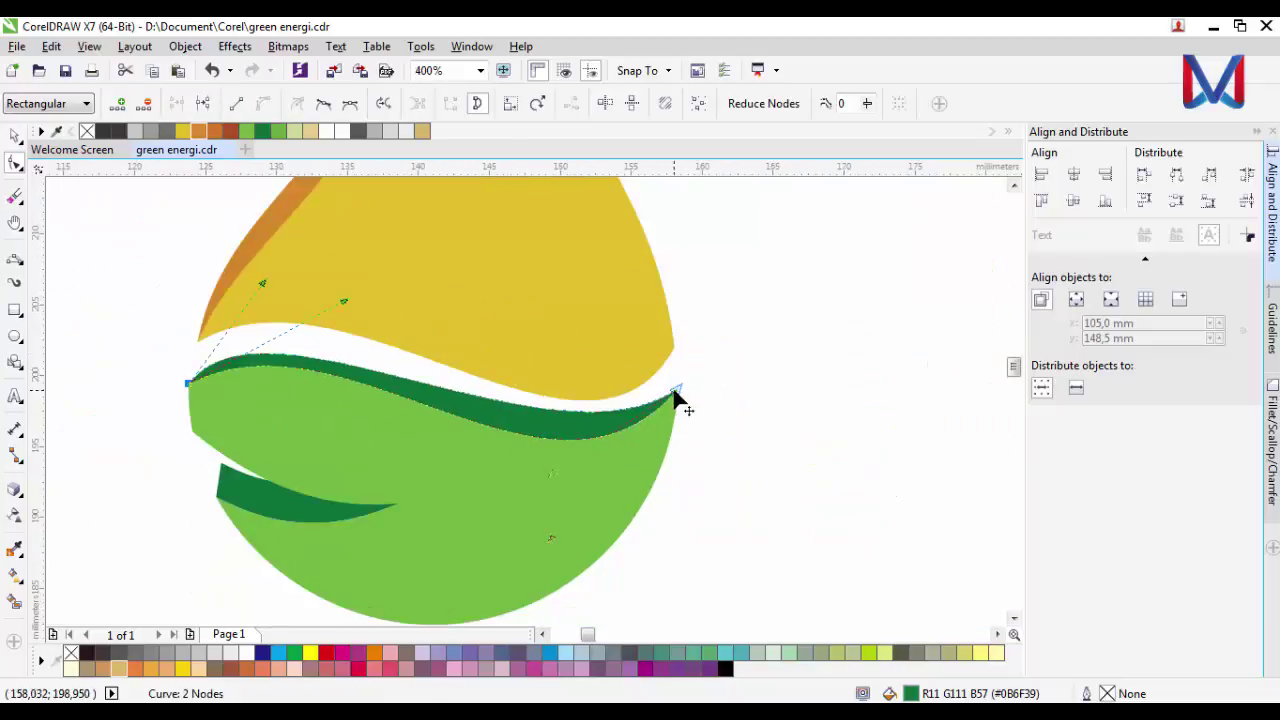
Step: Fine-tune the upper dark green strip's curve handles so it tapers at both ends and follows the base's wavy edge
drag(548, 482, 583, 500)
drag(266, 280, 278, 280)
scroll(642, 426, up, 2)
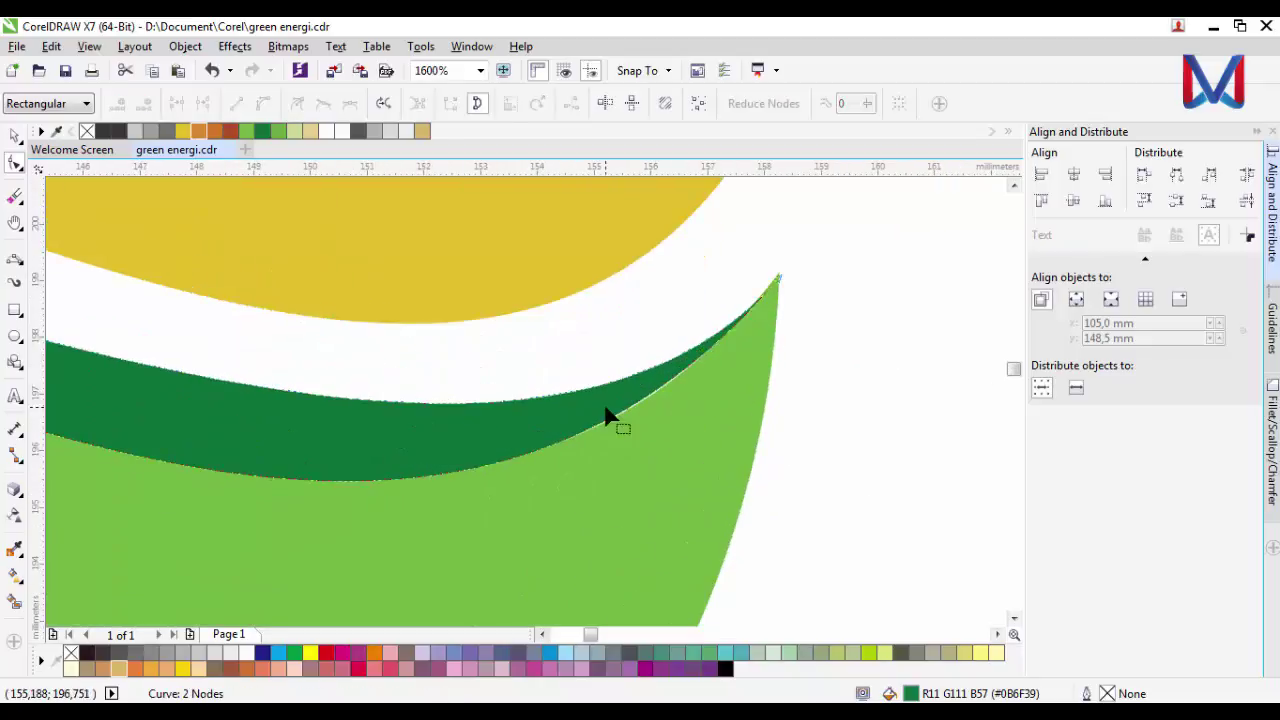
scroll(631, 436, down, 1)
scroll(689, 398, down, 1)
scroll(674, 433, up, 1)
drag(508, 560, 521, 566)
scroll(521, 566, down, 1)
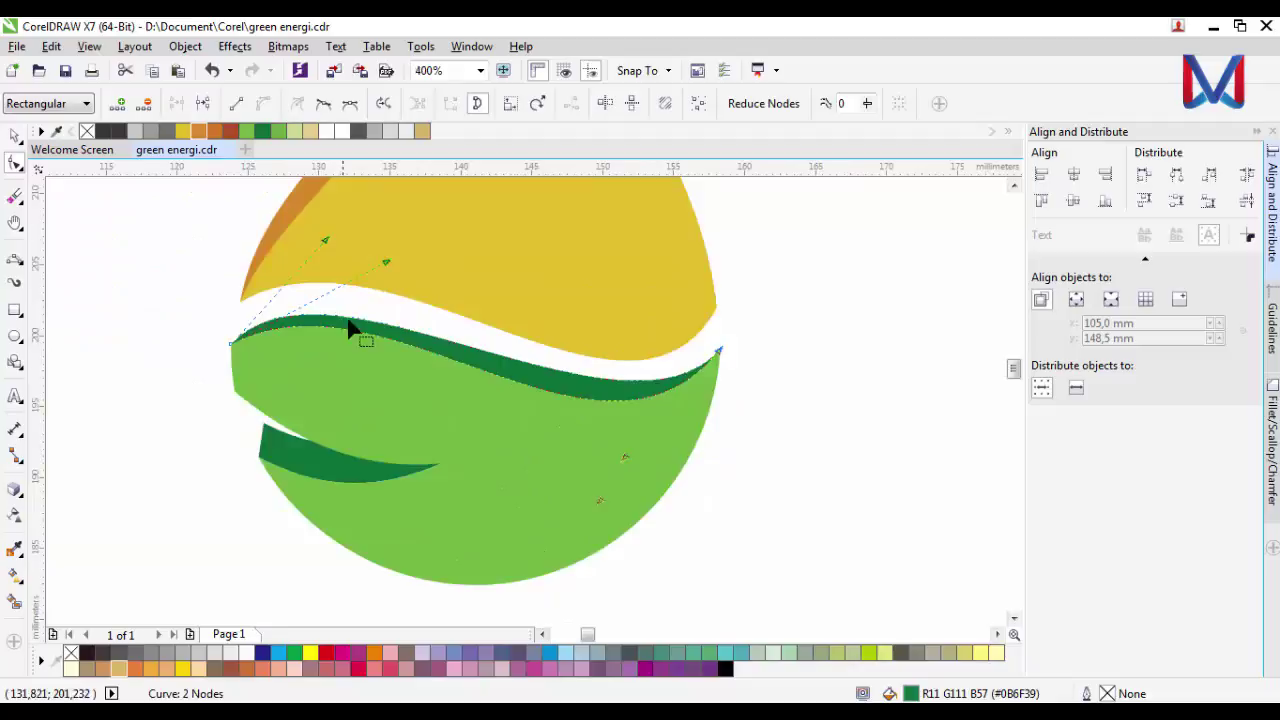
scroll(211, 342, up, 3)
scroll(381, 413, down, 3)
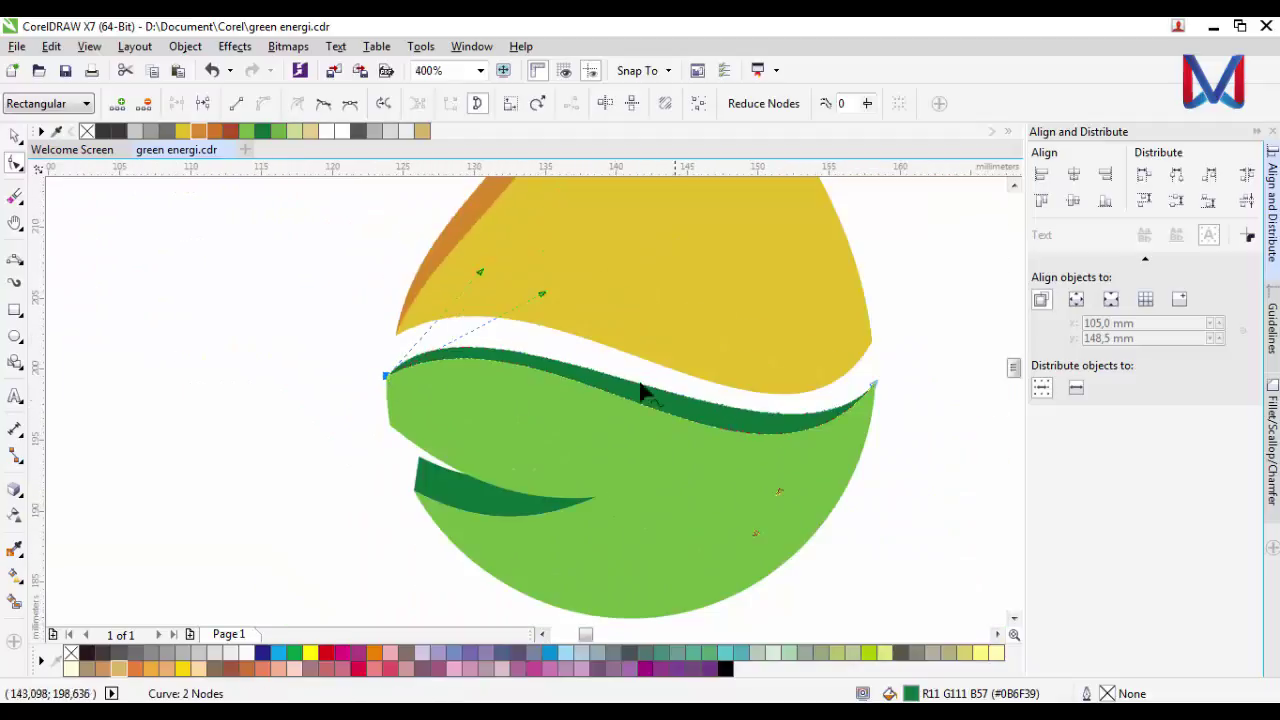
scroll(745, 373, up, 1)
scroll(686, 398, down, 1)
mouse_move(685, 487)
mouse_down()
mouse_move(699, 493)
mouse_move(664, 487)
mouse_up()
key(space)
scroll(337, 337, down, 2)
scroll(480, 428, up, 2)
click(315, 341)
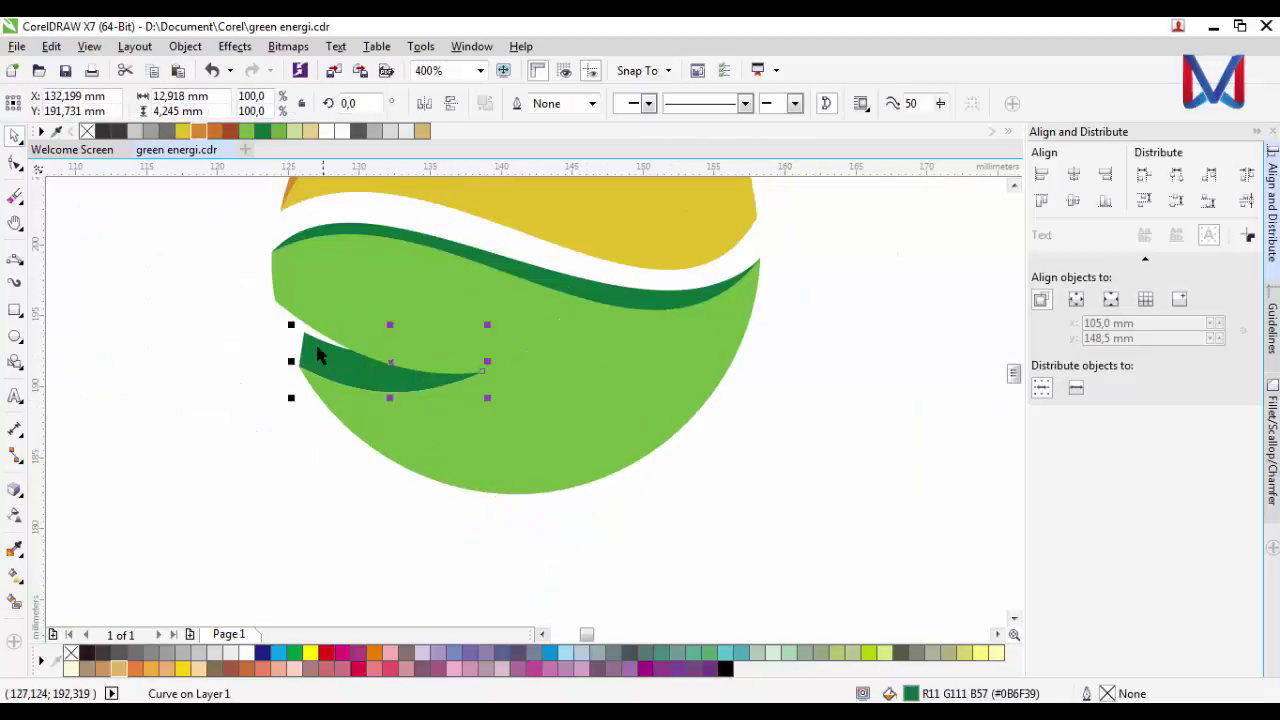
scroll(315, 341, up, 1)
key(F10)
scroll(300, 308, up, 1)
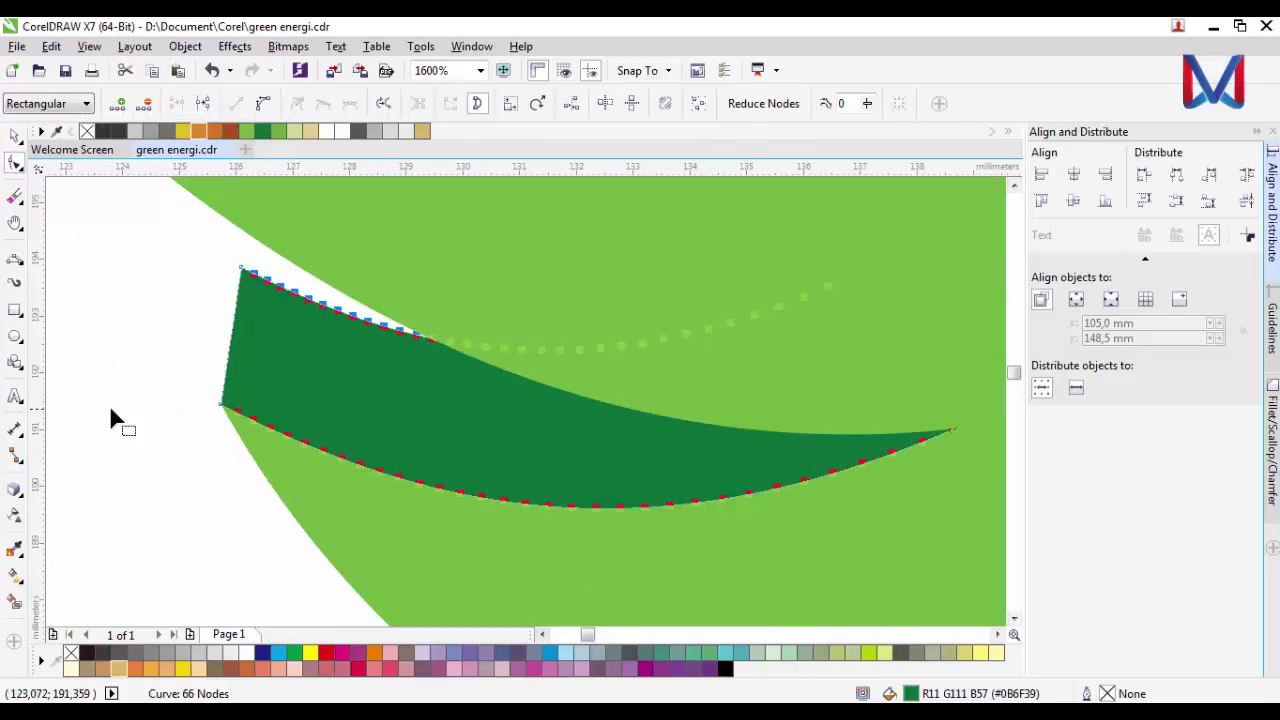
scroll(112, 405, down, 1)
scroll(508, 371, up, 1)
shift+click(432, 324)
click(554, 463)
scroll(560, 463, down, 1)
scroll(558, 463, up, 6)
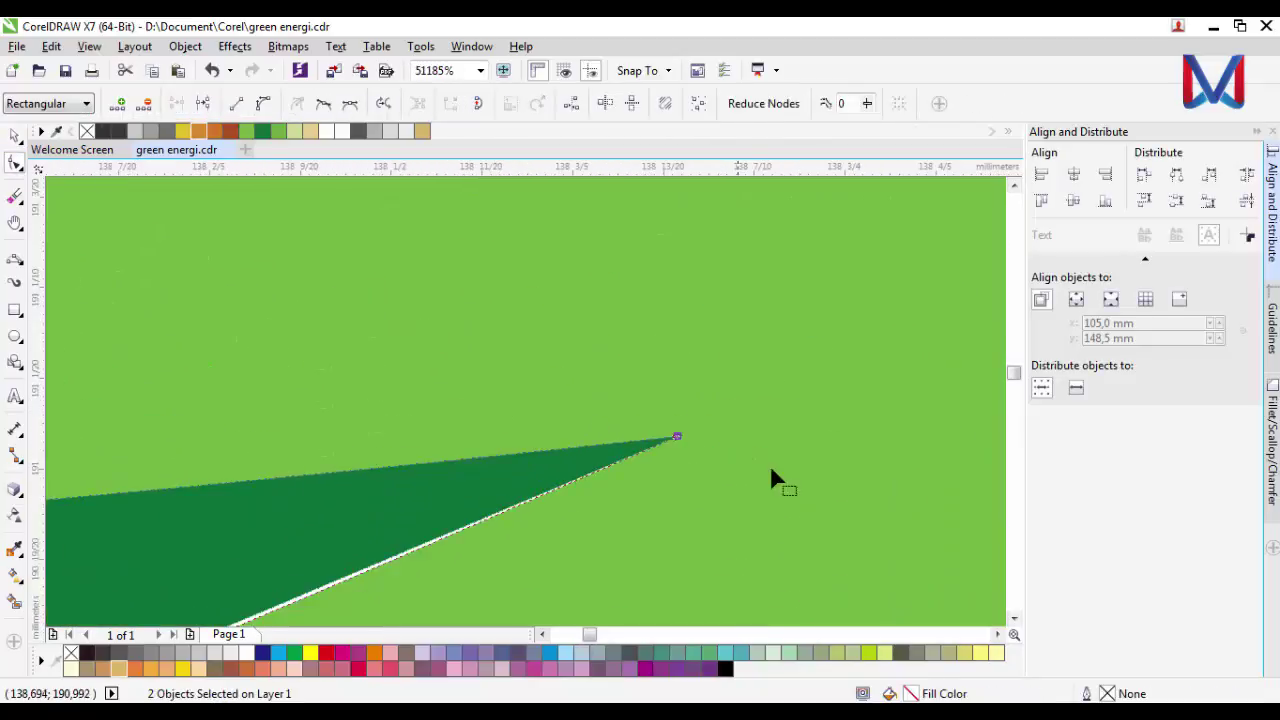
scroll(663, 492, down, 7)
click(144, 105)
key(ctrl+z)
scroll(665, 493, up, 2)
click(577, 498)
click(577, 498)
scroll(627, 501, down, 1)
scroll(641, 496, up, 3)
scroll(683, 457, up, 1)
shift+click(683, 444)
click(678, 462)
scroll(596, 492, down, 5)
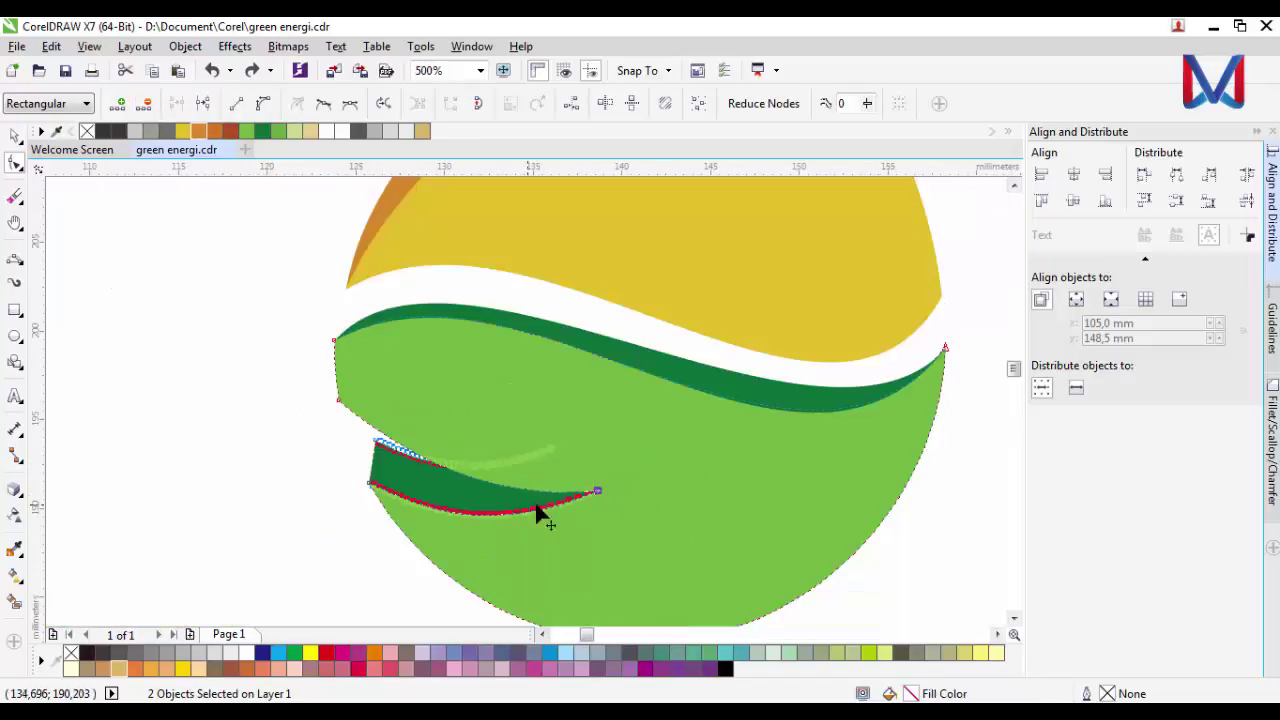
scroll(611, 463, up, 1)
Step: Select only the notch's dark green strip and delete its surplus edge nodes, keeping the four corner nodes
click(82, 459)
click(247, 491)
key(space)
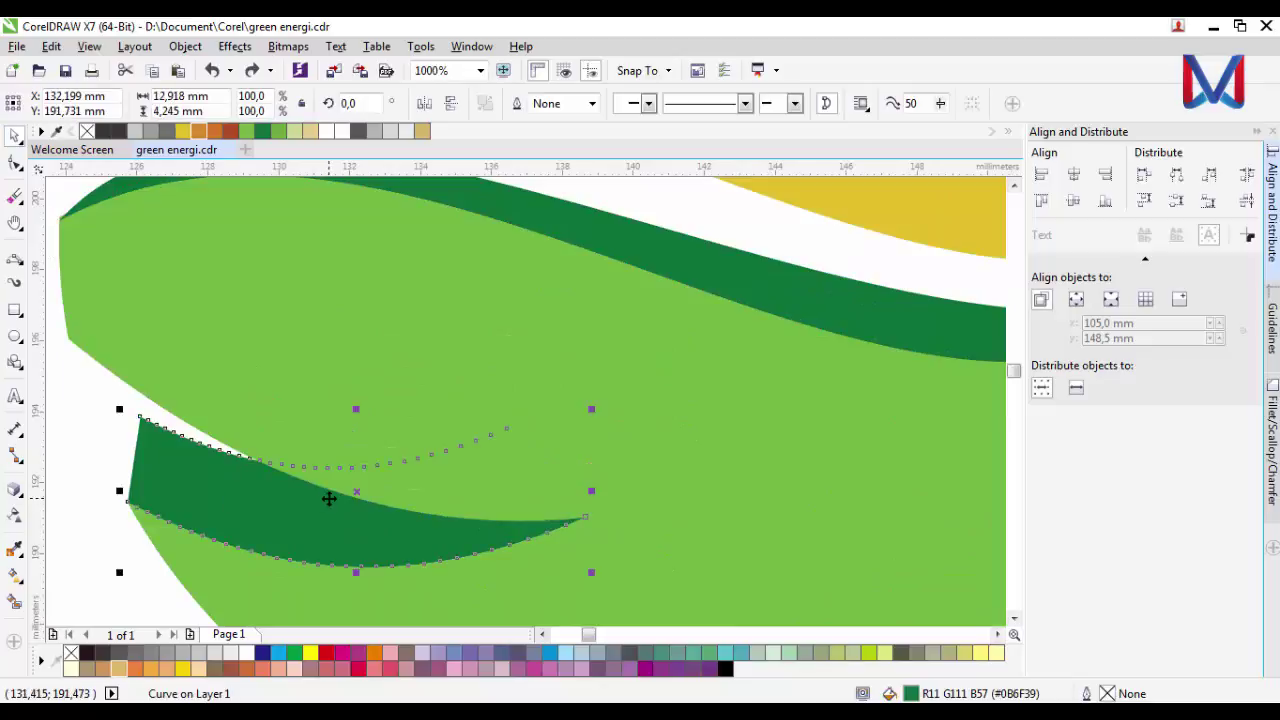
key(F10)
scroll(640, 534, down, 4)
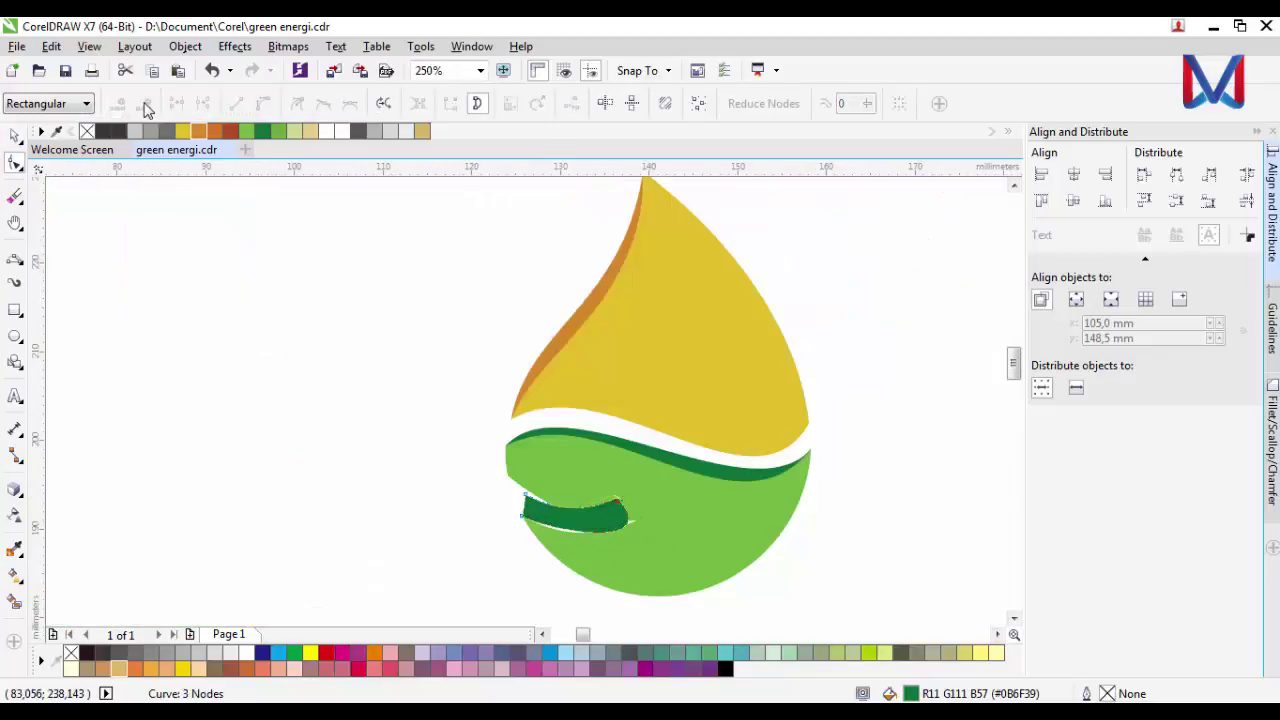
scroll(617, 529, up, 4)
click(145, 103)
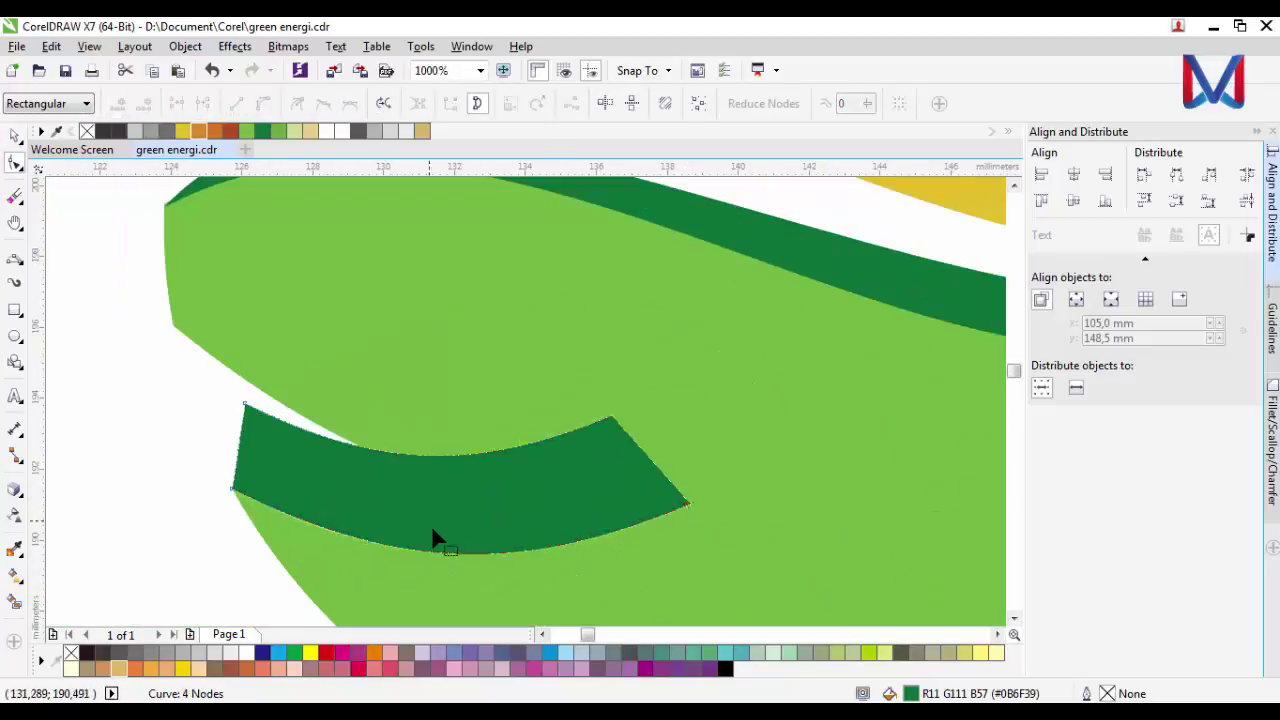
Step: Send the notch's dark green strip to the back, behind the green base
scroll(434, 537, down, 2)
key(space)
key(shift+Page_Down)
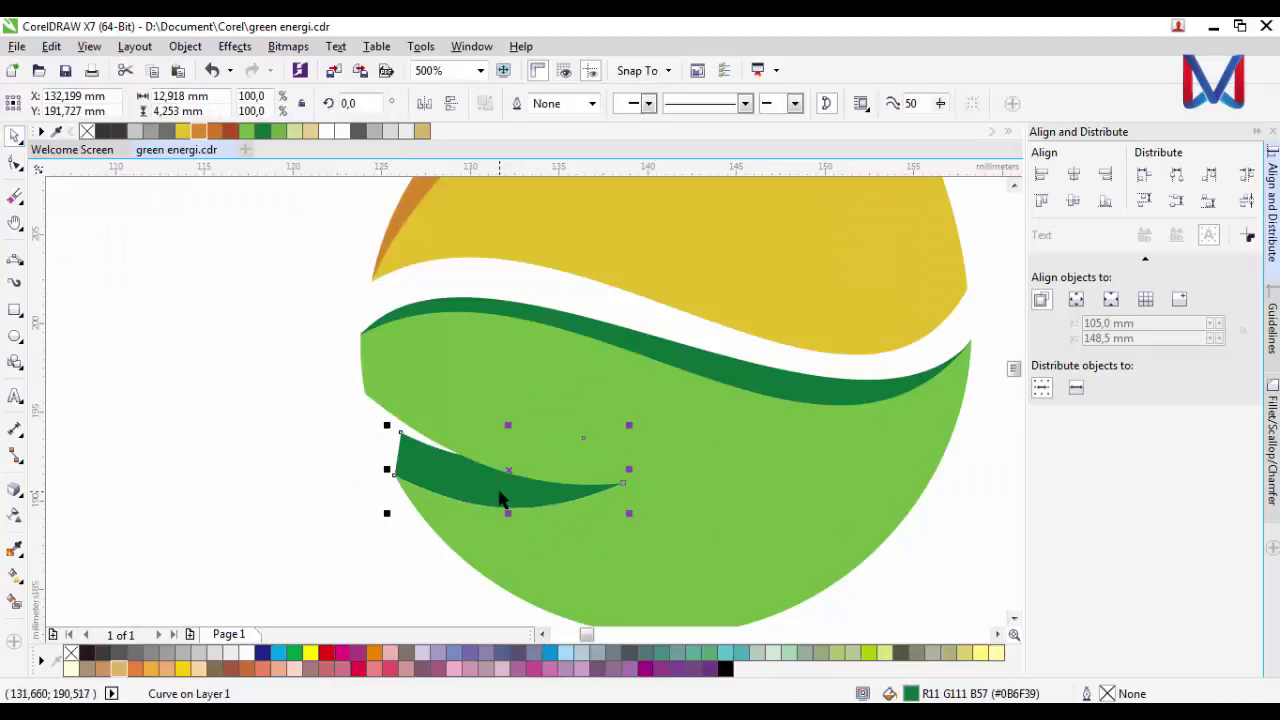
Step: Straighten the notch strip's upper edge and move its upper corner nodes to the ends of the lower edge
click(15, 164)
scroll(476, 475, up, 1)
double_click(326, 390)
key(ctrl+z)
click(236, 104)
drag(328, 402, 318, 476)
drag(743, 466, 757, 475)
Step: Convert the notch strip's straight upper edge to a curve and bow it with its handles into a thin crescent
click(532, 475)
click(263, 103)
drag(611, 475, 620, 536)
drag(461, 476, 425, 484)
drag(620, 536, 651, 536)
drag(426, 486, 426, 490)
drag(651, 536, 659, 528)
drag(428, 492, 411, 499)
scroll(386, 494, down, 1)
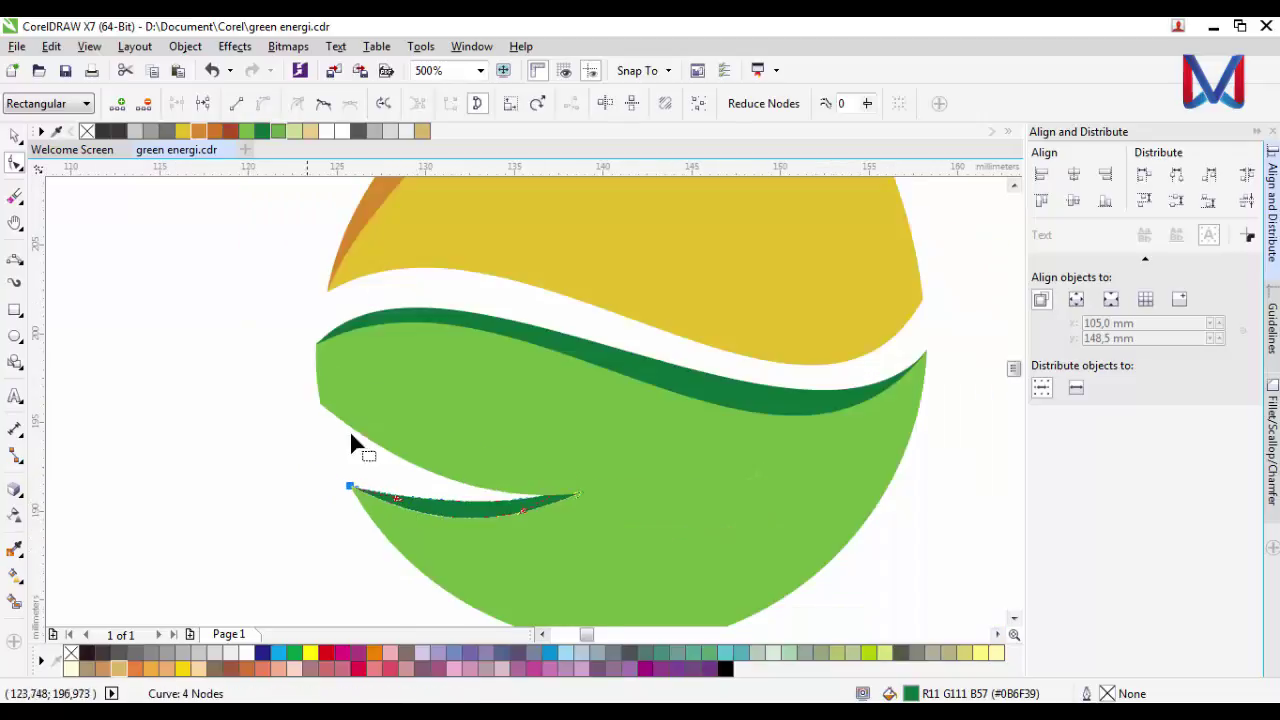
key(space)
click(352, 434)
Step: Lower the curve handle of the notch crescent's bottom edge by about 0.1 mm to fit the green base
scroll(415, 443, down, 1)
scroll(434, 491, up, 3)
scroll(144, 343, up, 1)
scroll(272, 360, down, 2)
click(272, 360)
click(14, 163)
scroll(140, 284, up, 1)
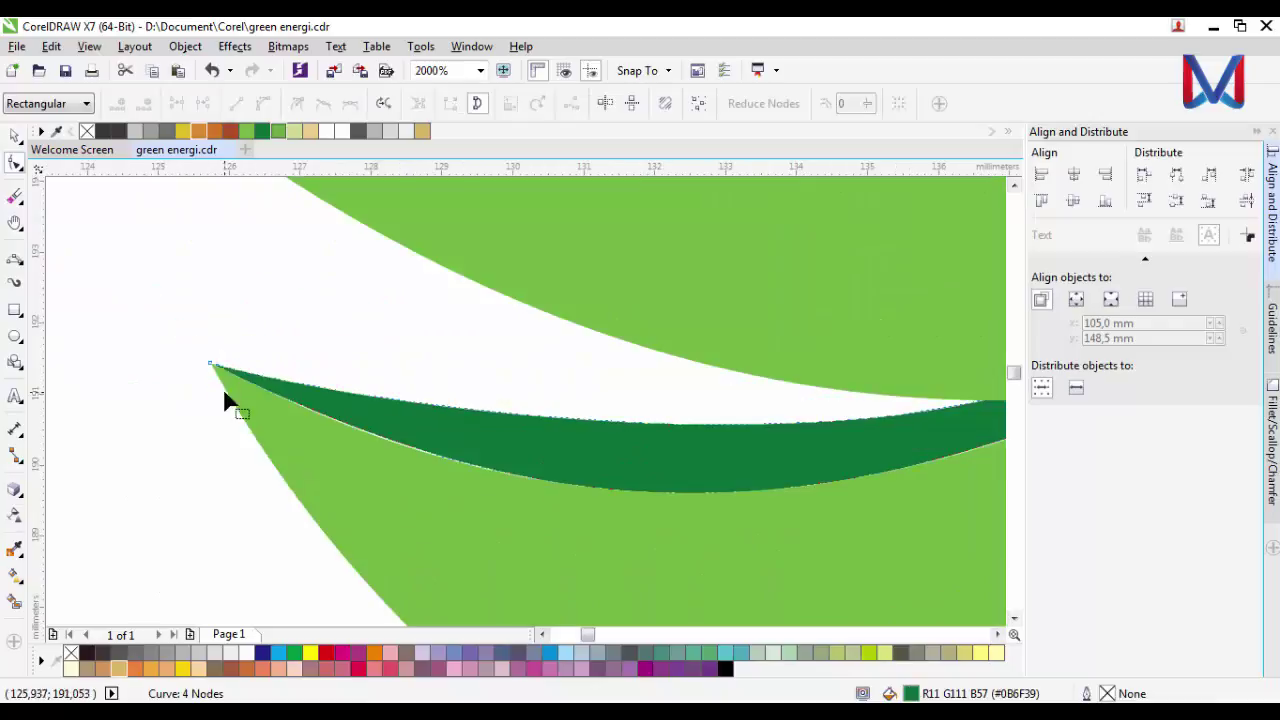
click(211, 364)
drag(536, 525, 536, 533)
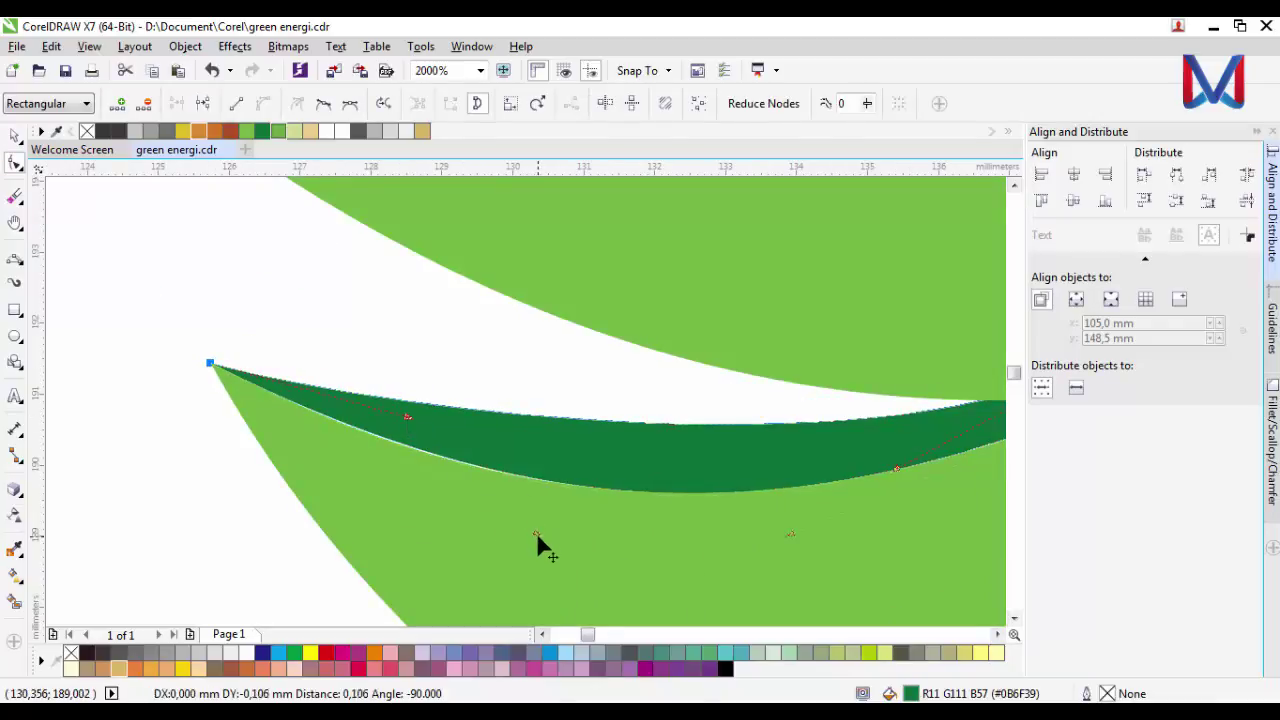
scroll(510, 550, down, 1)
scroll(753, 517, up, 1)
scroll(57, 314, down, 6)
key(Escape)
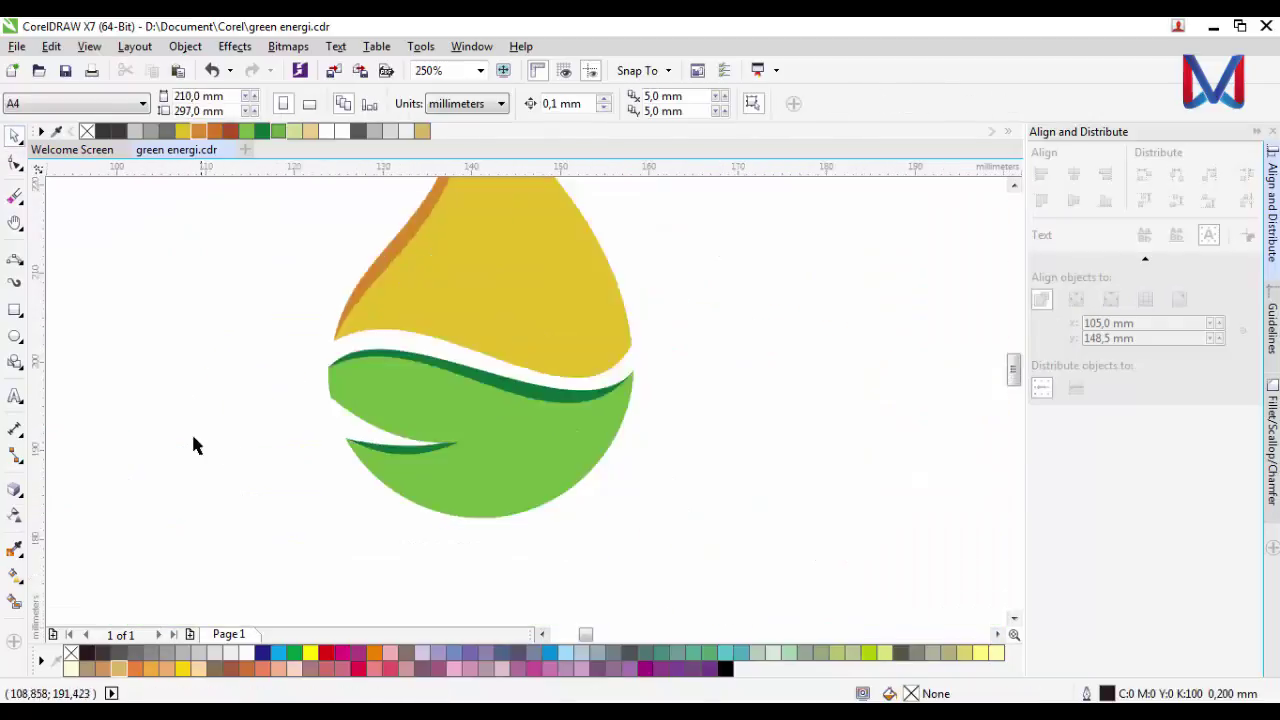
Step: Align the upper dark green strip's end nodes with the green base's corners and adjust its curve handle
scroll(194, 443, down, 3)
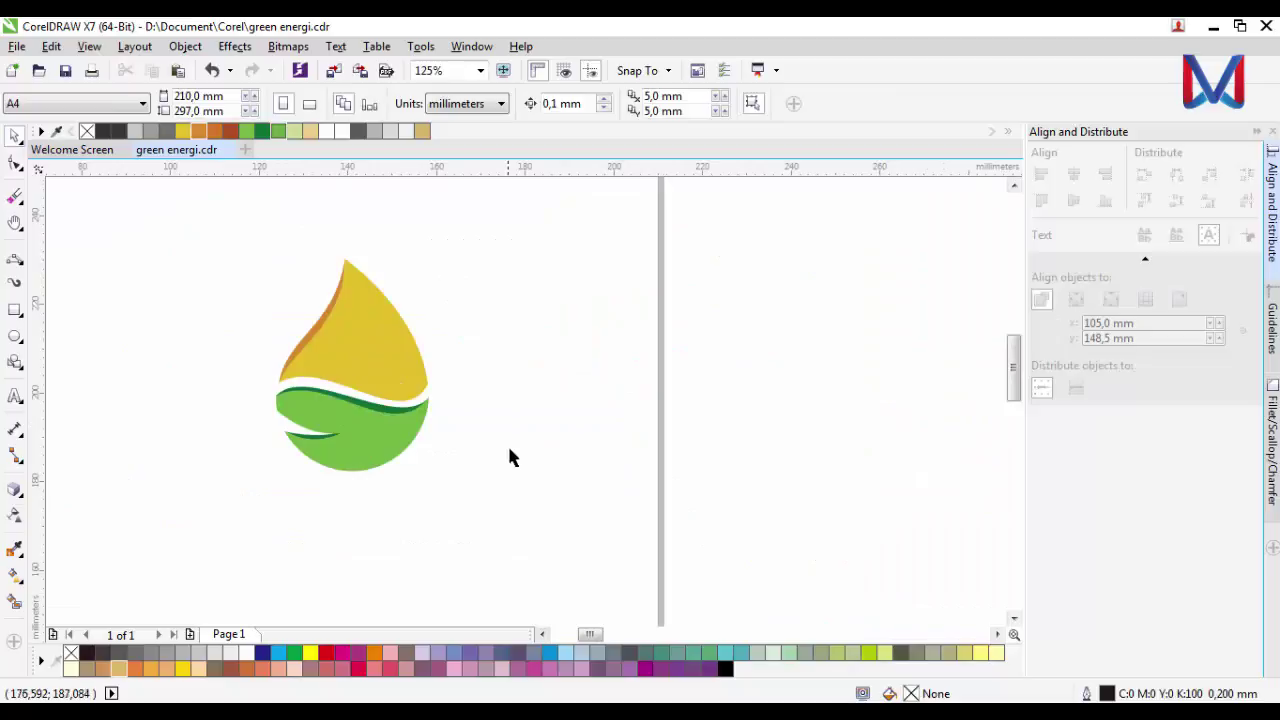
scroll(474, 531, up, 4)
scroll(226, 457, up, 1)
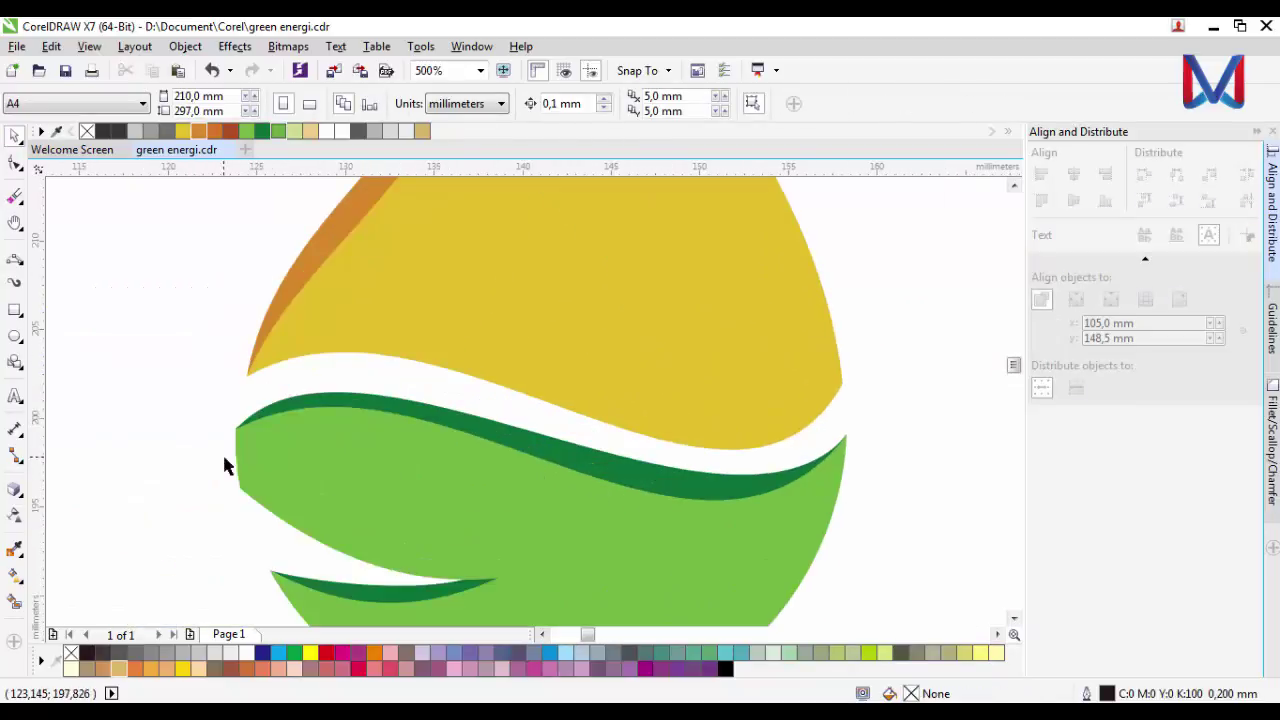
scroll(509, 406, up, 5)
click(271, 374)
drag(231, 399, 231, 388)
scroll(205, 398, down, 3)
scroll(815, 415, up, 4)
drag(848, 306, 849, 279)
scroll(679, 497, down, 4)
scroll(501, 526, up, 1)
drag(474, 481, 480, 486)
scroll(593, 331, up, 2)
scroll(619, 347, down, 2)
key(Escape)
scroll(614, 451, down, 5)
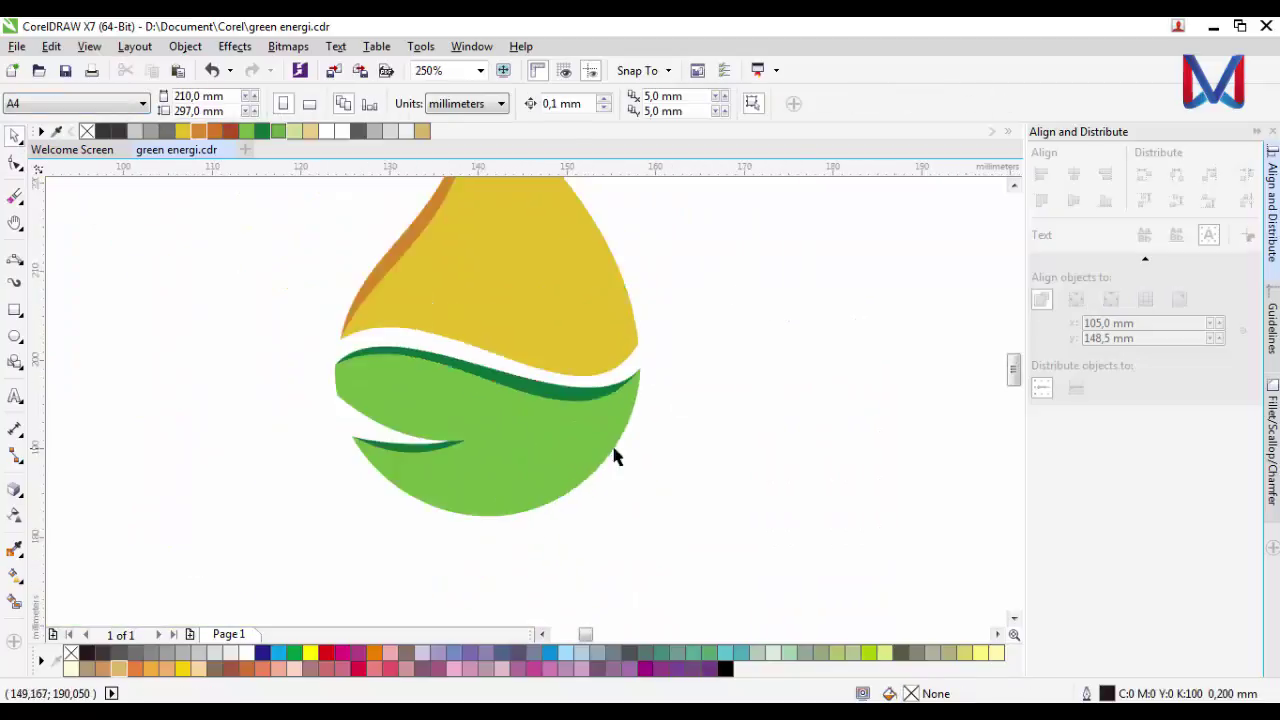
Step: Add a node midway along the upper dark green strip's lower edge and shift it to close the gap to the base
scroll(424, 341, up, 2)
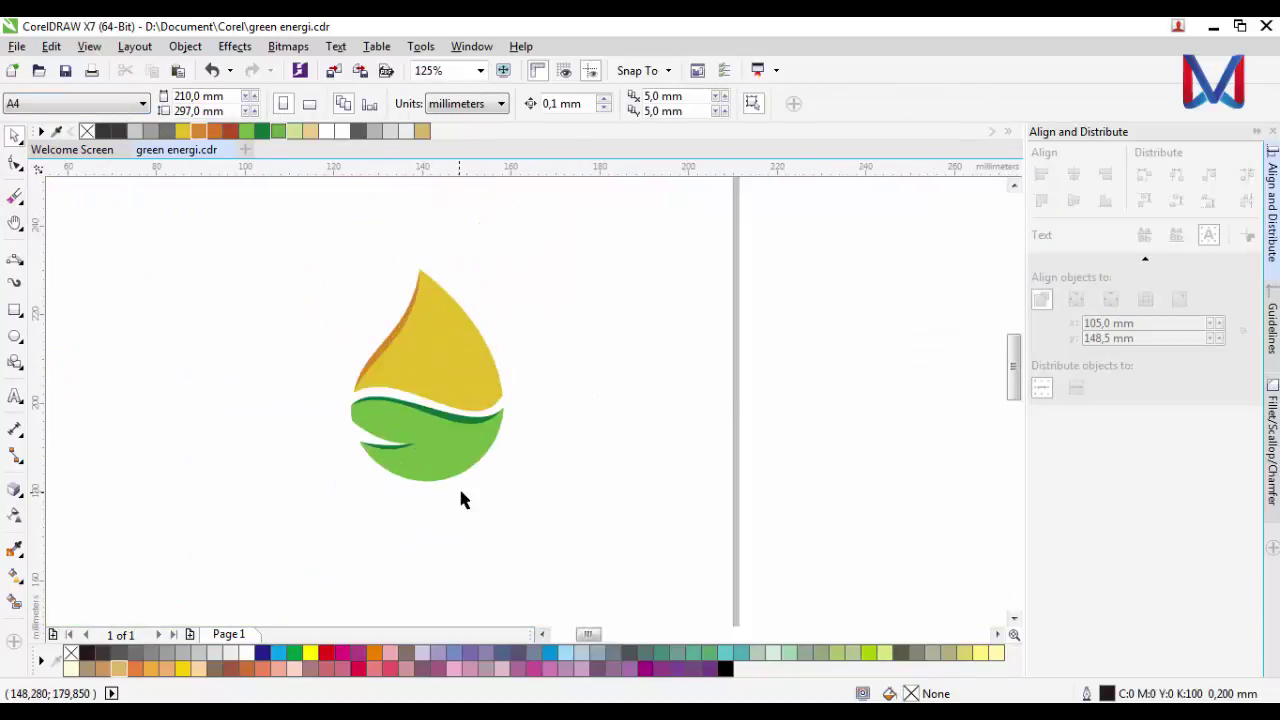
scroll(440, 368, up, 2)
scroll(343, 489, up, 2)
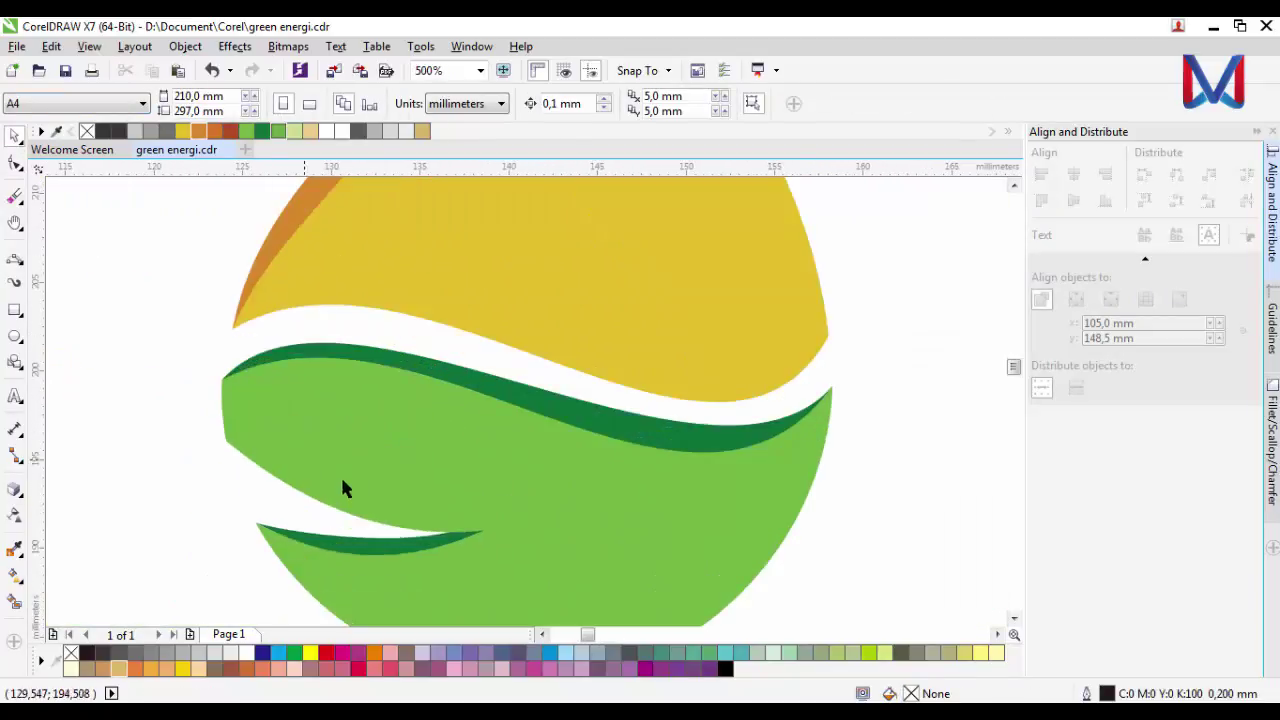
scroll(232, 370, up, 2)
key(F10)
click(782, 420)
scroll(760, 414, up, 2)
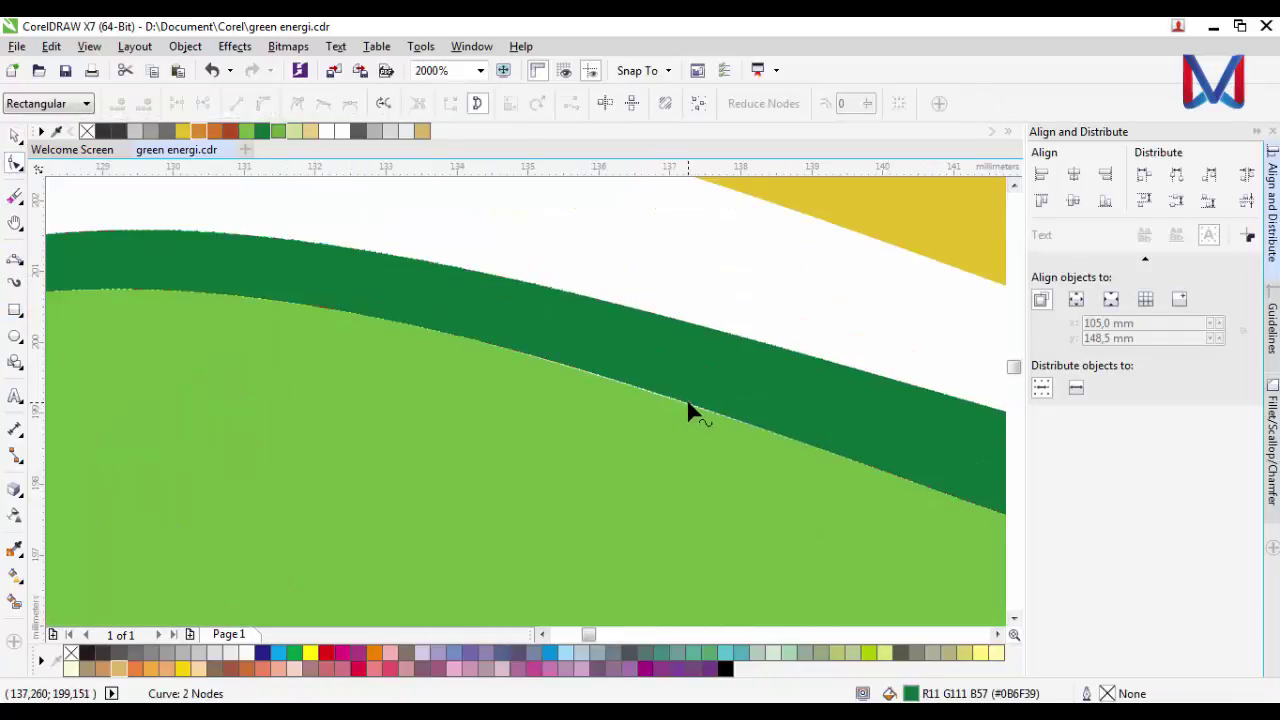
double_click(688, 410)
scroll(709, 420, up, 8)
drag(742, 388, 739, 404)
scroll(612, 415, down, 8)
scroll(670, 428, up, 3)
scroll(605, 433, down, 2)
Step: Draw two joined 3-point curves across the green base just below the dark green strip, from one upper corner to the other
click(15, 283)
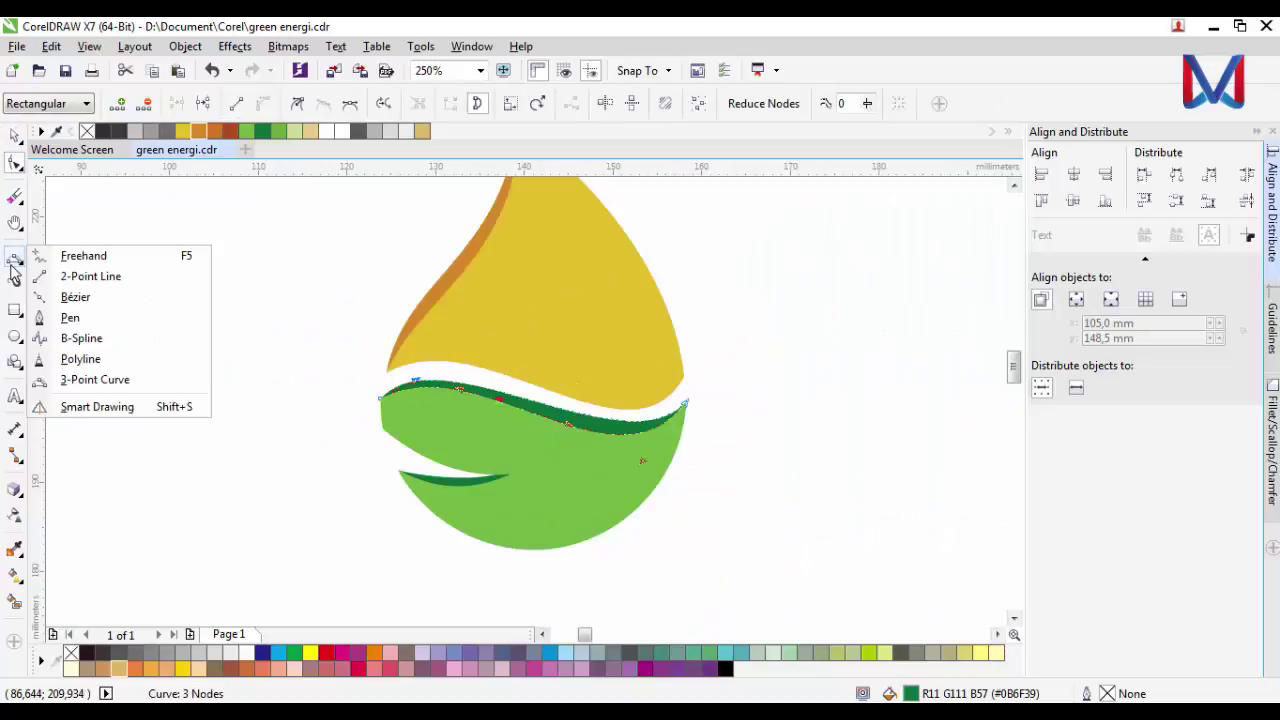
click(75, 270)
scroll(383, 403, up, 3)
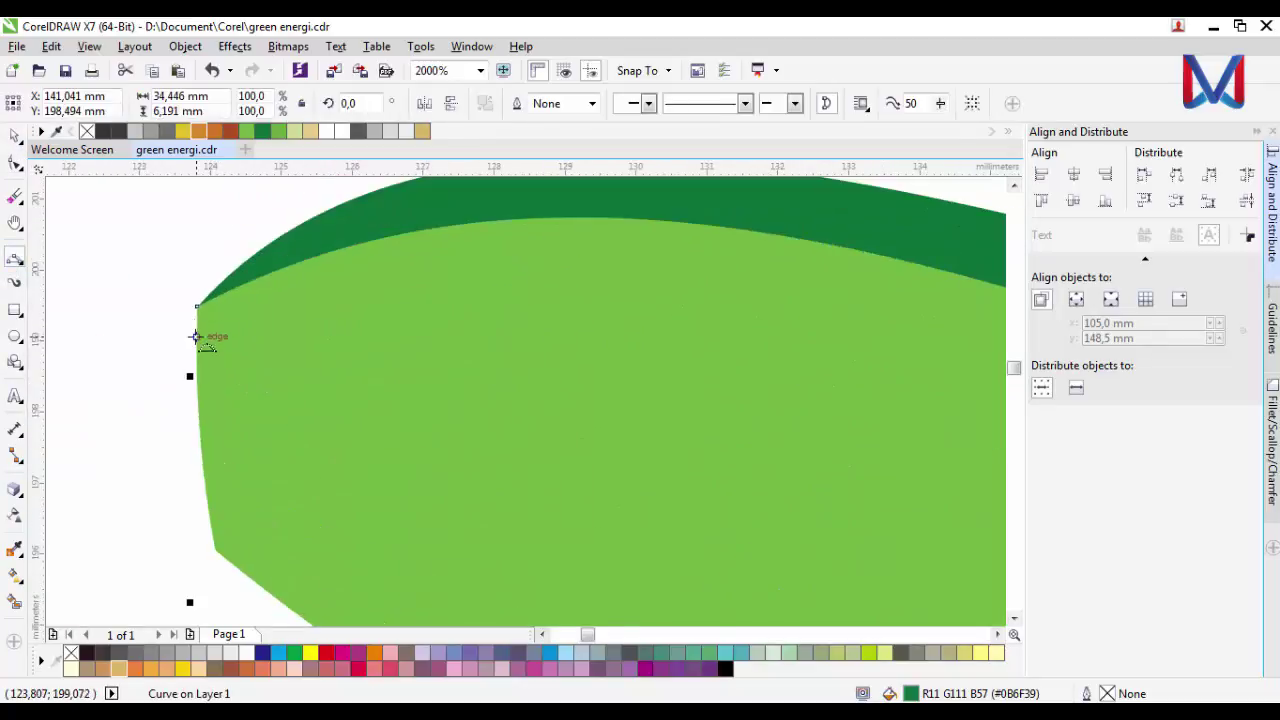
scroll(193, 318, down, 2)
drag(194, 310, 438, 332)
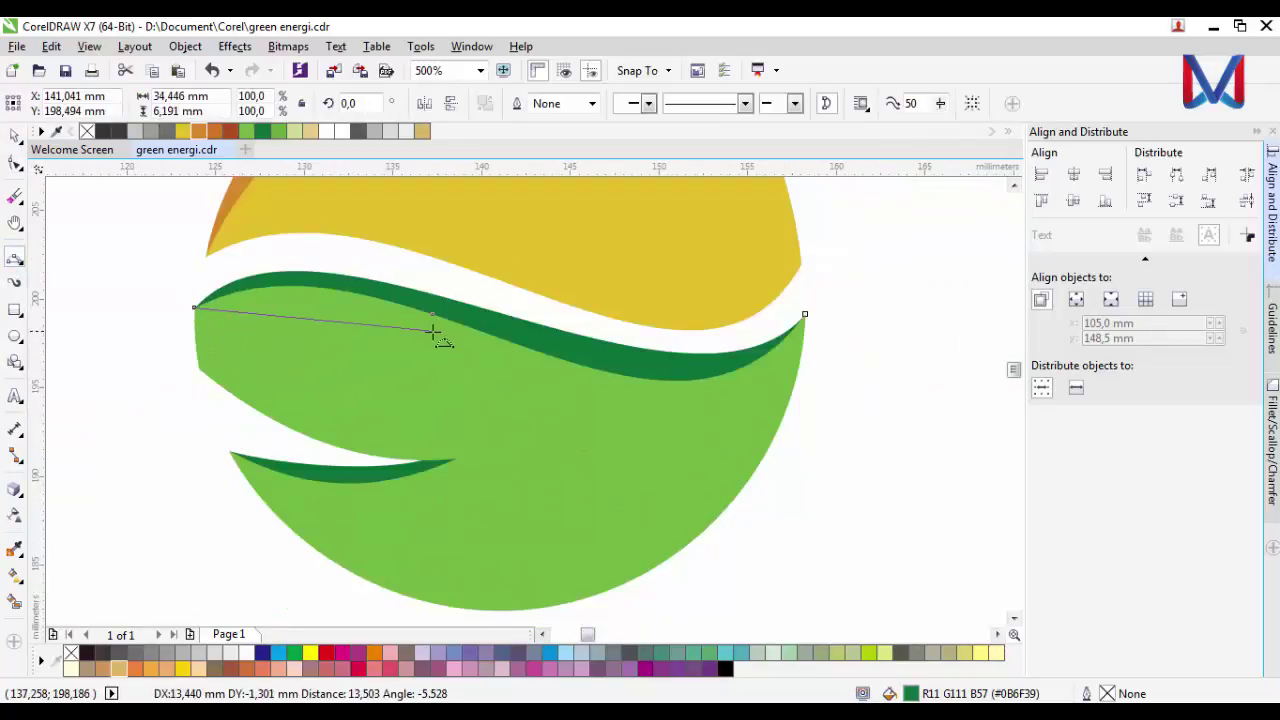
click(314, 299)
drag(315, 349, 157, 332)
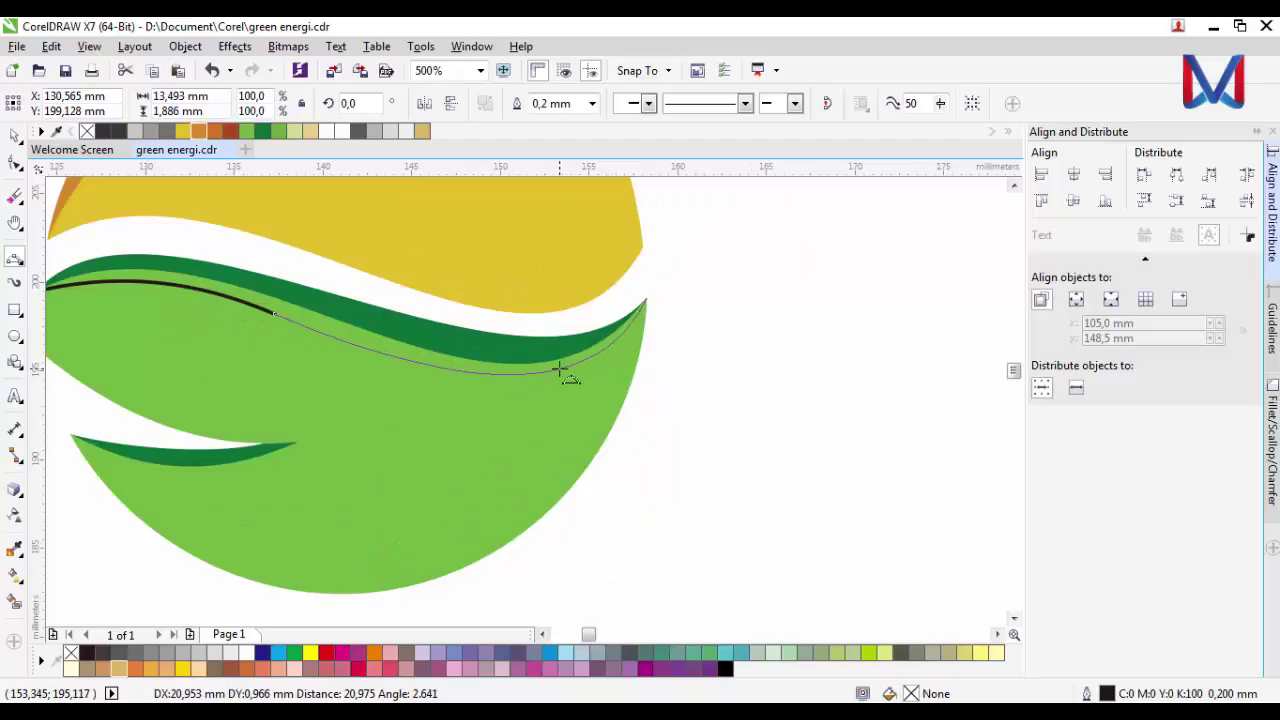
click(560, 369)
Step: Smart-fill the area between the dark green strip and the guide curves with dark grey and no outline
scroll(244, 398, down, 1)
scroll(47, 350, up, 1)
click(14, 601)
click(382, 325)
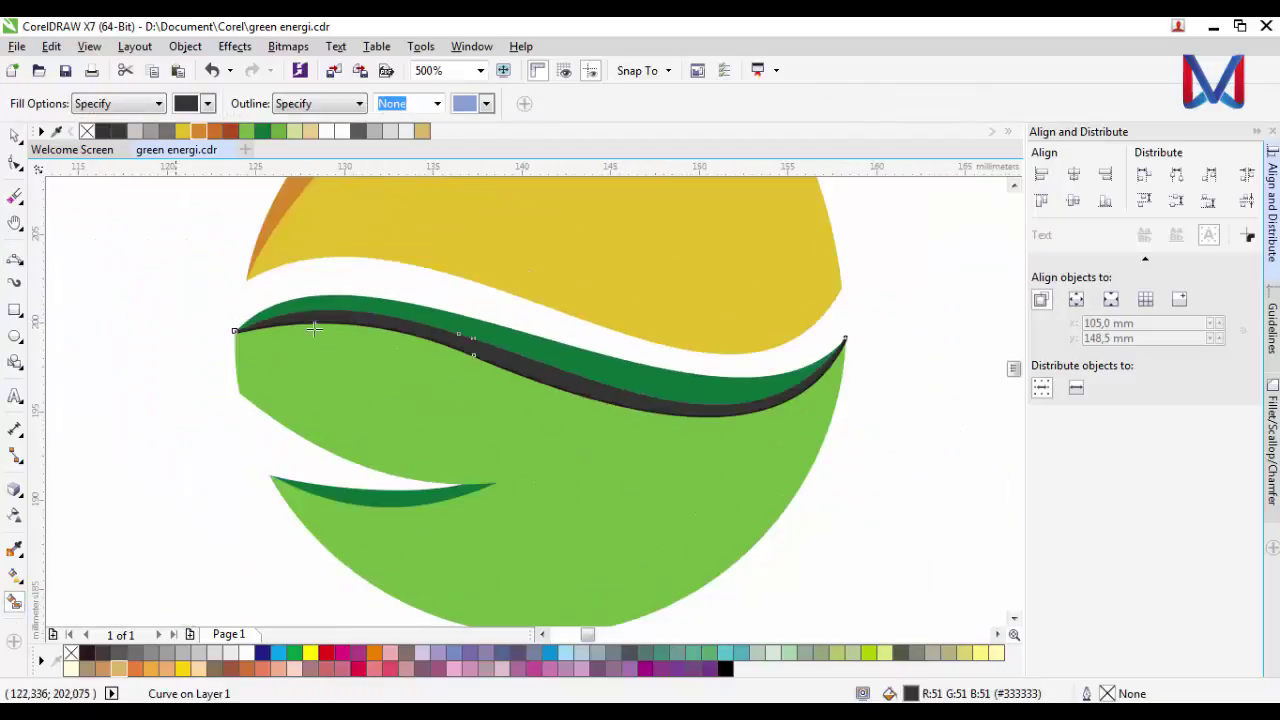
Step: Delete the black guide curves along the dark grey strip on the green base
key(space)
click(230, 345)
scroll(231, 343, up, 4)
click(277, 271)
key(Delete)
scroll(528, 402, down, 6)
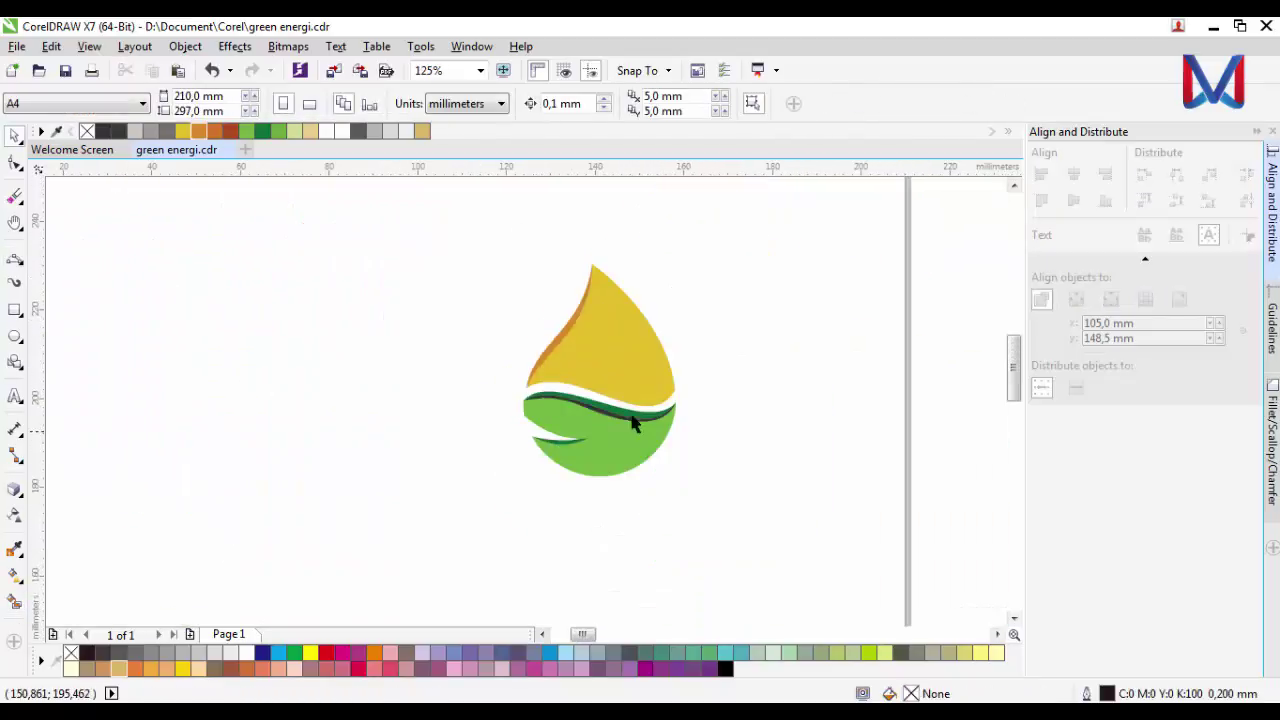
Step: Adjust the nodes and curve handles of the dark grey strip on the green base to smooth its edges
scroll(632, 423, up, 4)
key(F10)
click(517, 366)
scroll(386, 349, up, 3)
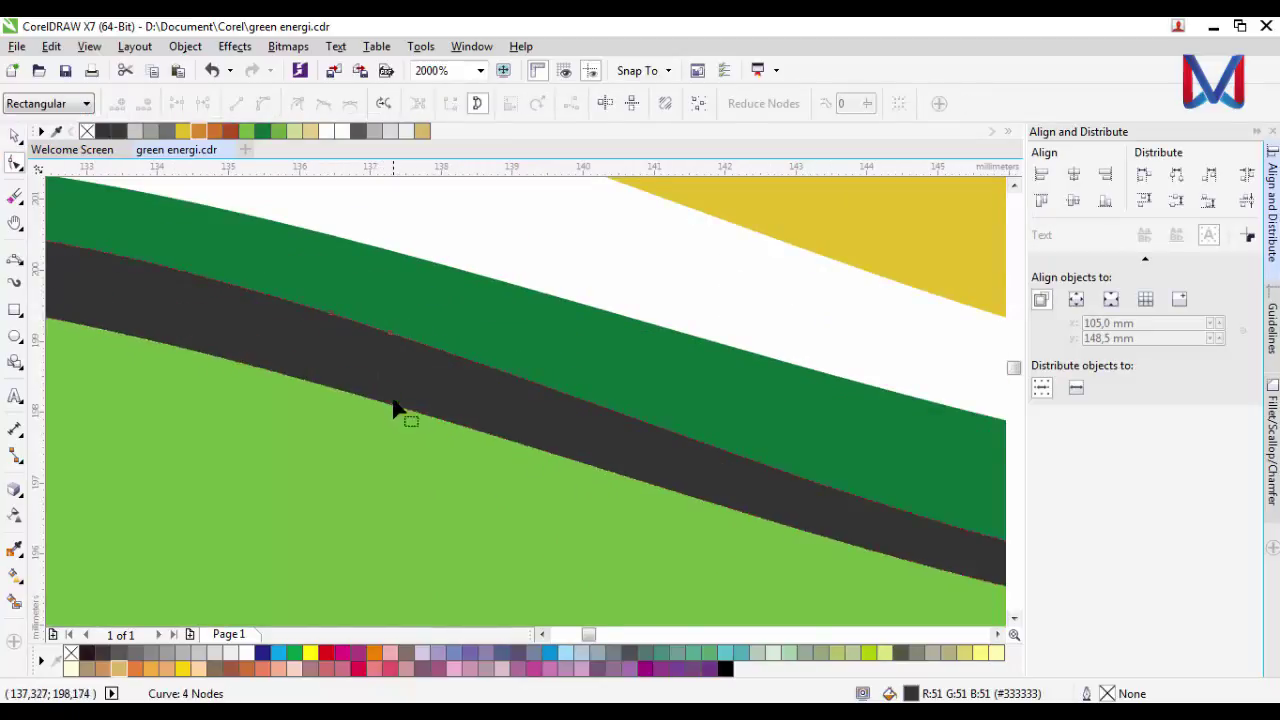
scroll(171, 386, down, 2)
scroll(500, 400, up, 1)
scroll(749, 486, down, 1)
click(331, 374)
drag(702, 601, 711, 611)
drag(369, 329, 360, 325)
scroll(467, 365, down, 2)
scroll(537, 420, up, 2)
mouse_move(497, 456)
mouse_down()
mouse_move(480, 462)
mouse_move(488, 451)
mouse_up()
scroll(585, 459, down, 1)
click(14, 135)
click(150, 215)
scroll(499, 237, up, 1)
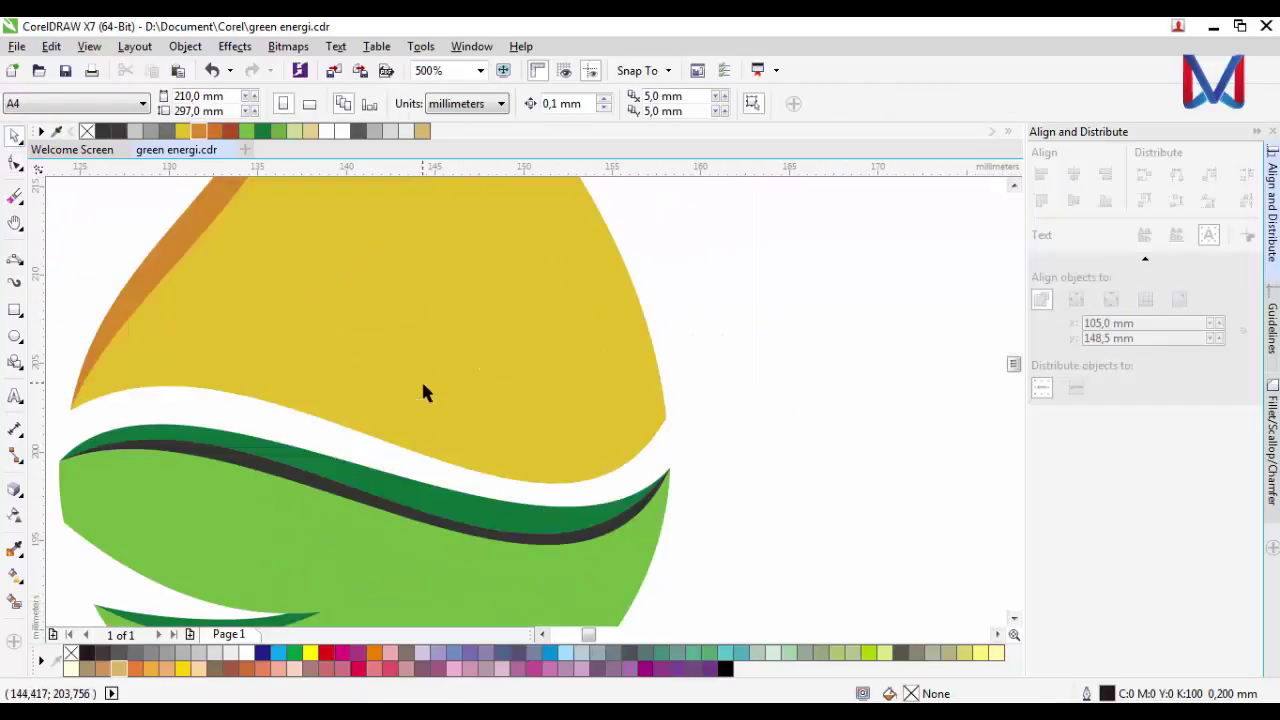
Step: Draw two joined 3-point curves on the yellow piece beside the orange side face, from the drop's tip to its lower corner
scroll(423, 392, down, 2)
scroll(470, 367, up, 1)
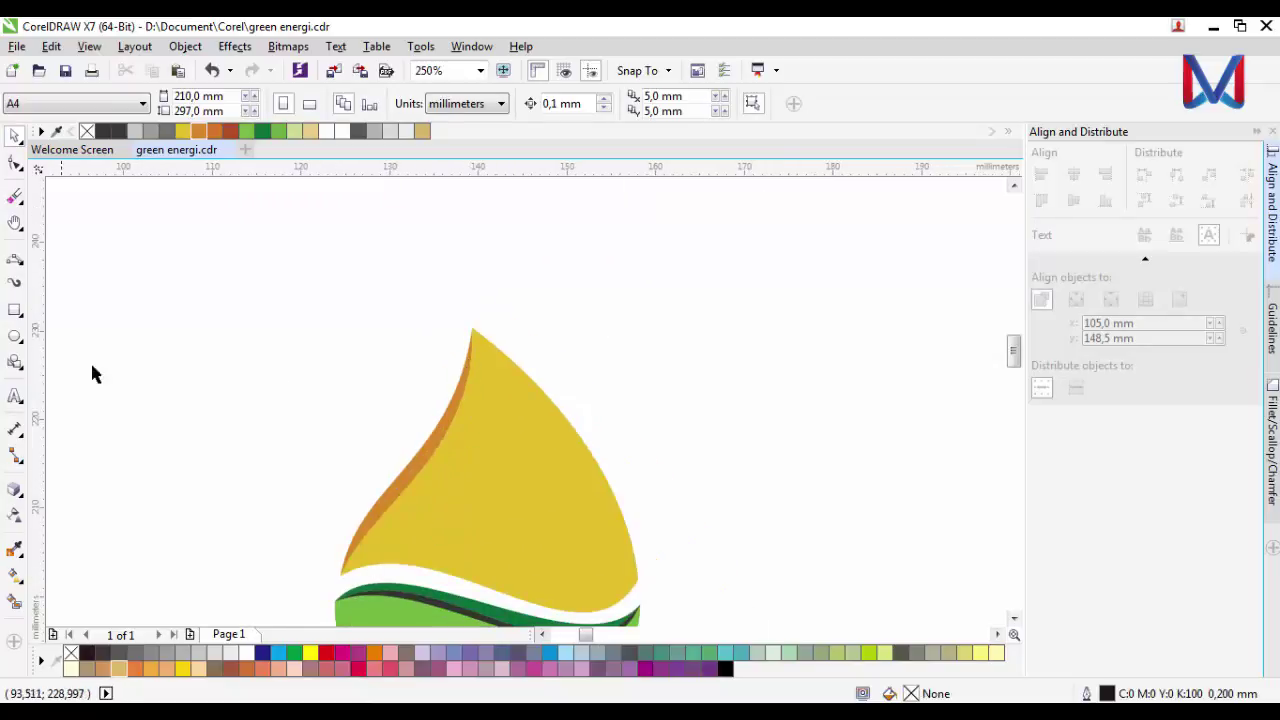
key(F10)
scroll(460, 357, up, 2)
scroll(486, 251, down, 2)
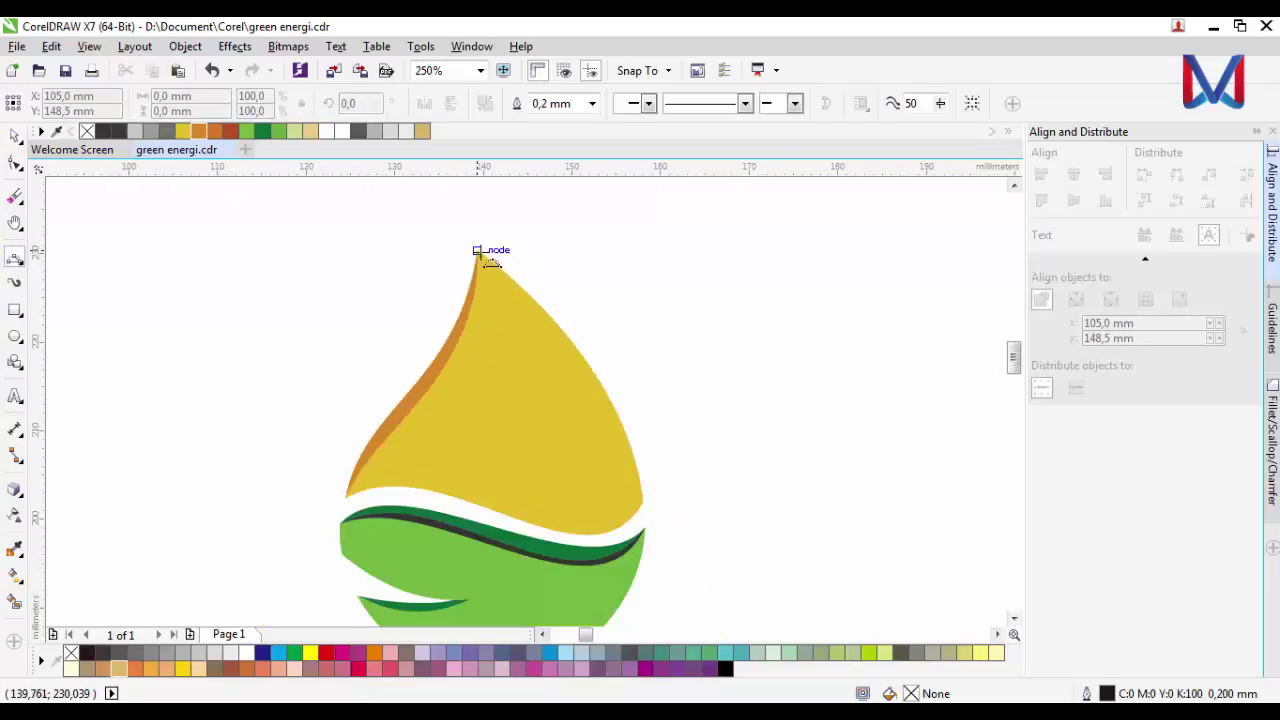
drag(478, 252, 434, 402)
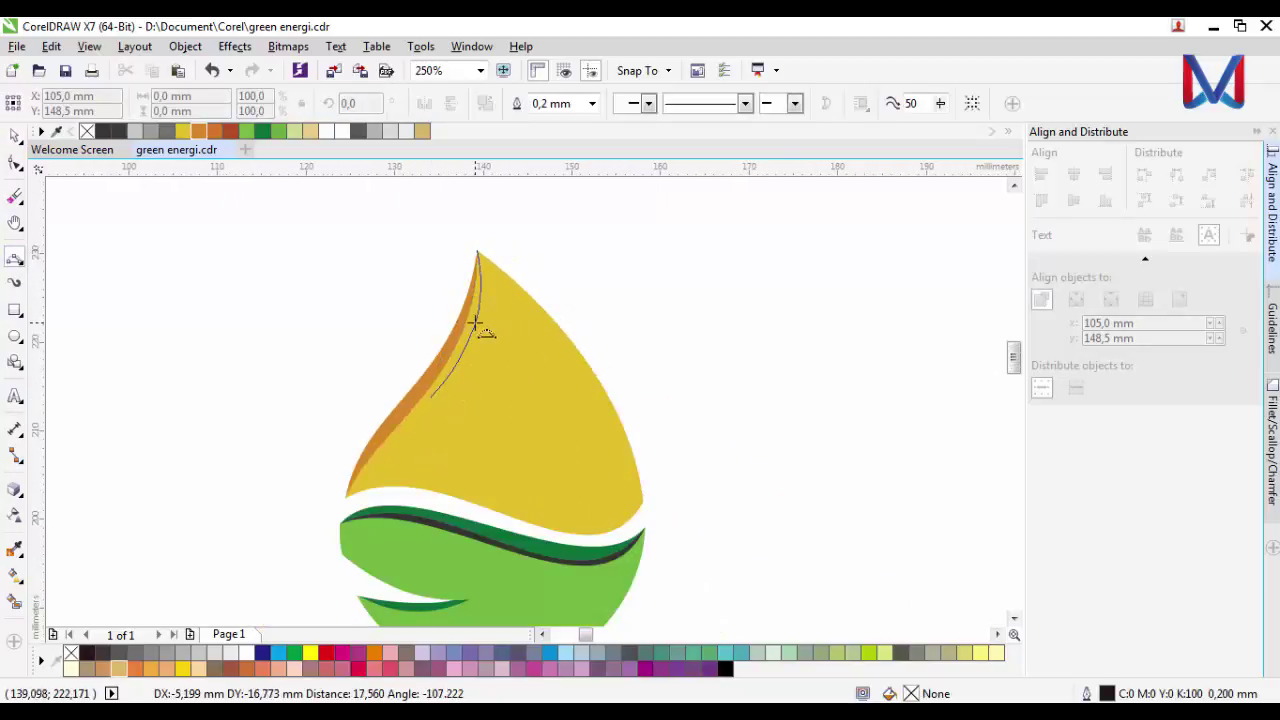
scroll(433, 421, up, 1)
drag(470, 340, 248, 577)
Step: Smart-fill the area between the orange side face and the guide curves with dark grey, and undo the last fill
click(14, 602)
click(457, 314)
click(295, 537)
key(ctrl+z)
Step: Delete the guide curves along the dark grey strip on the yellow piece
click(14, 135)
click(256, 518)
scroll(247, 582, up, 2)
click(258, 561)
key(Delete)
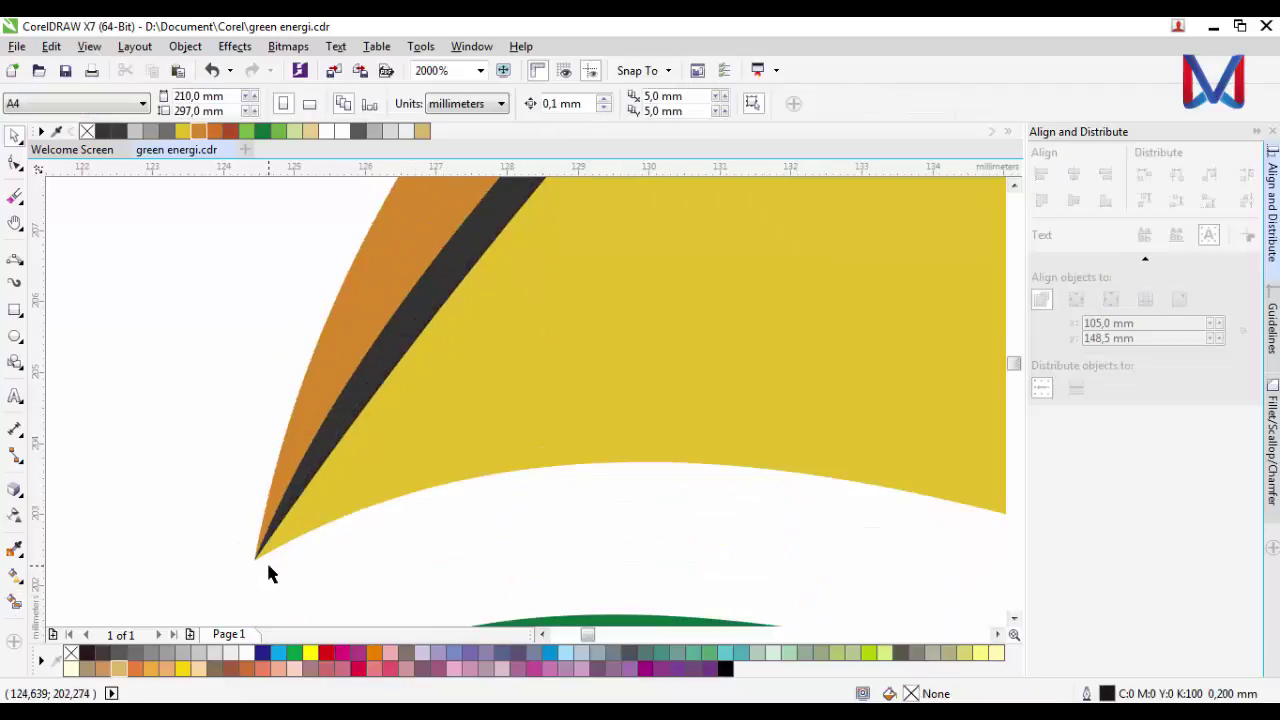
Step: Remove surplus nodes from the dark grey strip beside the orange side face and undo the last removal
scroll(266, 562, down, 3)
scroll(343, 456, up, 1)
double_click(372, 436)
double_click(352, 455)
double_click(395, 386)
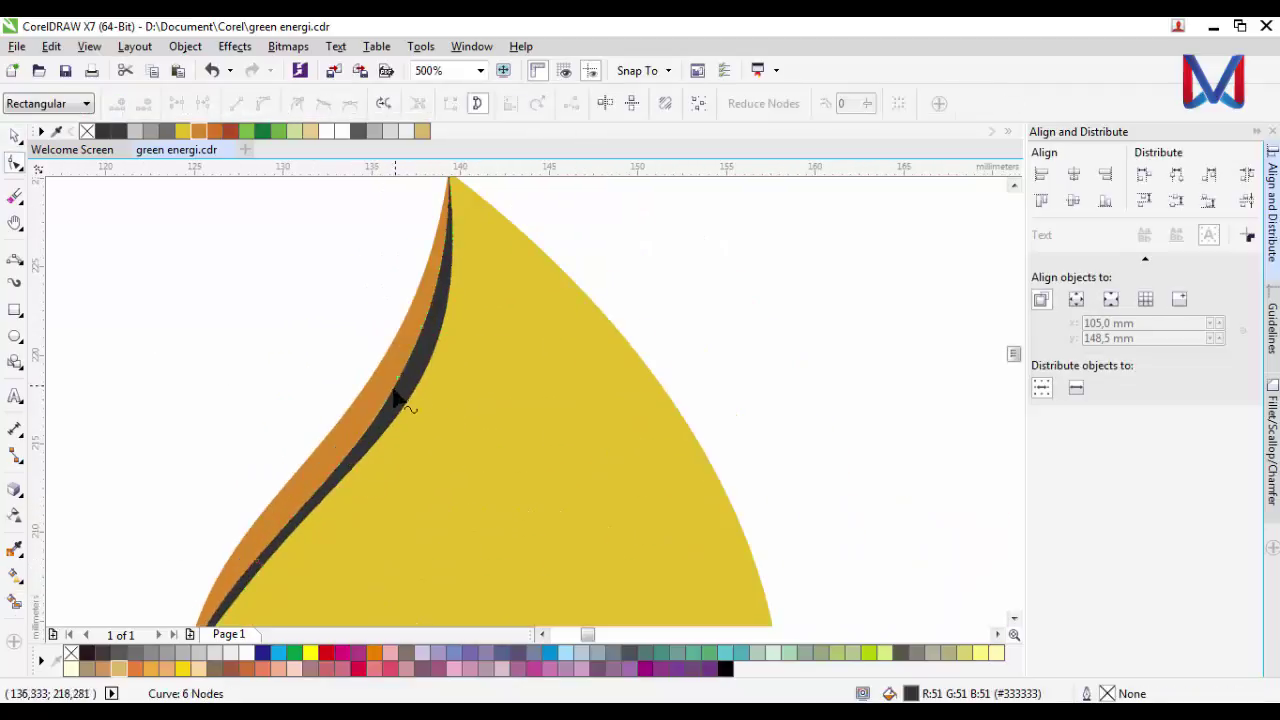
double_click(398, 377)
scroll(405, 378, down, 1)
scroll(429, 307, up, 1)
scroll(436, 302, down, 1)
scroll(366, 436, up, 2)
key(ctrl+z)
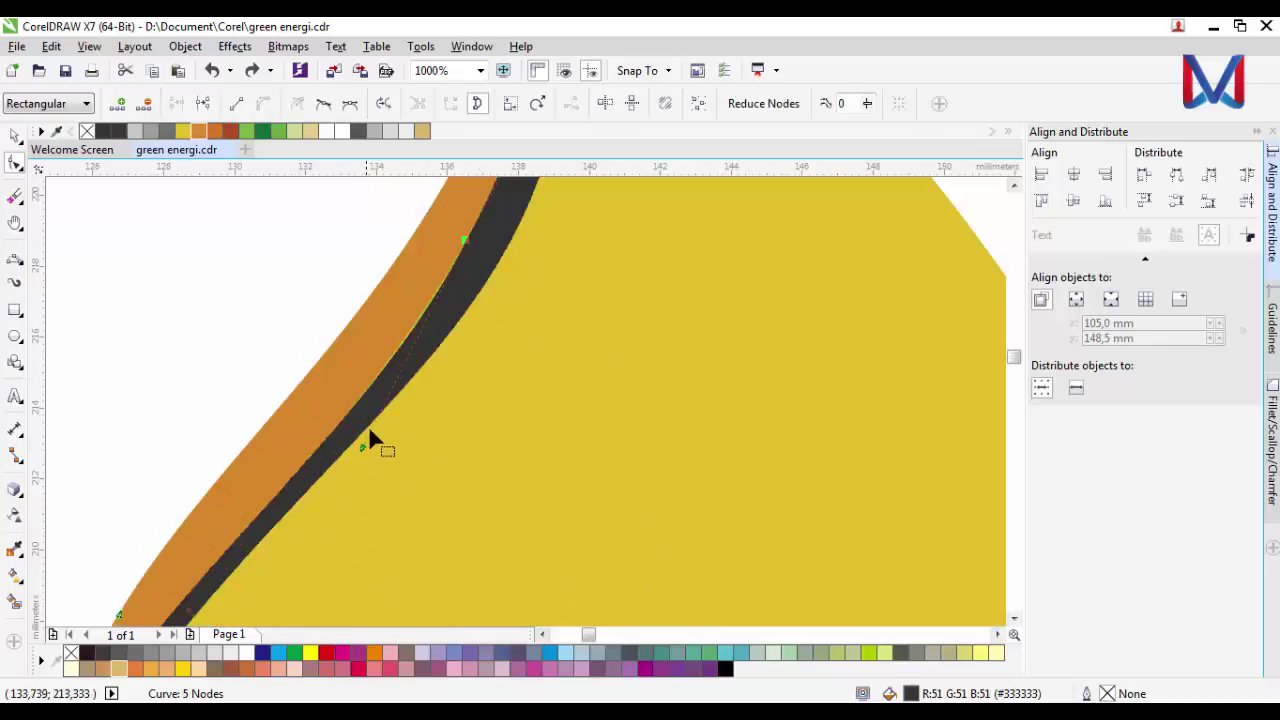
Step: Remove the remaining surplus nodes from the lower part of the yellow piece's dark grey strip, leaving three nodes
scroll(369, 435, down, 1)
double_click(309, 498)
drag(232, 601, 329, 413)
key(Delete)
scroll(340, 442, down, 1)
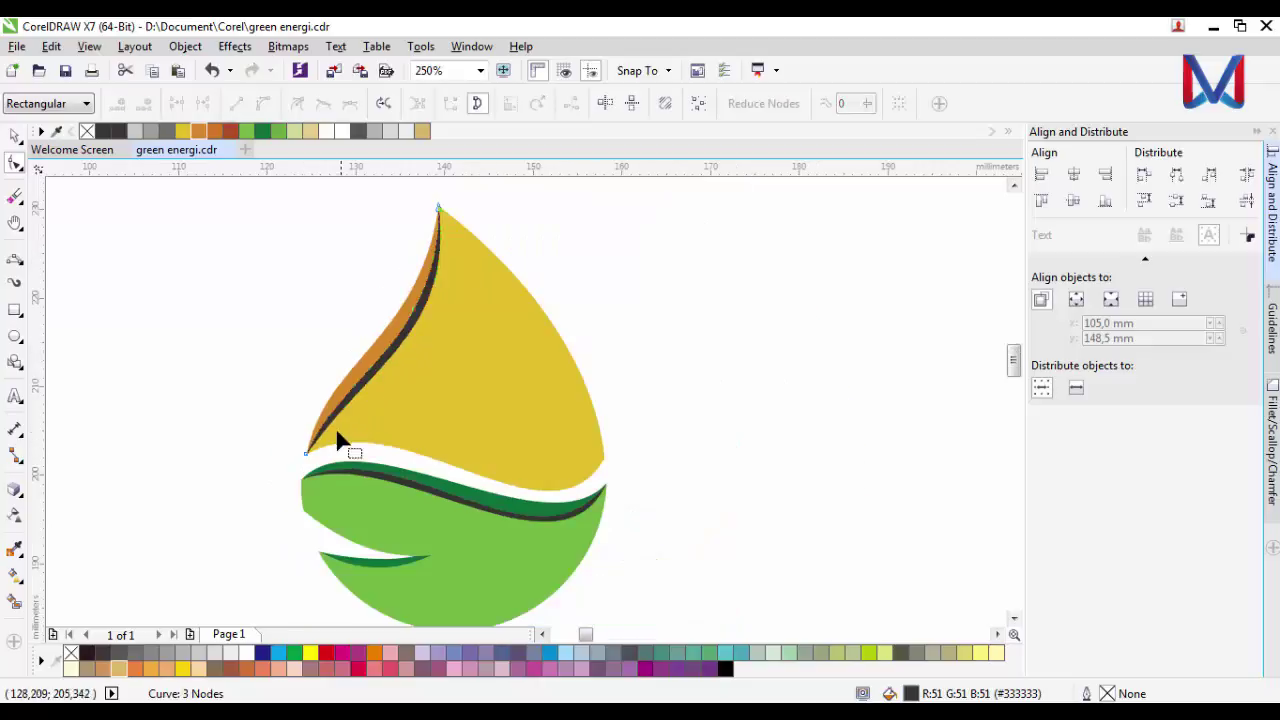
Step: Shift the edge of the dark grey strip slightly to close the thin yellow gap to the orange side face
click(17, 137)
scroll(394, 354, up, 3)
click(421, 265)
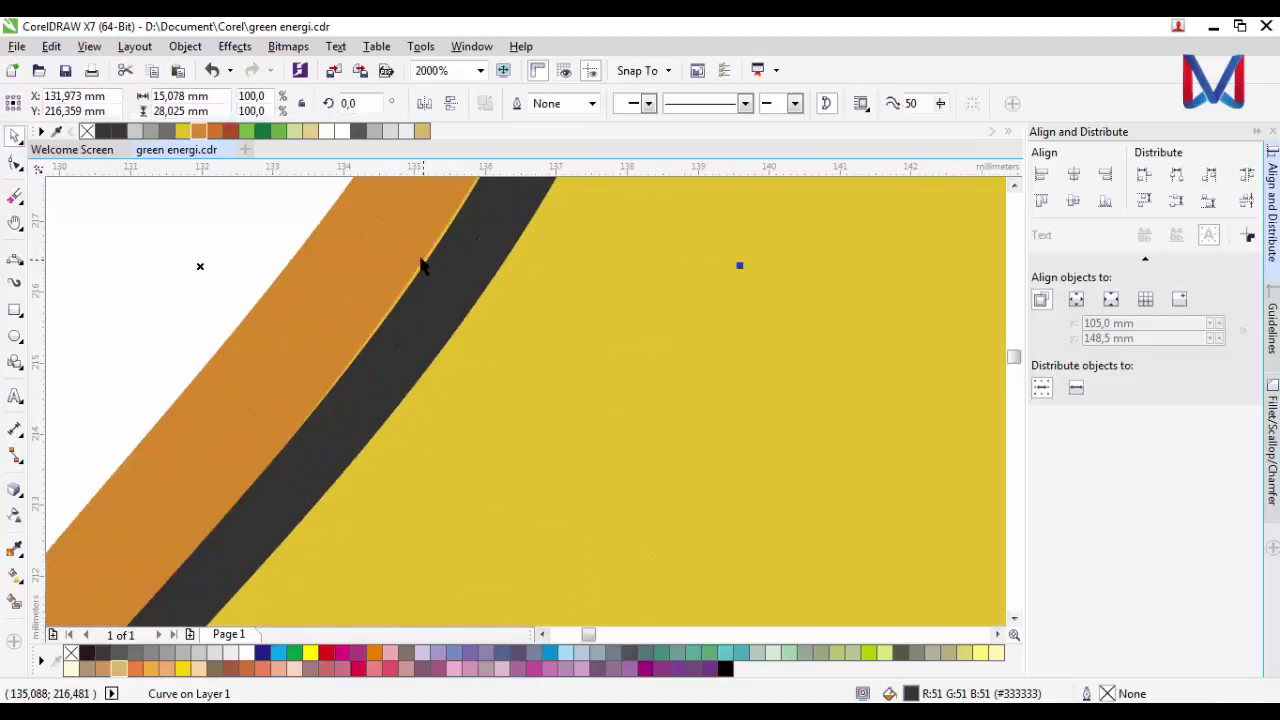
click(13, 164)
scroll(343, 370, down, 1)
scroll(431, 238, up, 2)
drag(436, 222, 423, 223)
scroll(356, 302, down, 3)
click(14, 137)
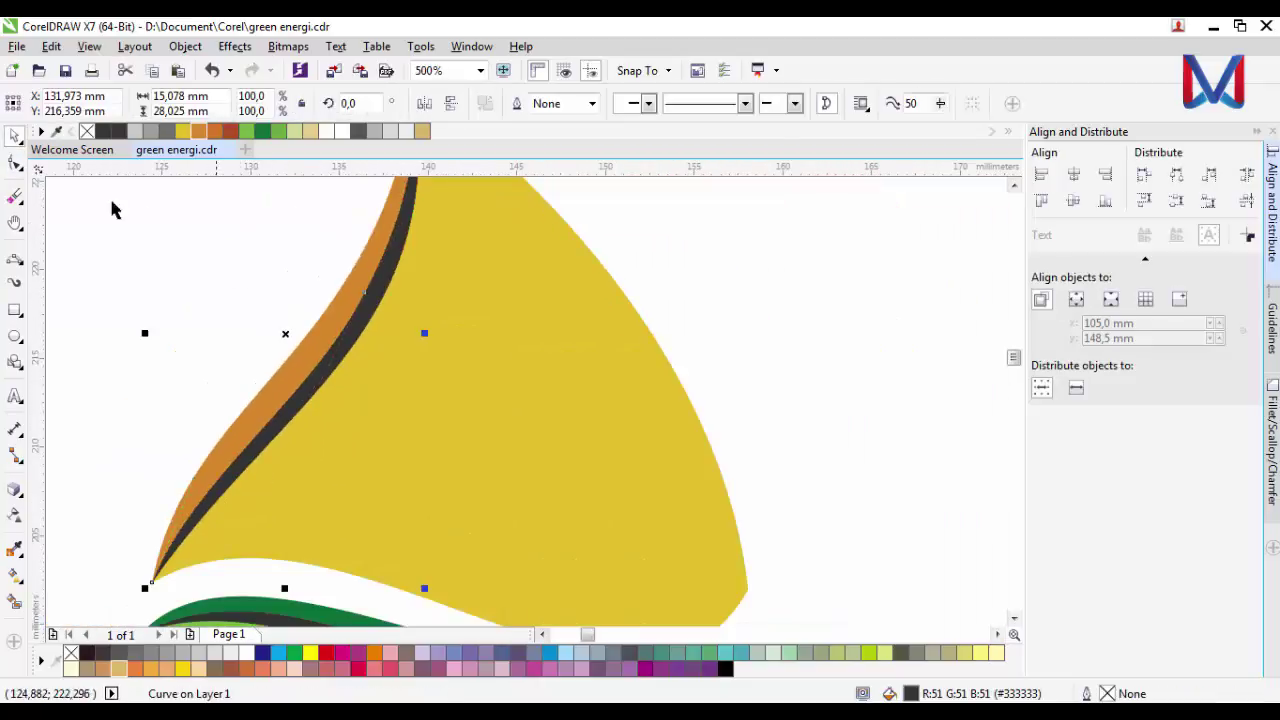
Step: Recolour the dark grey strip on the yellow piece to light orange #ECCF89
scroll(225, 337, down, 1)
scroll(286, 323, up, 2)
scroll(281, 297, down, 1)
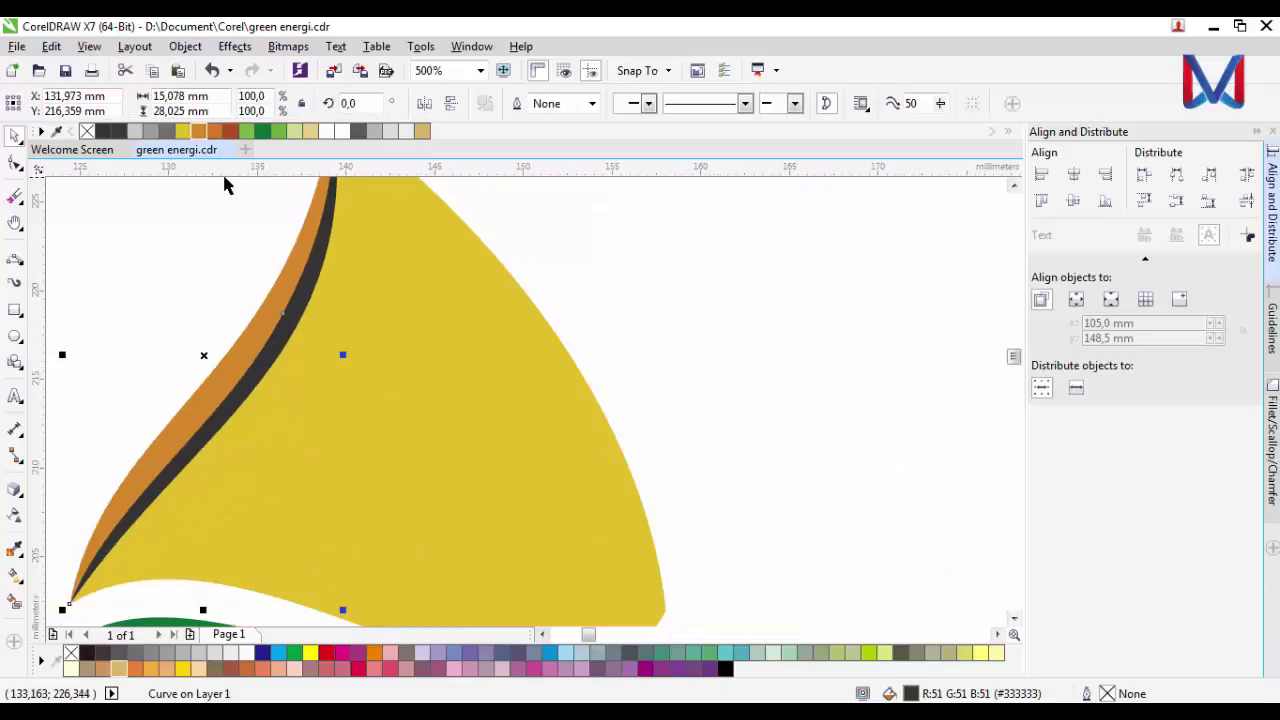
click(310, 131)
click(525, 282)
scroll(525, 282, down, 1)
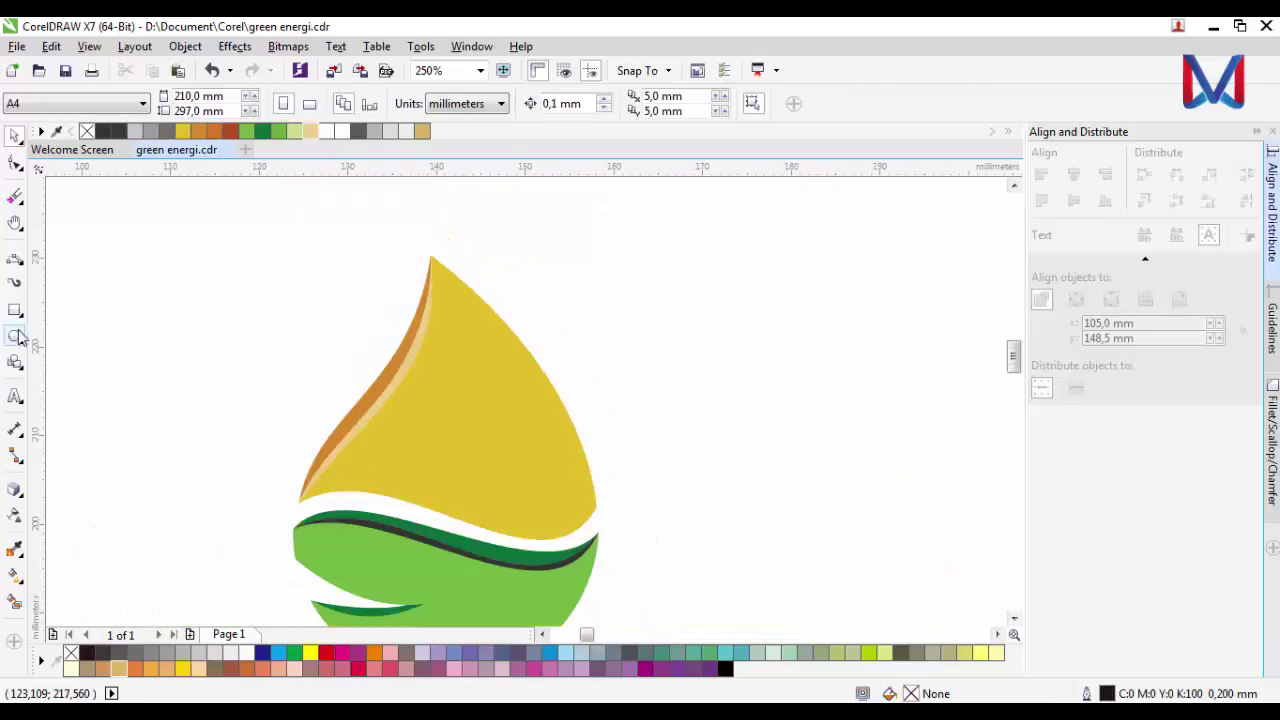
Step: Recolour the dark grey strip on the green base to light green #CCDC93
click(447, 556)
click(186, 300)
scroll(431, 394, down, 2)
scroll(357, 358, up, 1)
Step: Apply a linear fountain fill to the yellow piece, running from yellow to orange towards the lower corner
click(357, 358)
scroll(379, 287, up, 1)
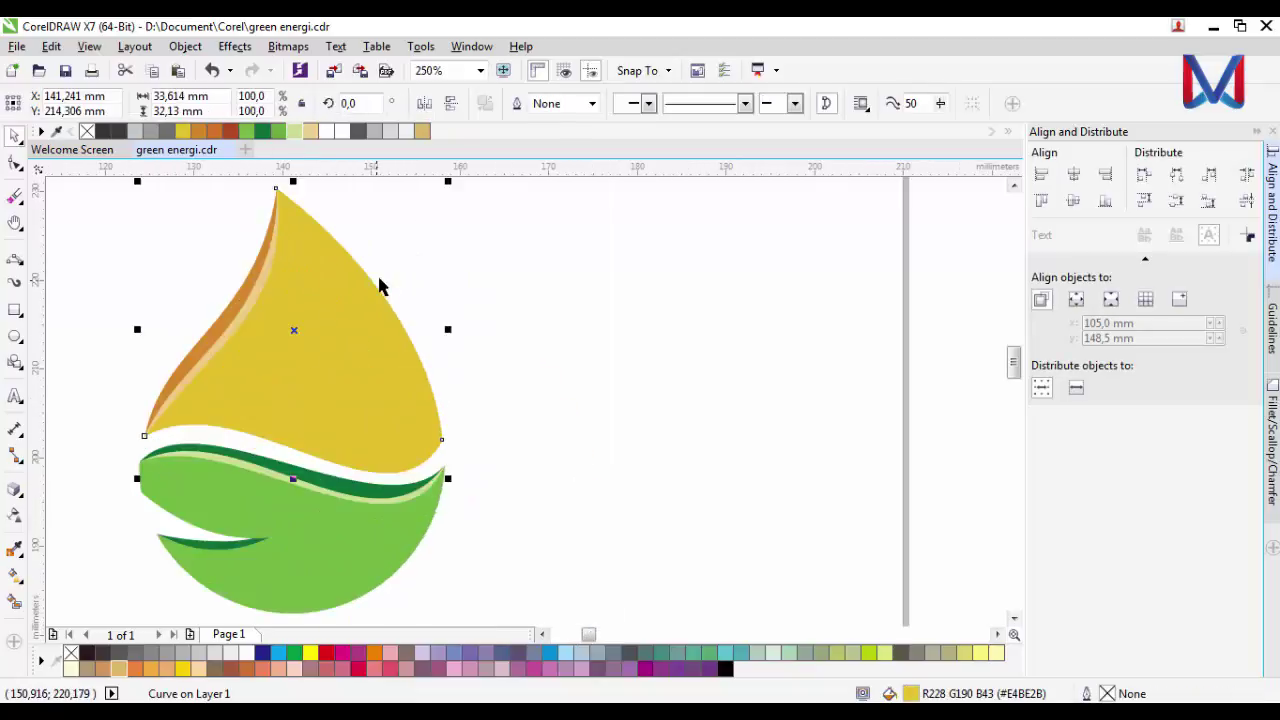
key(g)
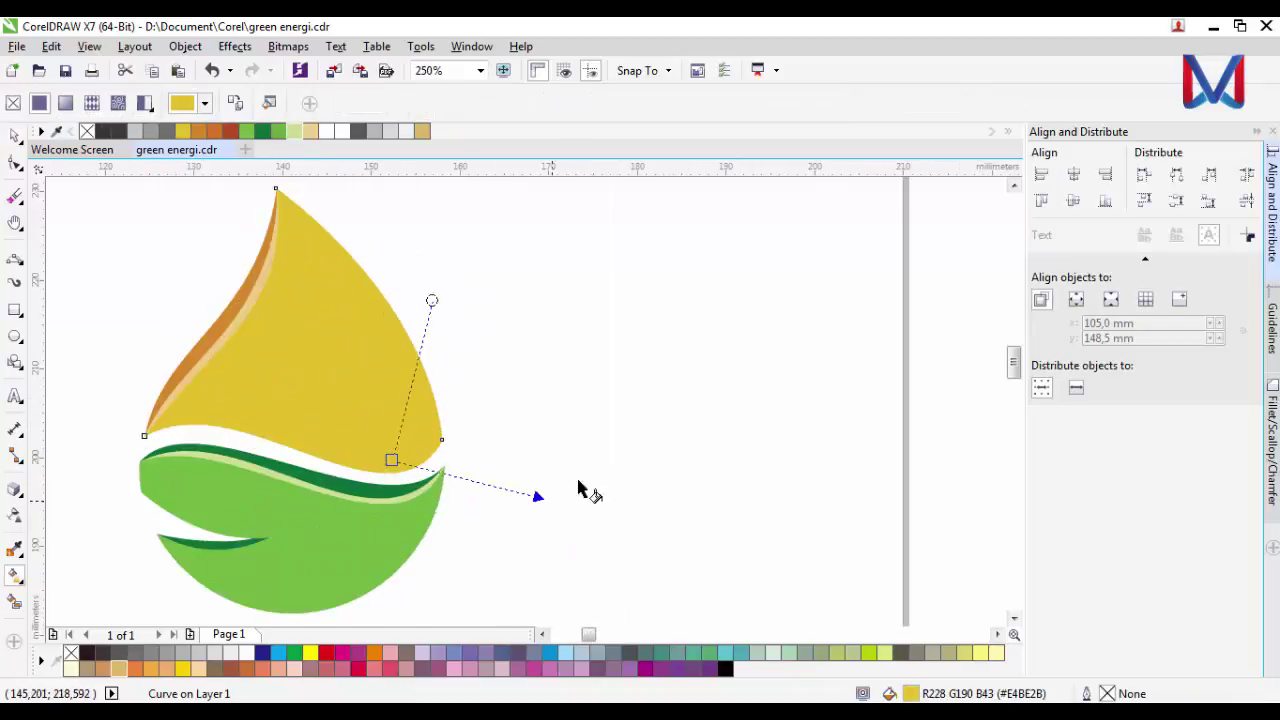
drag(578, 488, 385, 570)
drag(392, 459, 303, 336)
click(386, 571)
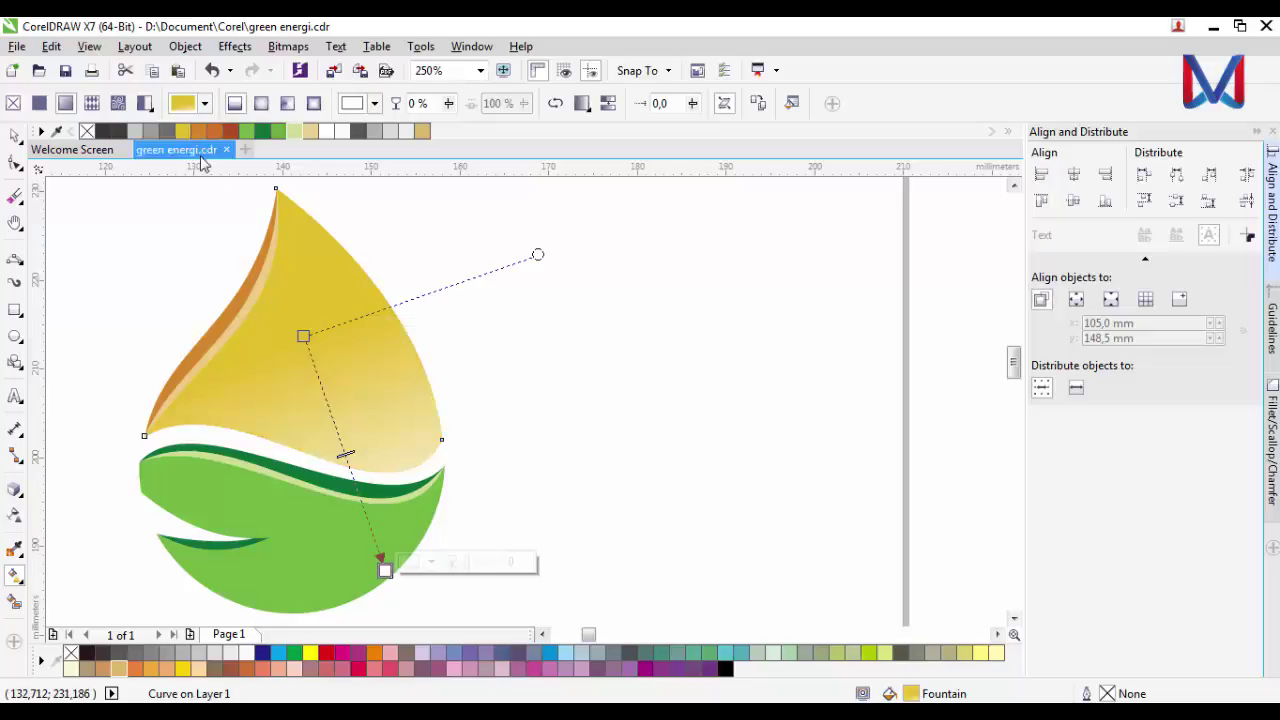
click(199, 132)
Step: Stretch the yellow piece's gradient diagonally from outside the upper orange edge to beyond the opposite lower corner
drag(303, 336, 262, 238)
drag(402, 473, 446, 504)
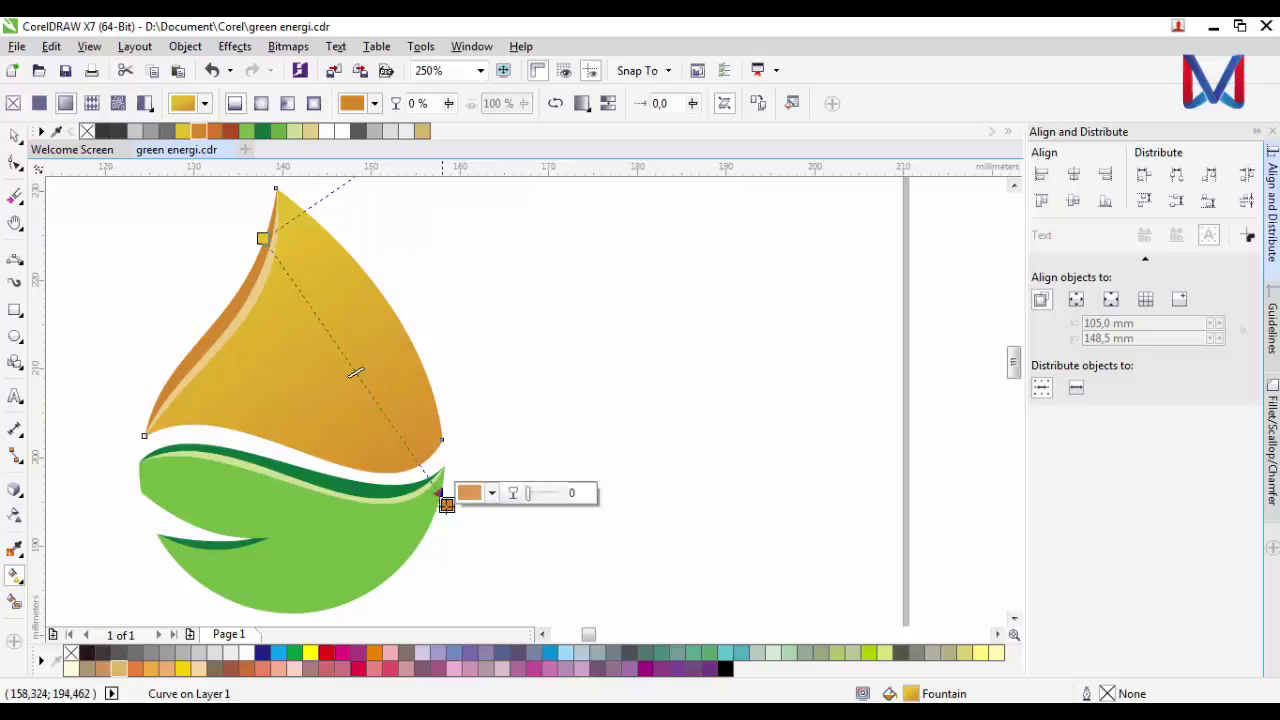
drag(262, 237, 247, 215)
drag(449, 507, 466, 542)
click(14, 136)
click(66, 209)
Step: Recolour the orange side face to darker orange #D27528
click(221, 326)
click(229, 133)
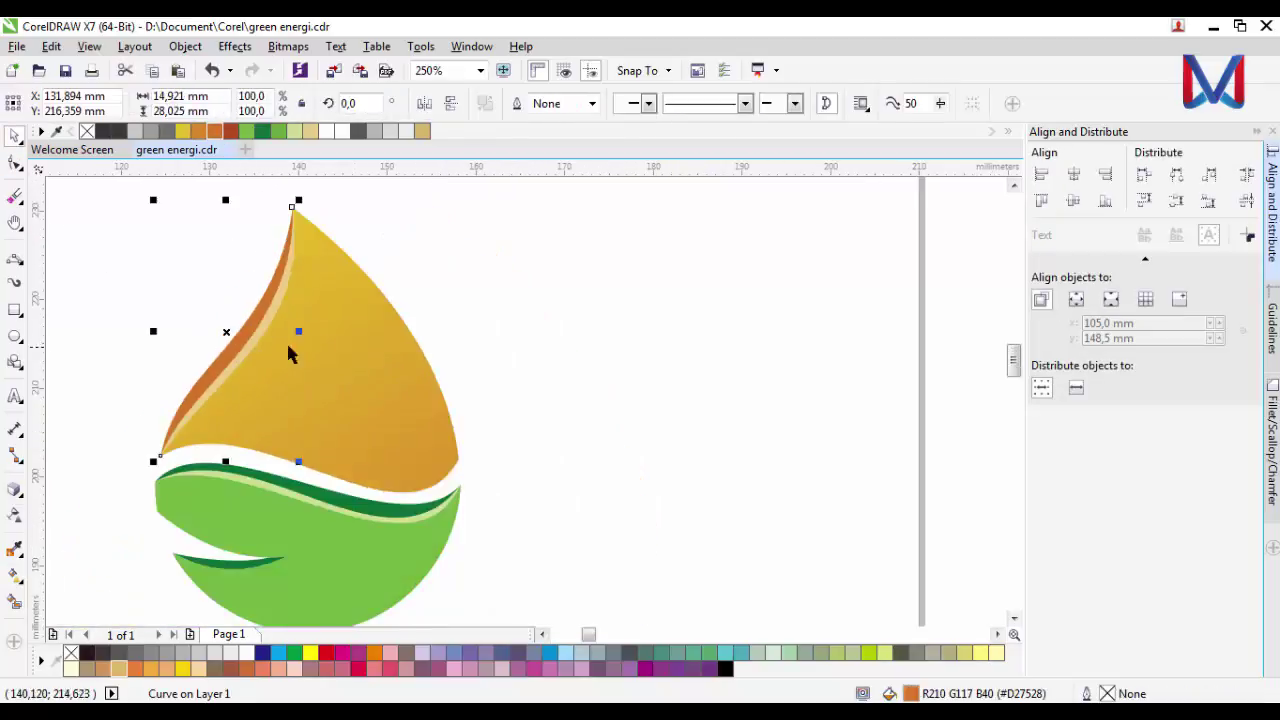
key(Escape)
Step: Apply an elliptical fountain fill to the orange side face
click(237, 350)
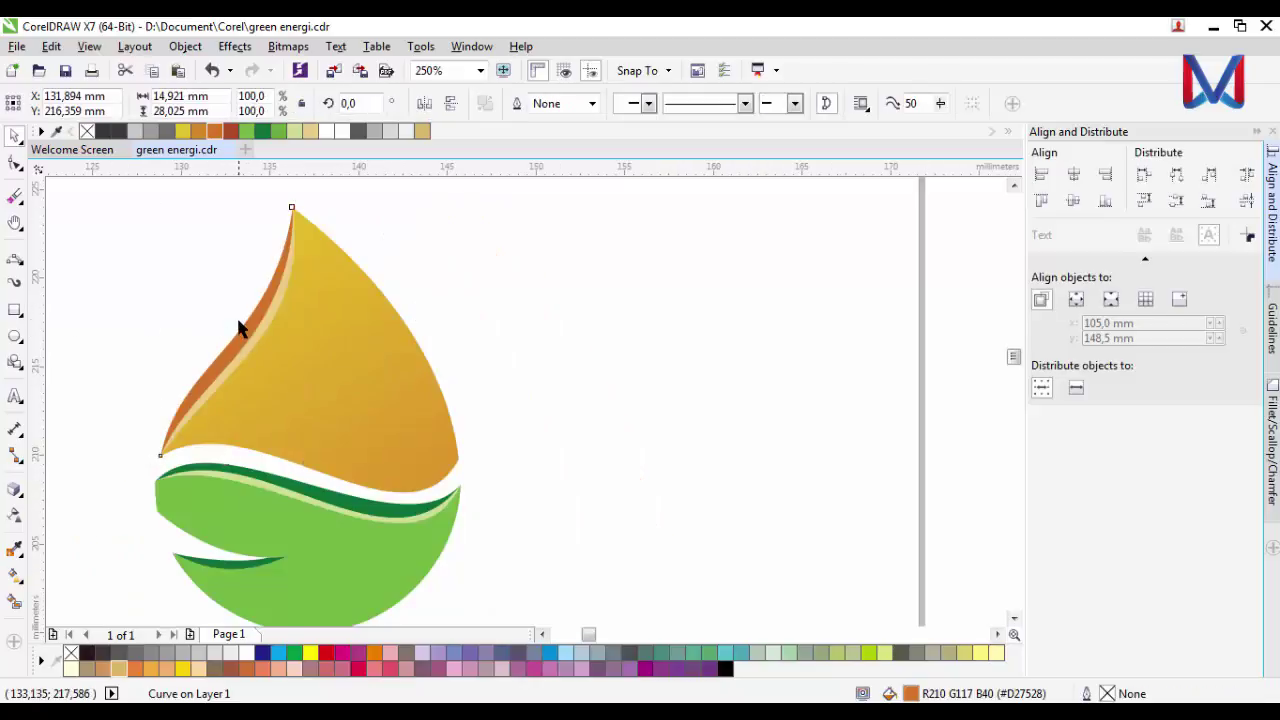
scroll(252, 358, up, 3)
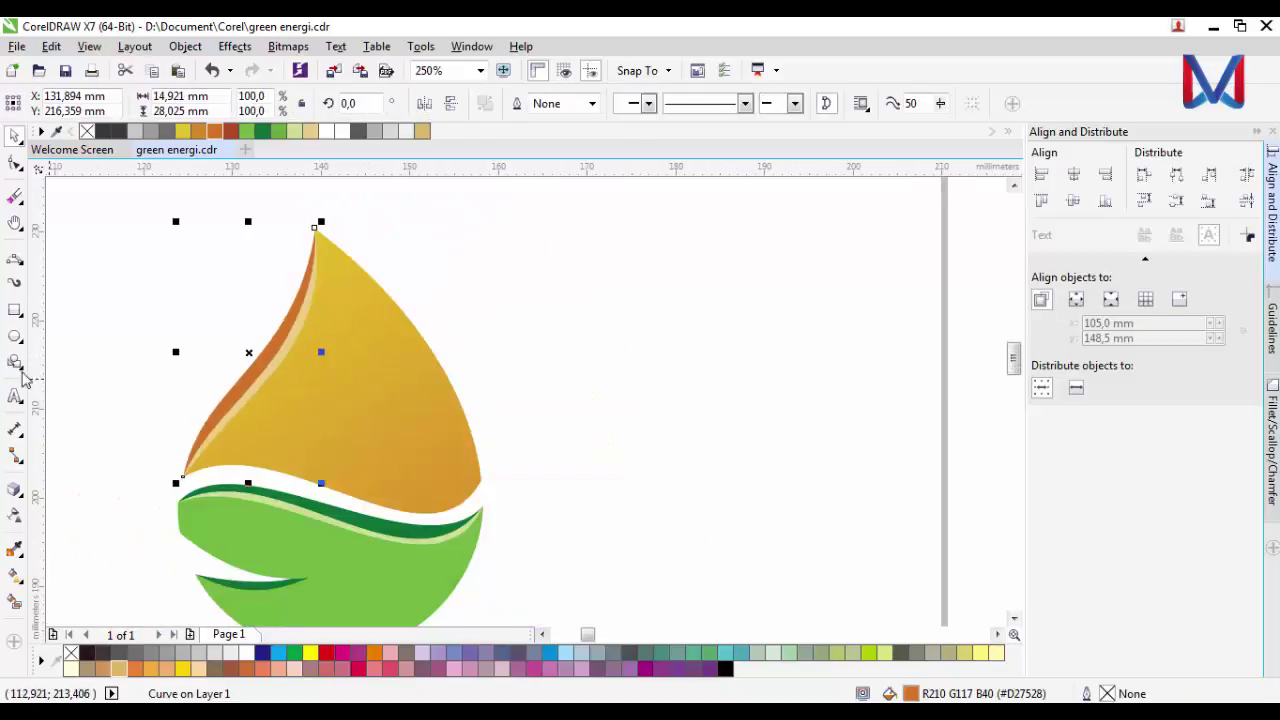
key(g)
scroll(251, 374, up, 1)
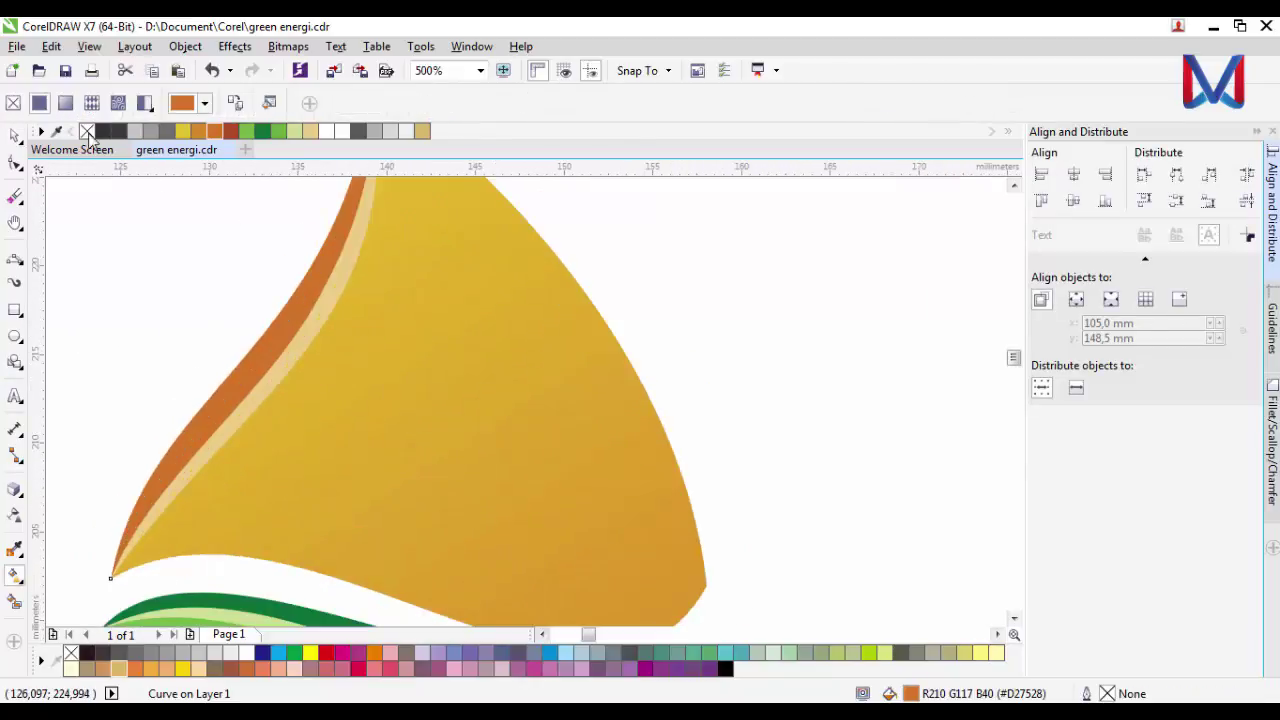
click(65, 103)
click(260, 104)
scroll(329, 369, down, 2)
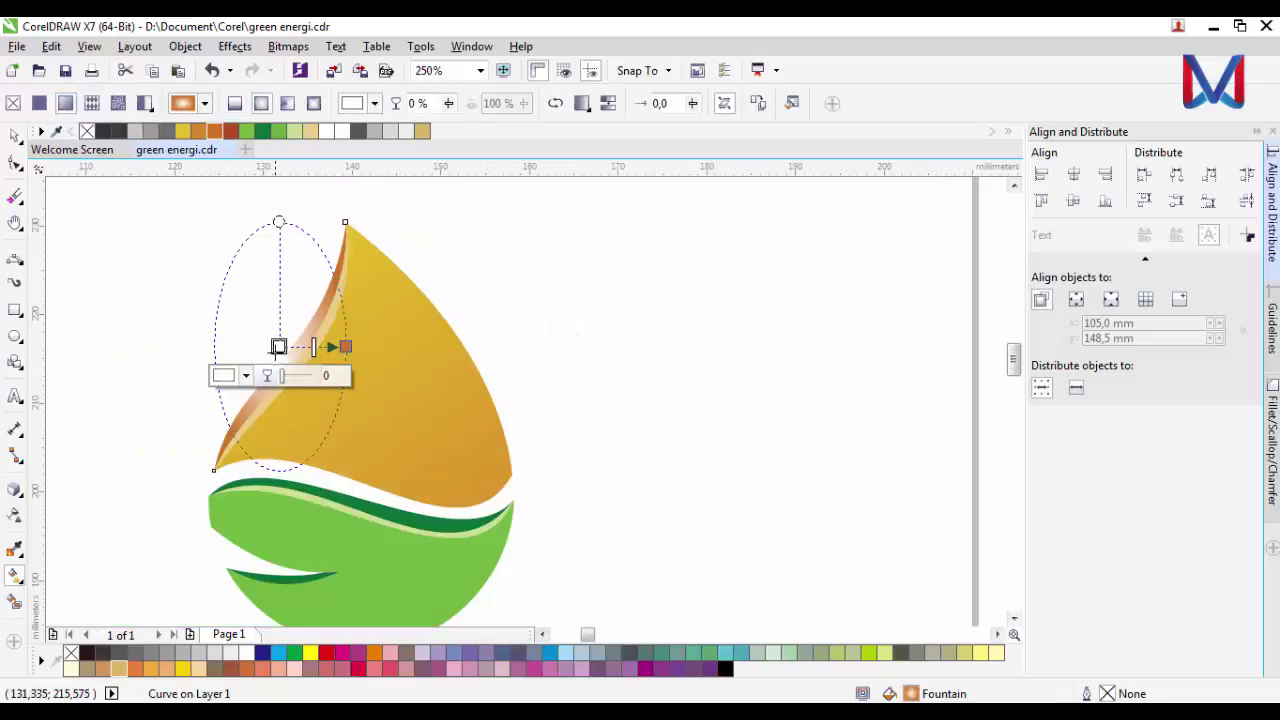
Step: Set the side face's elliptical gradient to orange #D27528 at the centre and reddish brown at the edge, and widen it
click(214, 131)
click(345, 346)
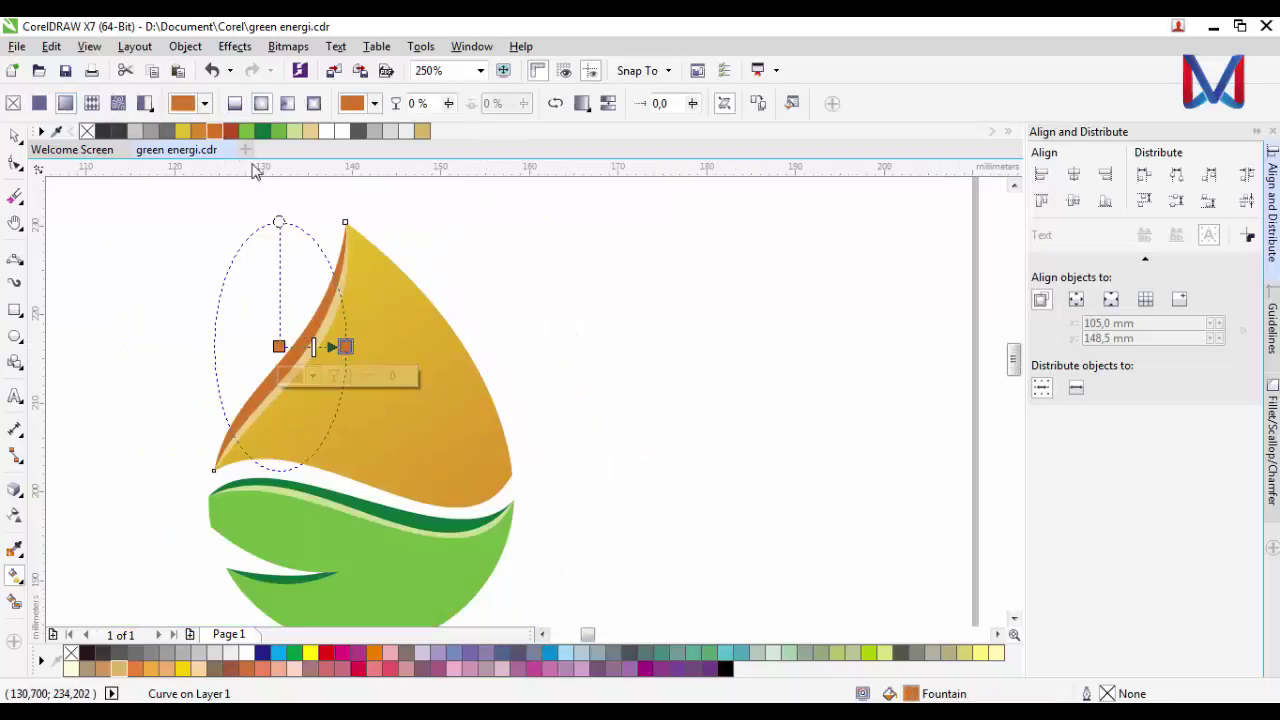
click(230, 131)
scroll(337, 343, up, 2)
scroll(337, 343, down, 2)
drag(345, 346, 552, 340)
click(14, 133)
Step: Pull in the curve handle at the tip of the light orange highlight strip to make the strip thinner
scroll(363, 417, up, 2)
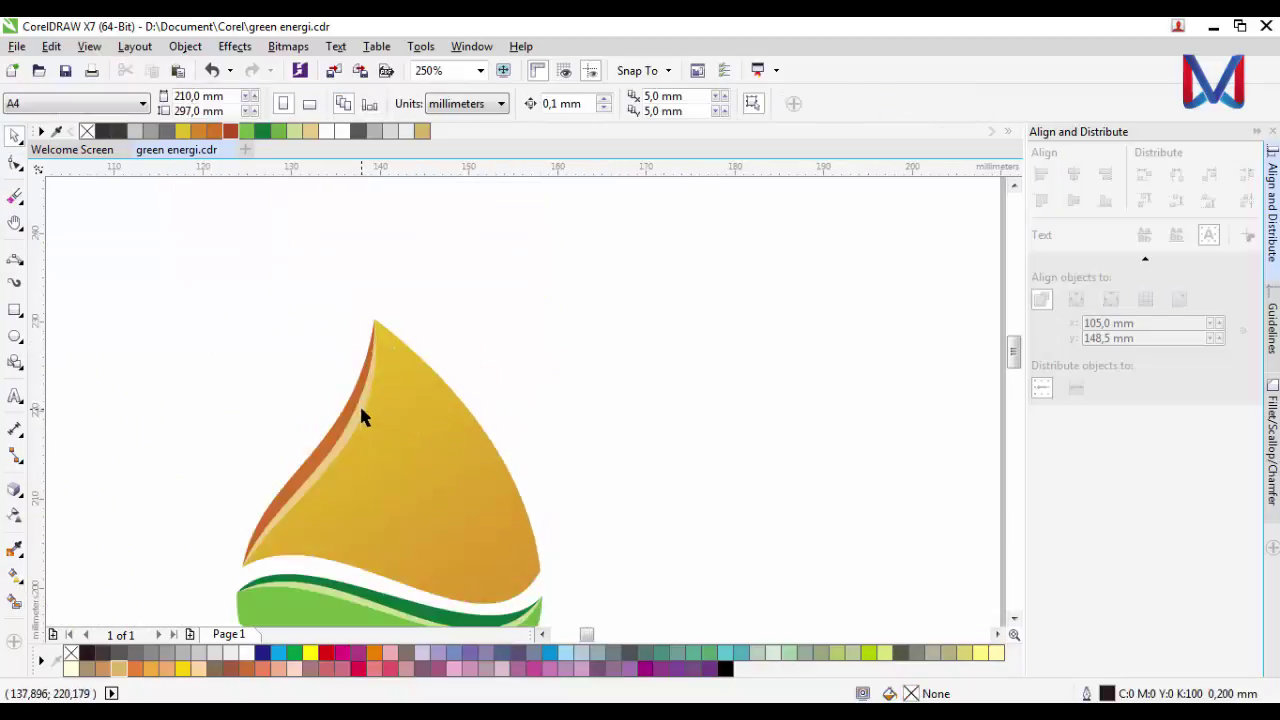
click(15, 163)
click(389, 234)
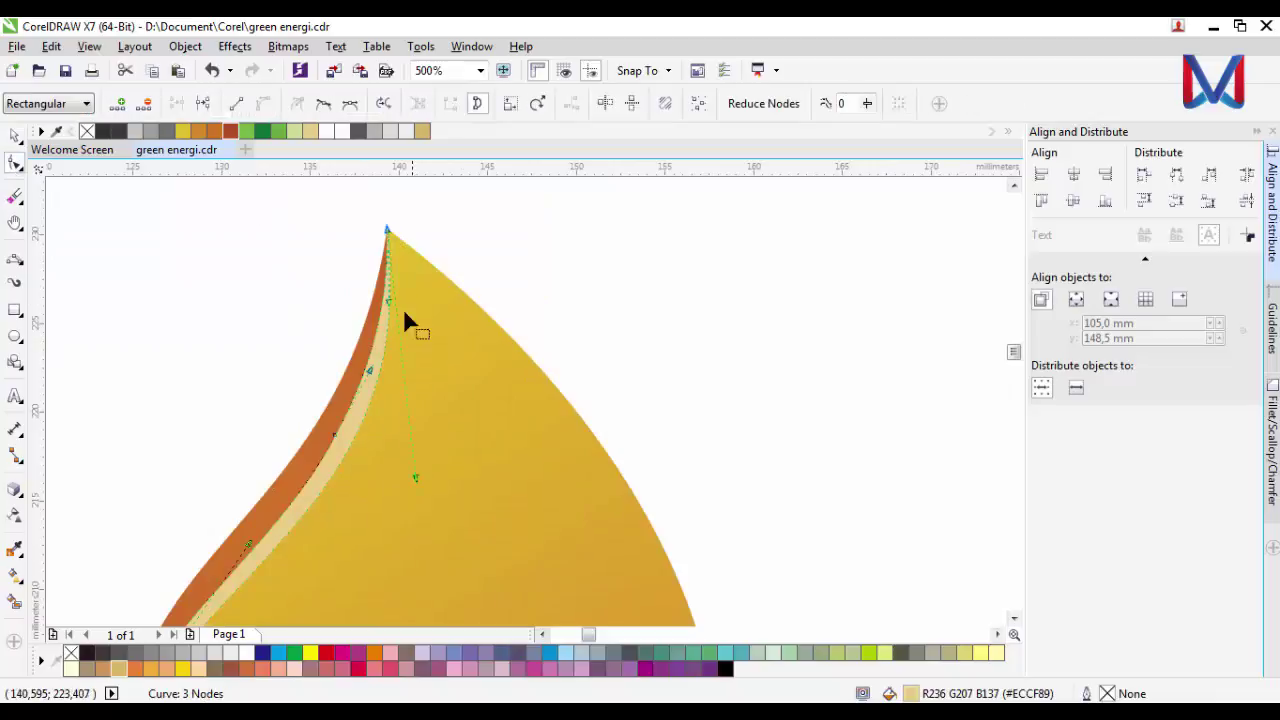
drag(416, 478, 406, 474)
scroll(329, 540, up, 2)
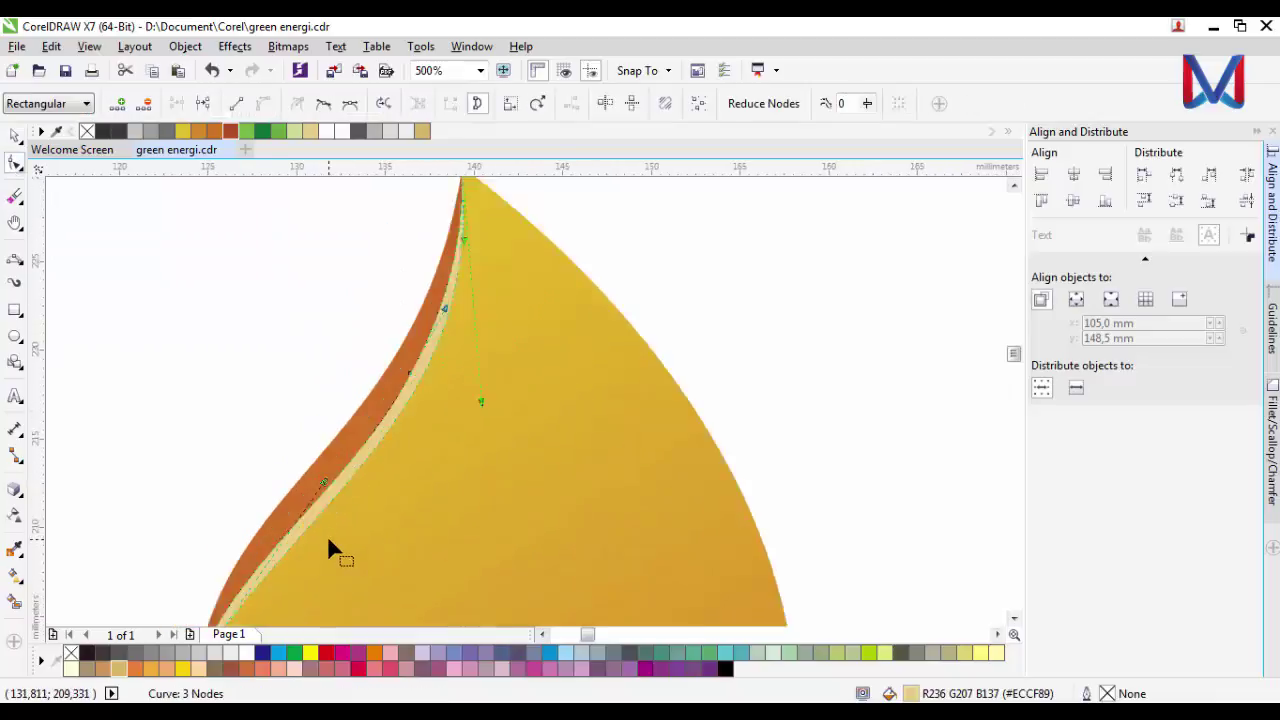
scroll(172, 572, down, 1)
drag(401, 419, 401, 413)
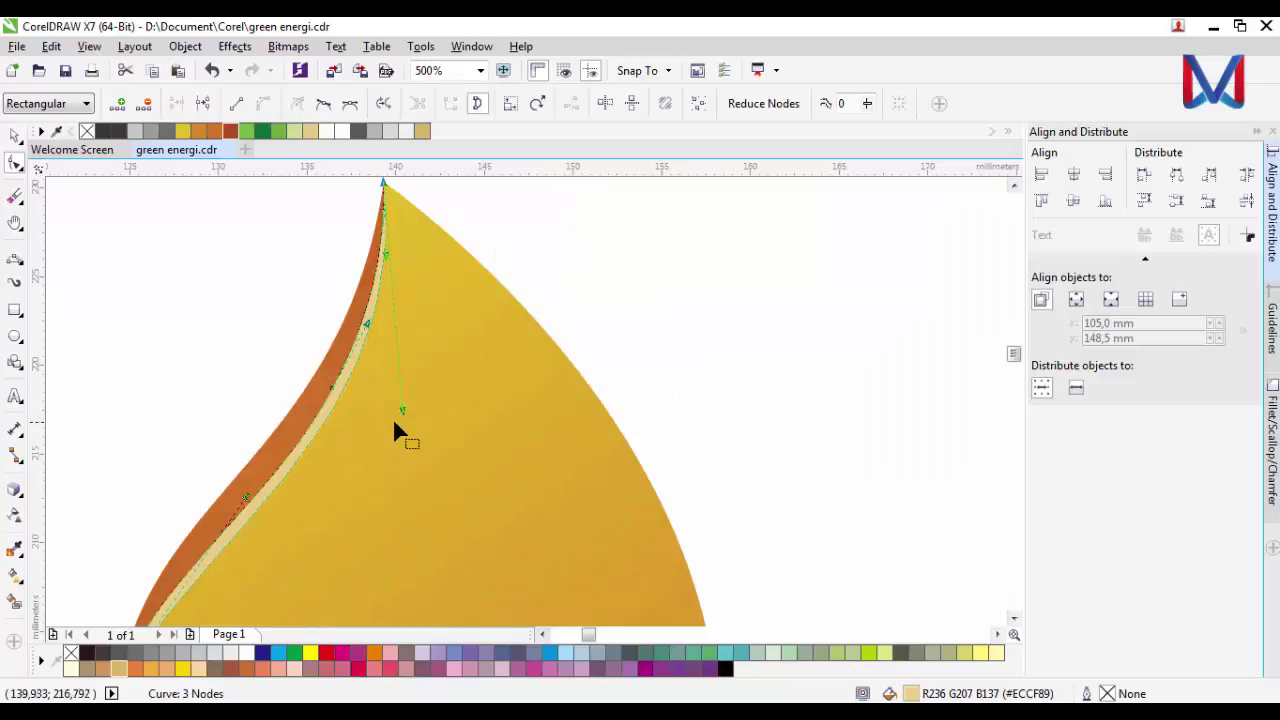
scroll(345, 450, down, 1)
click(14, 135)
click(270, 280)
scroll(369, 333, down, 1)
scroll(383, 486, up, 1)
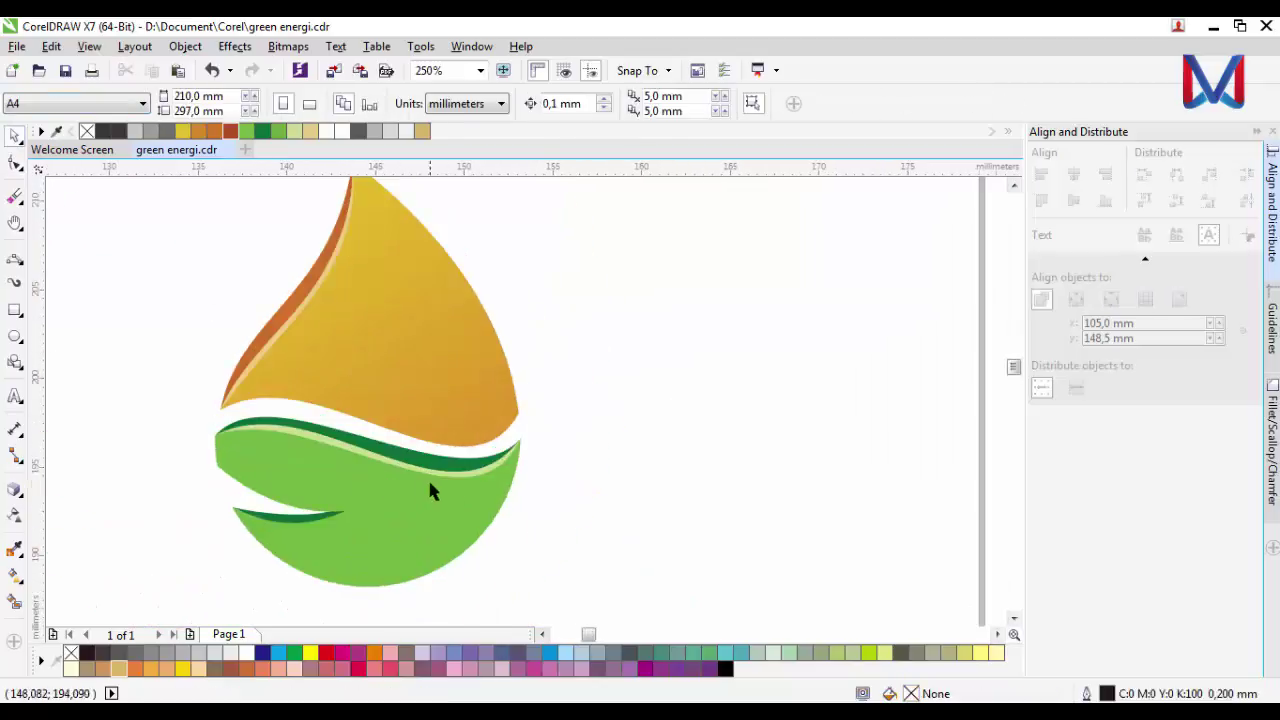
Step: Pull in the curve handles of the light green highlight strip on the base to make the strip thinner
scroll(431, 485, up, 1)
click(489, 465)
click(15, 165)
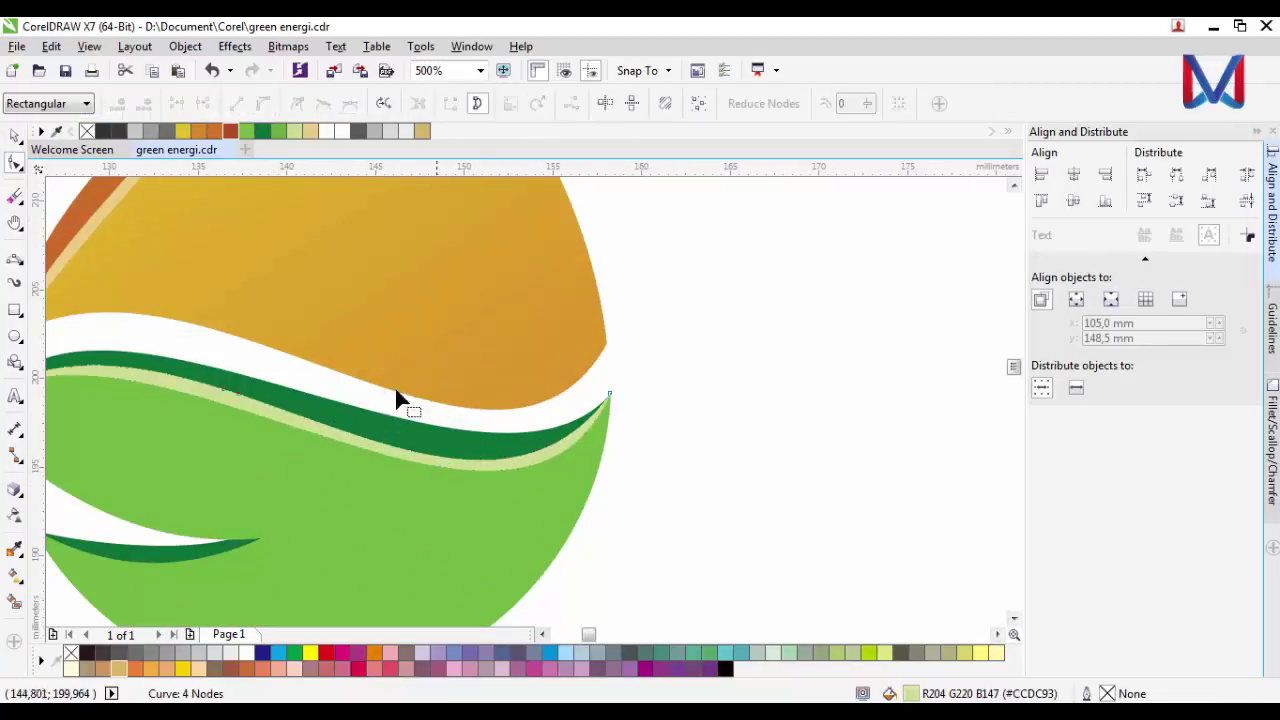
mouse_move(517, 603)
mouse_down()
mouse_move(518, 589)
mouse_move(526, 605)
mouse_up()
scroll(526, 605, down, 1)
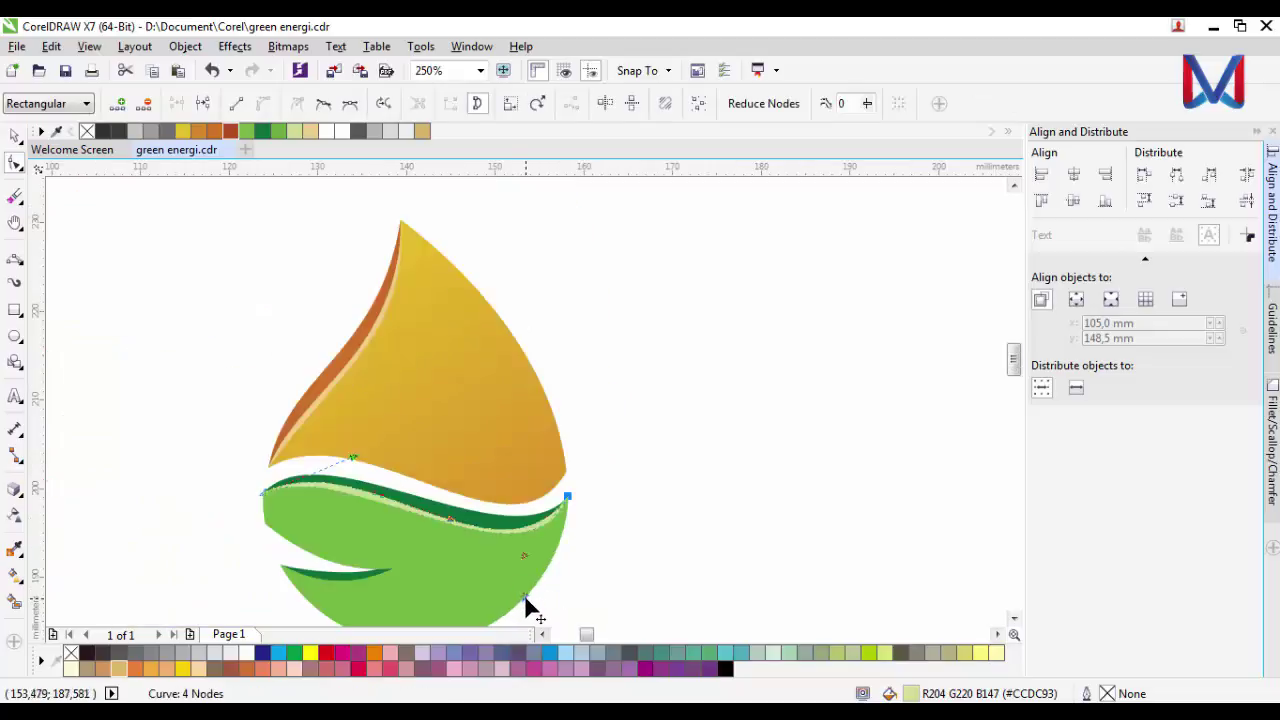
scroll(338, 500, up, 1)
scroll(439, 420, up, 1)
drag(439, 417, 437, 403)
scroll(406, 413, down, 2)
Step: Add a node on the lower edge of the light green highlight strip and shift it slightly to refine the curve
scroll(567, 502, up, 2)
click(117, 103)
scroll(372, 437, up, 1)
drag(405, 396, 400, 403)
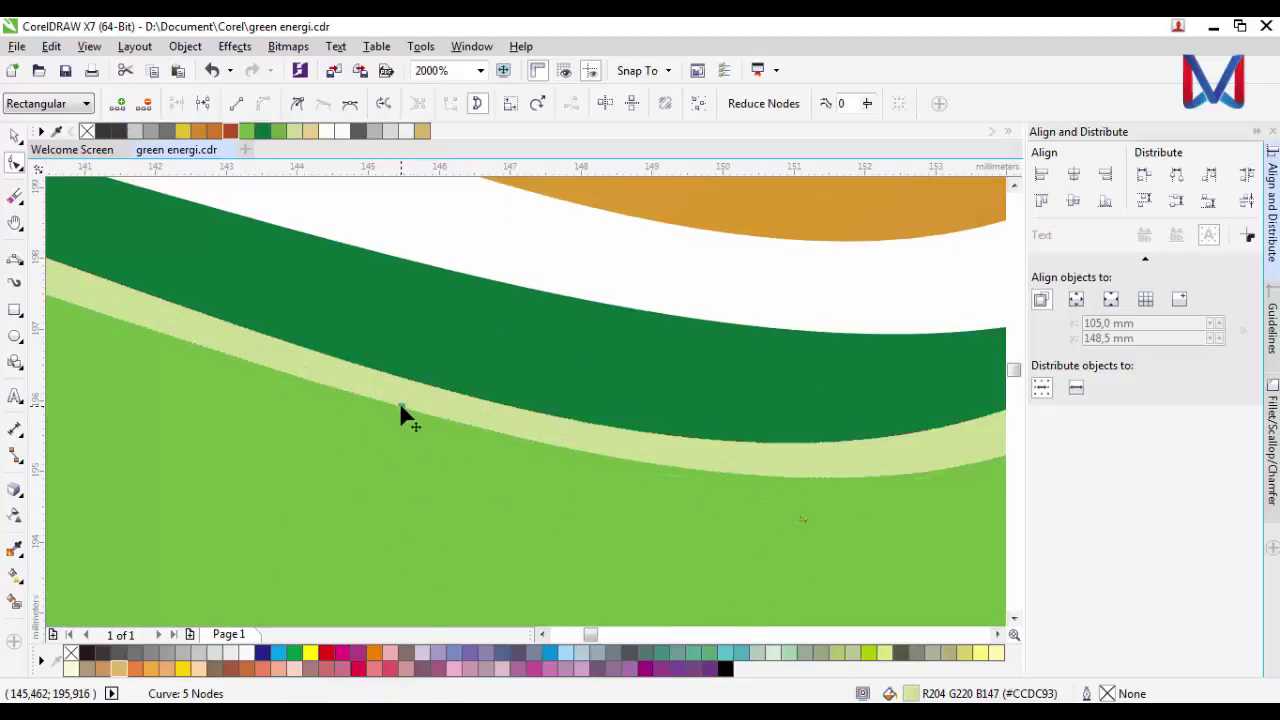
scroll(400, 403, down, 2)
click(14, 136)
key(Escape)
scroll(470, 488, down, 1)
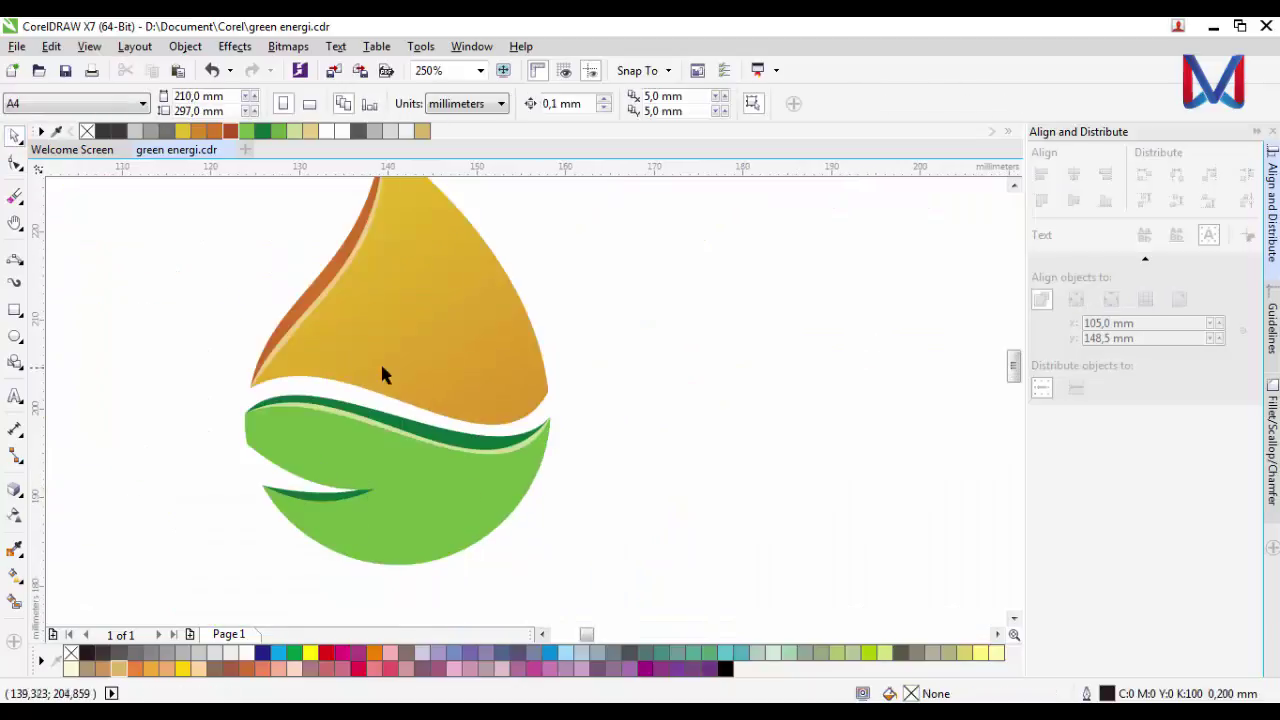
Step: Examine the elliptical fountain fill on the orange side face
scroll(380, 373, down, 1)
scroll(466, 400, up, 2)
click(369, 337)
scroll(330, 395, down, 1)
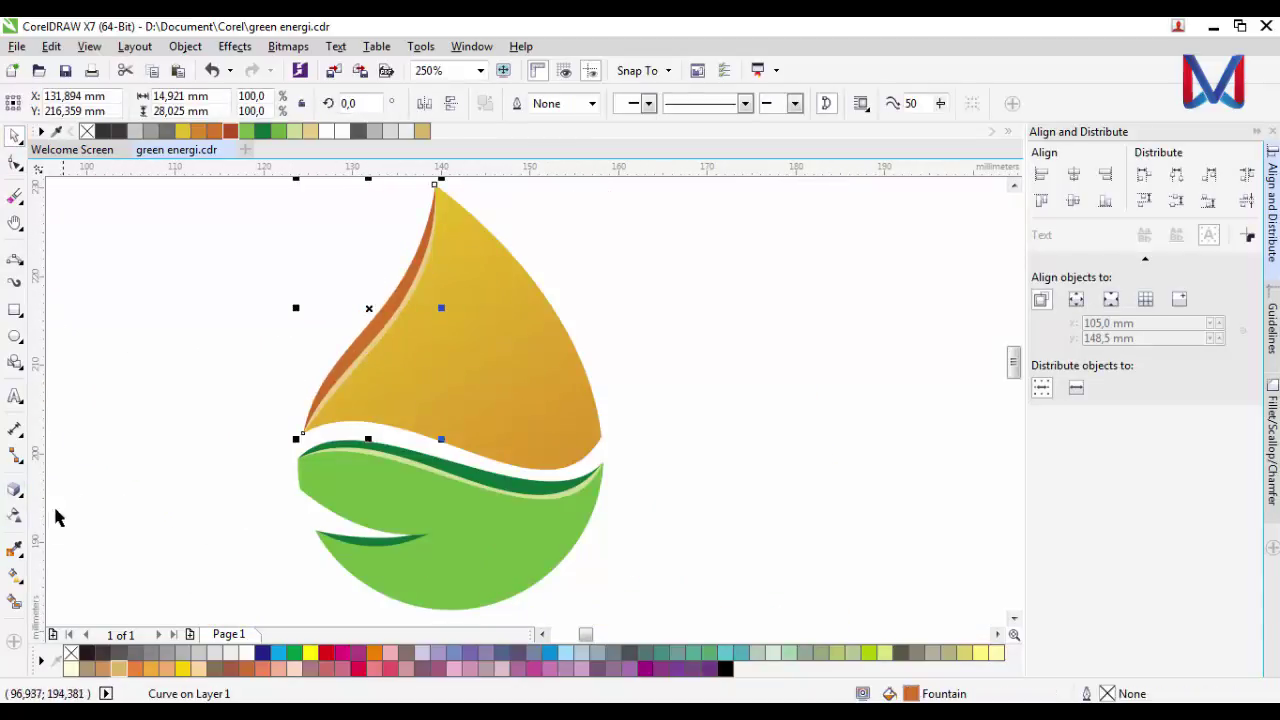
key(g)
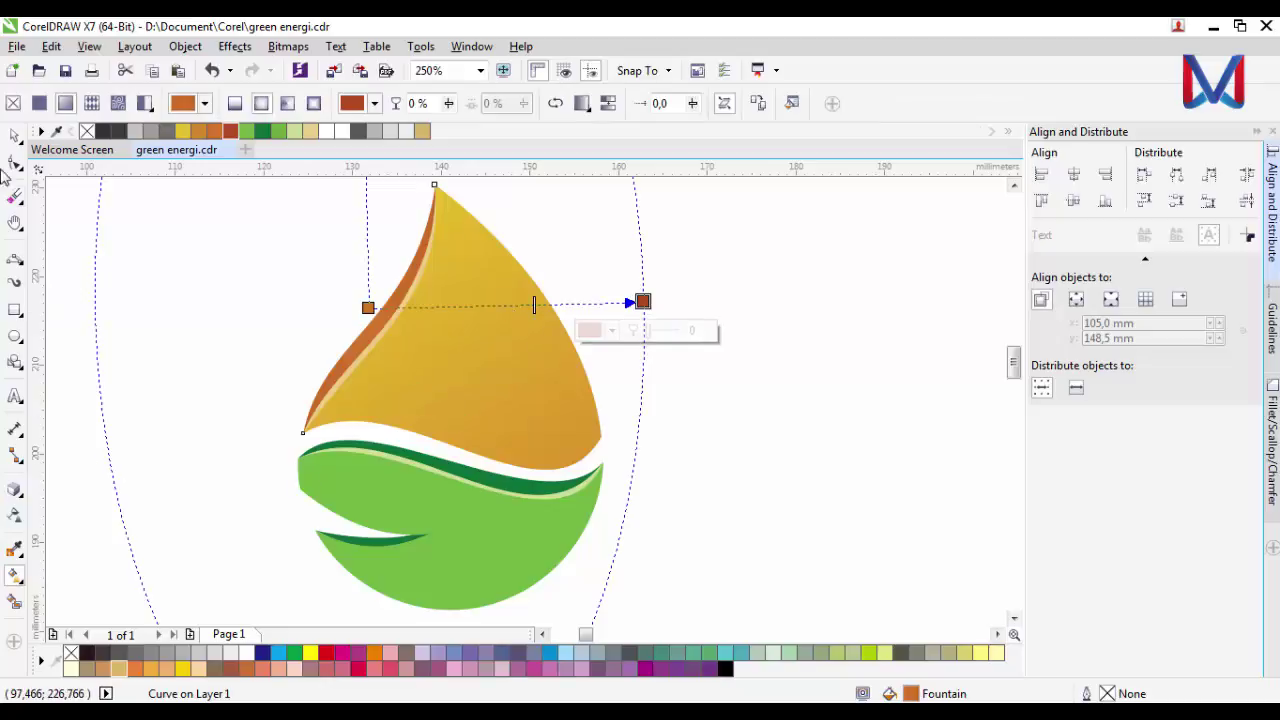
click(14, 134)
click(734, 367)
Step: Apply a diagonal linear fountain fill to the green base, from light green at the upper left to dark green at the lower right
scroll(532, 356, down, 1)
click(525, 465)
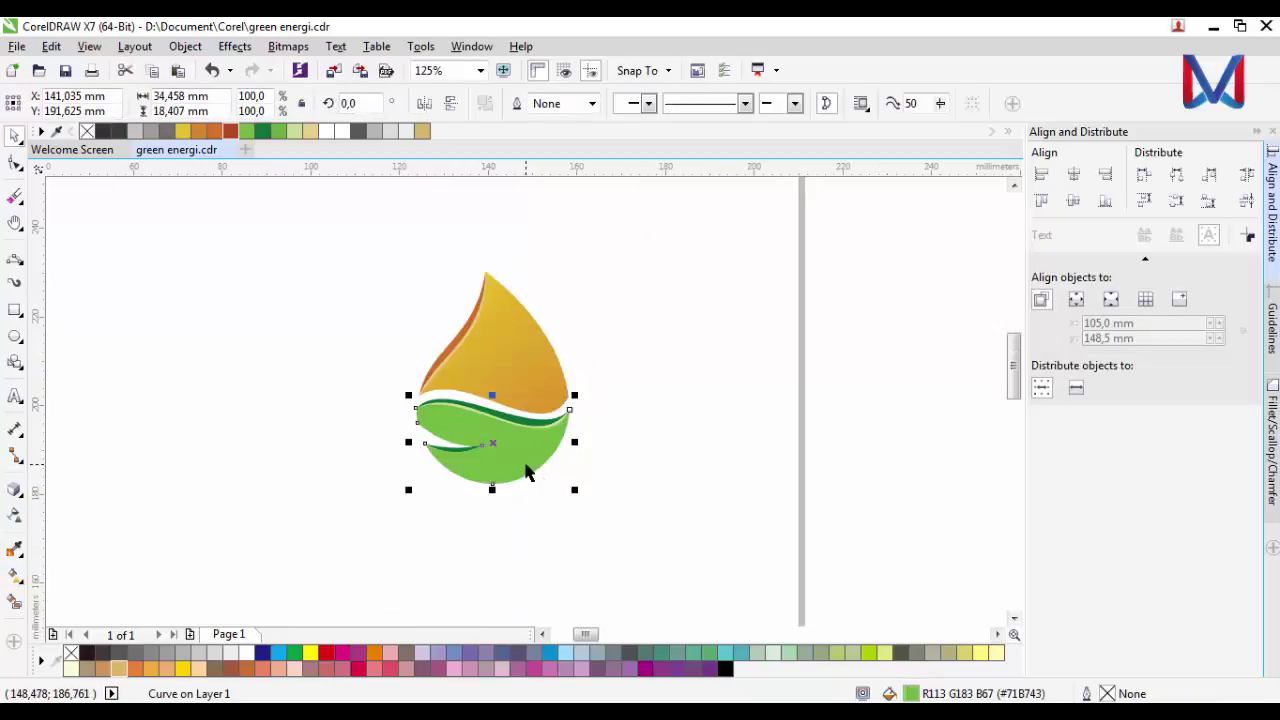
scroll(525, 465, up, 1)
key(g)
drag(522, 484, 577, 531)
click(263, 131)
drag(413, 361, 411, 355)
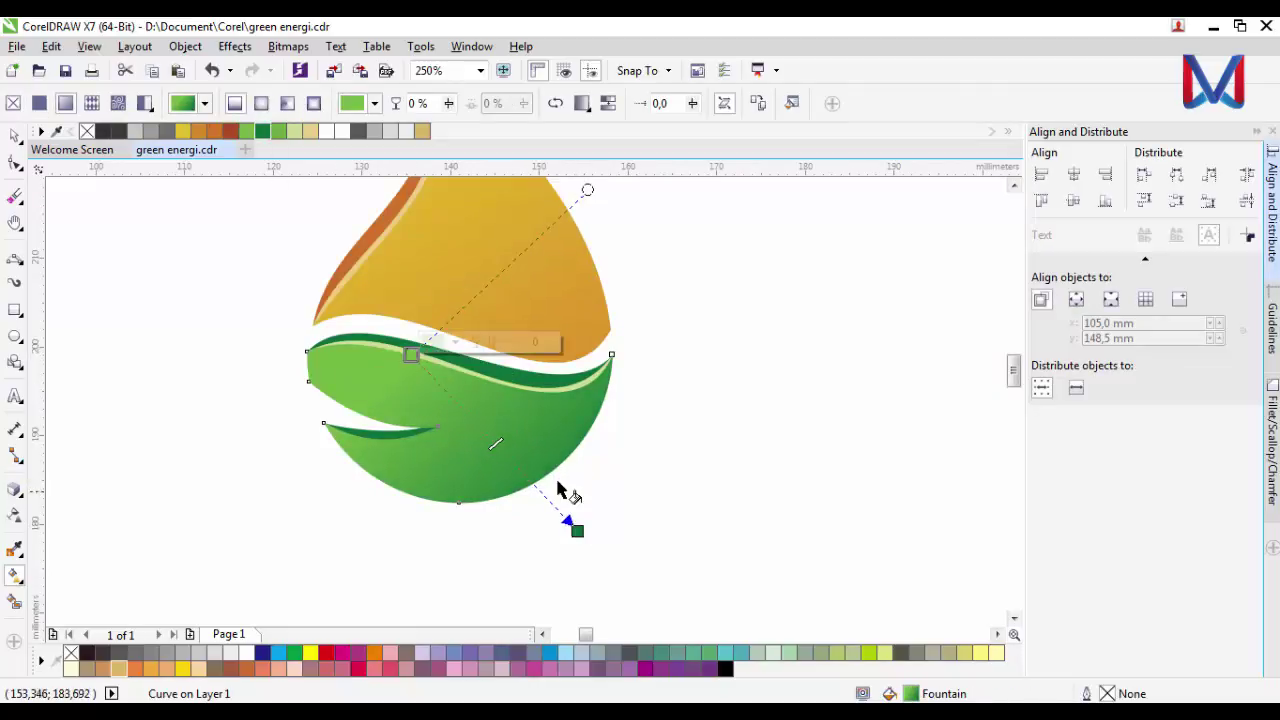
click(578, 530)
Step: Apply a wide elliptical fountain fill to the dark green face along the base's upper edge, light green at the centre and dark green outside
click(508, 381)
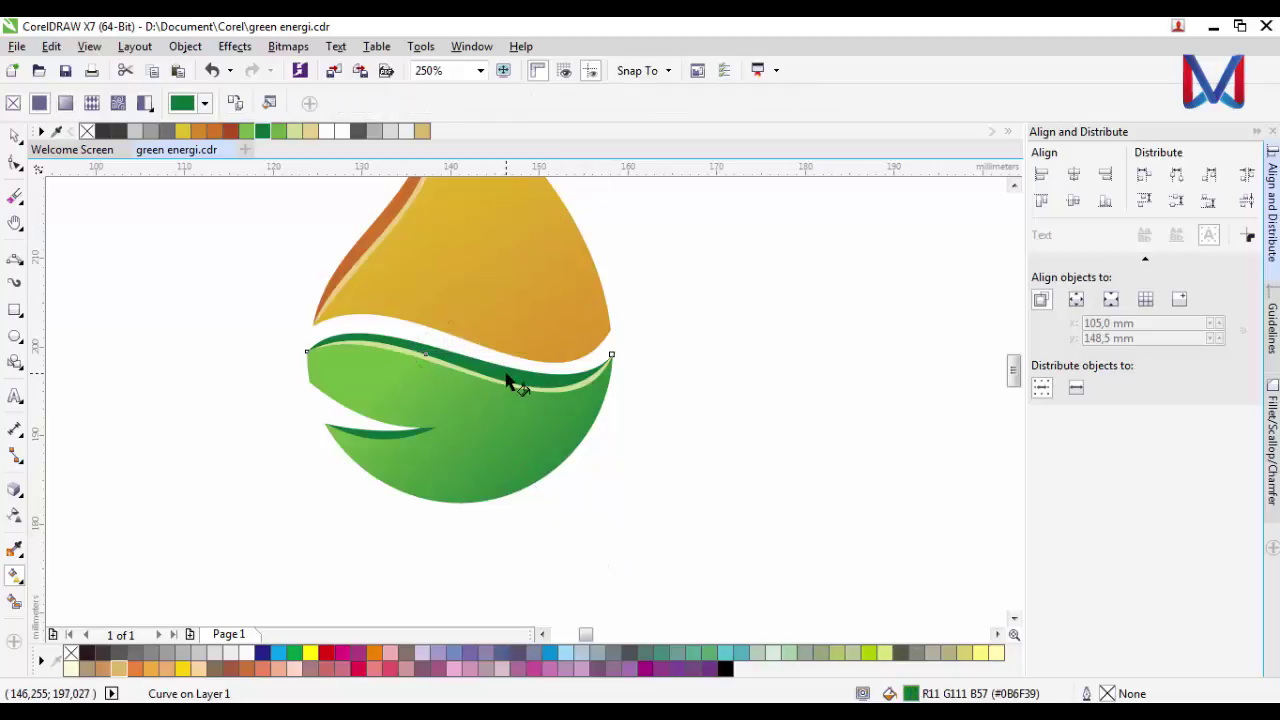
drag(506, 380, 452, 302)
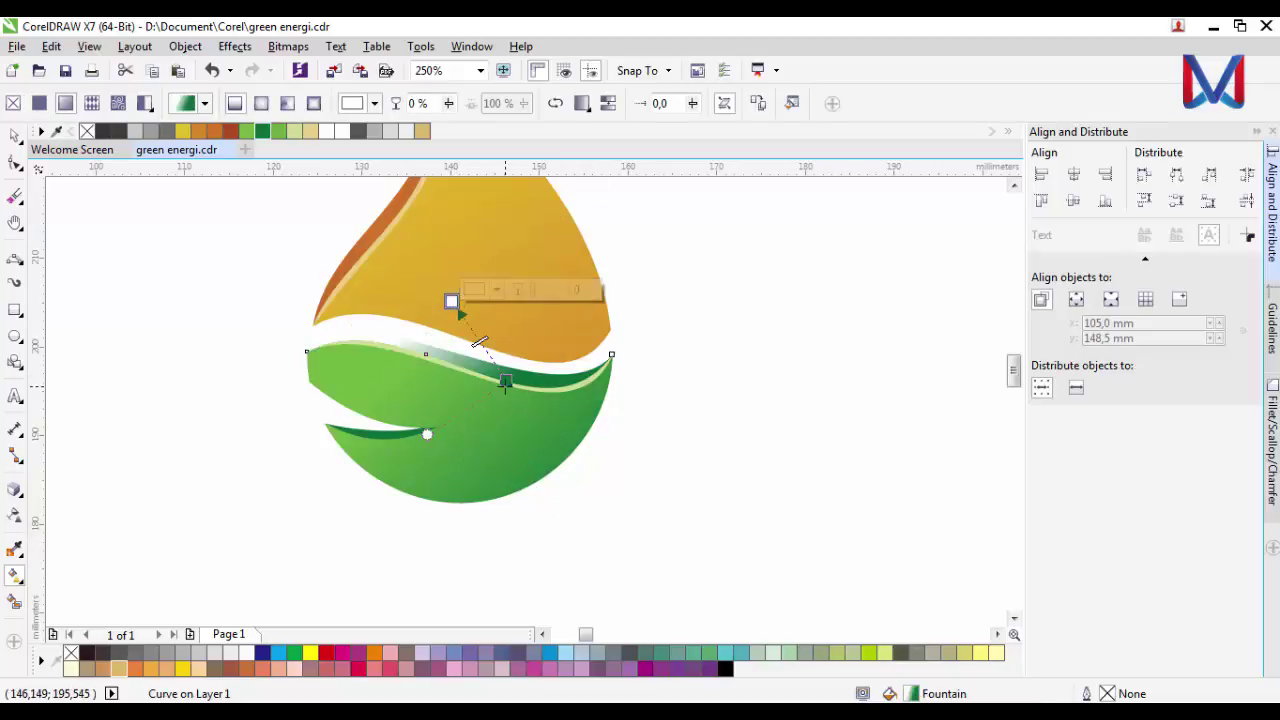
click(262, 103)
mouse_move(521, 384)
mouse_down()
mouse_move(540, 368)
mouse_move(541, 379)
mouse_up()
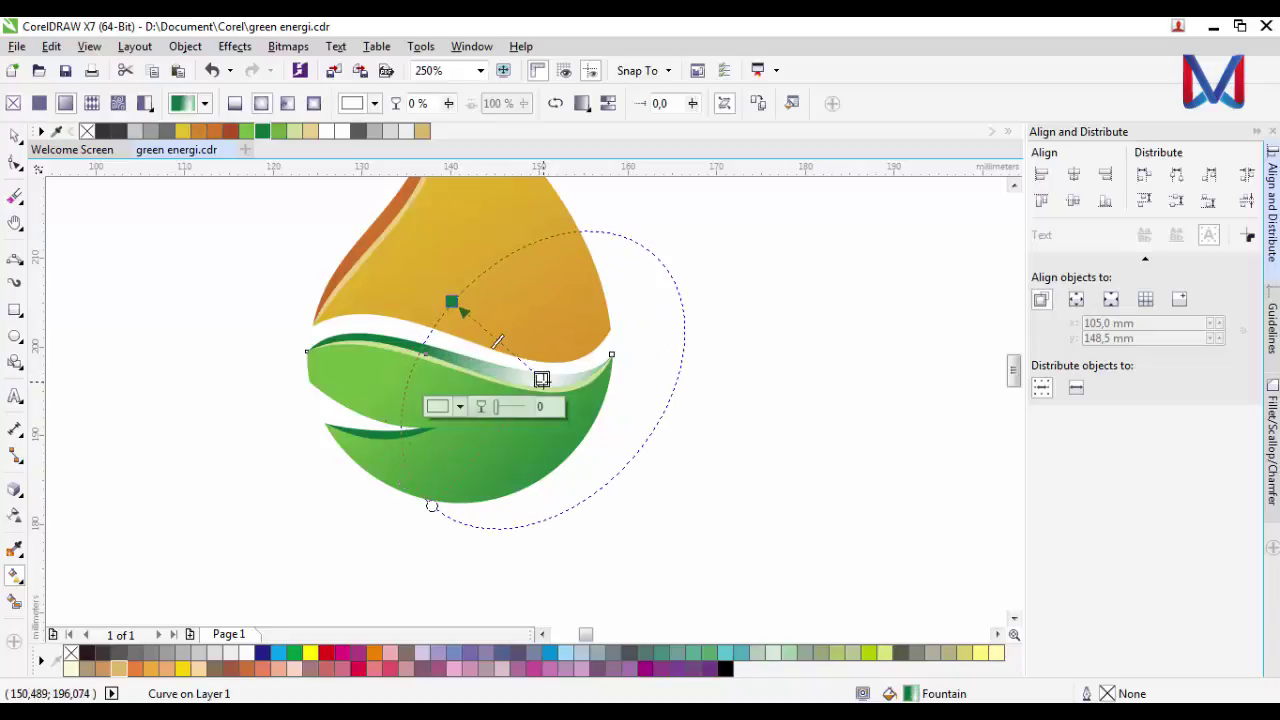
click(281, 137)
drag(452, 302, 355, 279)
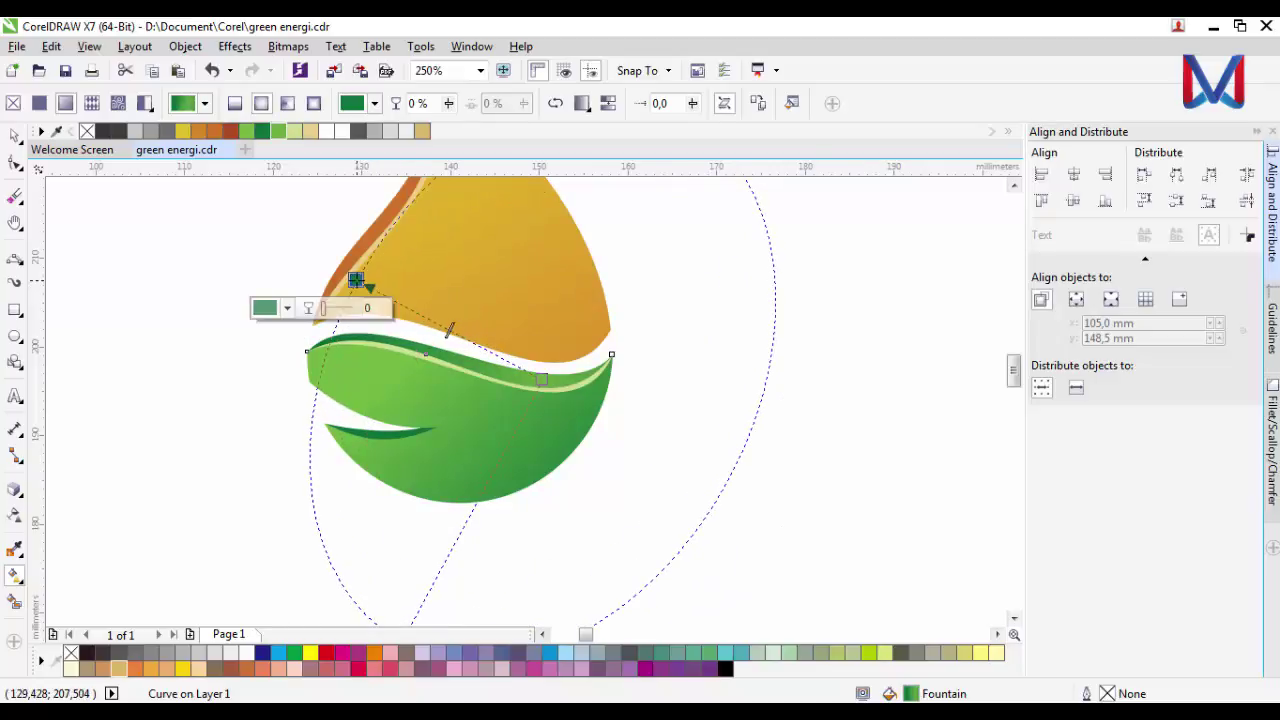
key(space)
click(136, 304)
Step: Adjust the curve handles of the light green highlight strip to slim its right end and middle
scroll(414, 384, down, 1)
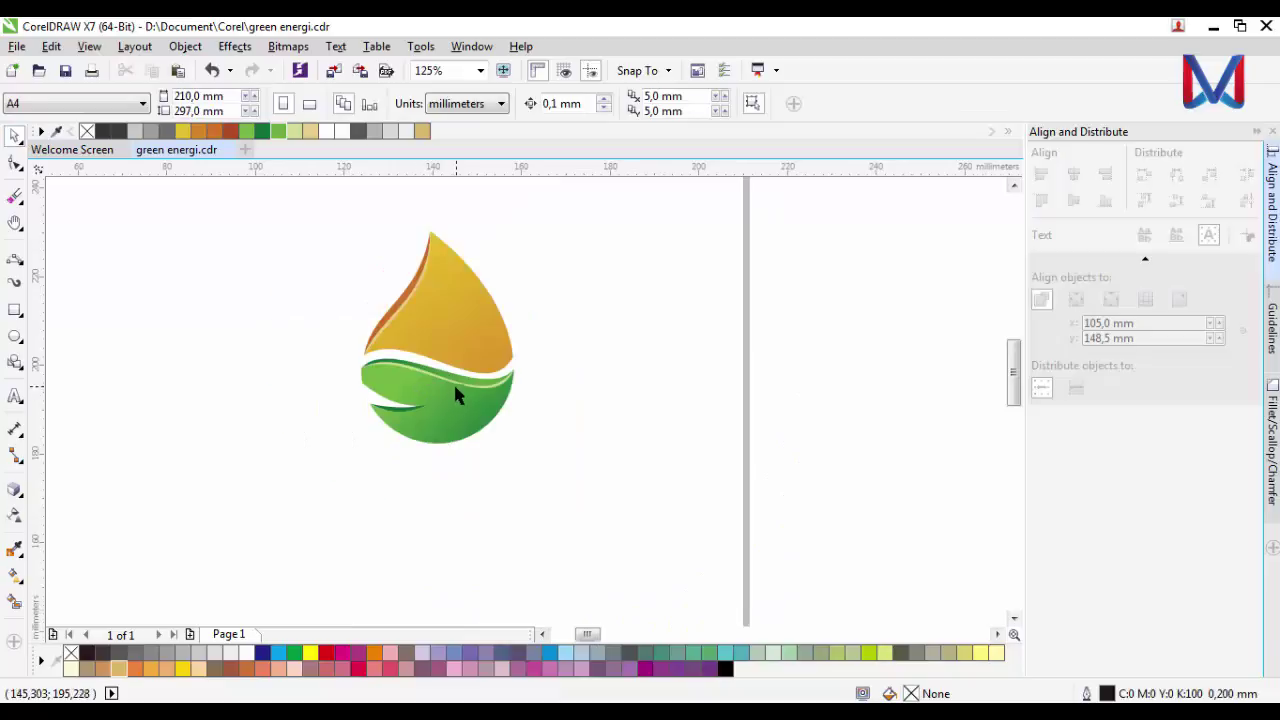
scroll(456, 386, up, 3)
click(651, 388)
click(14, 163)
click(457, 364)
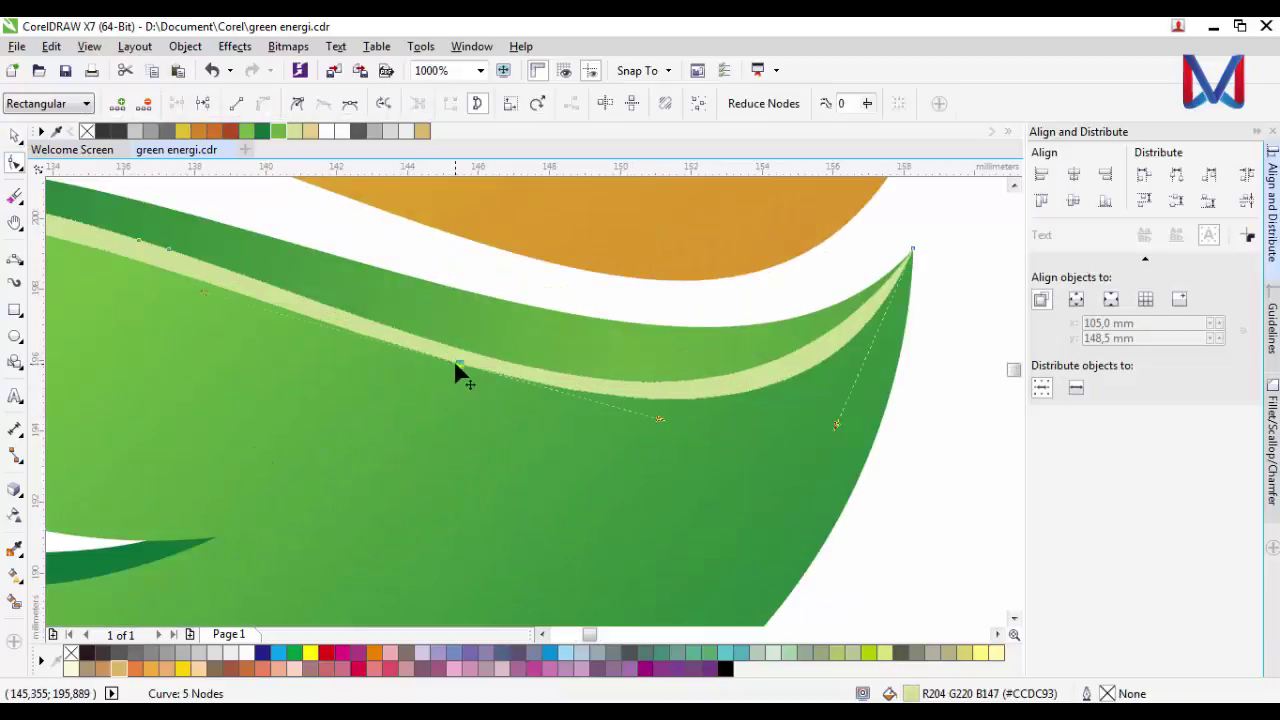
drag(836, 424, 834, 414)
scroll(829, 430, down, 1)
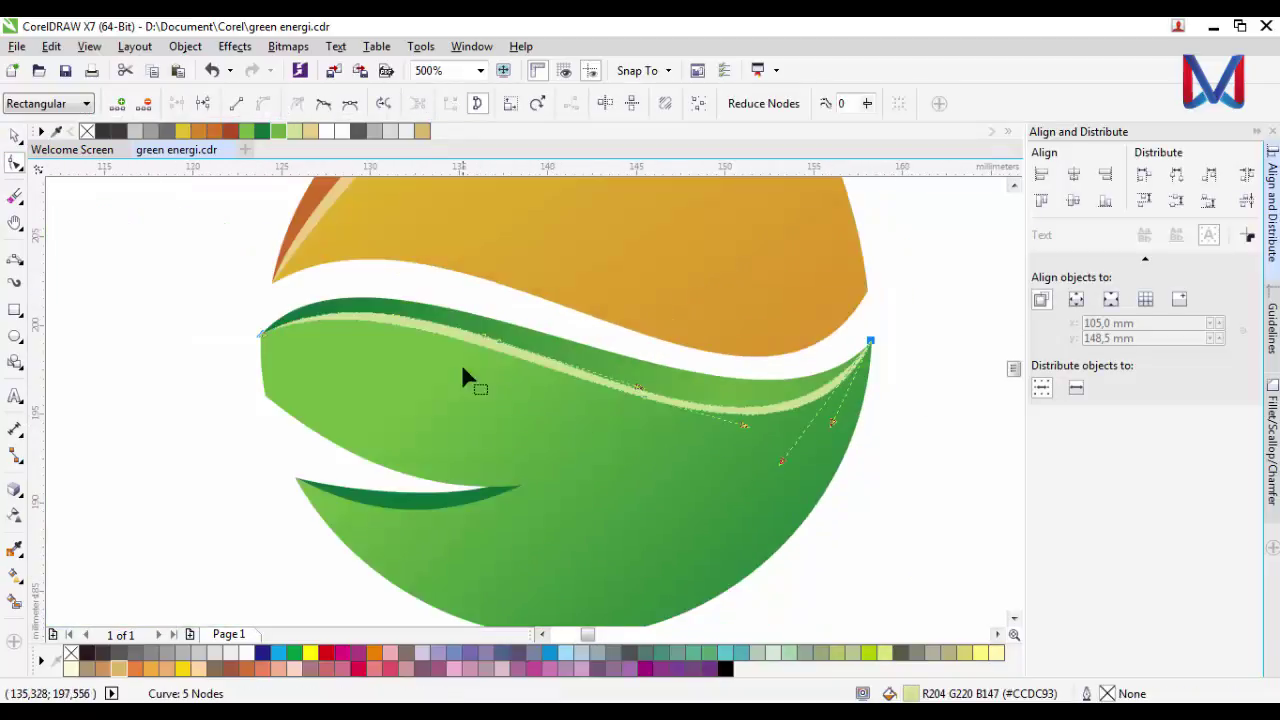
scroll(460, 362, up, 1)
drag(573, 360, 572, 357)
scroll(572, 357, down, 1)
click(18, 137)
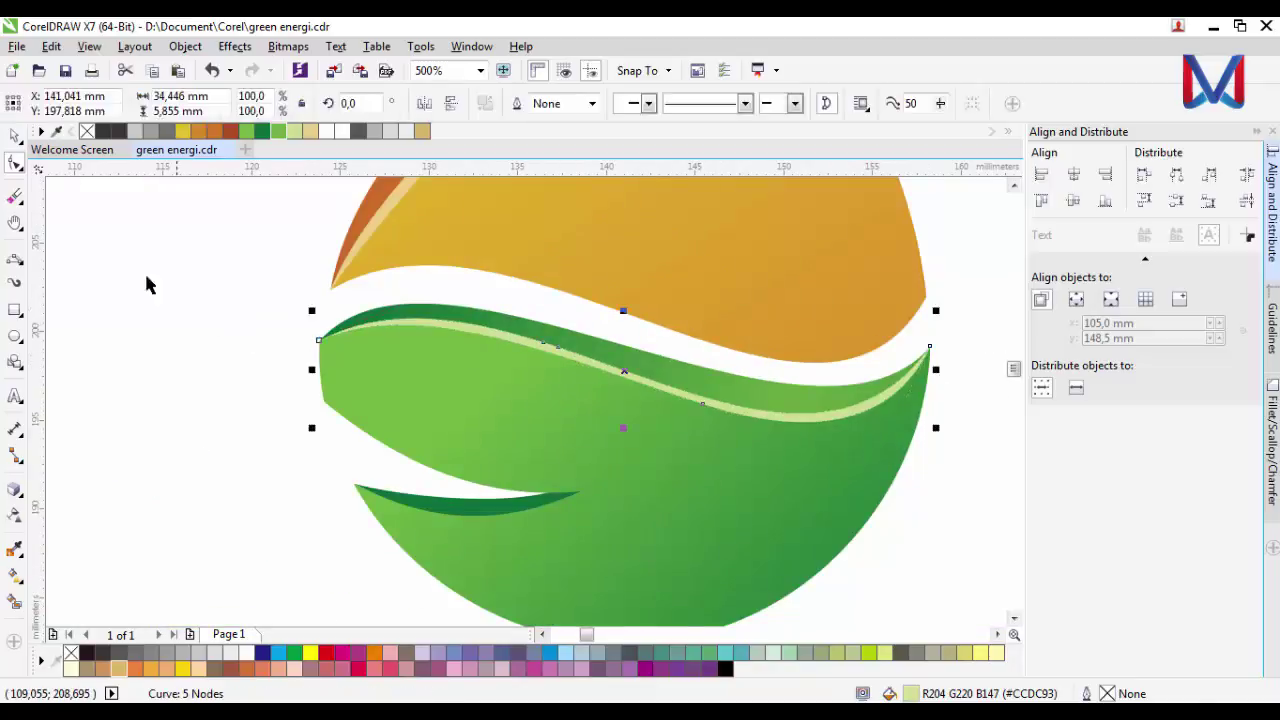
click(146, 279)
Step: Apply an elliptical fountain fill to the dark green face under the notch, with dark green at the outer edge
scroll(278, 386, down, 1)
scroll(142, 376, down, 1)
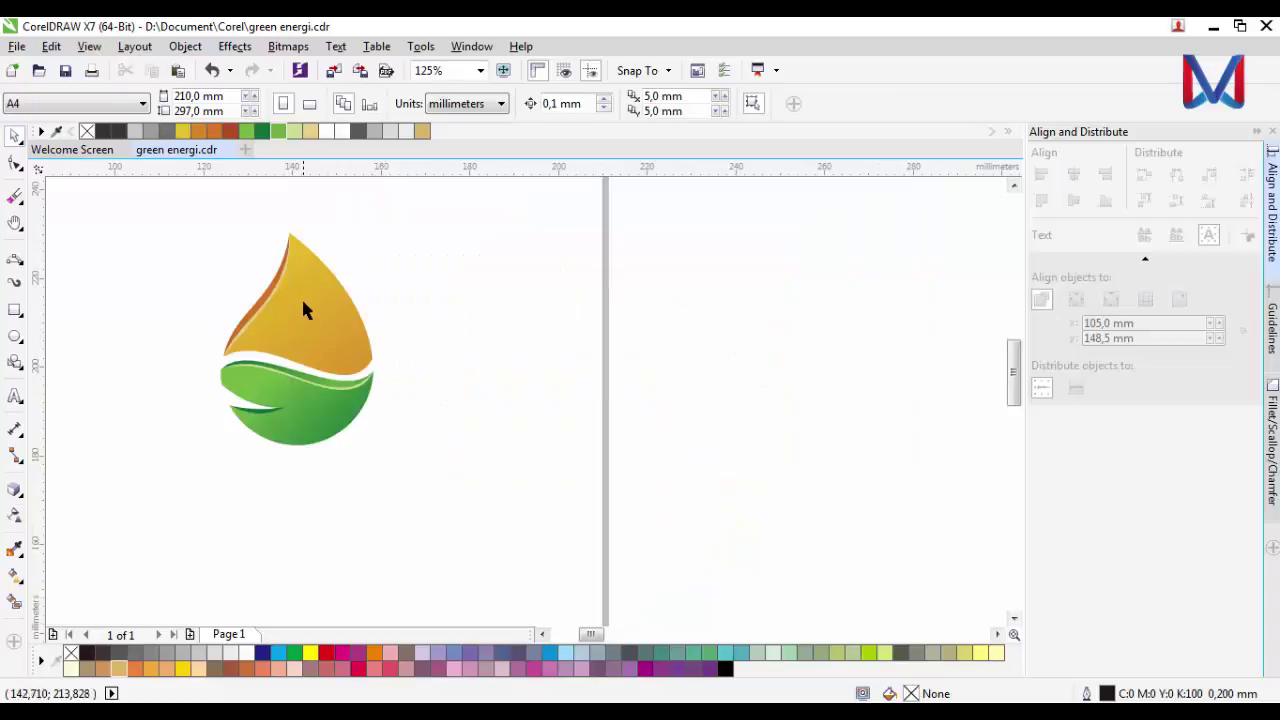
scroll(303, 298, up, 1)
scroll(487, 341, down, 1)
scroll(349, 429, up, 2)
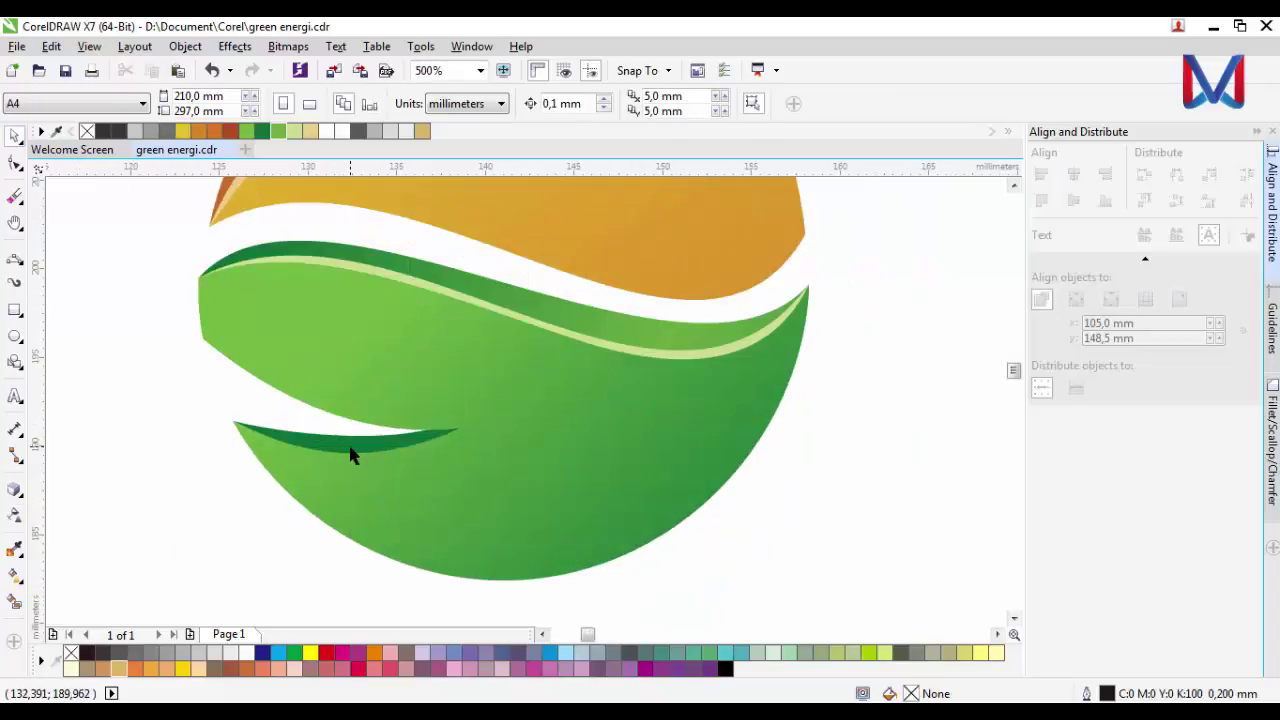
click(350, 455)
scroll(350, 455, up, 1)
scroll(349, 449, down, 1)
key(g)
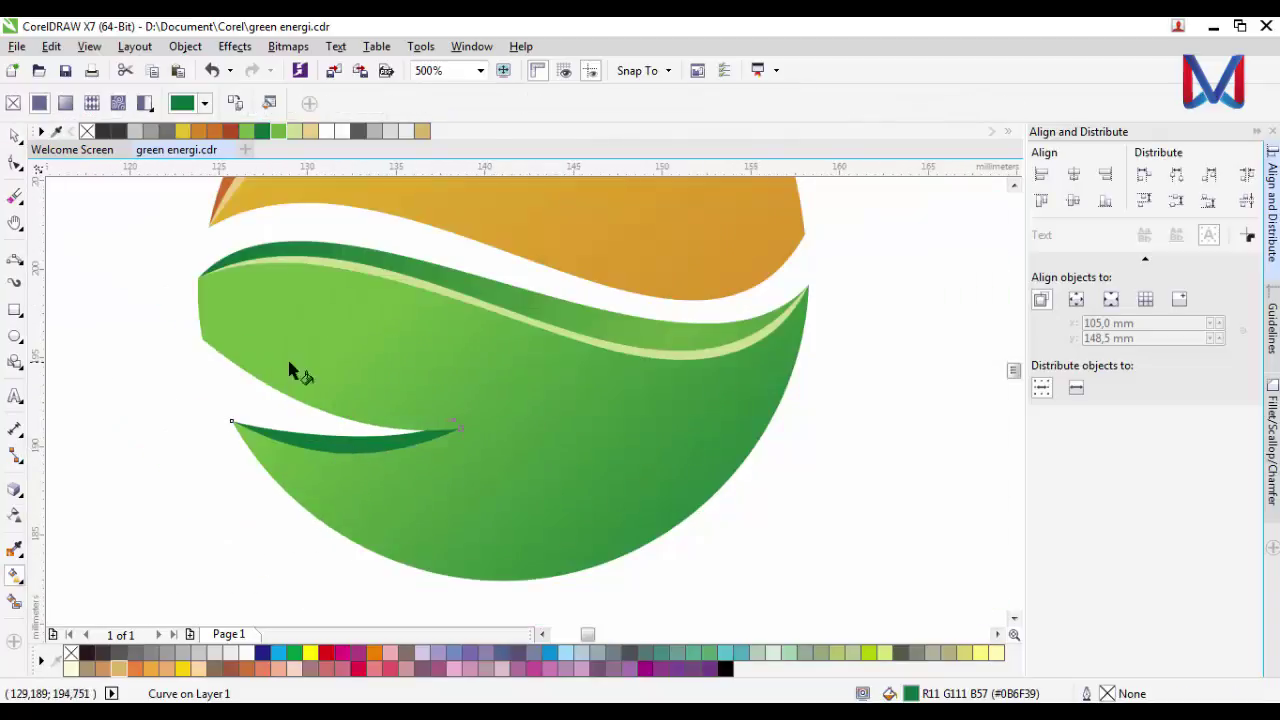
click(279, 137)
click(263, 131)
scroll(320, 402, up, 2)
drag(280, 457, 366, 401)
scroll(385, 370, down, 1)
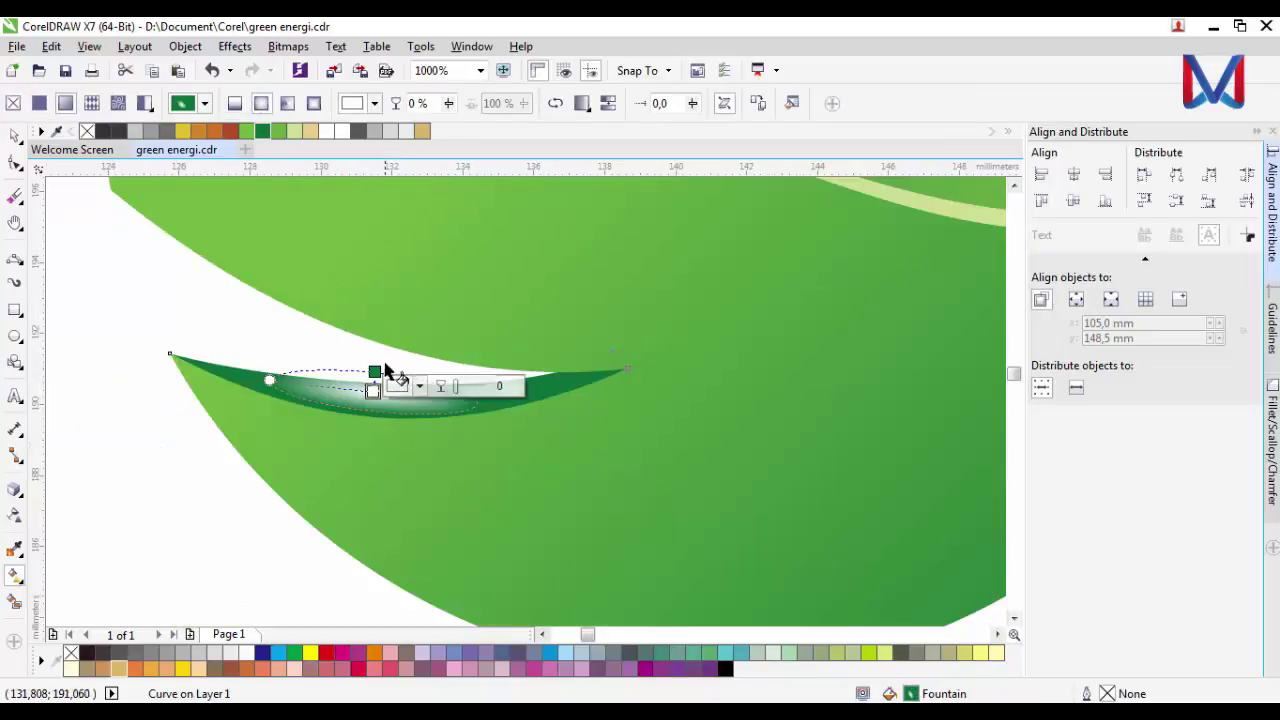
Step: Widen the notch face's elliptical gradient, set its centre to light green, and reposition its dark outer end
drag(269, 380, 229, 275)
drag(374, 371, 503, 303)
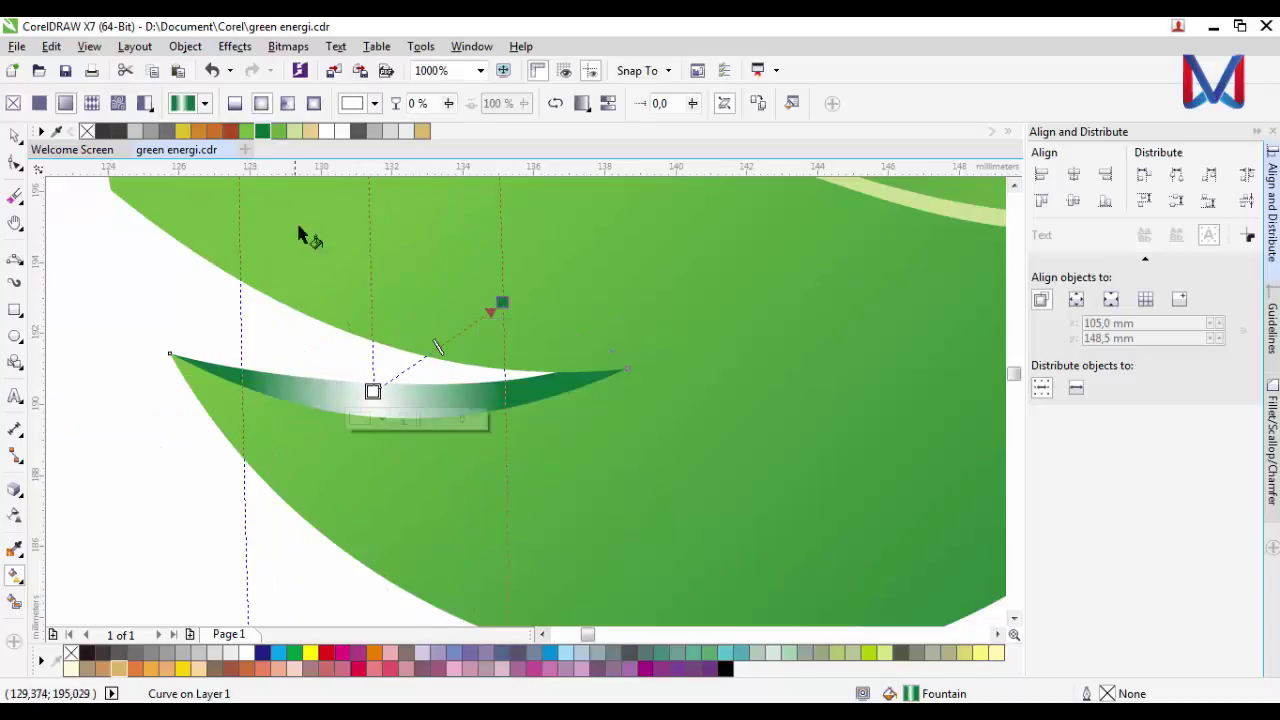
scroll(509, 360, down, 2)
click(559, 331)
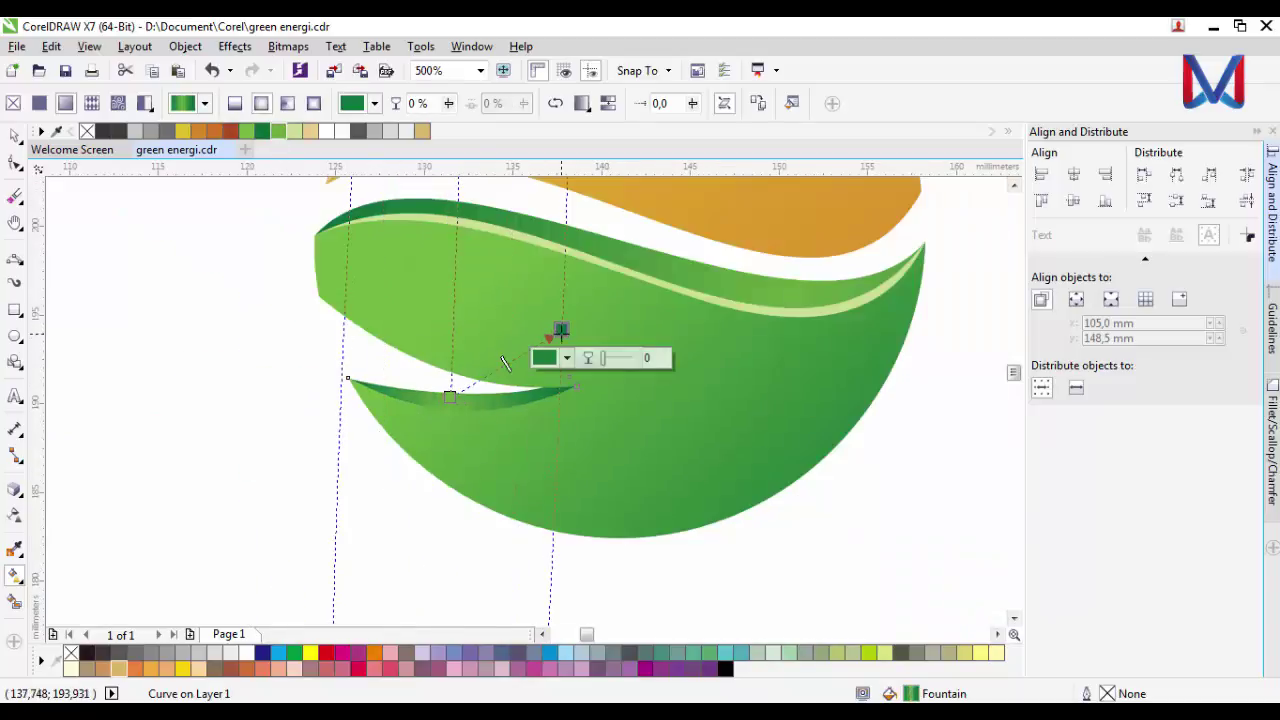
drag(561, 330, 506, 298)
click(14, 136)
click(329, 416)
scroll(329, 416, down, 1)
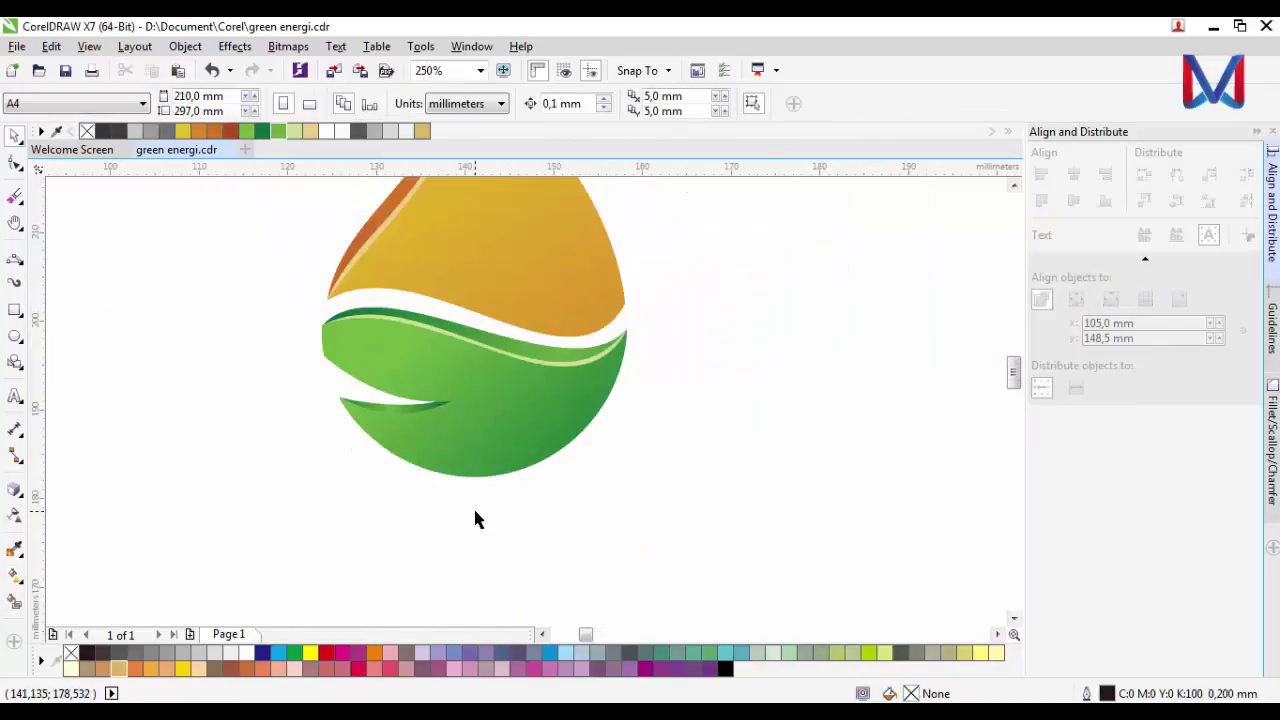
Step: Apply a linear fountain fill to the light orange highlight strip, fading from pale orange to orange at its lower end
scroll(420, 490, down, 2)
scroll(387, 434, up, 4)
scroll(363, 372, down, 2)
scroll(263, 340, up, 2)
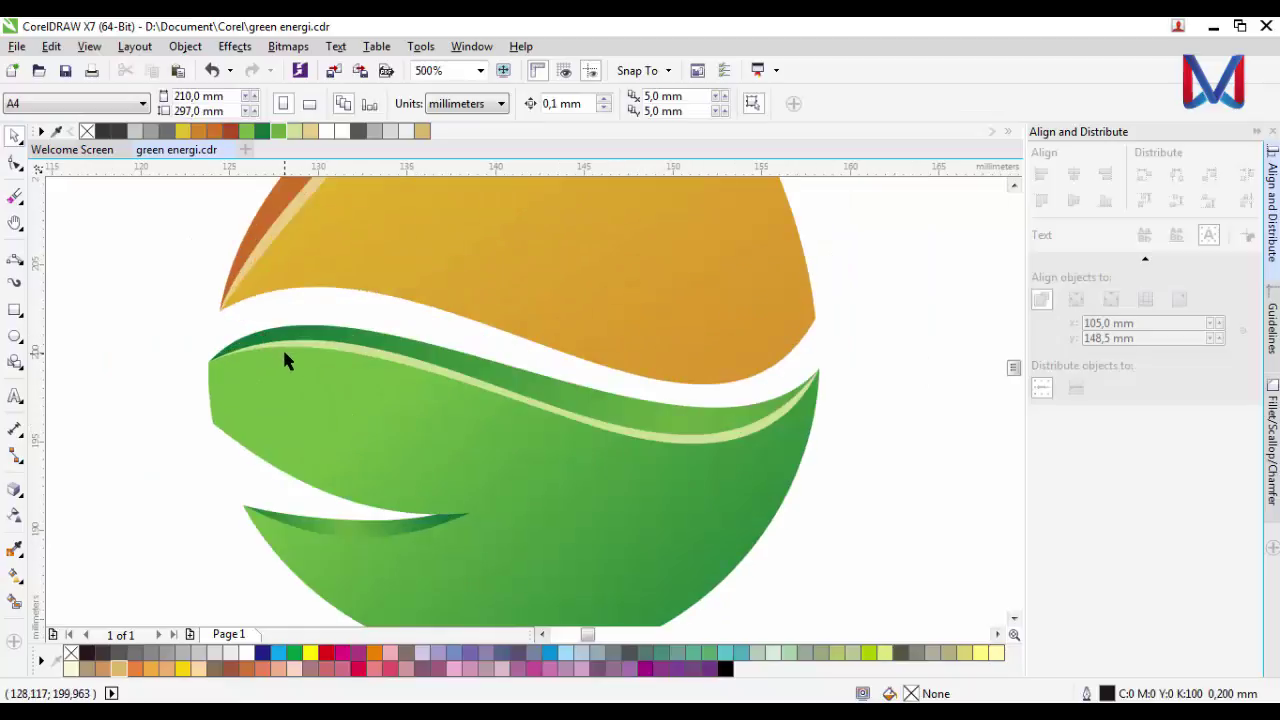
scroll(284, 362, down, 1)
scroll(455, 452, down, 1)
scroll(378, 368, up, 2)
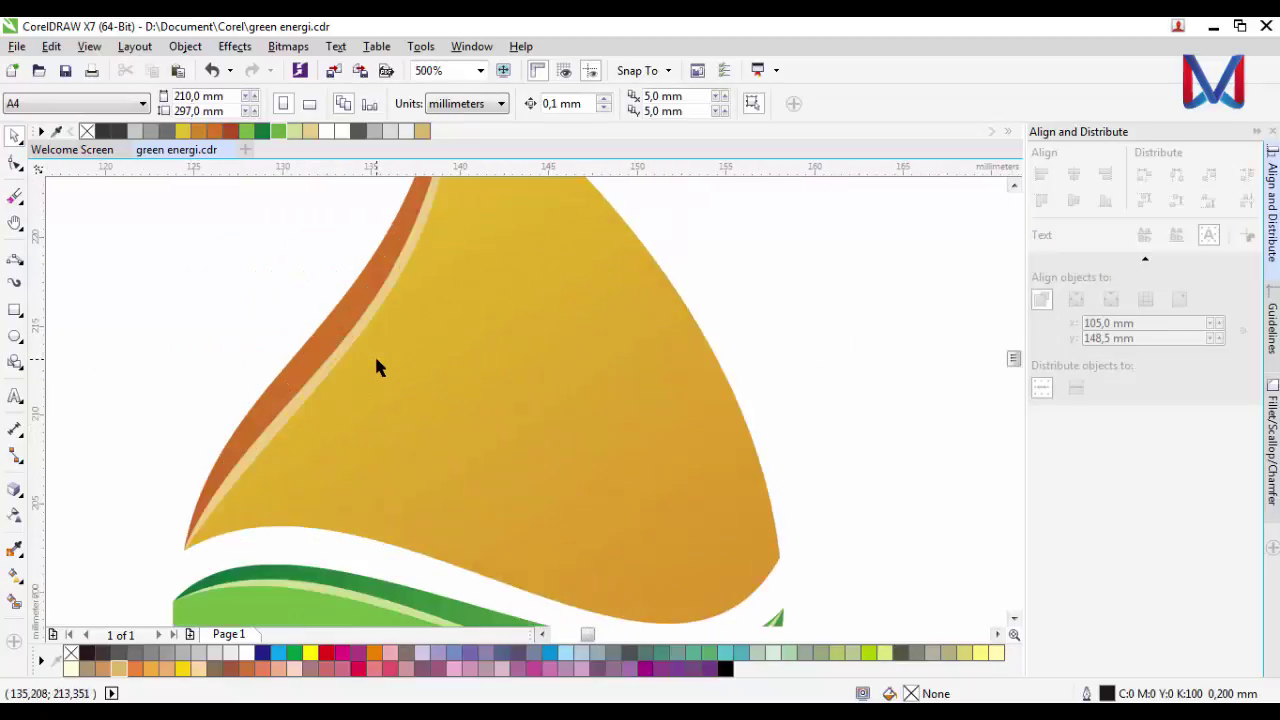
click(356, 334)
key(g)
scroll(360, 343, down, 1)
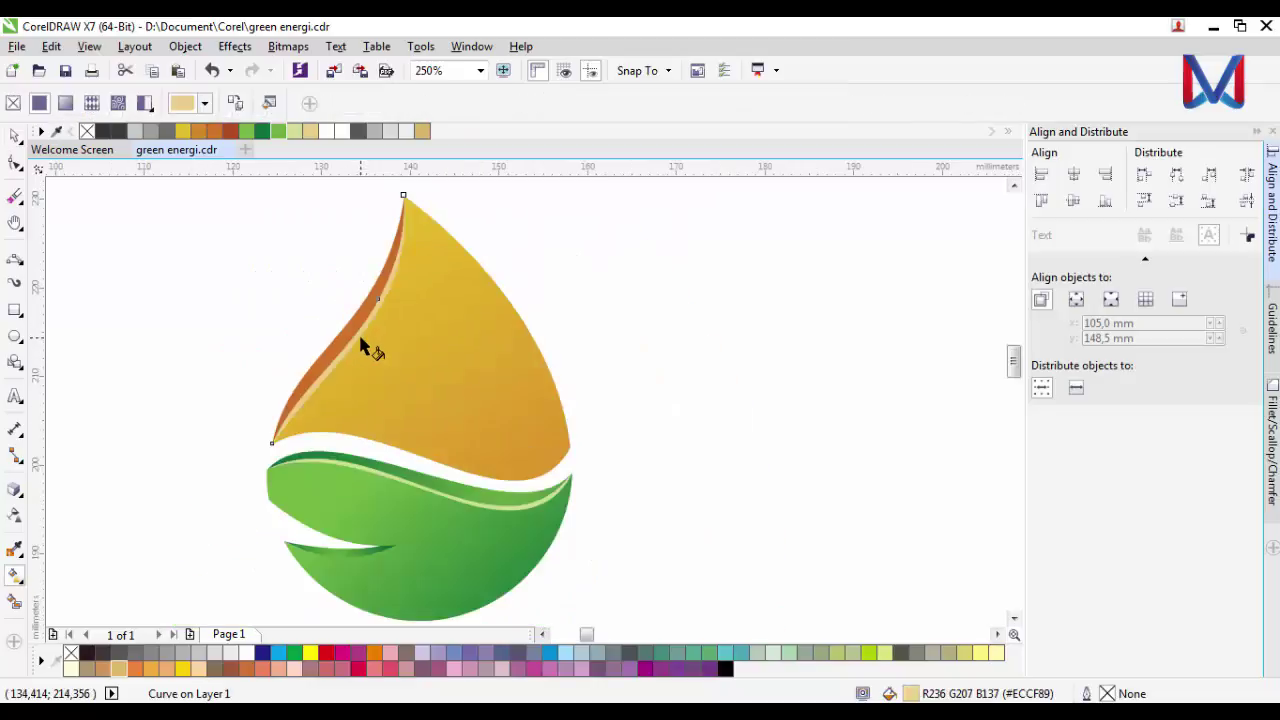
click(325, 434)
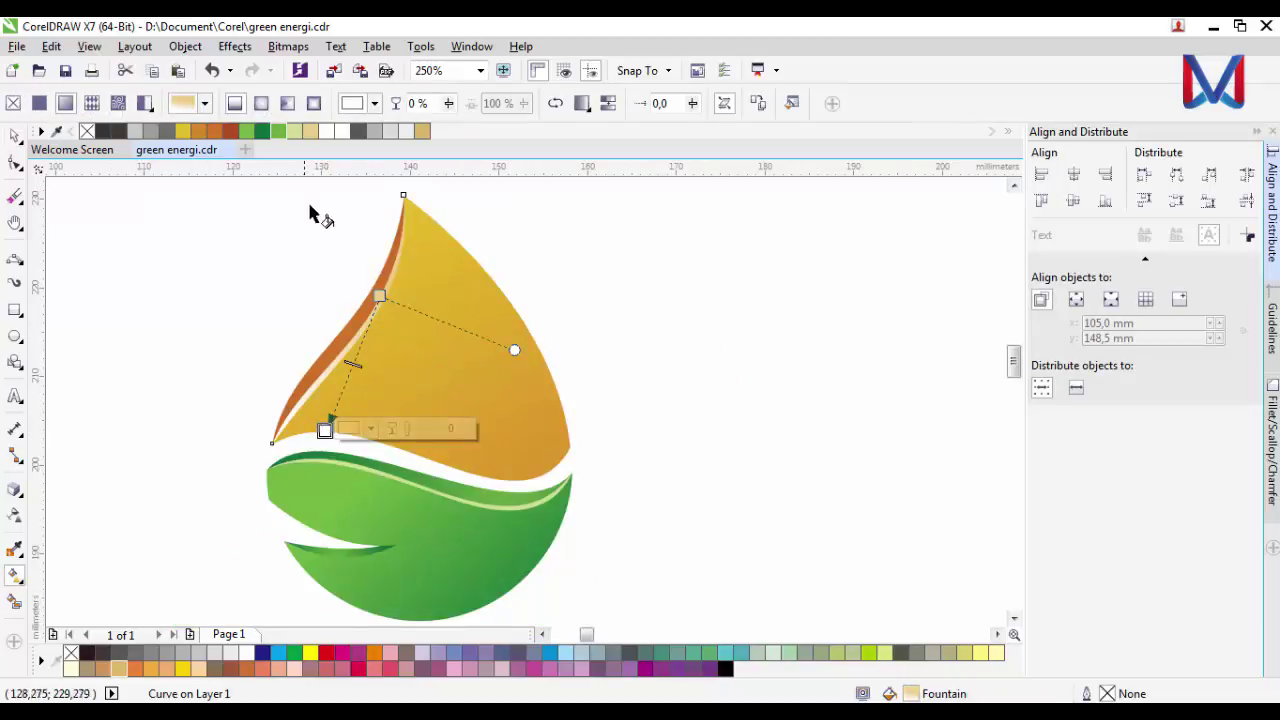
drag(199, 133, 330, 430)
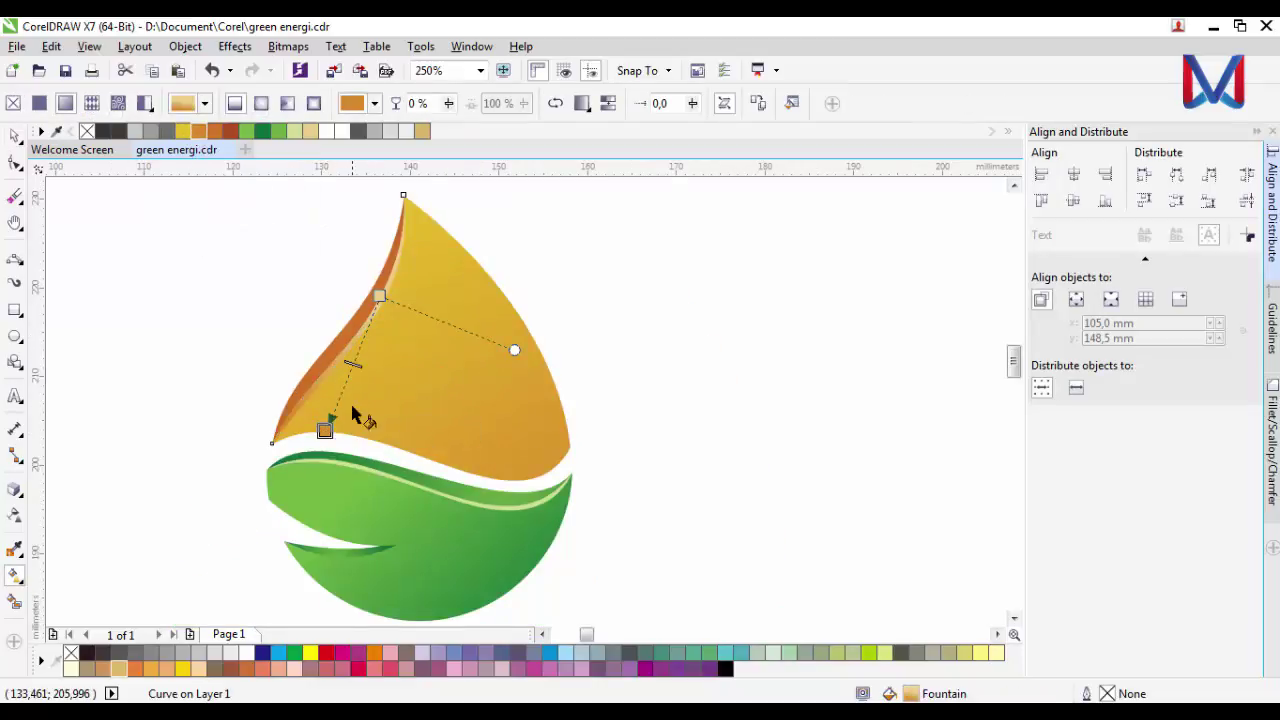
Step: Change the orange highlight strip's gradient end colour to yellow and reposition both gradient ends across the drop
scroll(352, 418, up, 1)
scroll(298, 440, down, 1)
click(396, 231)
drag(396, 231, 431, 314)
drag(297, 430, 268, 400)
scroll(420, 350, up, 1)
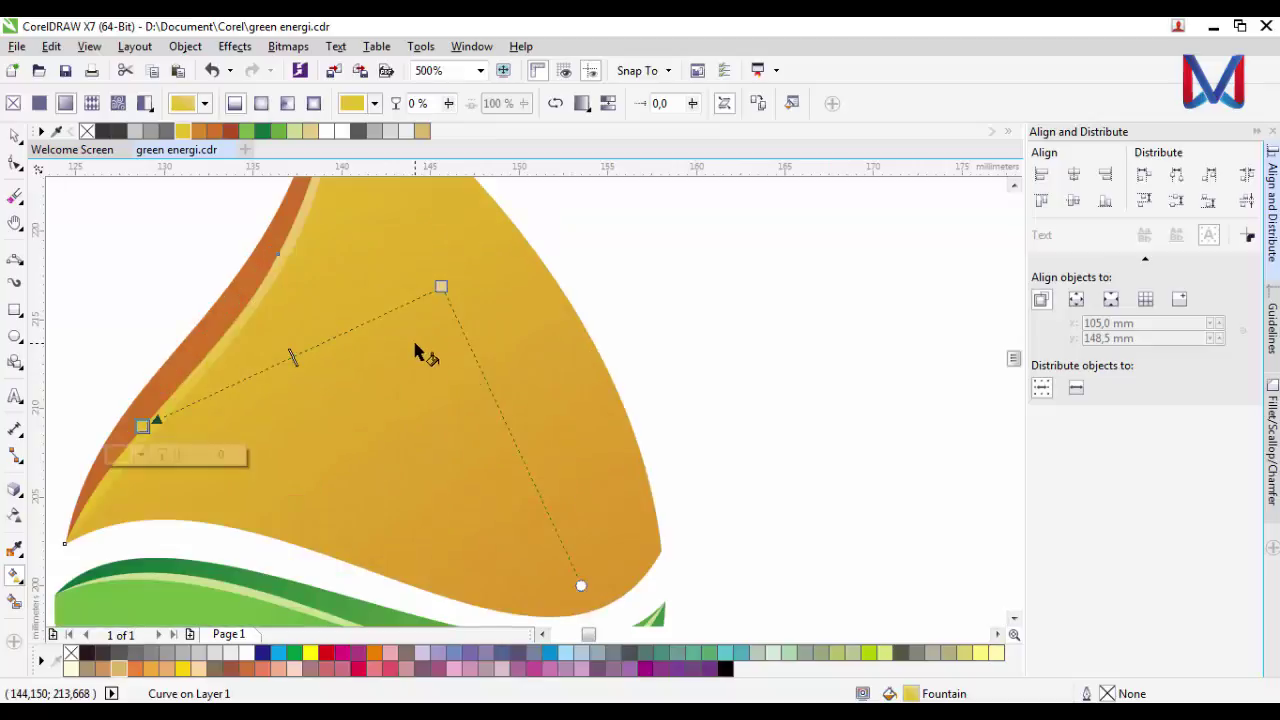
Step: Make the yellow end of the highlight strip's gradient partly transparent
scroll(412, 378, down, 2)
scroll(410, 377, up, 1)
drag(433, 425, 441, 426)
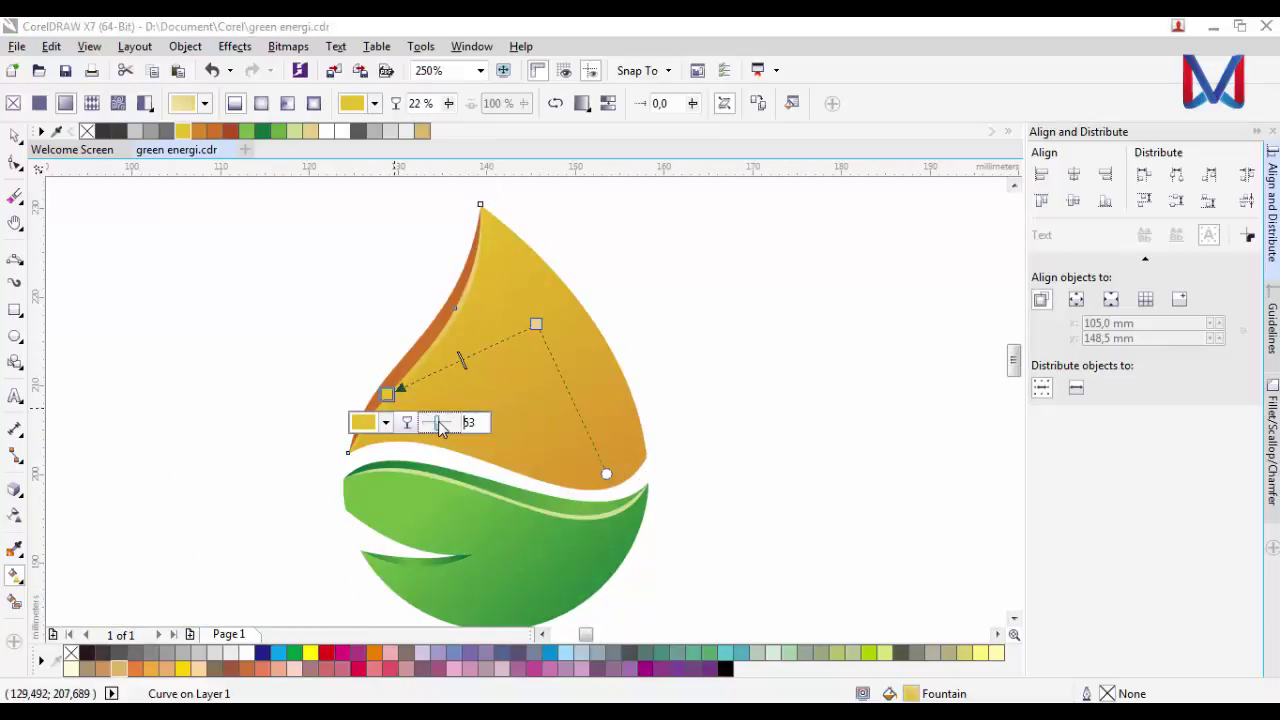
click(14, 136)
click(342, 396)
scroll(342, 396, down, 1)
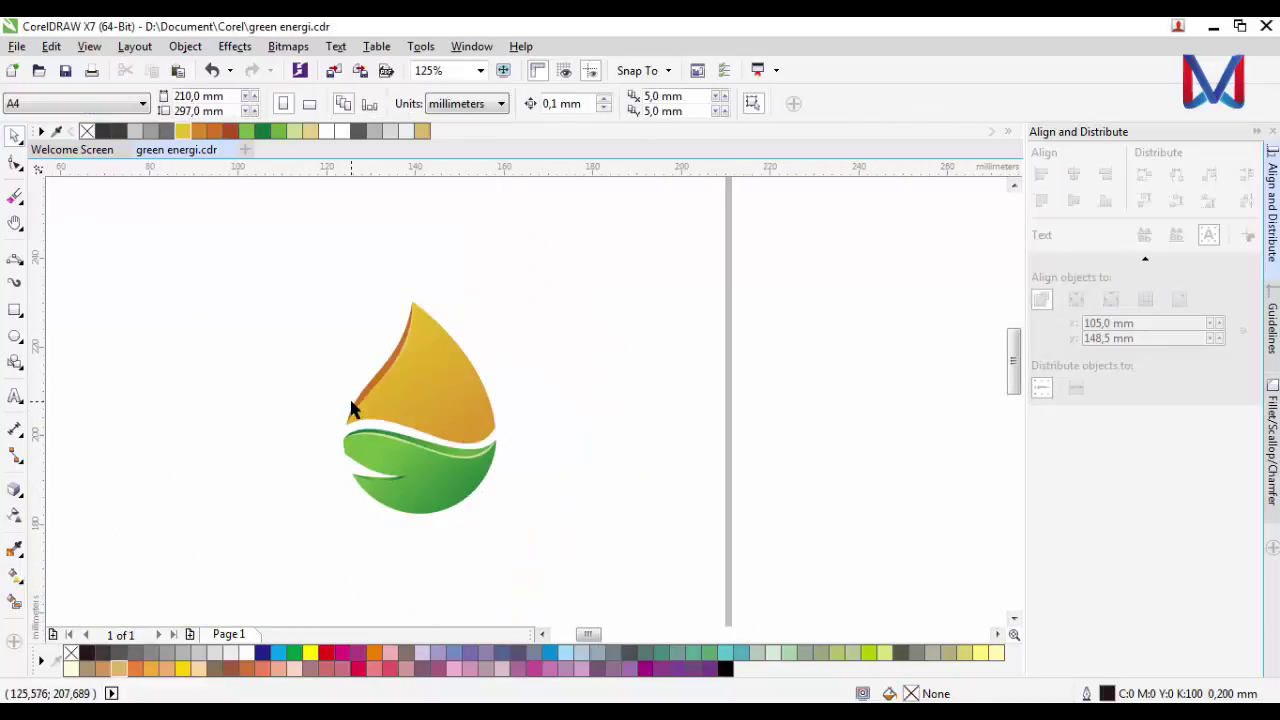
Step: Apply a linear fountain fill to the light green highlight strip, starting from pale green in its right-hand part
scroll(354, 434, up, 1)
scroll(383, 357, up, 1)
scroll(392, 361, down, 1)
scroll(556, 490, up, 1)
click(606, 488)
key(g)
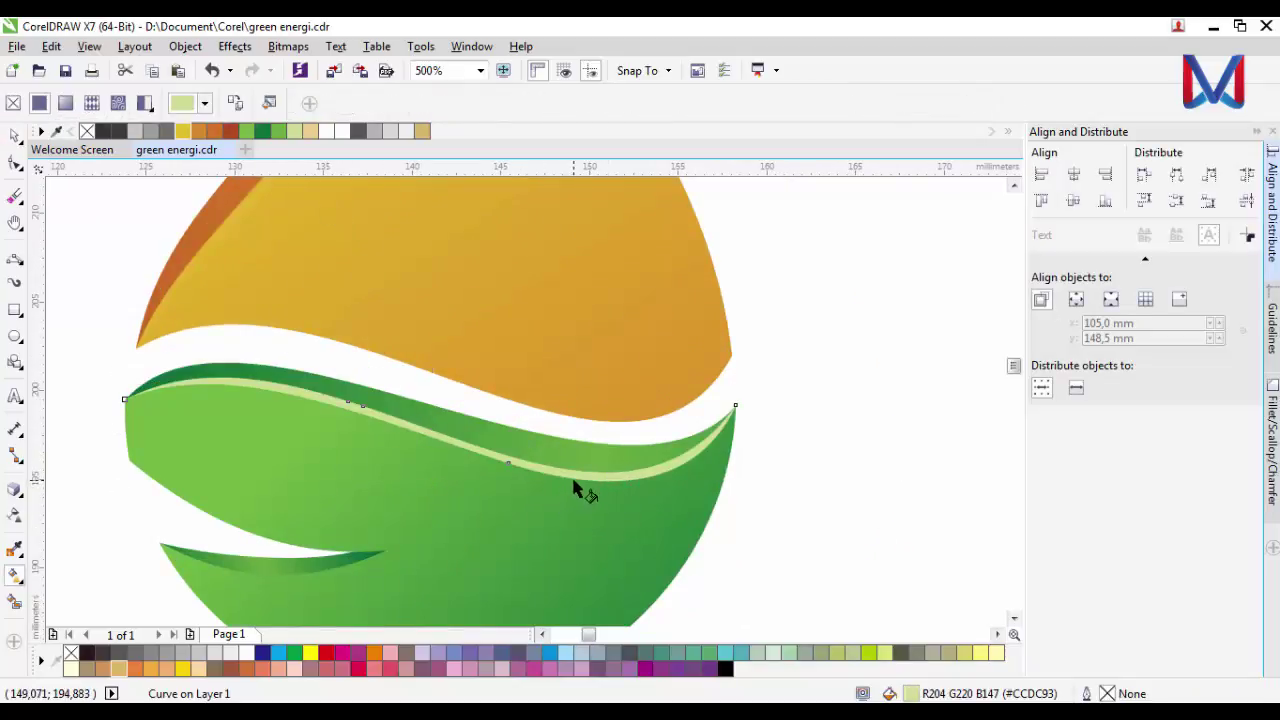
drag(420, 401, 573, 477)
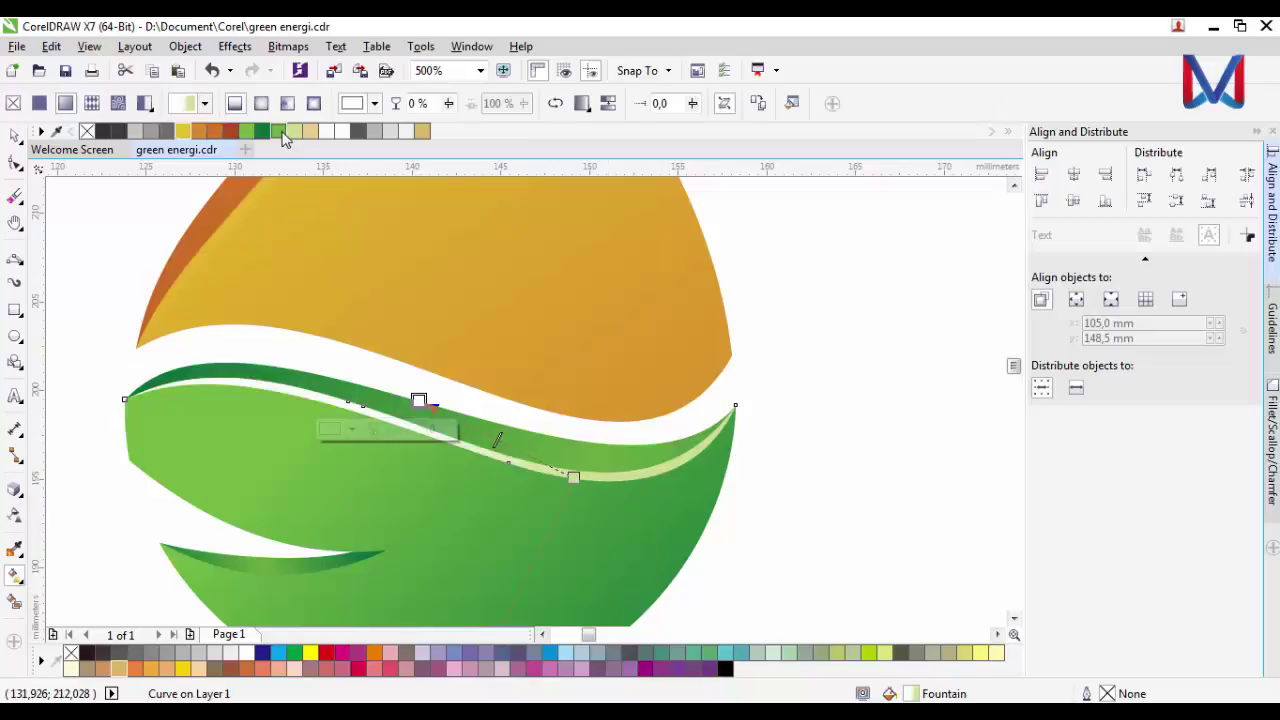
Step: Recolour the far end of the light green strip's gradient to green and shift that end along the strip
scroll(423, 400, up, 1)
drag(478, 401, 424, 398)
click(14, 135)
scroll(302, 349, down, 2)
click(586, 432)
Step: Move both ends of the light green strip's gradient outward so the strip fades more gradually into the base
click(352, 384)
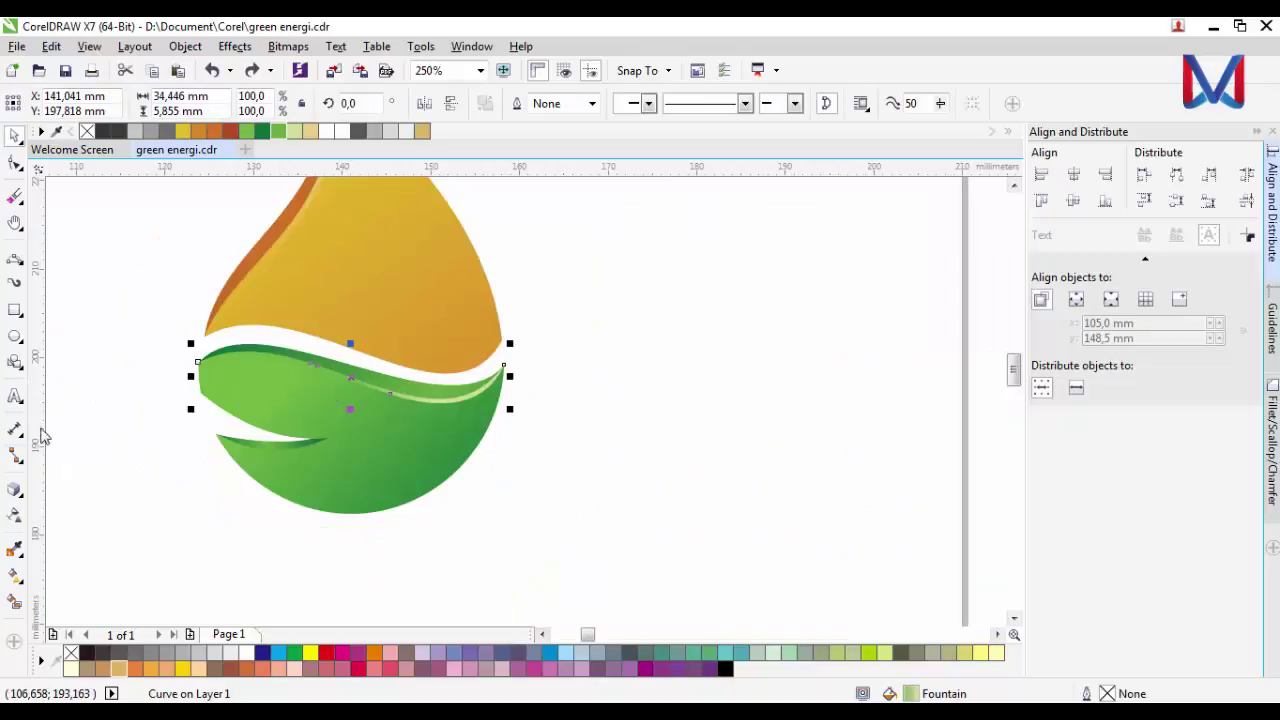
key(g)
drag(322, 357, 231, 318)
drag(423, 400, 454, 402)
click(14, 136)
click(106, 354)
scroll(420, 511, down, 1)
scroll(400, 468, up, 3)
scroll(460, 519, down, 3)
scroll(390, 520, up, 3)
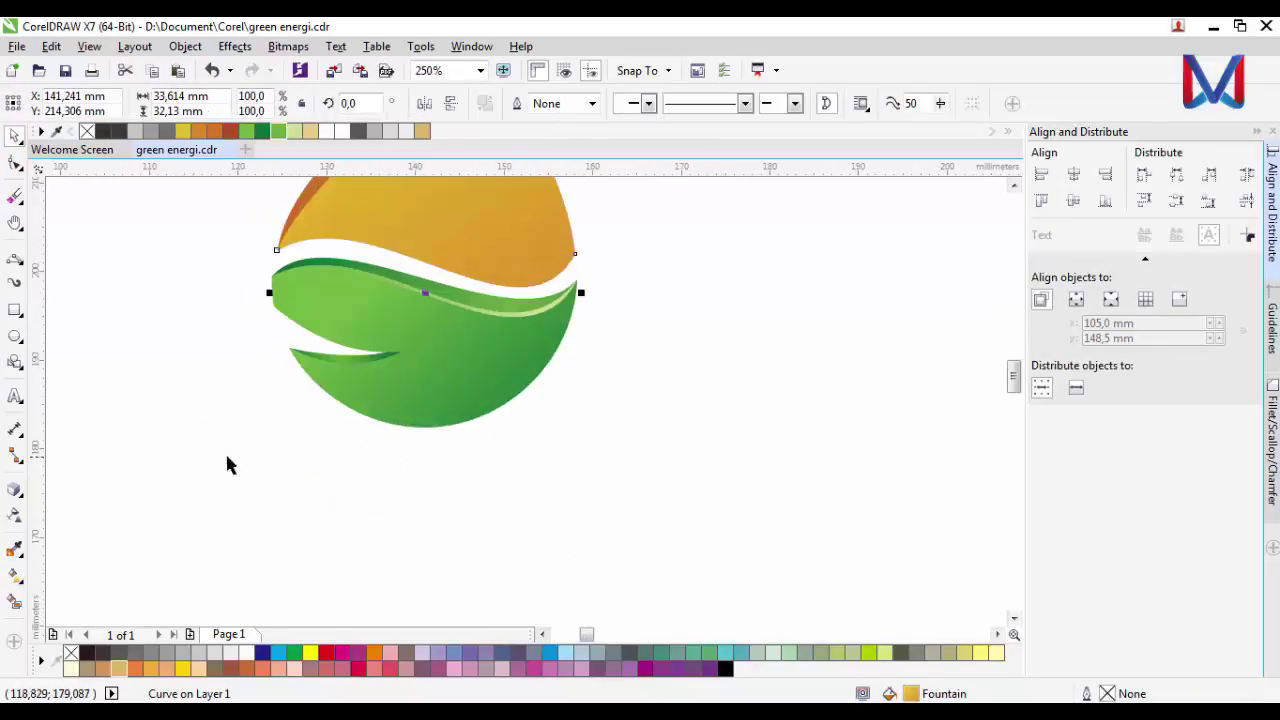
Step: Shift one end of the orange upper piece's gradient slightly up and to the left
scroll(490, 530, down, 1)
key(g)
drag(546, 443, 530, 421)
click(8, 135)
click(198, 330)
scroll(434, 378, up, 1)
scroll(424, 480, down, 1)
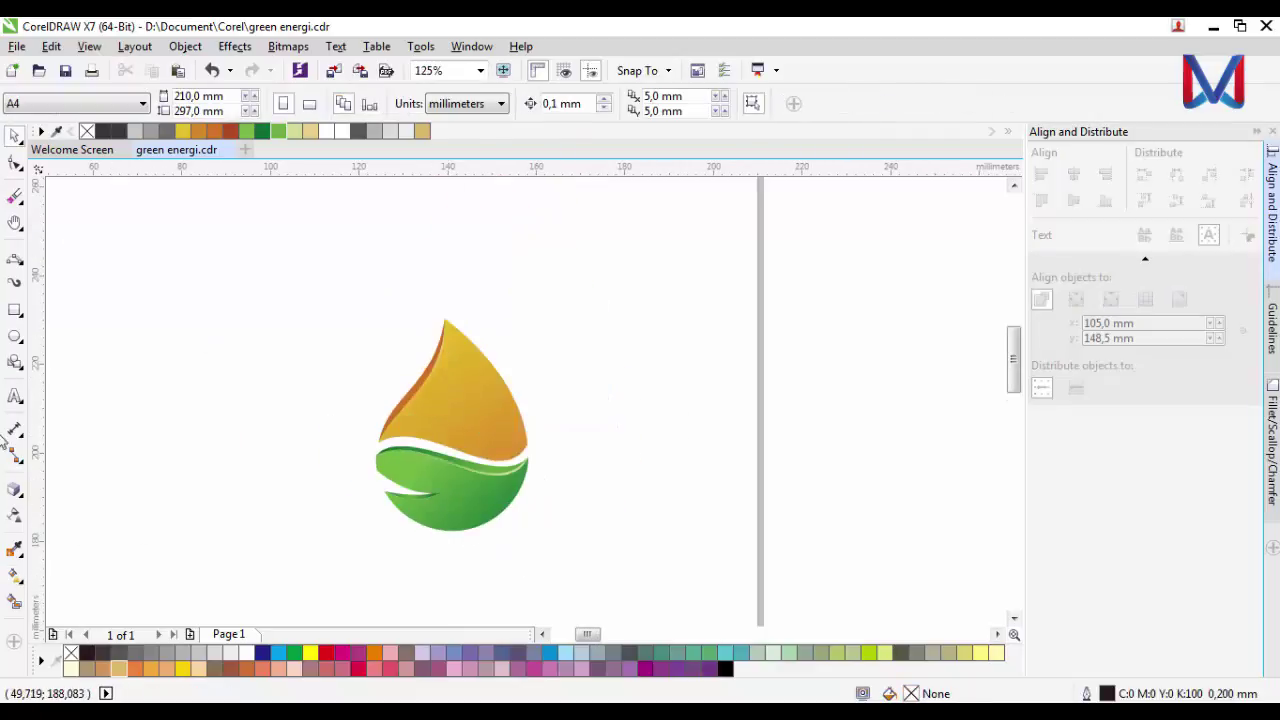
Step: Draw an ellipse about 40 × 75 mm over the drop's left half and Smart Fill its overlaps with the orange and green pieces
key(F7)
drag(283, 244, 471, 589)
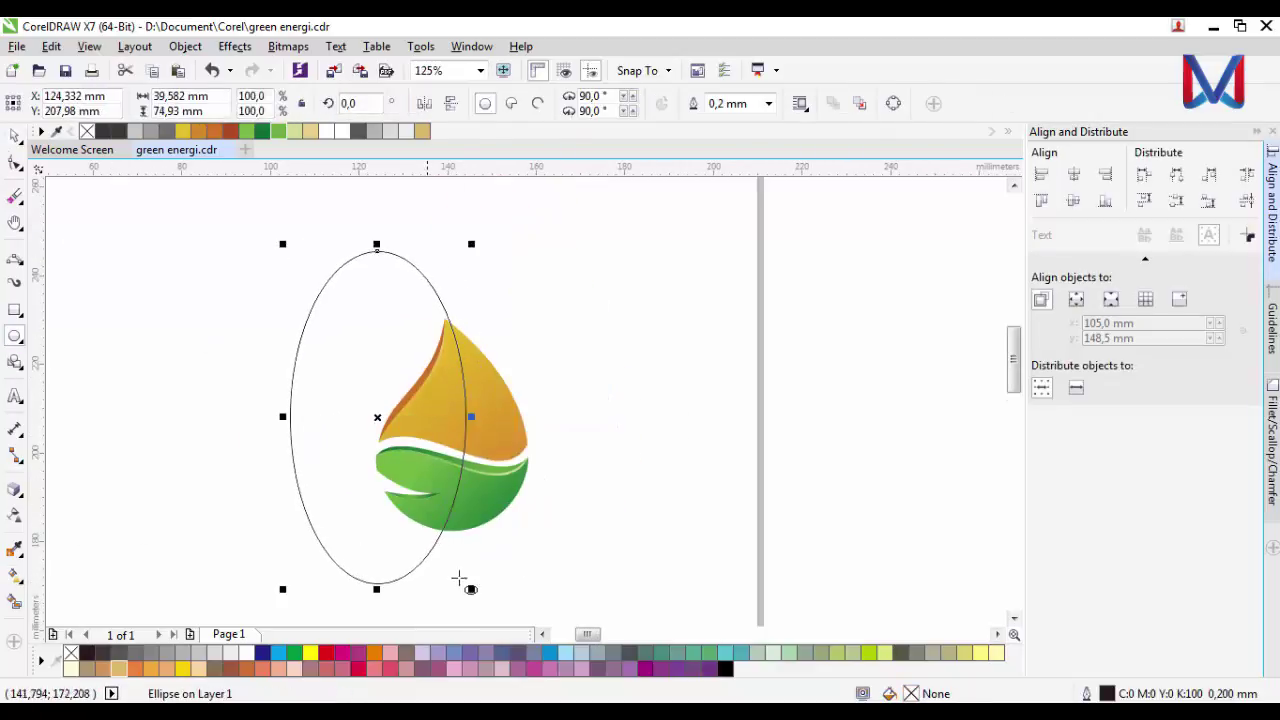
click(16, 602)
click(444, 404)
click(453, 490)
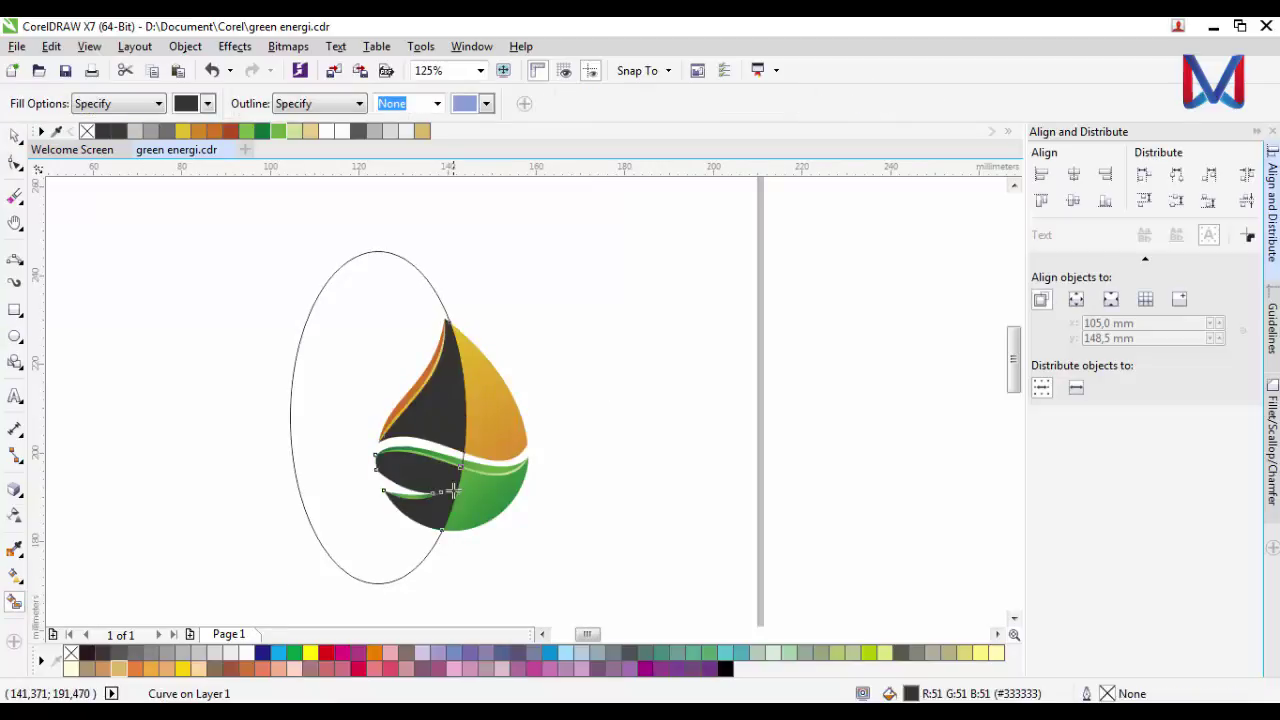
Step: Delete the helper ellipse, keeping the dark overlap shapes
click(14, 135)
click(383, 260)
key(Delete)
scroll(456, 455, up, 2)
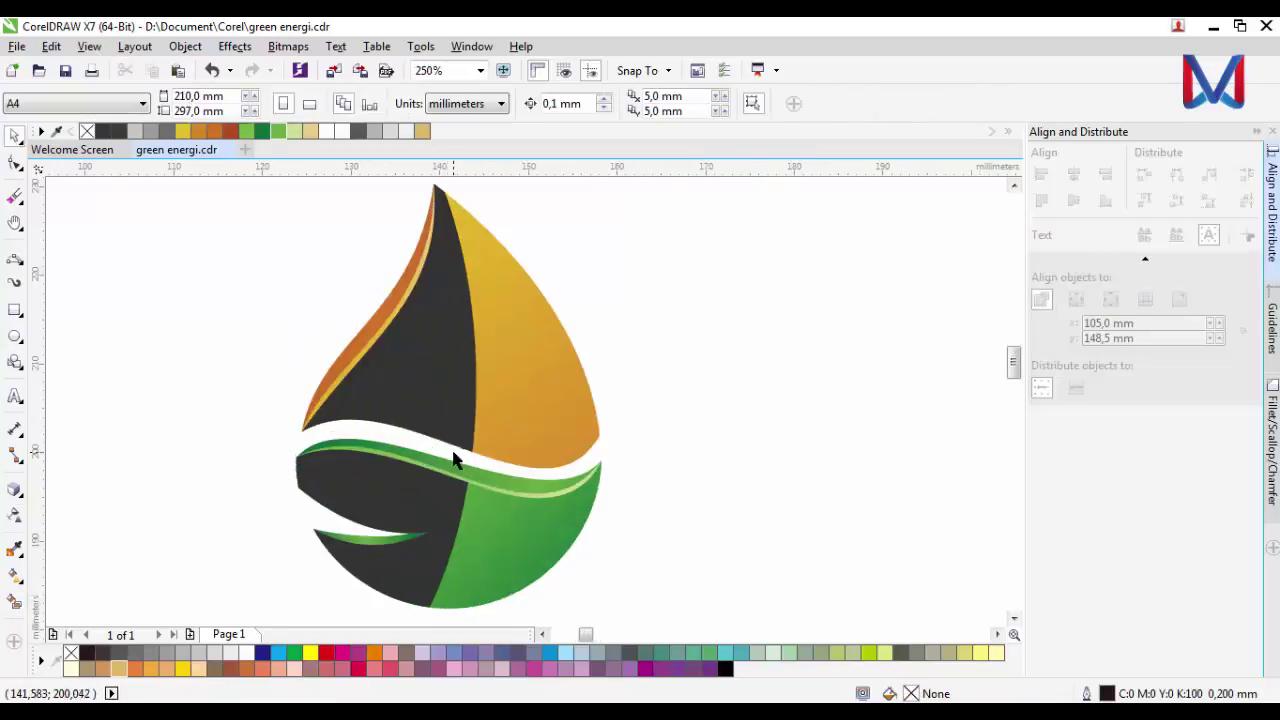
scroll(442, 414, down, 1)
scroll(443, 406, up, 1)
scroll(441, 193, up, 2)
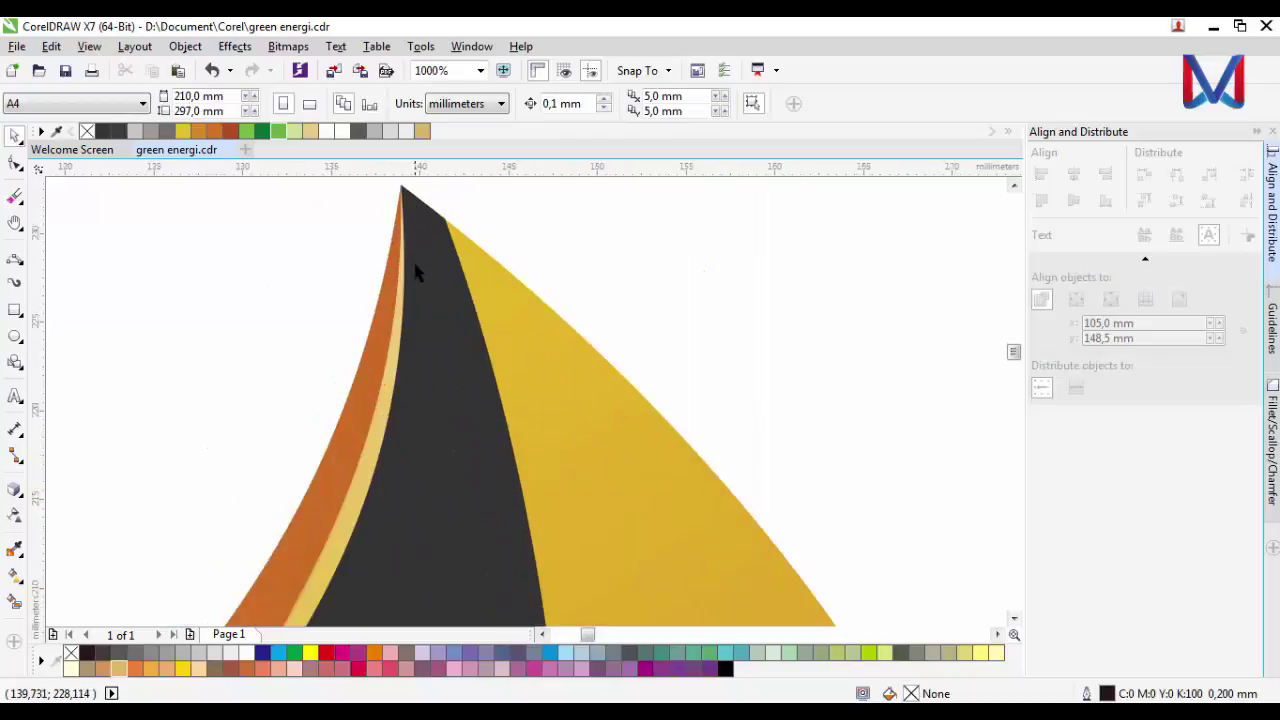
Step: Weld the upper and lower dark grey shapes into one curve and fill it white
scroll(414, 268, down, 2)
click(411, 384)
scroll(411, 454, down, 2)
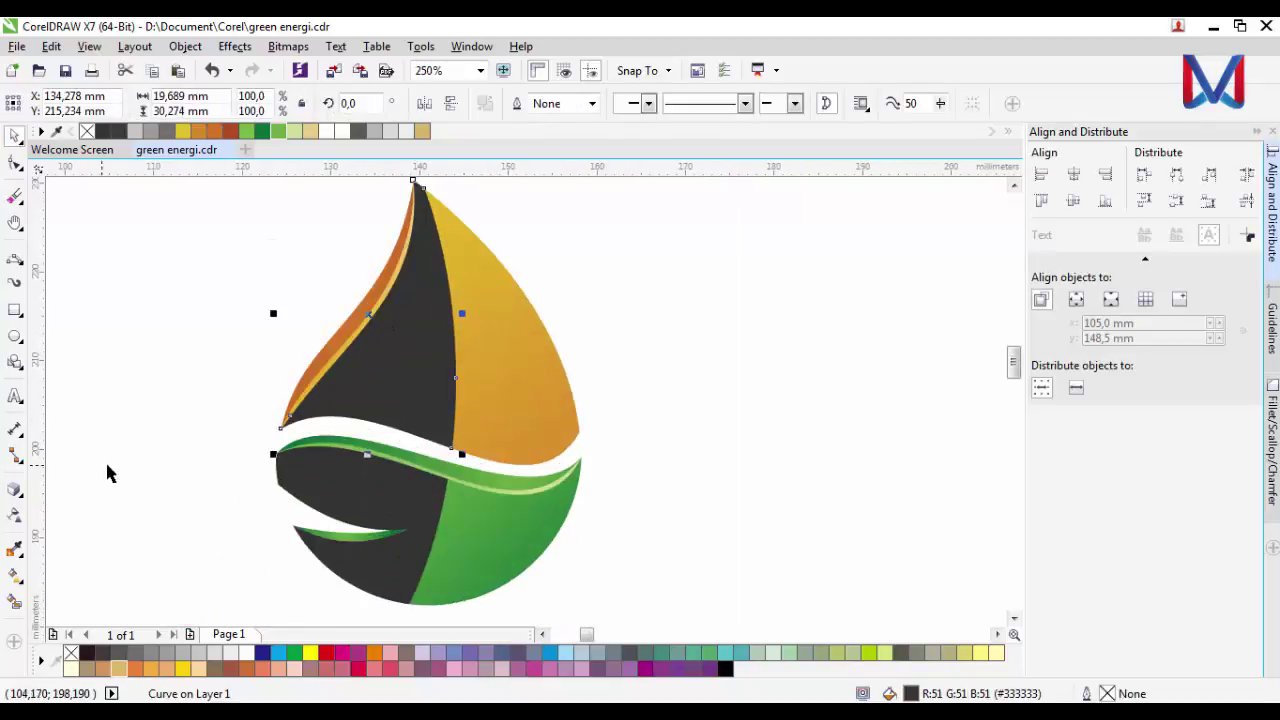
shift+click(416, 503)
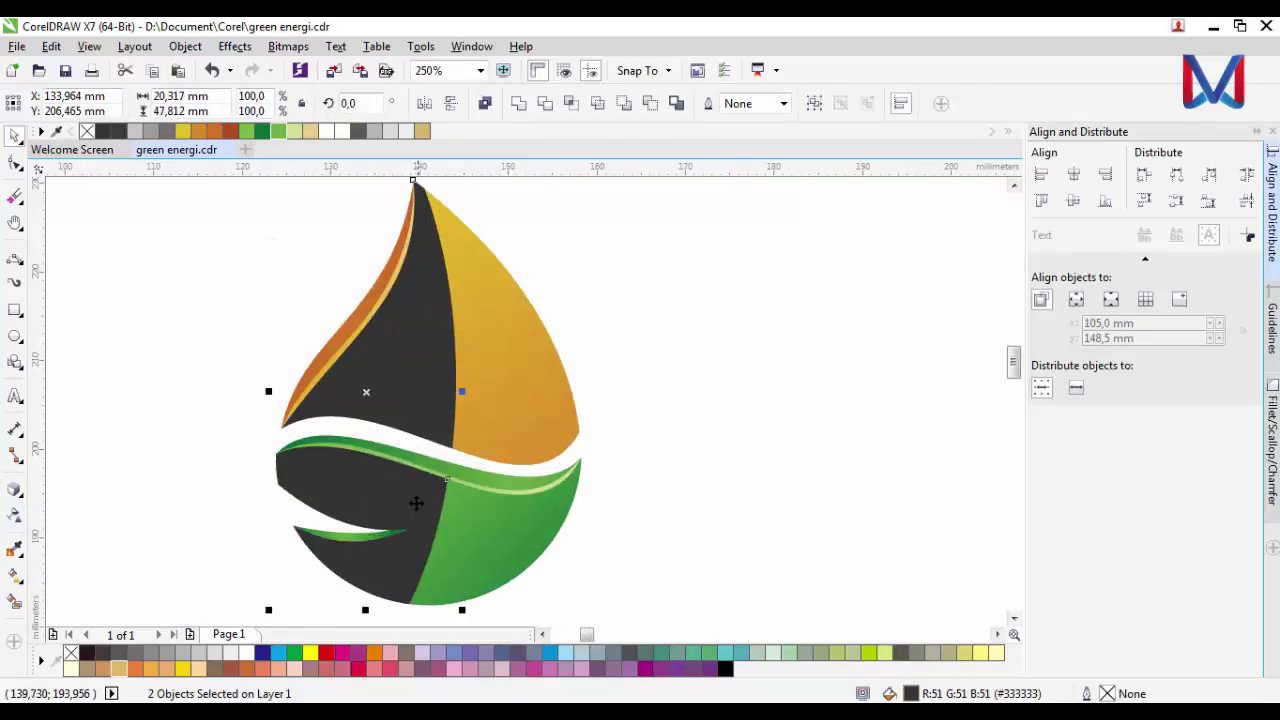
click(517, 104)
click(247, 654)
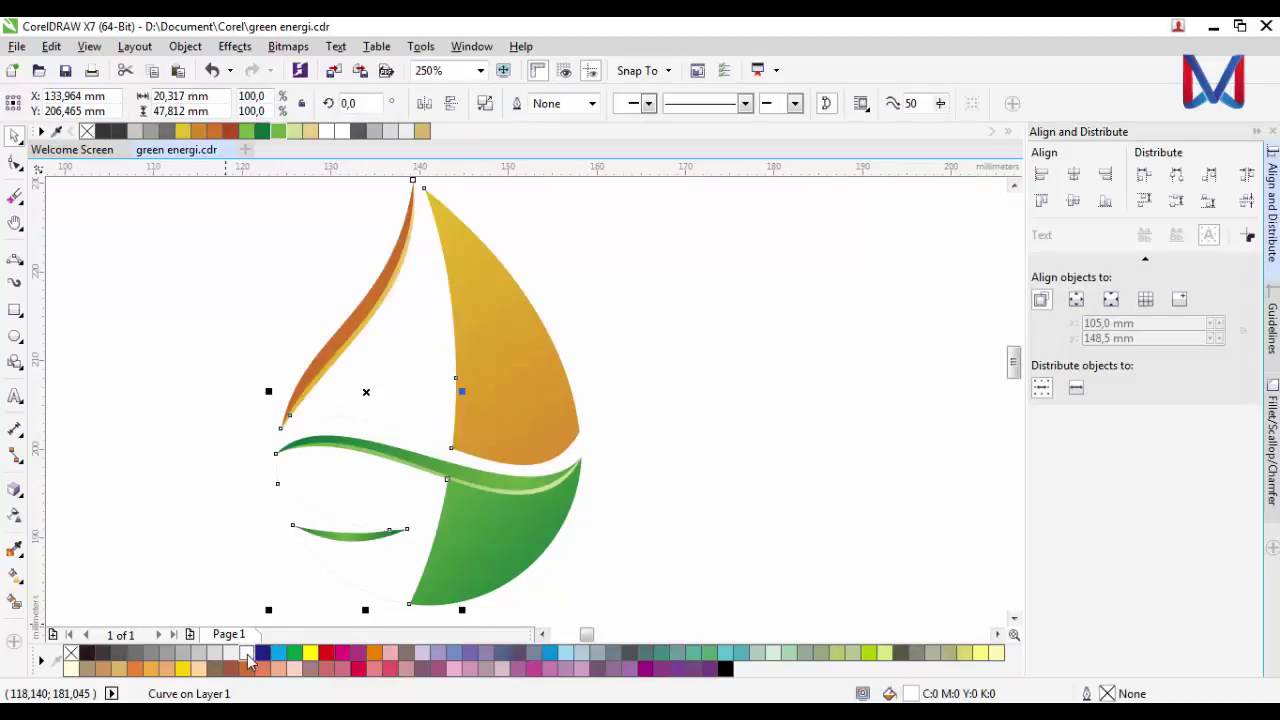
Step: Apply a linear transparency to the white shape, fading it out from the drop's left side toward the middle
click(15, 515)
drag(450, 448, 251, 345)
drag(450, 448, 240, 410)
drag(251, 345, 520, 395)
drag(240, 412, 120, 407)
drag(520, 395, 434, 441)
drag(120, 407, 44, 335)
Step: Refine both ends of the white sheen's transparency, with its start far left of the drop and its clear end inside it
scroll(500, 460, down, 2)
drag(297, 420, 254, 358)
mouse_move(493, 474)
mouse_down()
mouse_move(516, 467)
mouse_move(471, 403)
mouse_move(491, 414)
mouse_move(480, 409)
mouse_up()
scroll(503, 449, up, 6)
scroll(496, 445, down, 4)
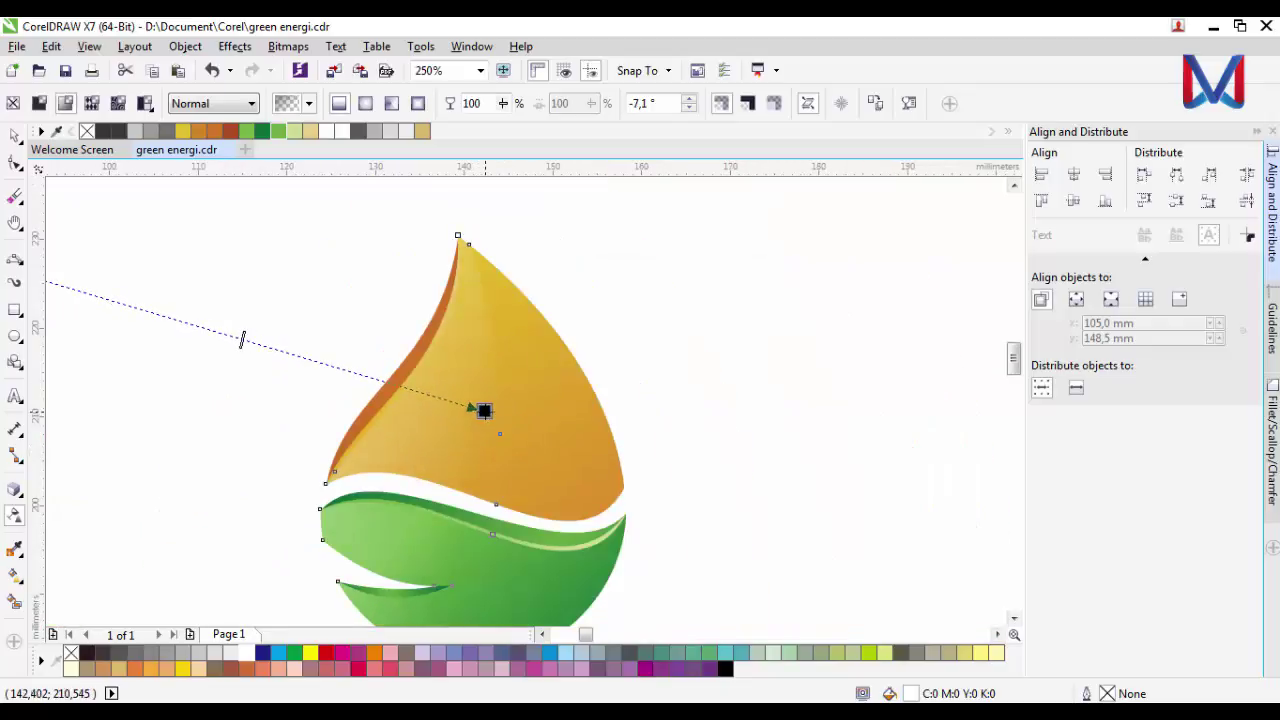
scroll(643, 428, down, 2)
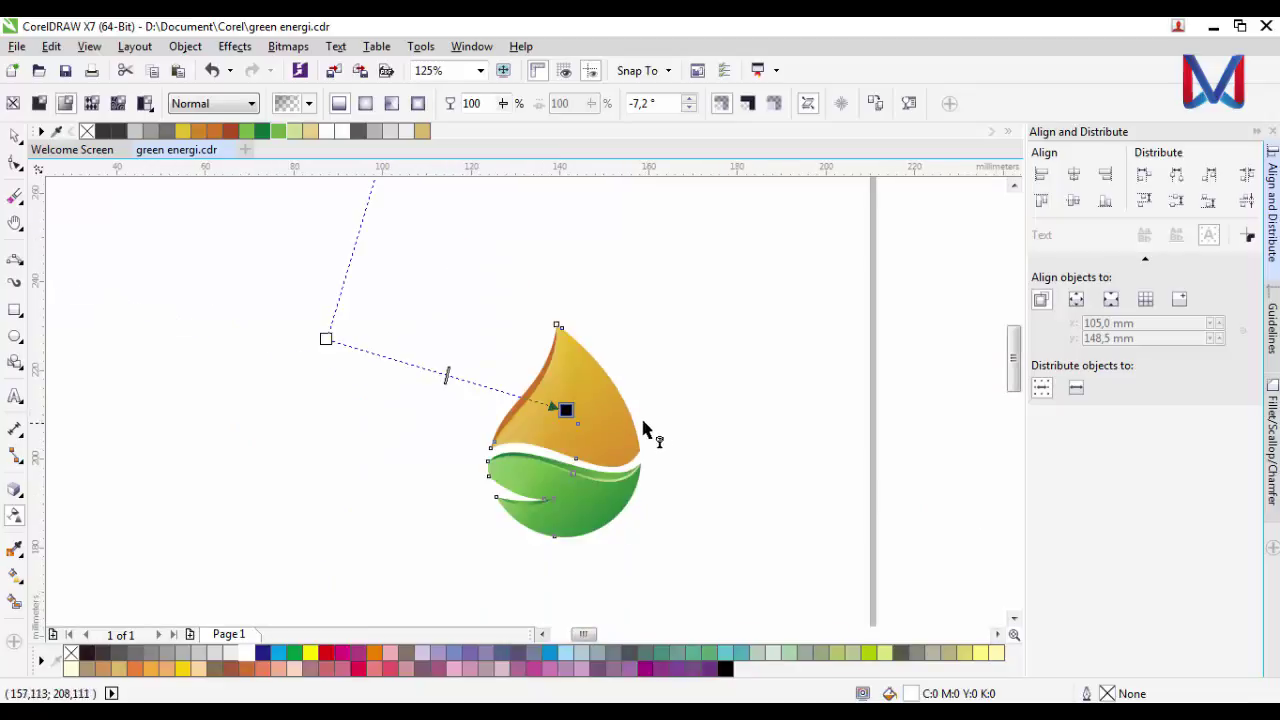
click(14, 137)
click(177, 311)
Step: Examine how the white sheen and the yellow highlight strip blend along the drop's left edge and near its tip
scroll(177, 311, down, 1)
scroll(348, 362, up, 2)
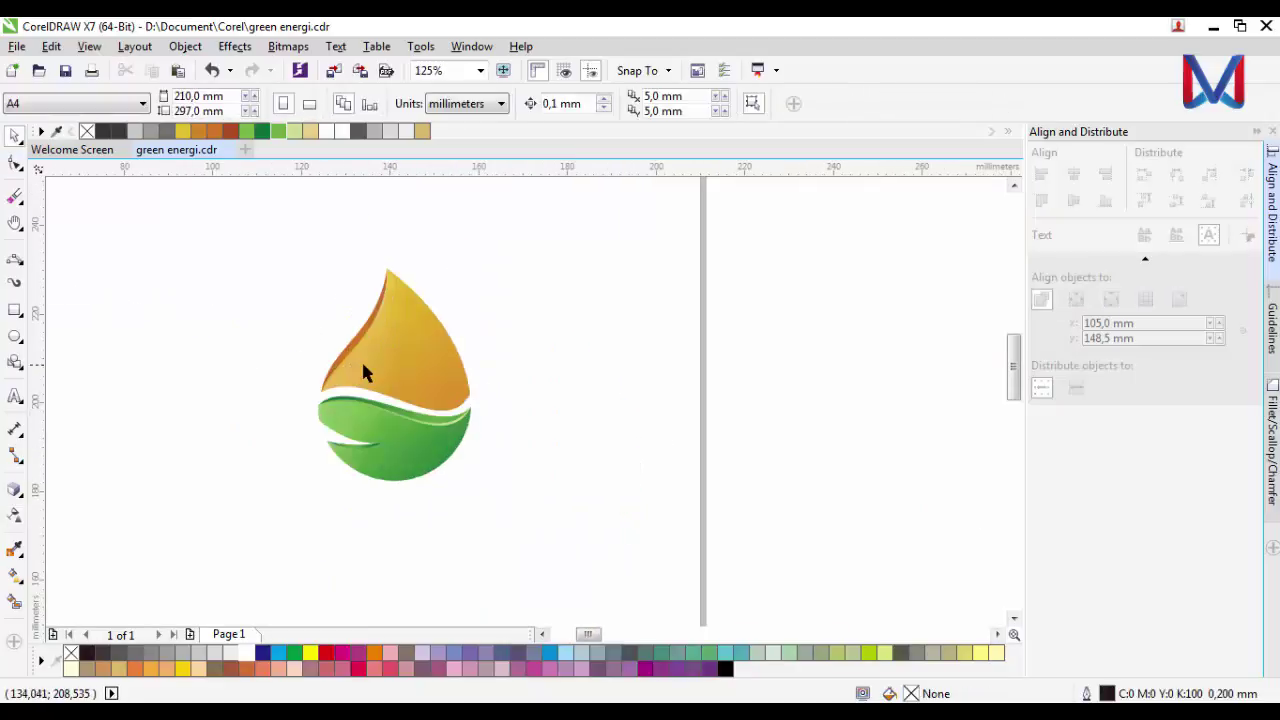
scroll(362, 440, up, 2)
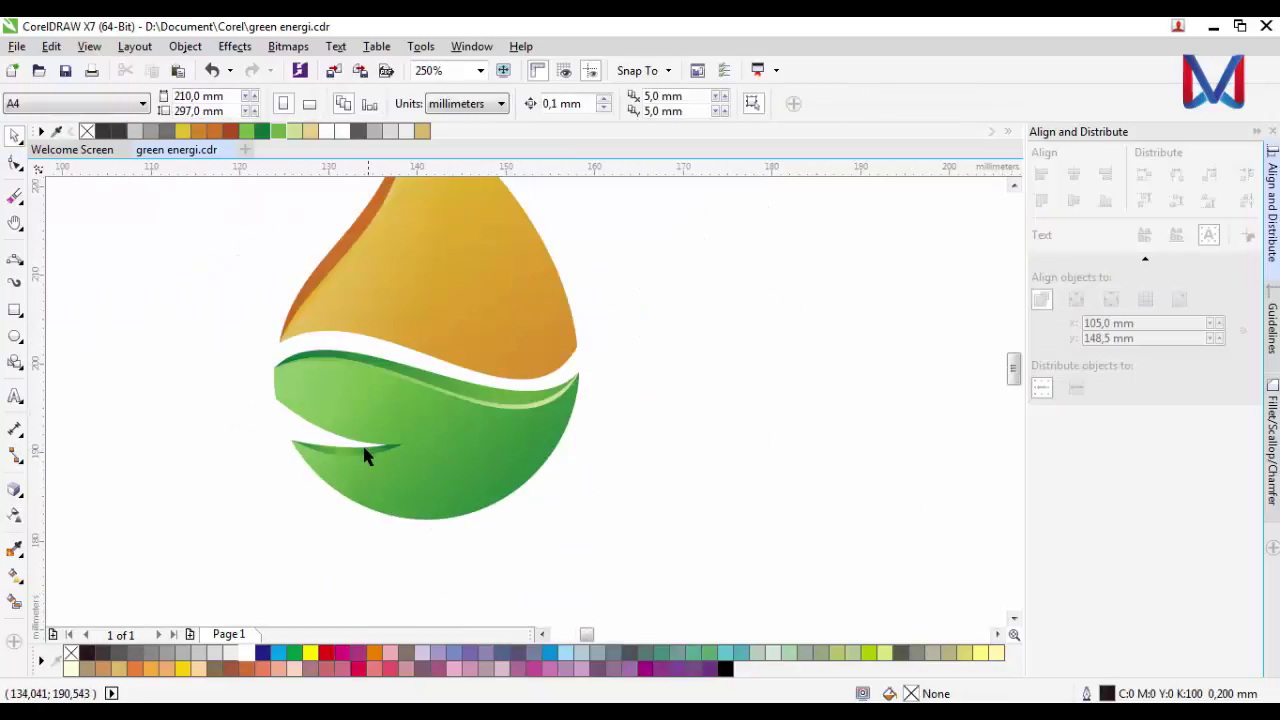
scroll(351, 391, down, 2)
scroll(372, 310, up, 4)
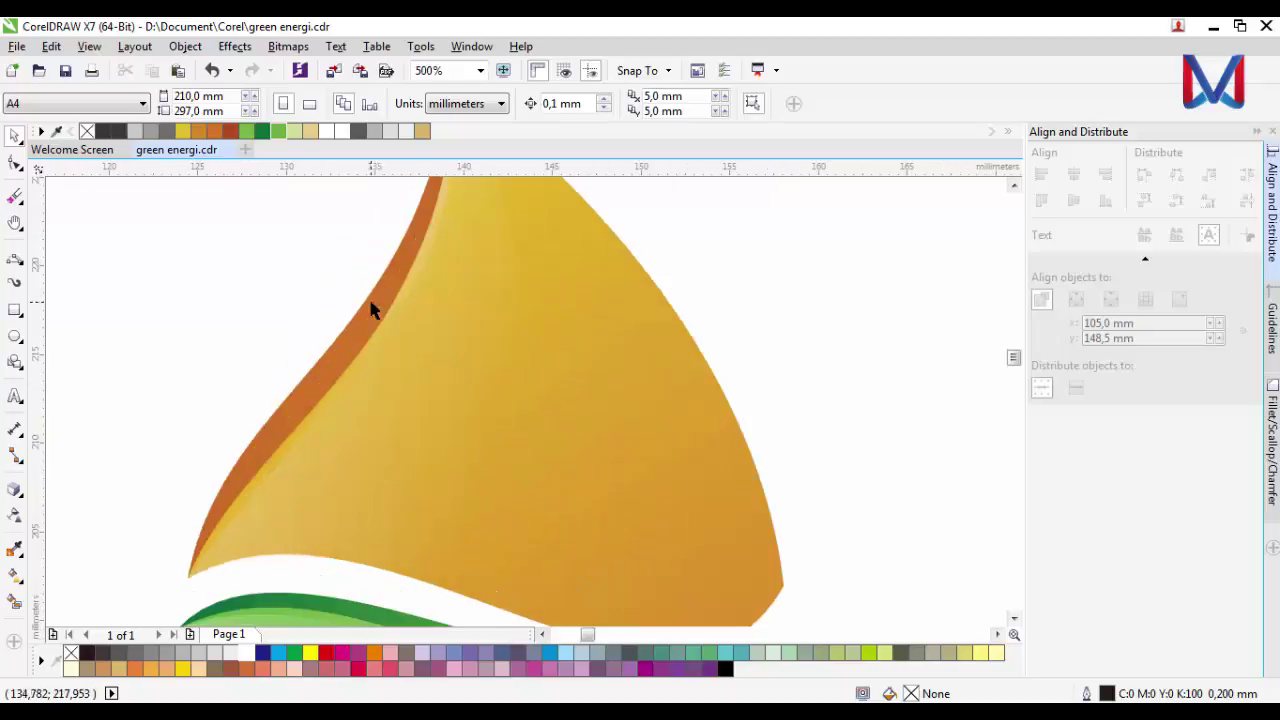
click(399, 304)
scroll(398, 306, down, 1)
click(619, 301)
scroll(408, 208, up, 2)
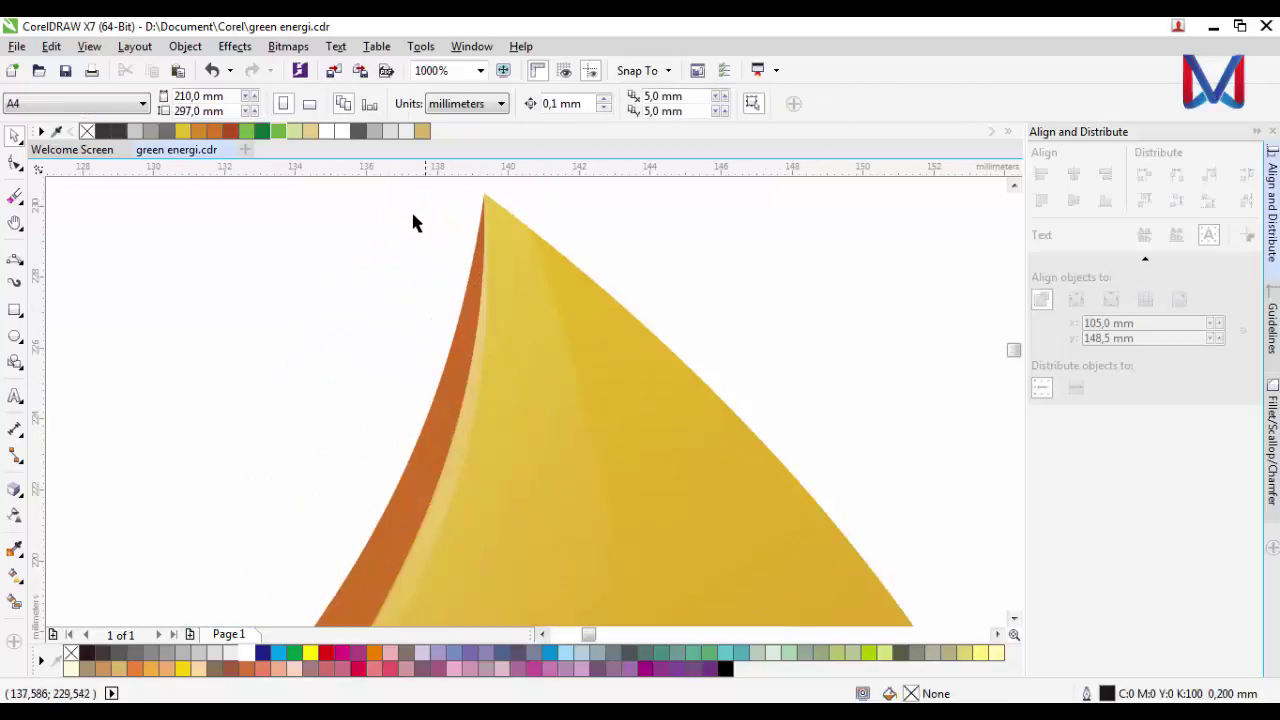
scroll(475, 234, up, 2)
click(469, 284)
scroll(469, 284, down, 6)
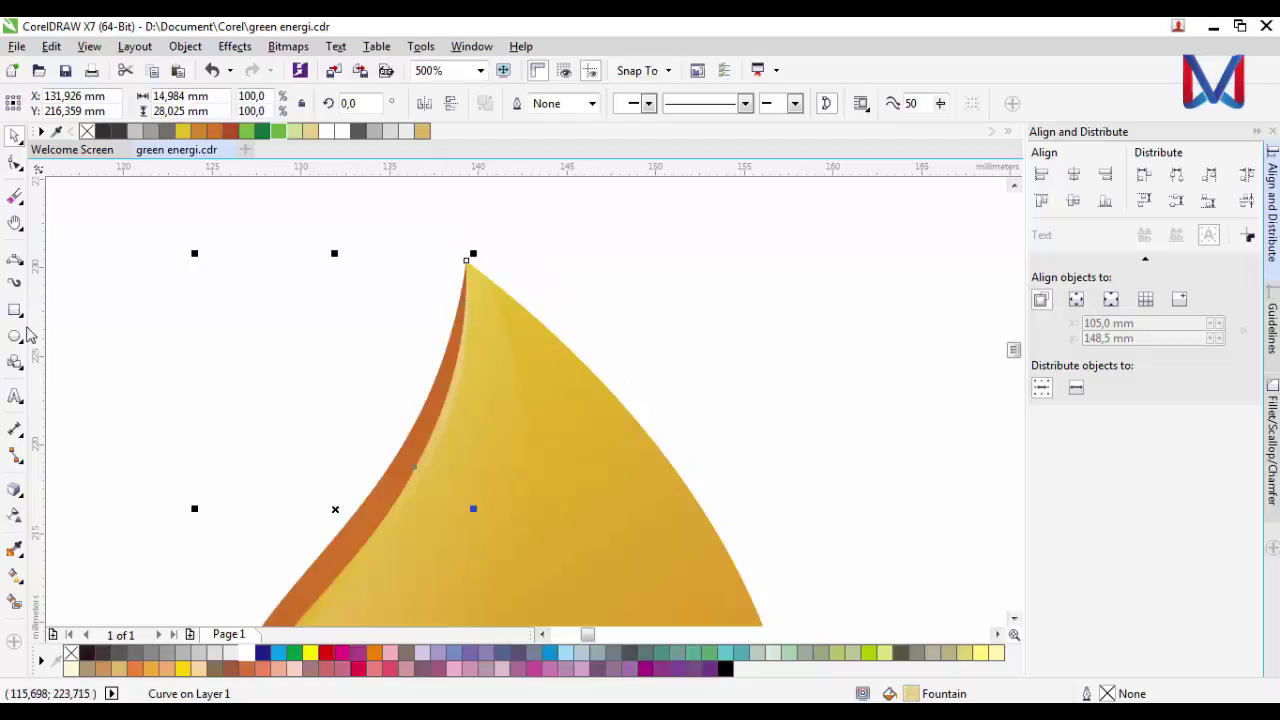
click(14, 515)
scroll(487, 383, down, 1)
scroll(409, 482, up, 1)
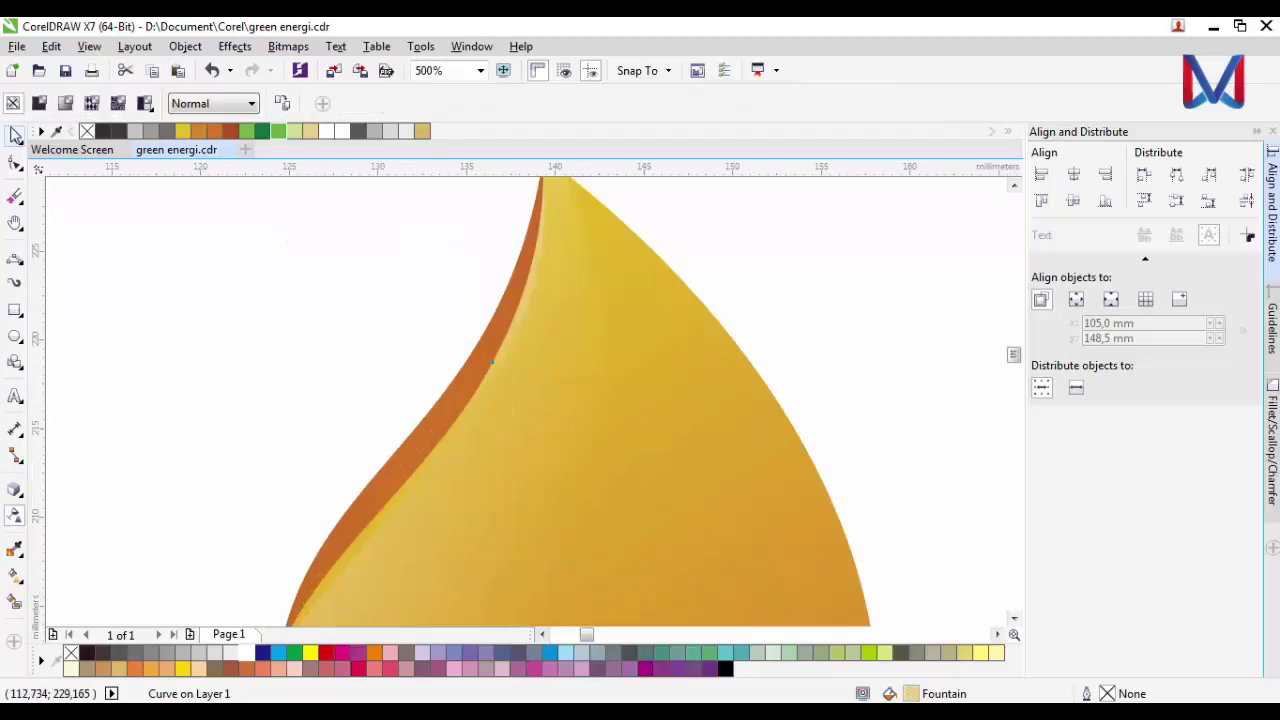
click(14, 135)
click(328, 268)
scroll(330, 275, down, 4)
scroll(396, 268, up, 4)
click(406, 243)
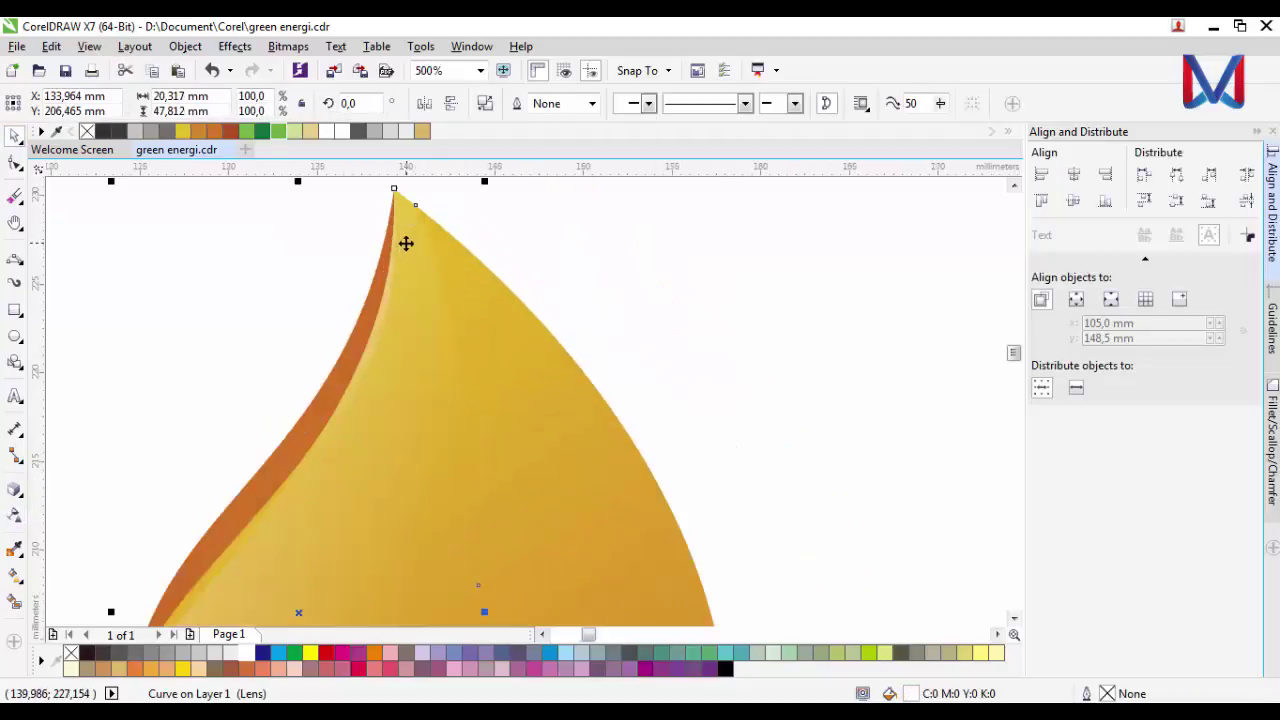
scroll(393, 220, up, 2)
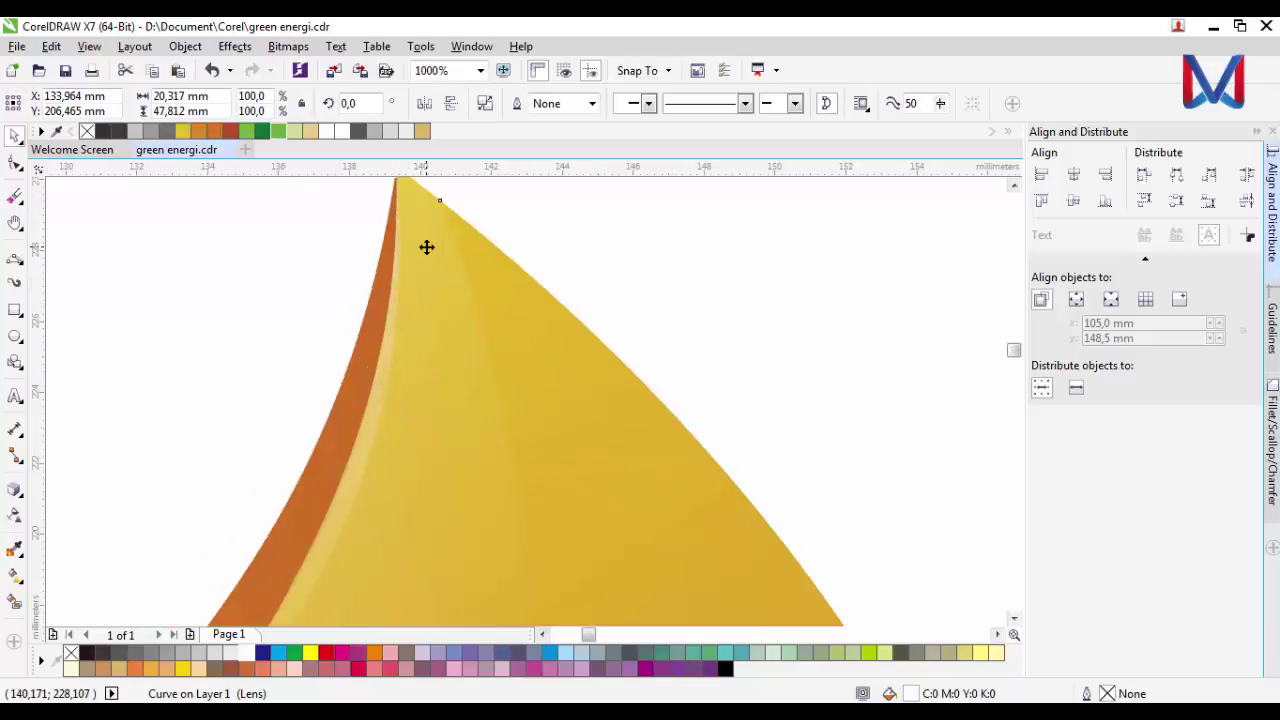
click(313, 218)
Step: Move the pale end of the yellow highlight strip's gradient to the left and its yellow end well outside the drop's lower left
click(387, 337)
scroll(387, 337, down, 2)
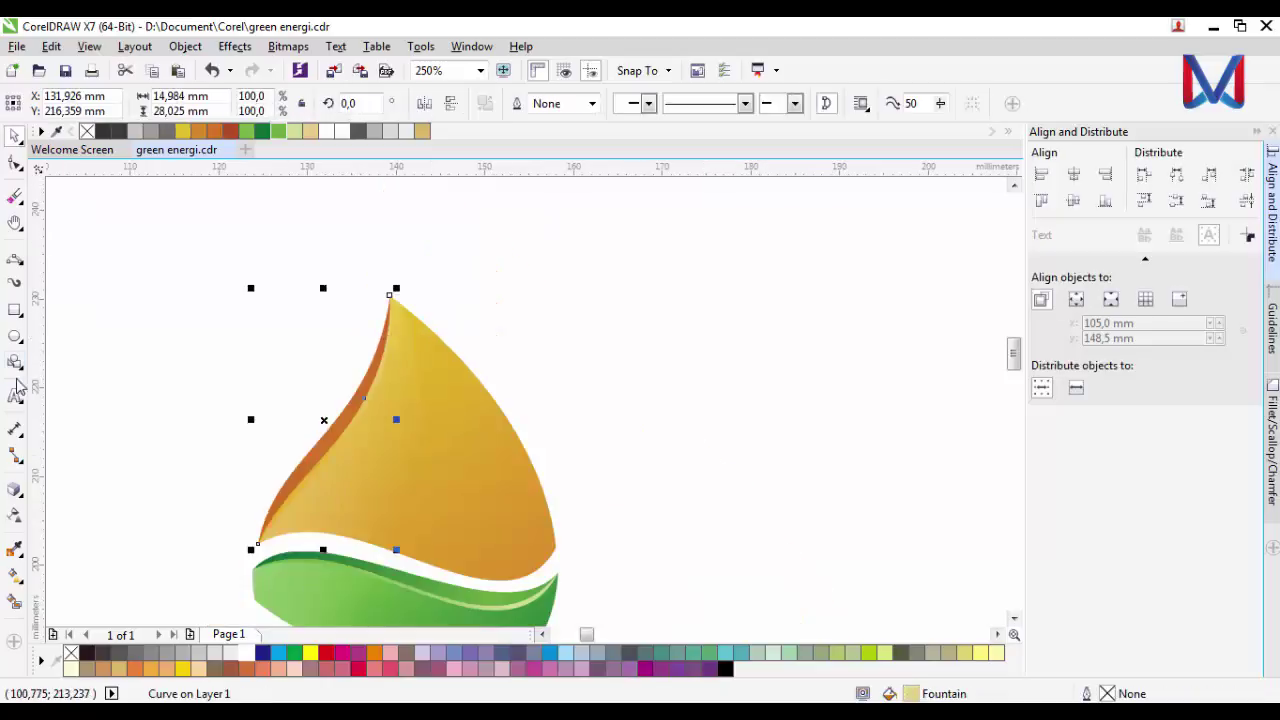
key(g)
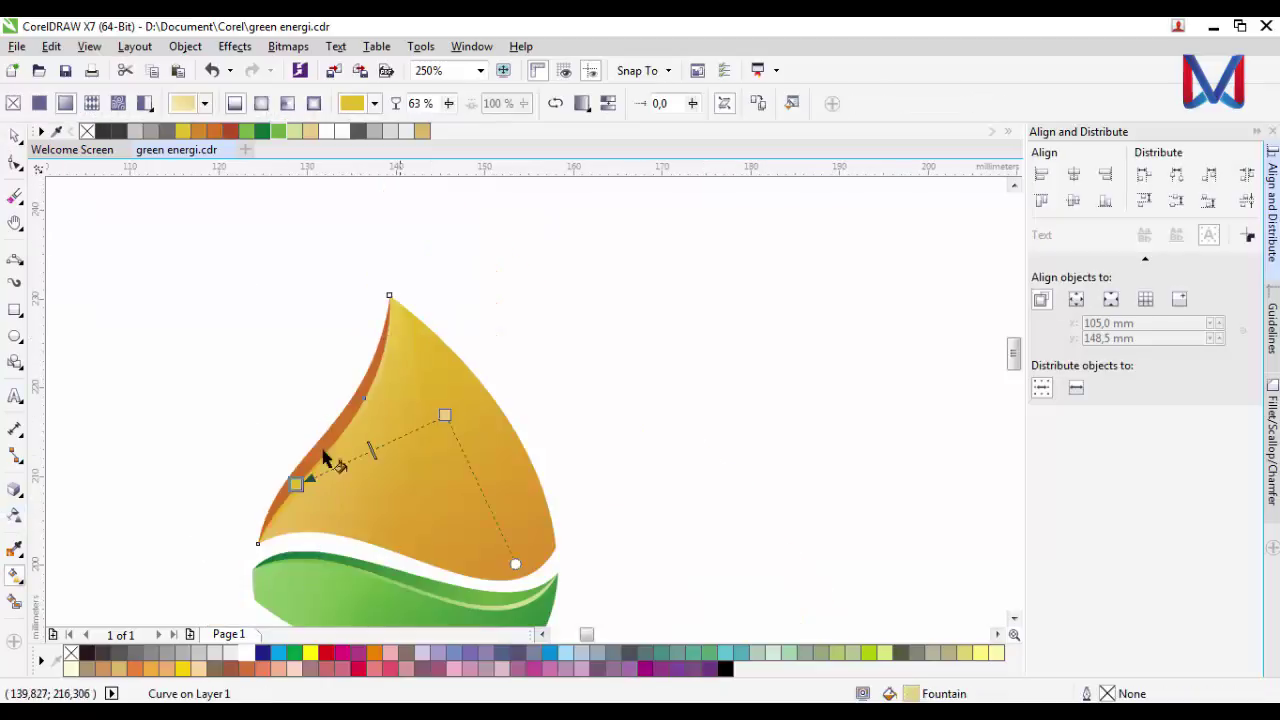
scroll(323, 458, up, 2)
drag(487, 416, 431, 414)
scroll(305, 450, down, 2)
drag(262, 487, 103, 578)
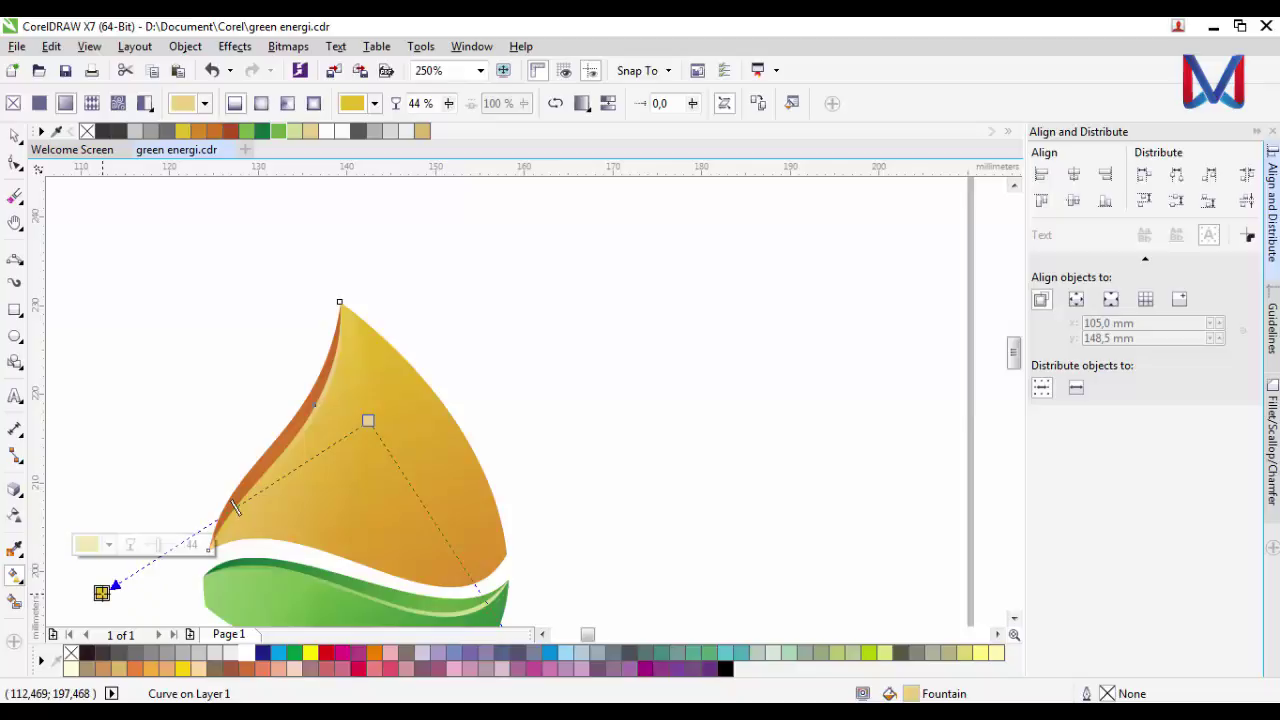
click(14, 135)
click(277, 310)
scroll(358, 372, down, 3)
Step: Group all eight pieces of the drop logo
drag(351, 398, 468, 519)
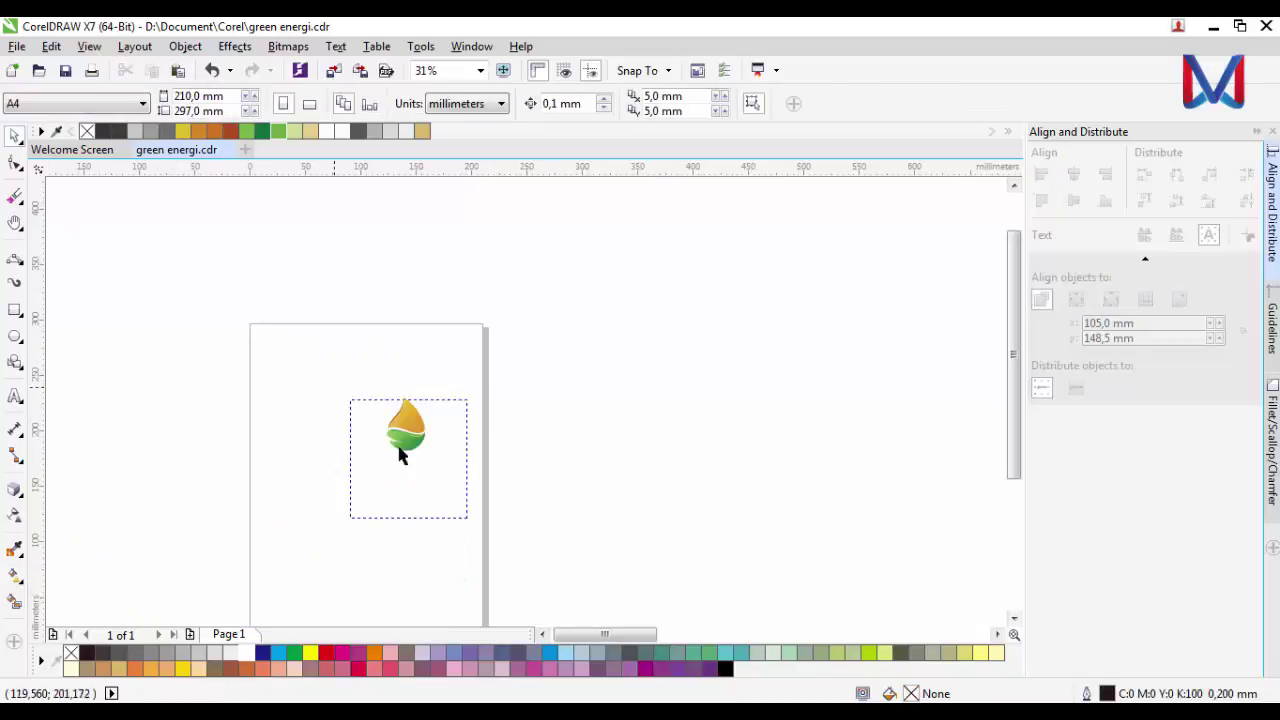
scroll(411, 411, up, 1)
key(Escape)
scroll(426, 463, up, 2)
scroll(446, 463, down, 1)
scroll(398, 446, up, 1)
scroll(398, 446, down, 1)
Step: Scale the logo group down to about 23.9 × 33.2 mm and centre it on the page
drag(250, 298, 240, 291)
drag(483, 523, 452, 490)
key(Escape)
scroll(410, 485, down, 1)
scroll(403, 443, up, 1)
scroll(386, 391, up, 1)
scroll(418, 430, down, 2)
key(Escape)
drag(316, 311, 289, 333)
drag(445, 455, 314, 318)
key(p)
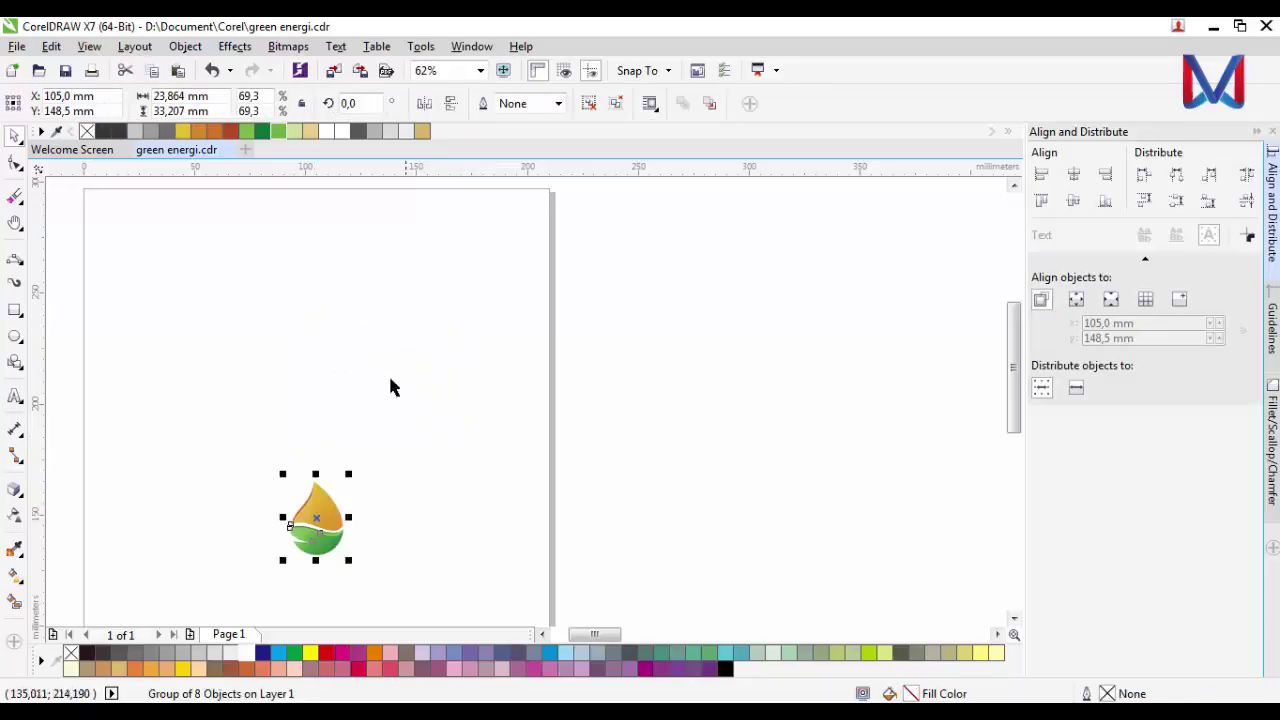
key(Escape)
Step: Add the artistic text "ALTERNATIVE ENERGY" in 24 pt Arial below the drop
scroll(307, 470, up, 4)
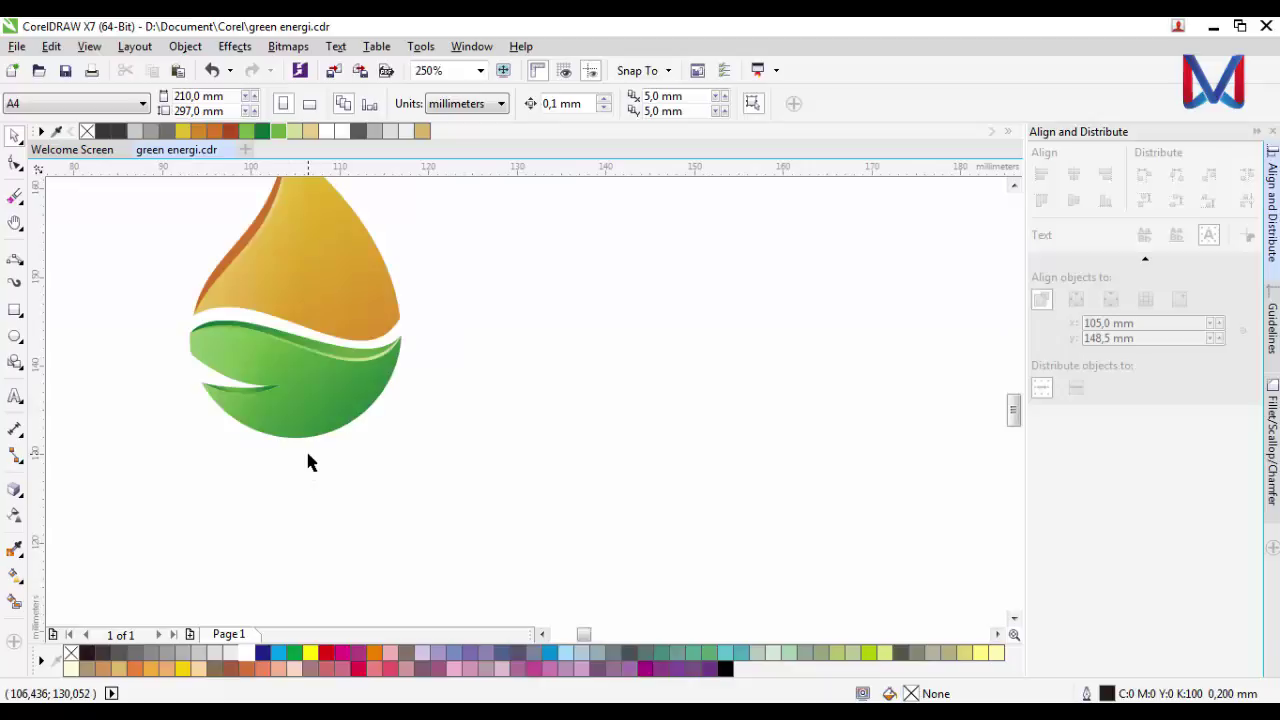
click(15, 396)
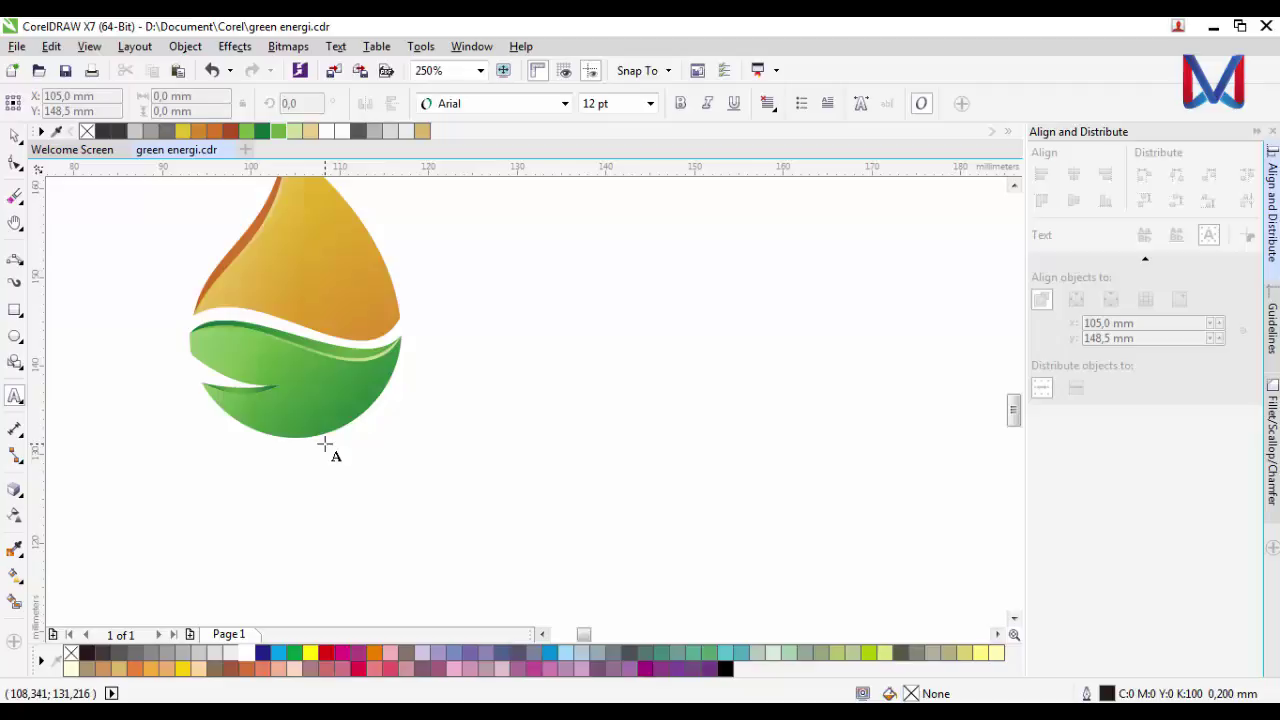
click(279, 551)
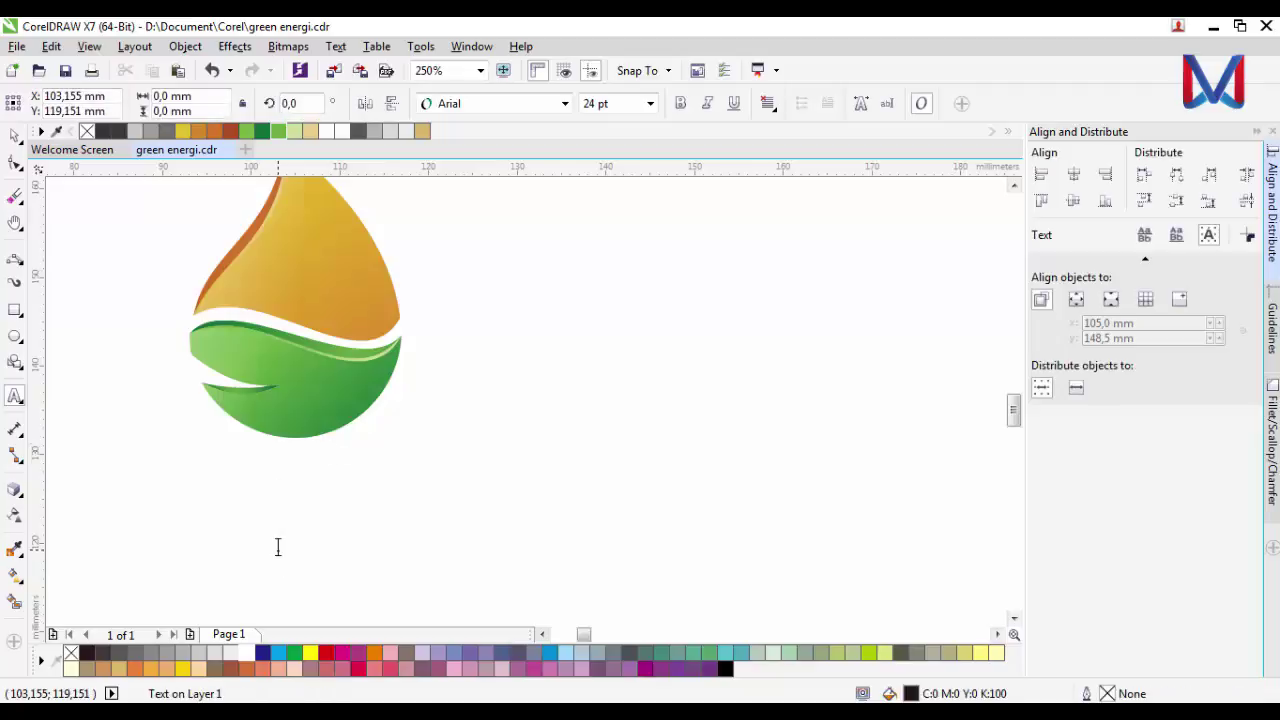
text(ALTER)
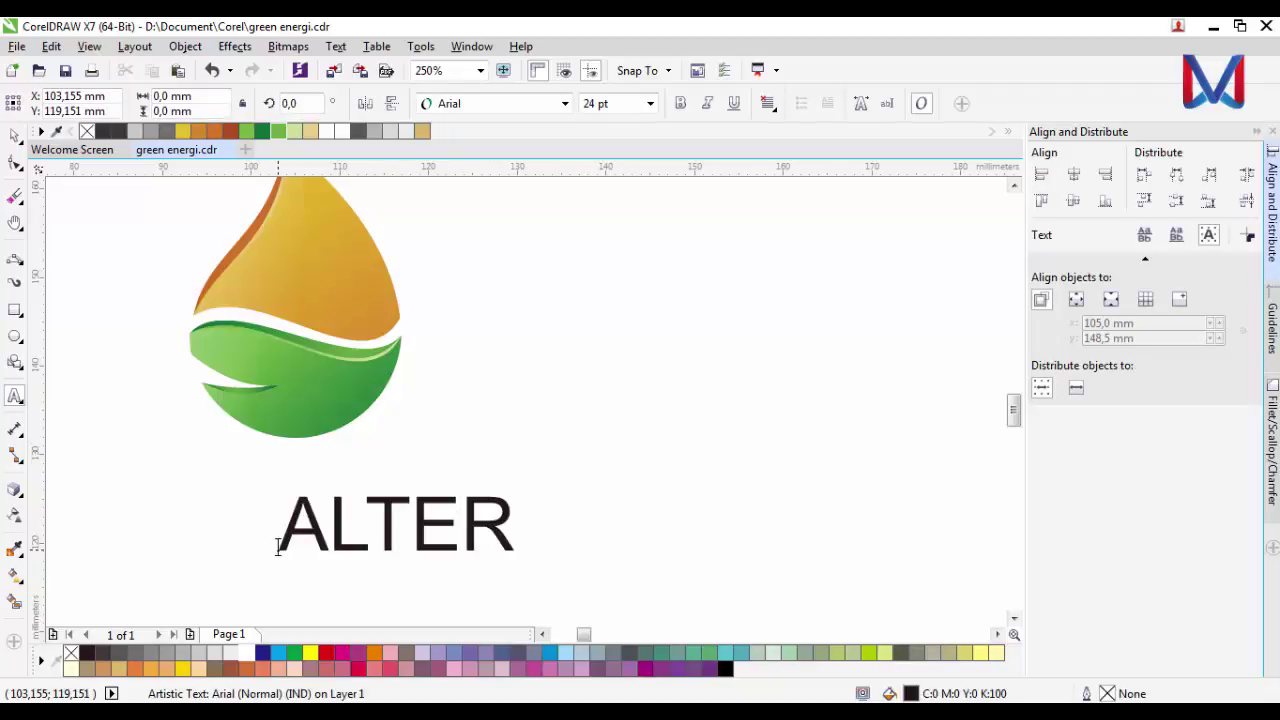
text(NATIVE )
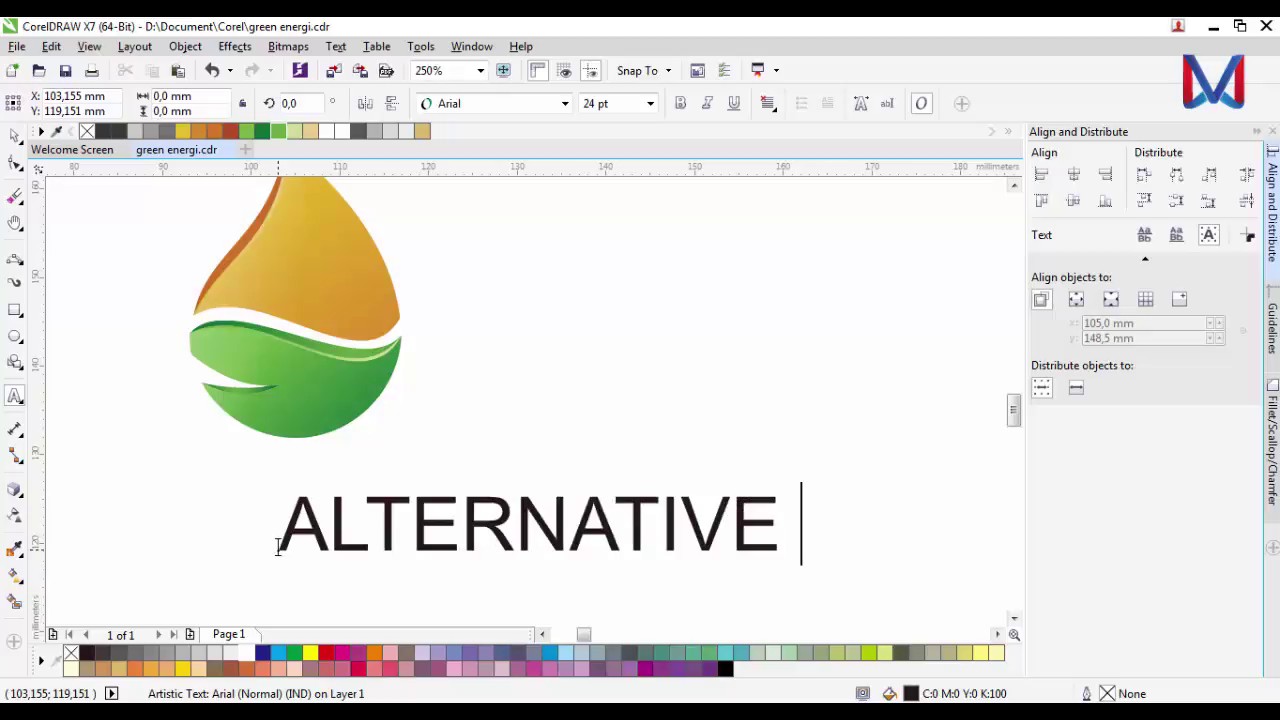
text(ENERGY)
key(ctrl+space)
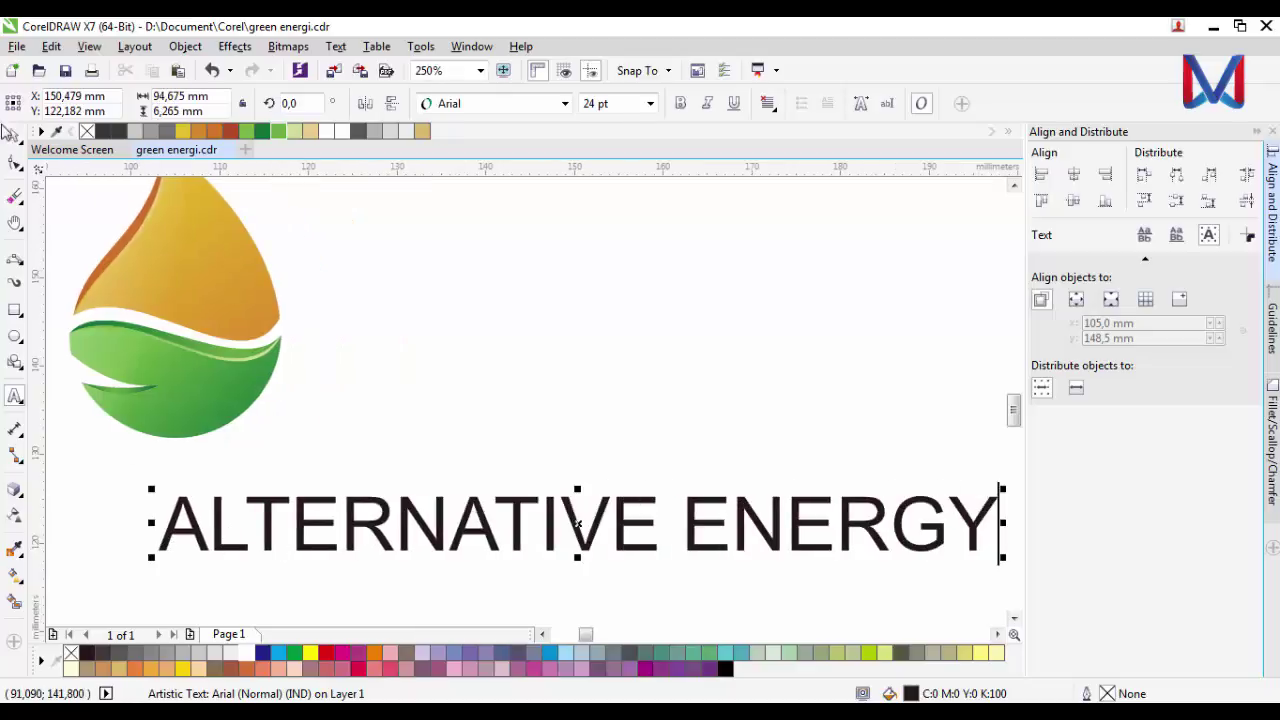
Step: Change the font of the ALTERNATIVE ENERGY text to Lato Medium
click(565, 103)
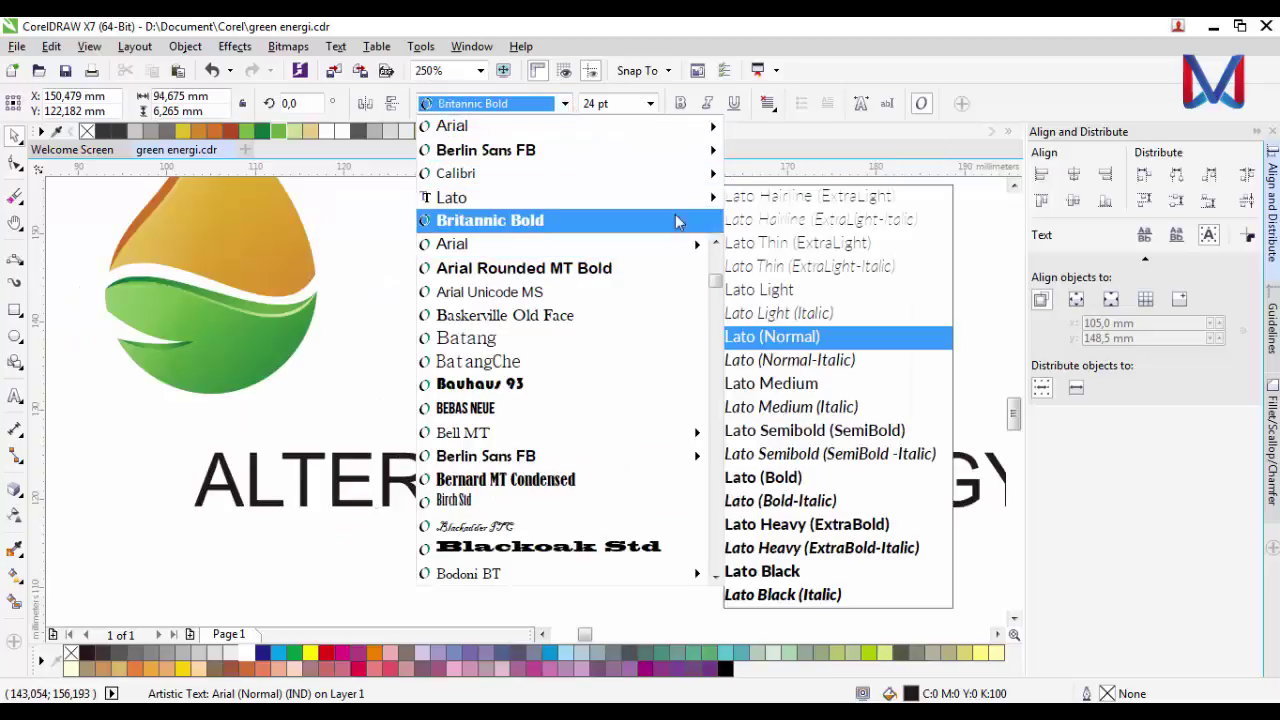
mouse_move(700, 198)
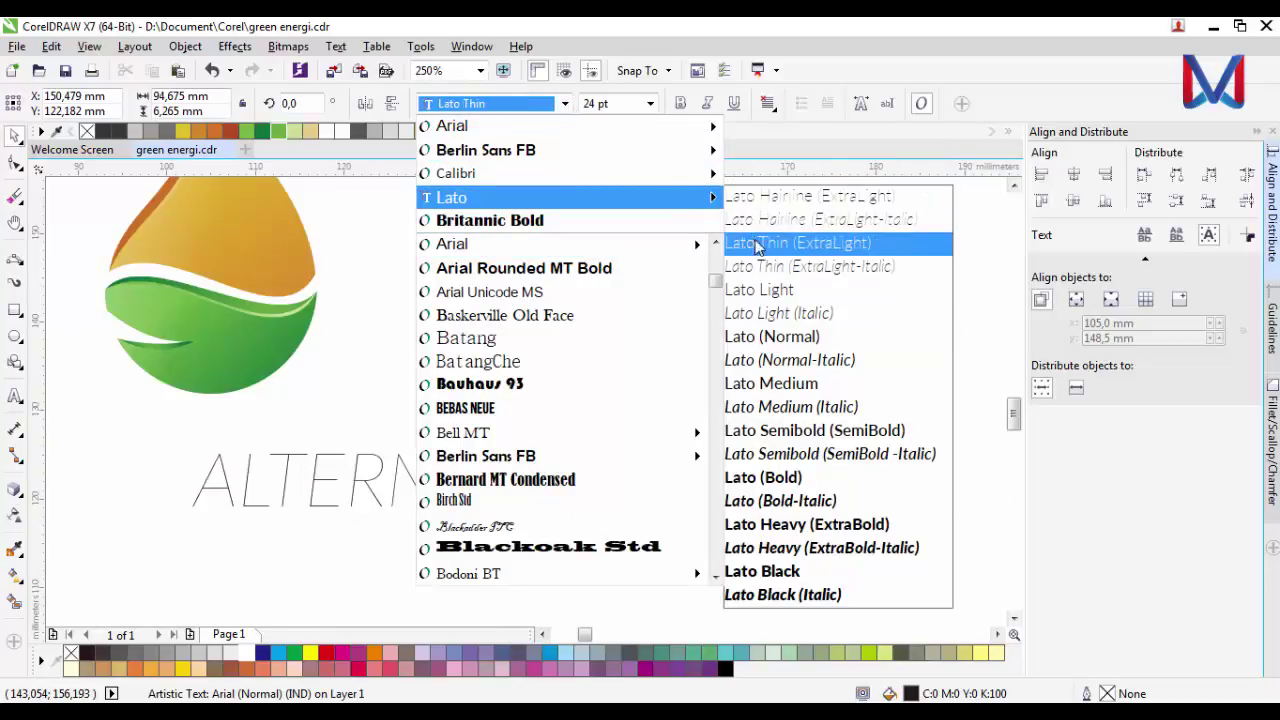
click(786, 383)
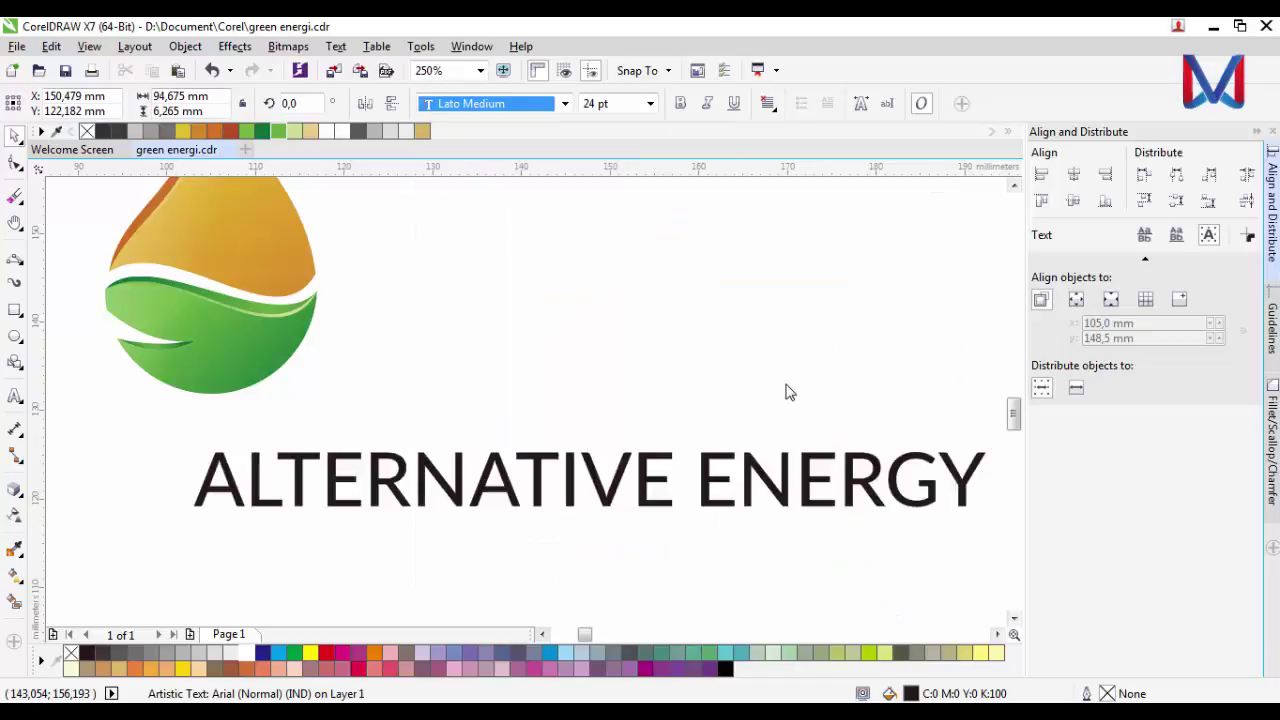
click(760, 388)
scroll(706, 418, down, 1)
scroll(570, 444, up, 1)
Step: Widen the letter spacing of the ALTERNATIVE ENERGY text until it is about 92.5 mm wide
click(563, 454)
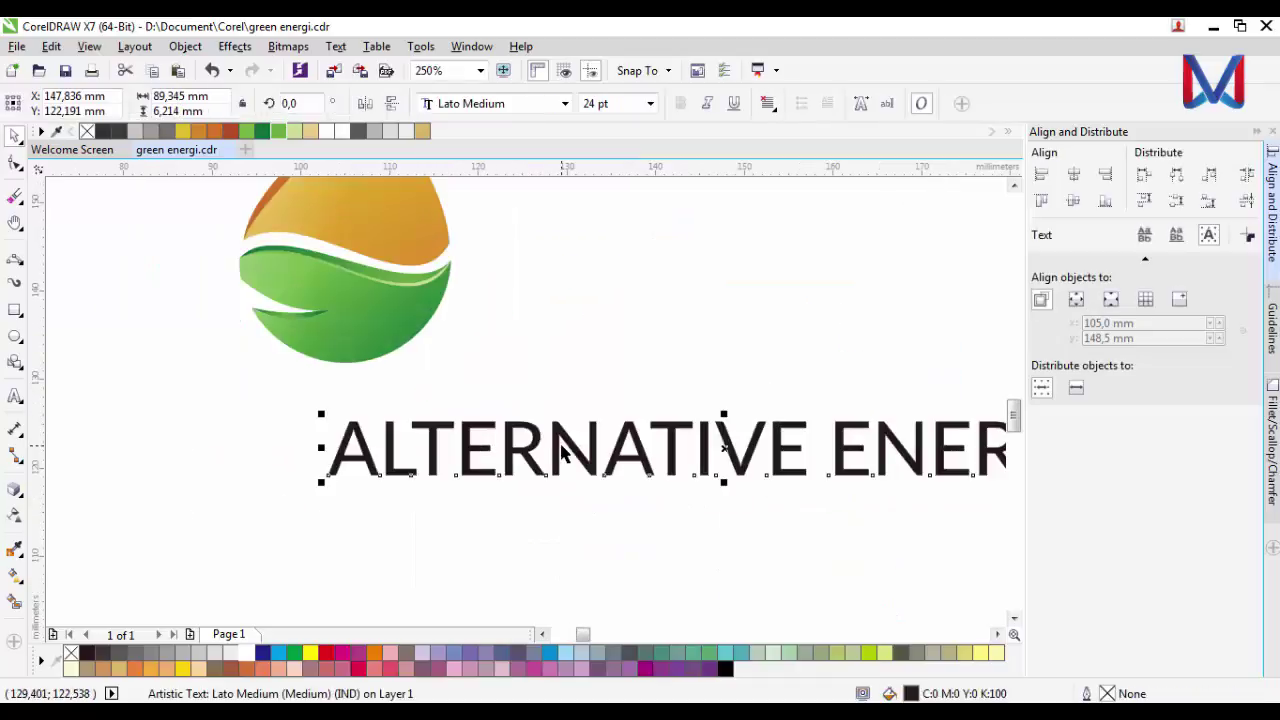
scroll(332, 366, down, 1)
scroll(560, 408, up, 2)
key(F10)
drag(888, 443, 917, 443)
key(space)
scroll(463, 448, down, 2)
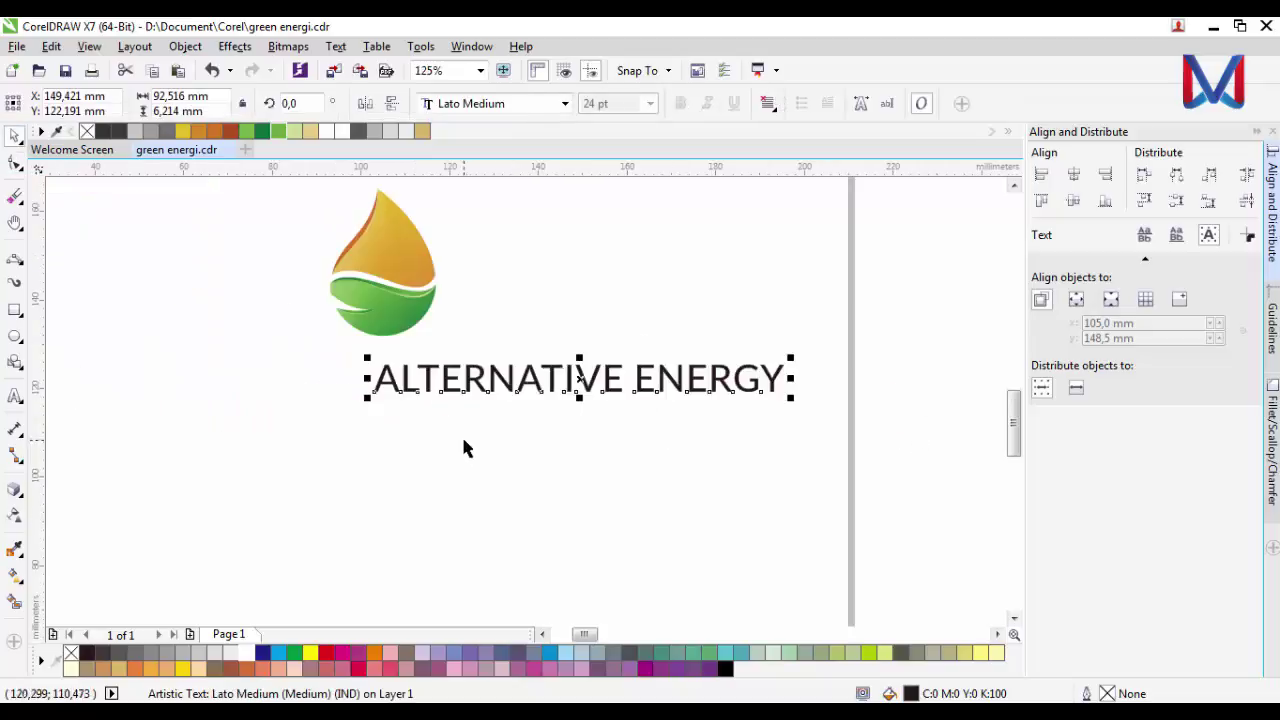
Step: Scale the ALTERNATIVE ENERGY text down about its centre to about 12 pt, roughly 46.4 mm wide
click(463, 448)
click(622, 395)
drag(789, 400, 754, 391)
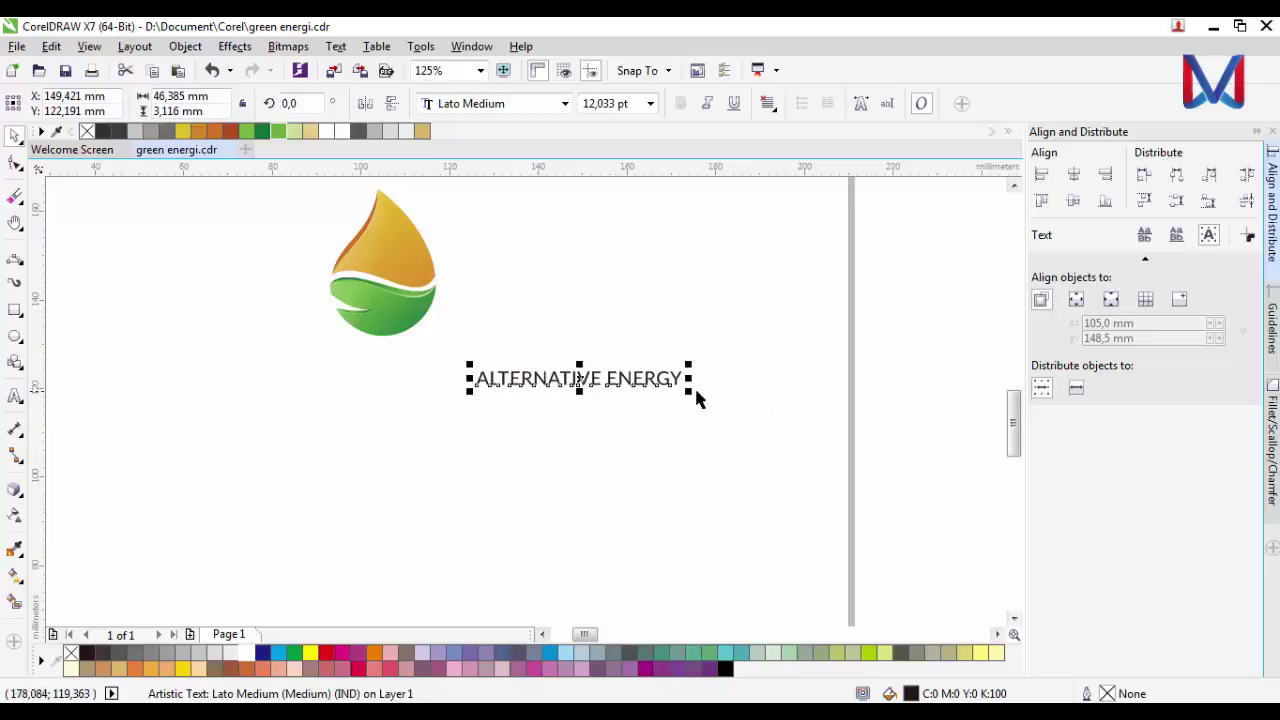
Step: Move the ALTERNATIVE ENERGY caption to just below the drop
scroll(565, 380, up, 2)
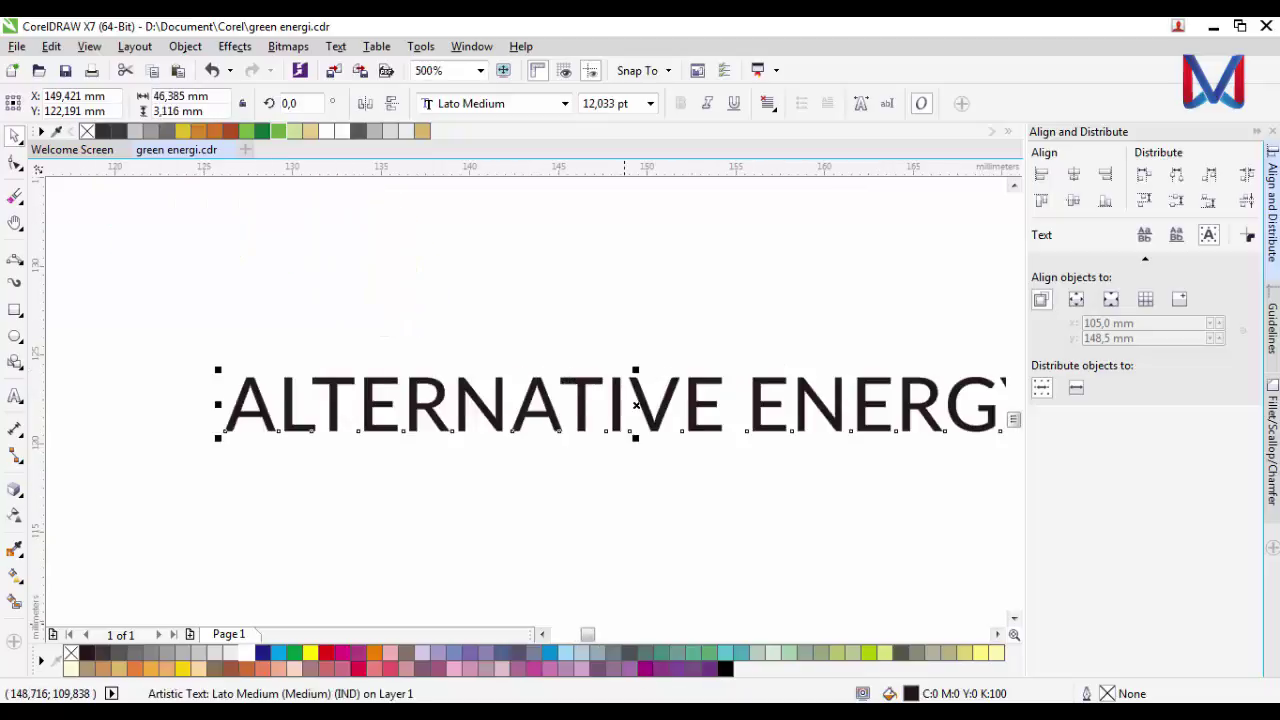
scroll(399, 440, down, 2)
click(358, 381)
drag(358, 381, 557, 381)
click(546, 440)
scroll(546, 440, up, 1)
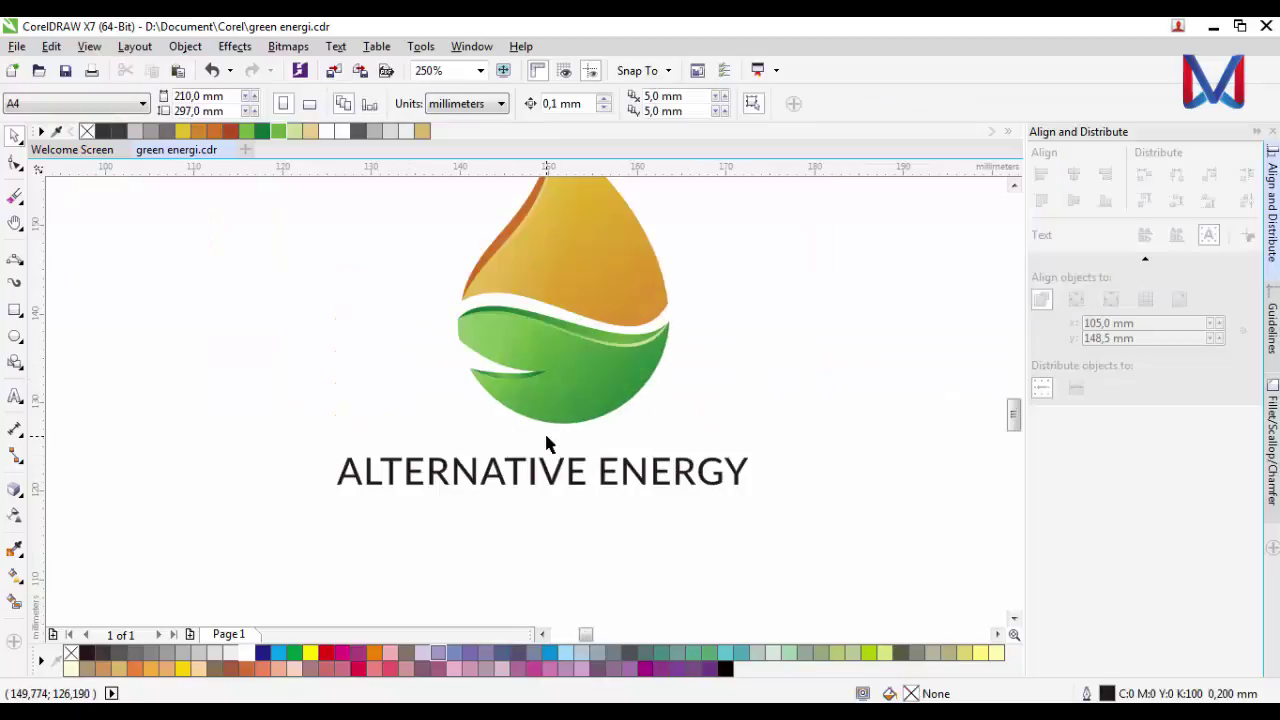
Step: Centre the ALTERNATIVE ENERGY caption horizontally on the drop
click(556, 487)
shift+click(581, 394)
click(1075, 176)
click(560, 512)
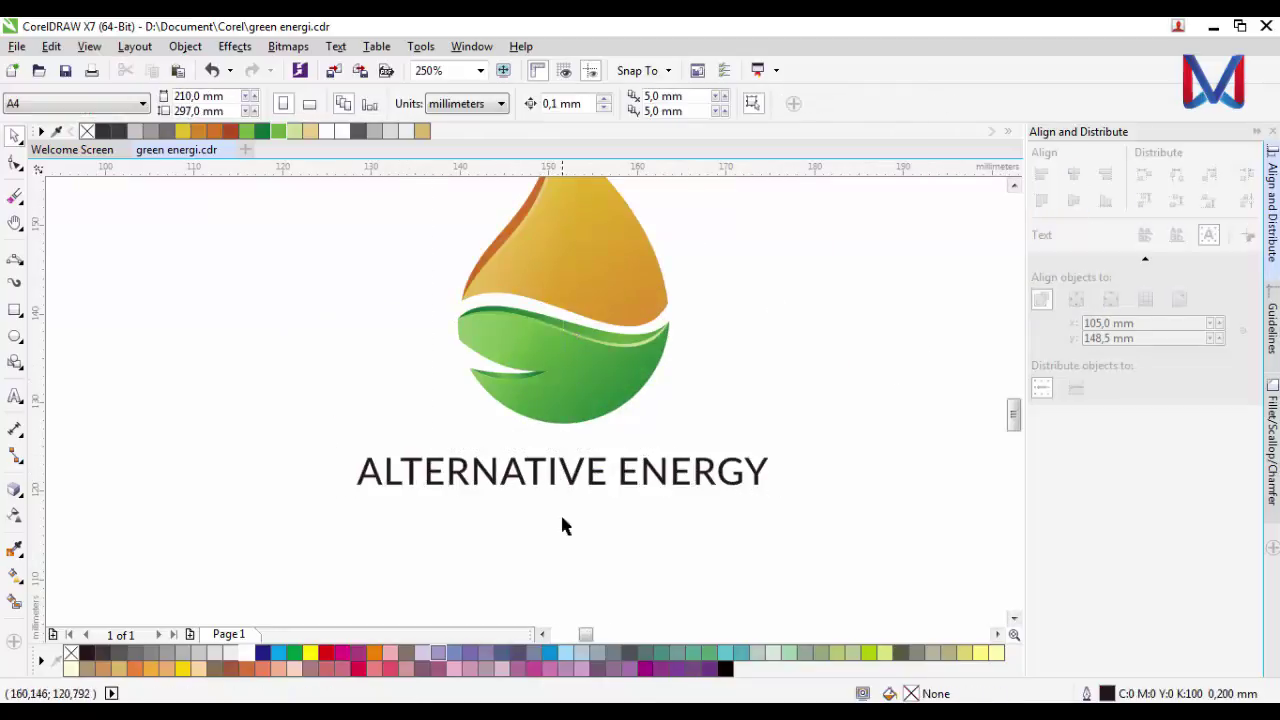
Step: Scale the drop group down to 62%, about 21.4 mm wide, and move it down to sit just above the caption
scroll(560, 512, up, 1)
click(557, 513)
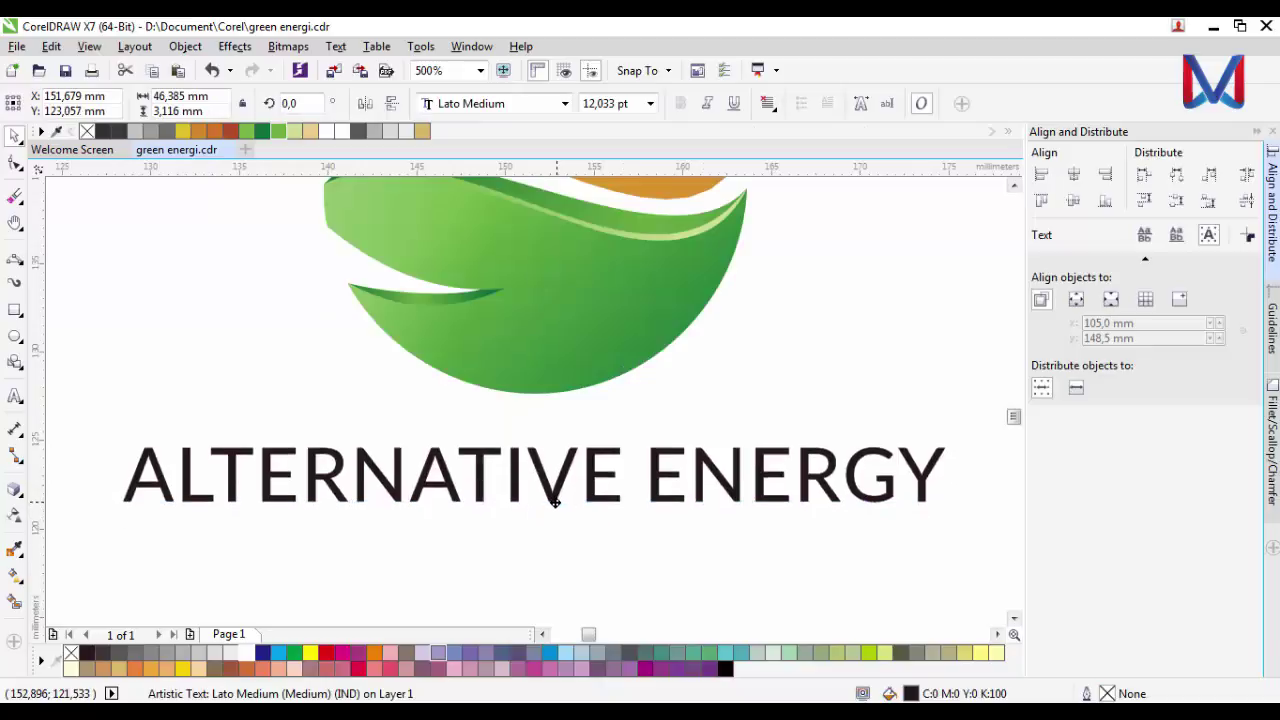
click(483, 531)
scroll(362, 490, down, 1)
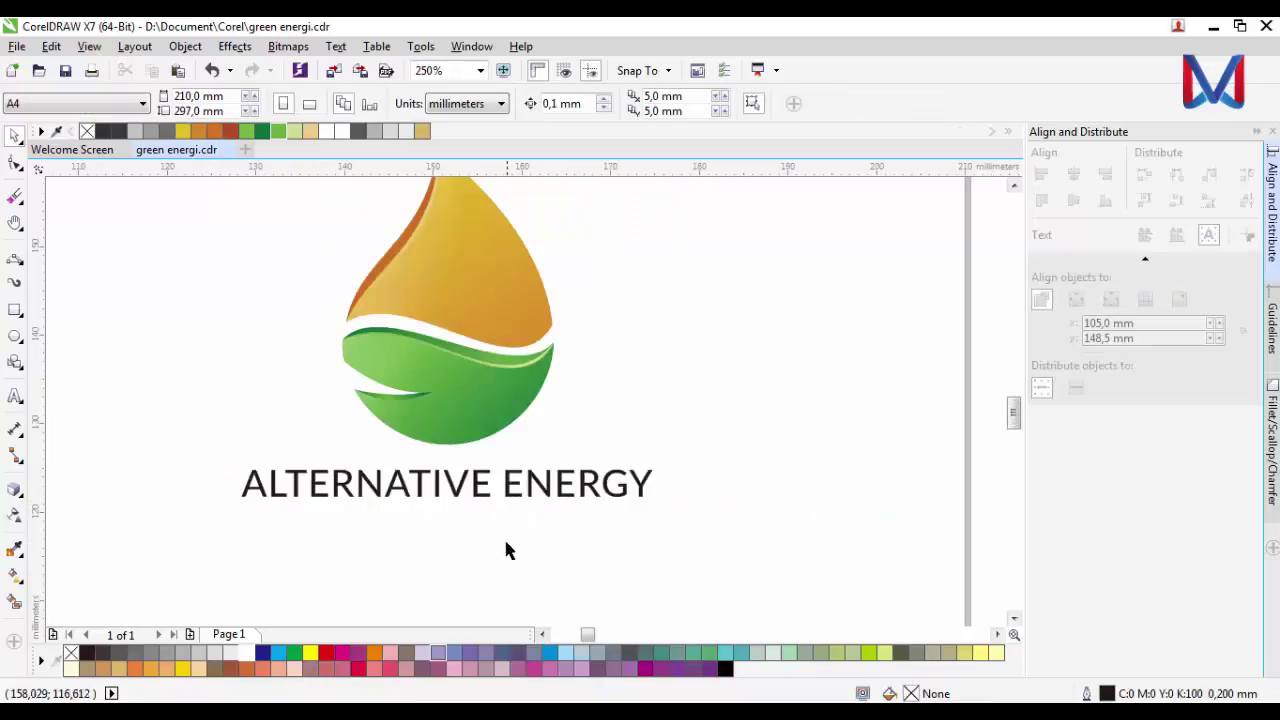
scroll(488, 510, down, 2)
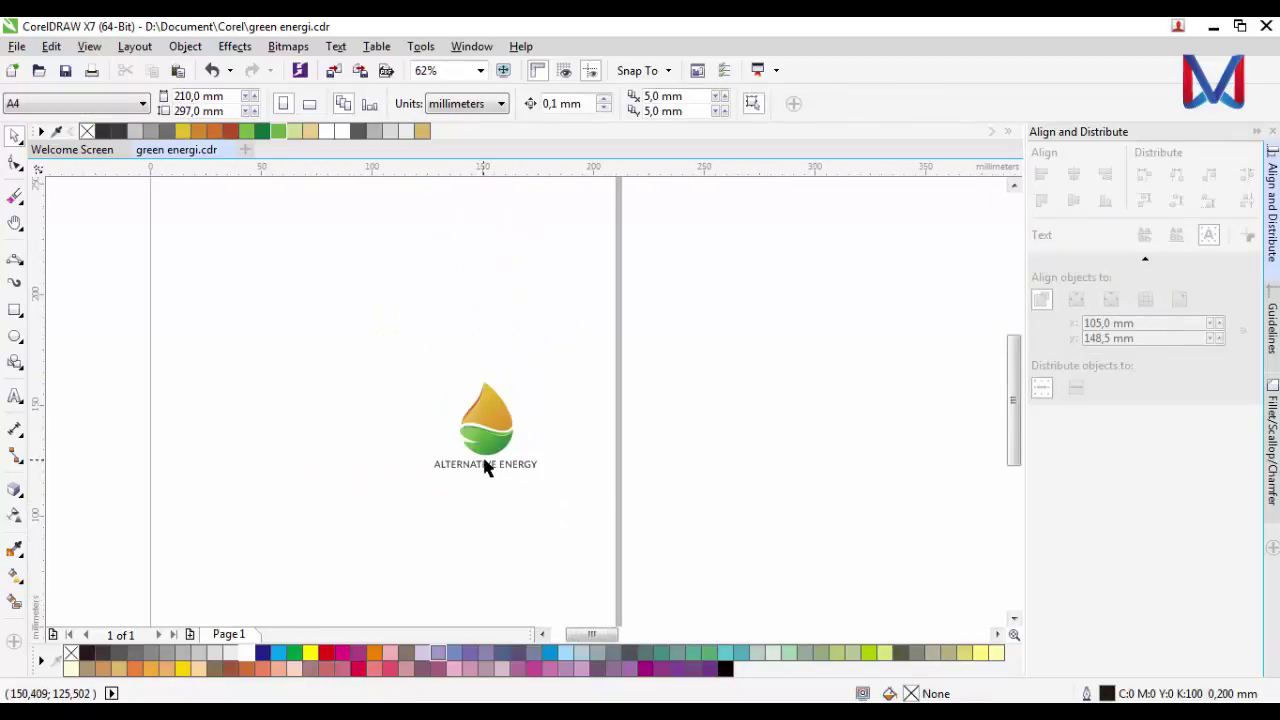
scroll(485, 467, up, 2)
click(500, 429)
drag(590, 448, 592, 431)
drag(524, 310, 524, 322)
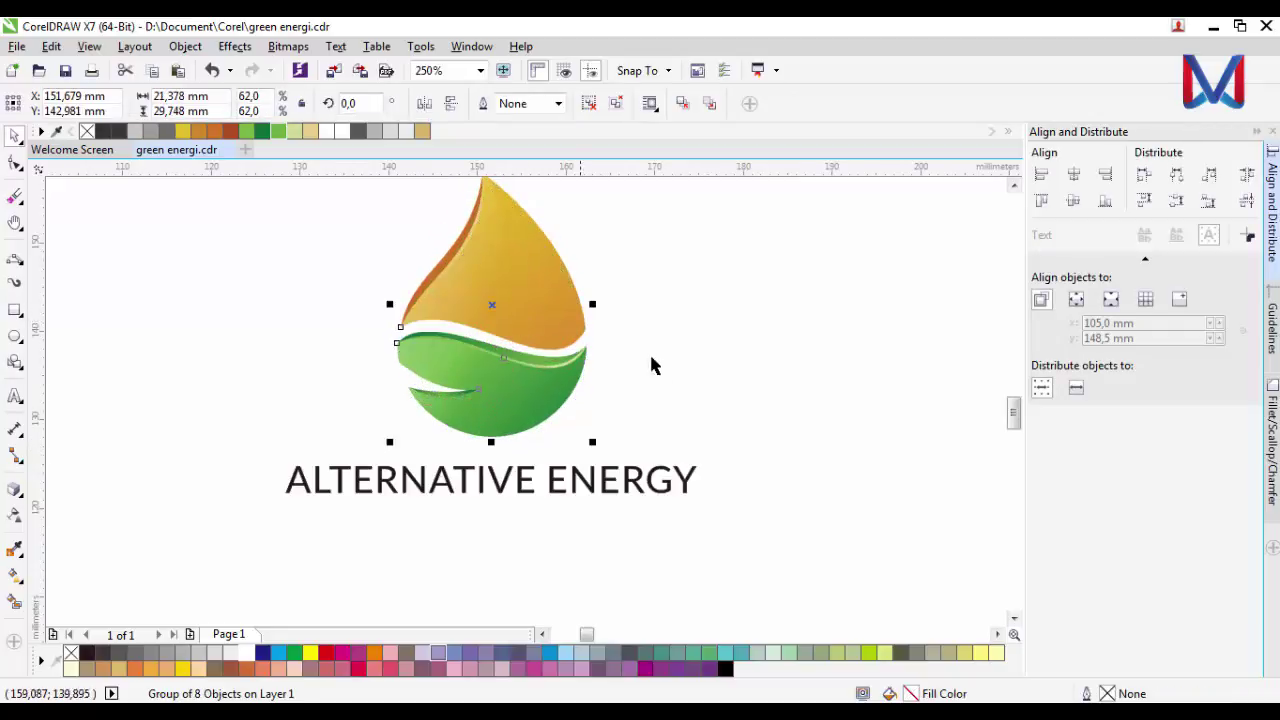
Step: Examine the caption's size and its spacing below the drop at several zoom levels
click(651, 363)
scroll(449, 513, up, 1)
scroll(449, 455, down, 2)
scroll(457, 497, up, 2)
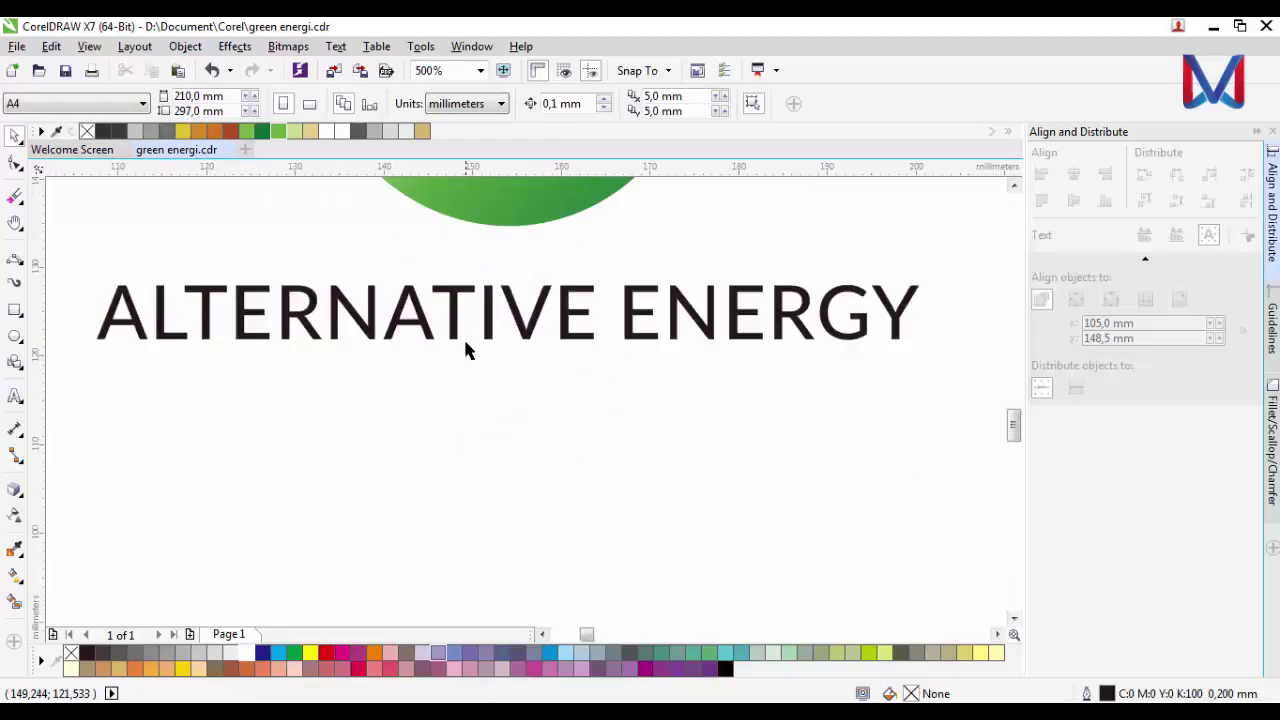
scroll(466, 341, down, 1)
scroll(472, 318, up, 1)
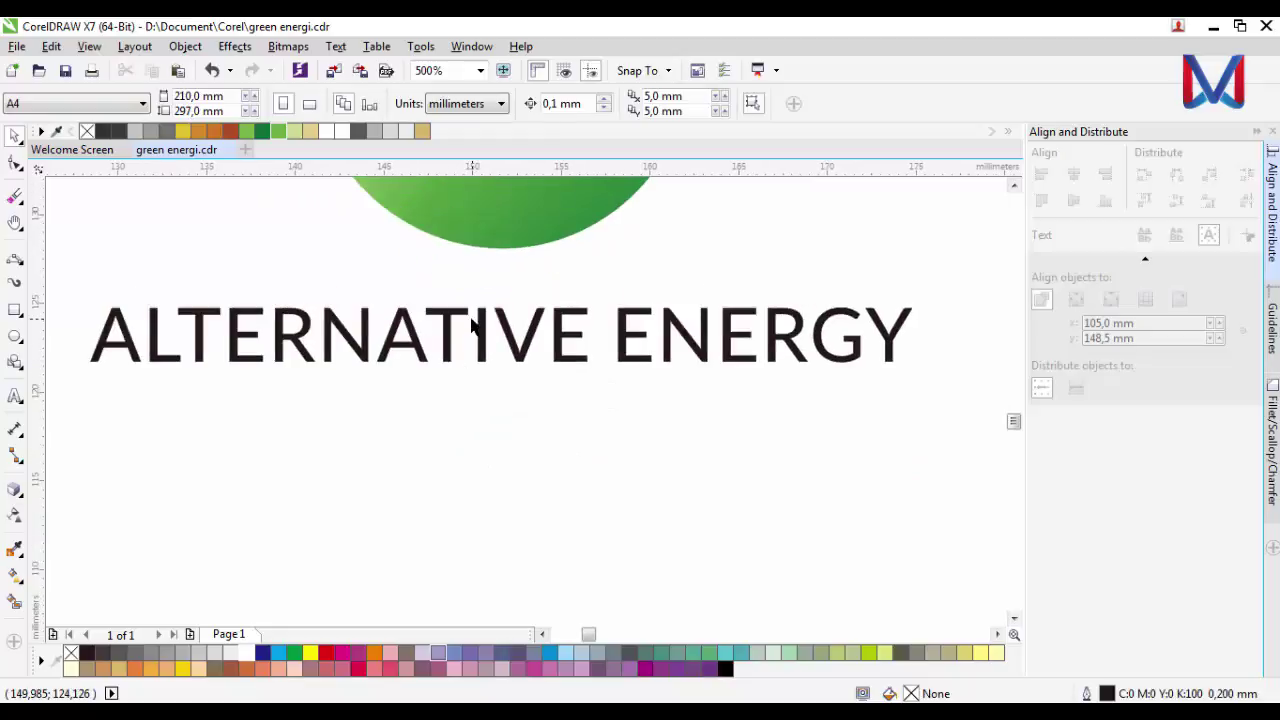
scroll(472, 326, down, 2)
scroll(486, 206, down, 2)
scroll(482, 215, up, 1)
scroll(478, 223, up, 1)
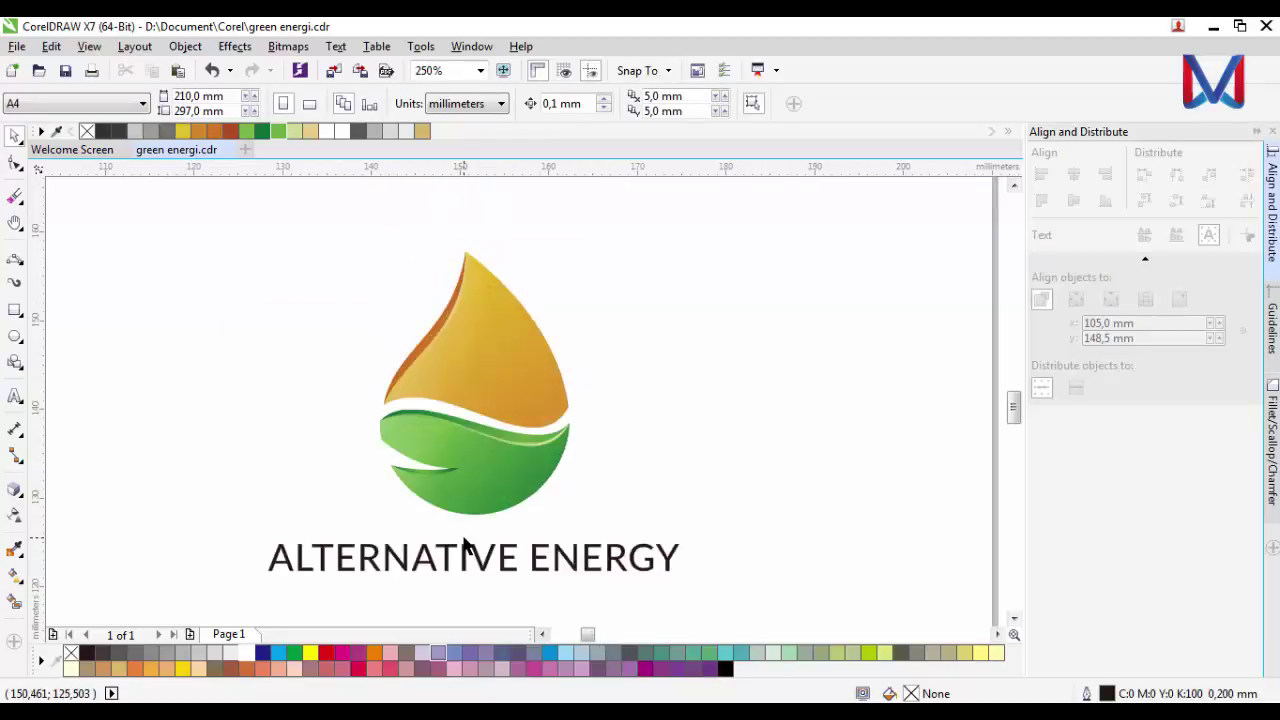
click(465, 563)
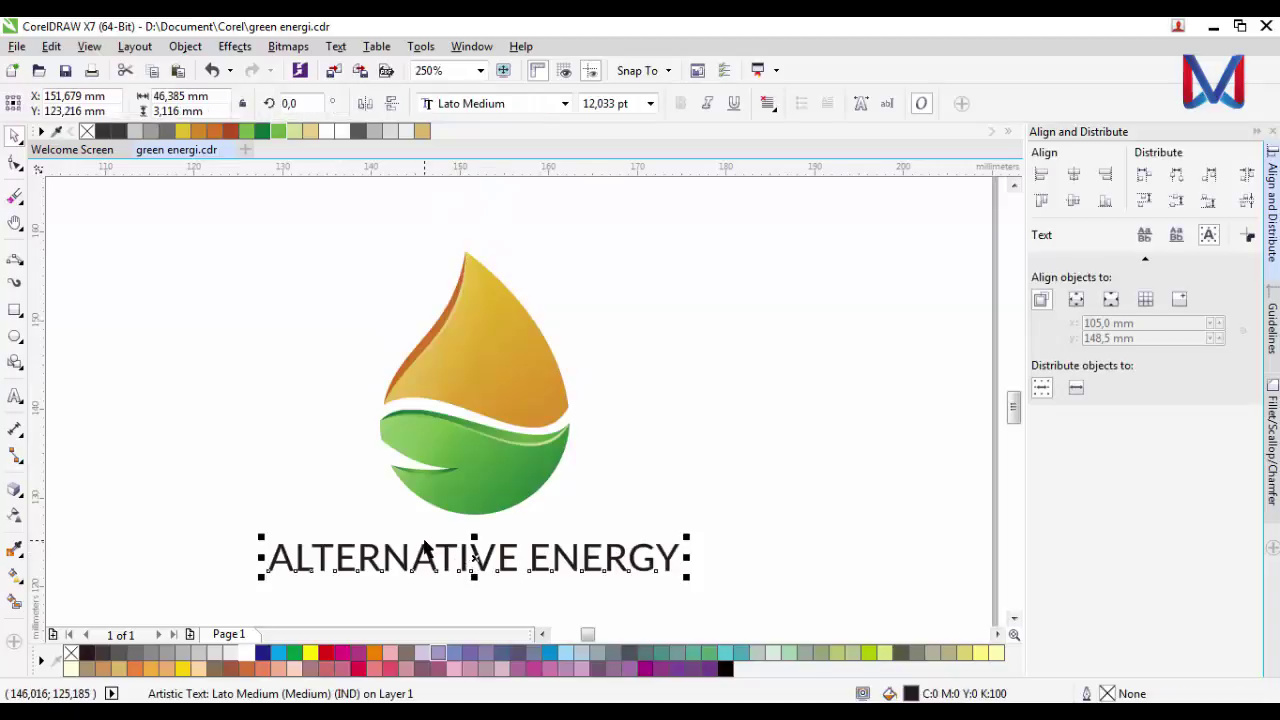
scroll(425, 548, down, 2)
scroll(391, 566, up, 2)
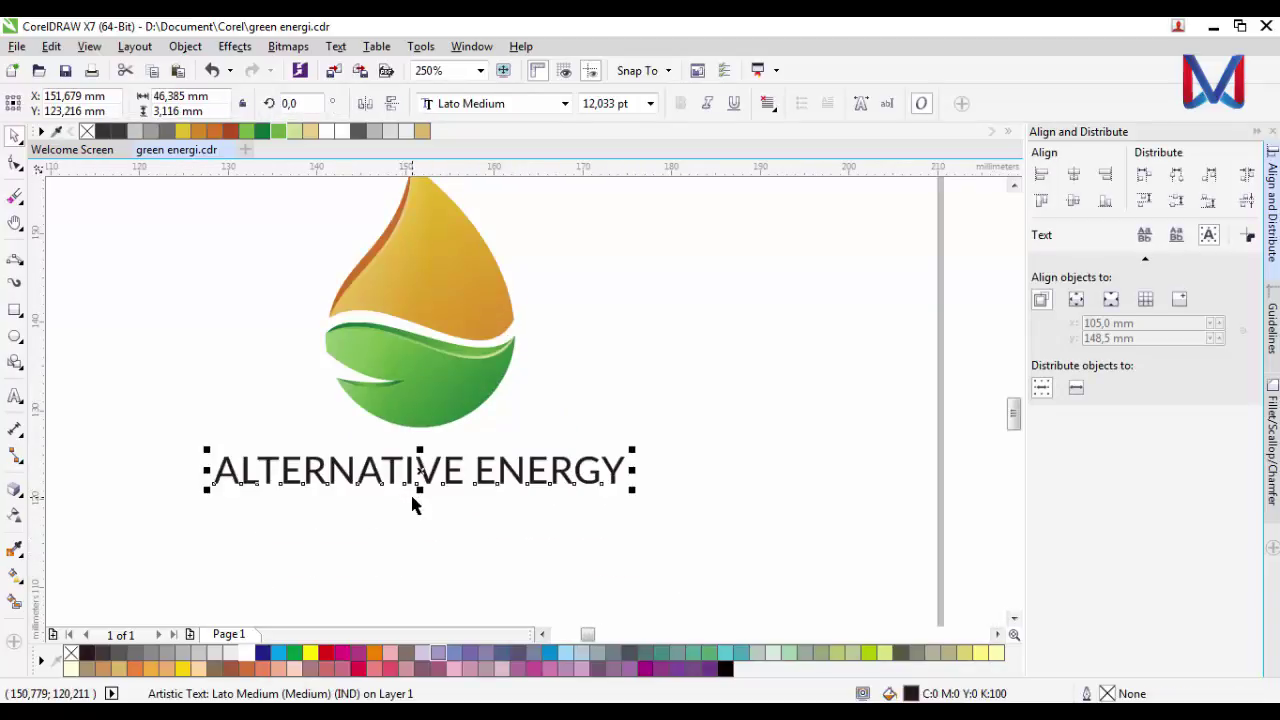
Step: Colour the word ALTERNATIVE light green (#71B743) and the word ENERGY orange
click(15, 395)
drag(465, 470, 216, 472)
click(246, 131)
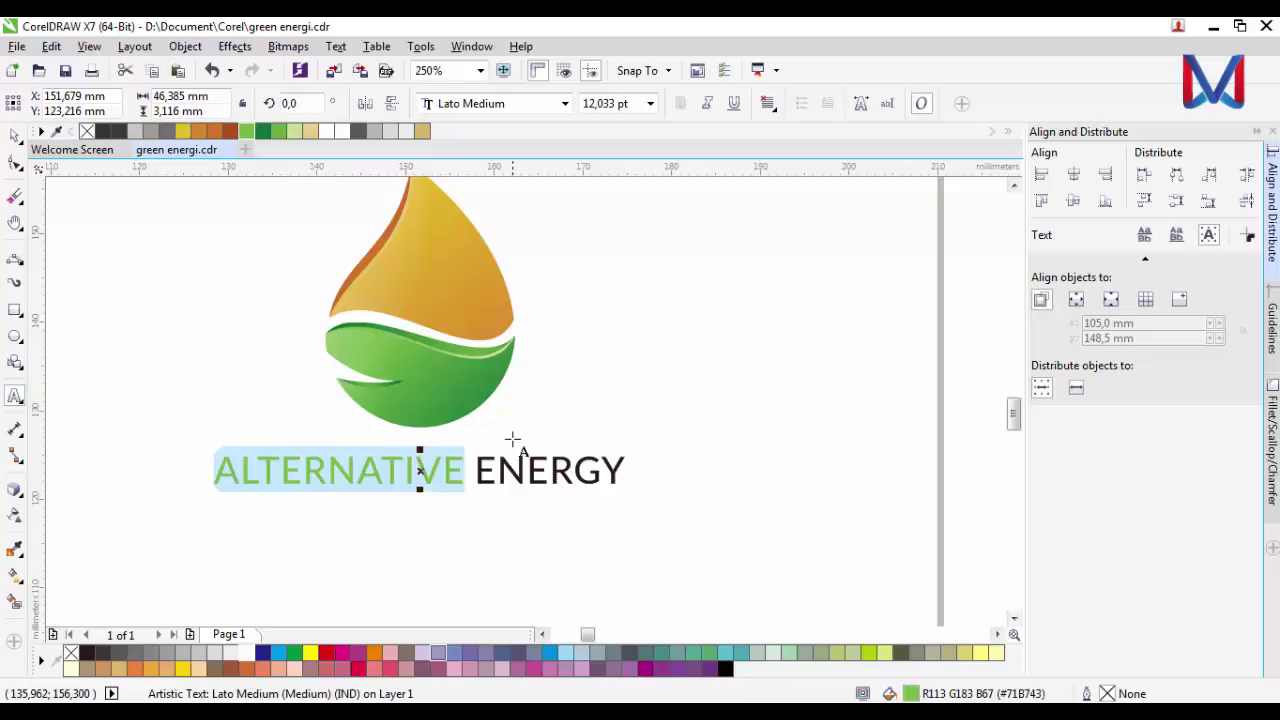
drag(478, 468, 634, 466)
click(198, 132)
click(15, 135)
scroll(618, 551, down, 1)
scroll(528, 540, down, 1)
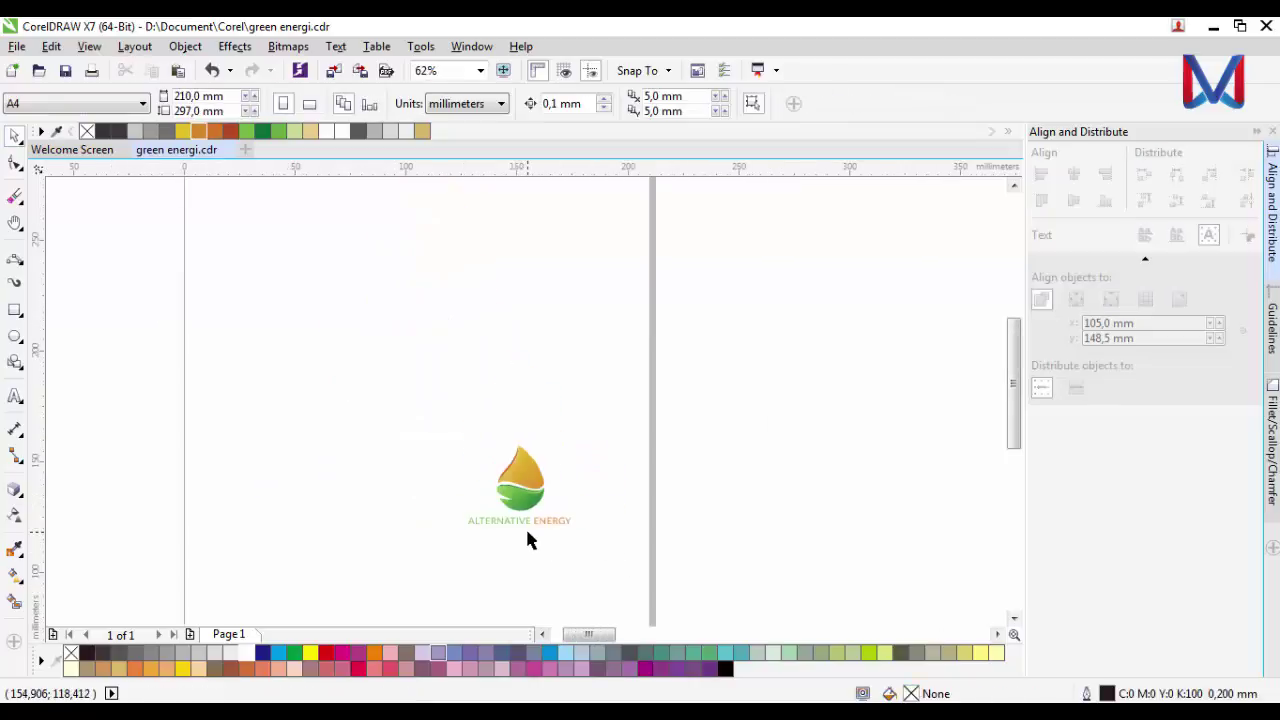
Step: Draw a flat ellipse about 49.4 mm wide and 3.9 mm high over the upper part of the caption
scroll(528, 540, up, 3)
click(508, 494)
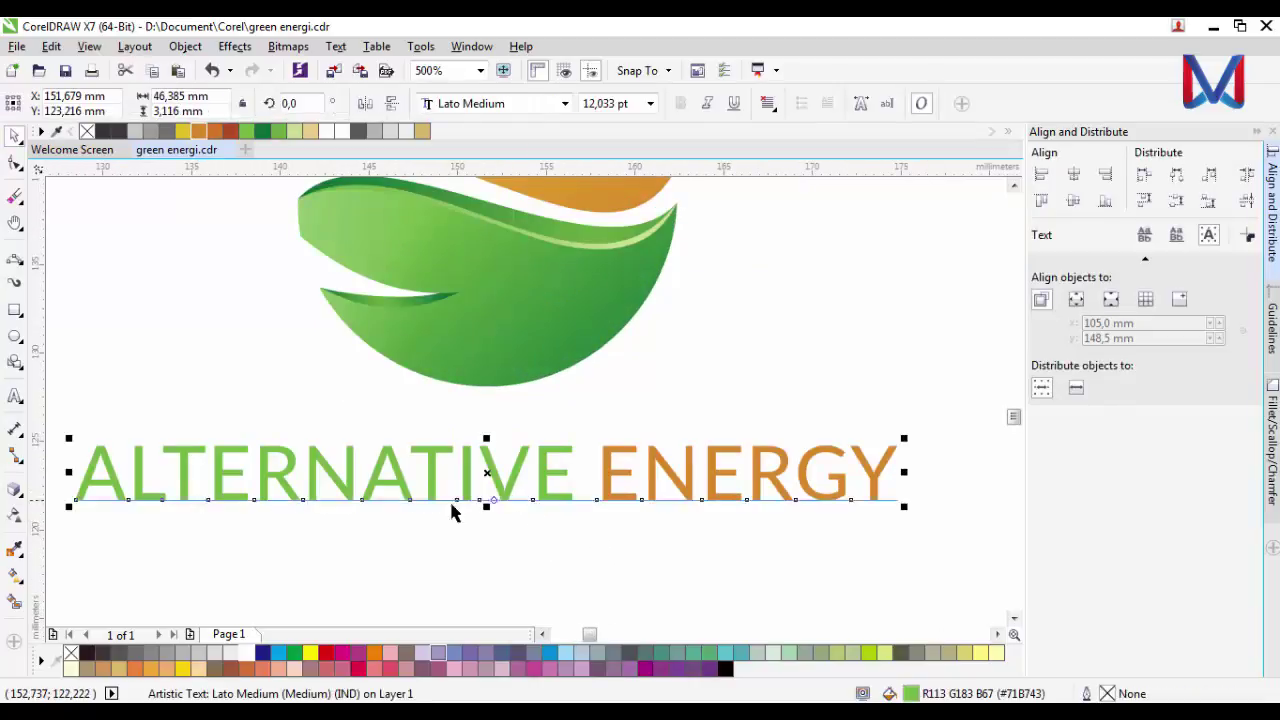
scroll(313, 446, down, 1)
click(15, 336)
drag(183, 436, 619, 464)
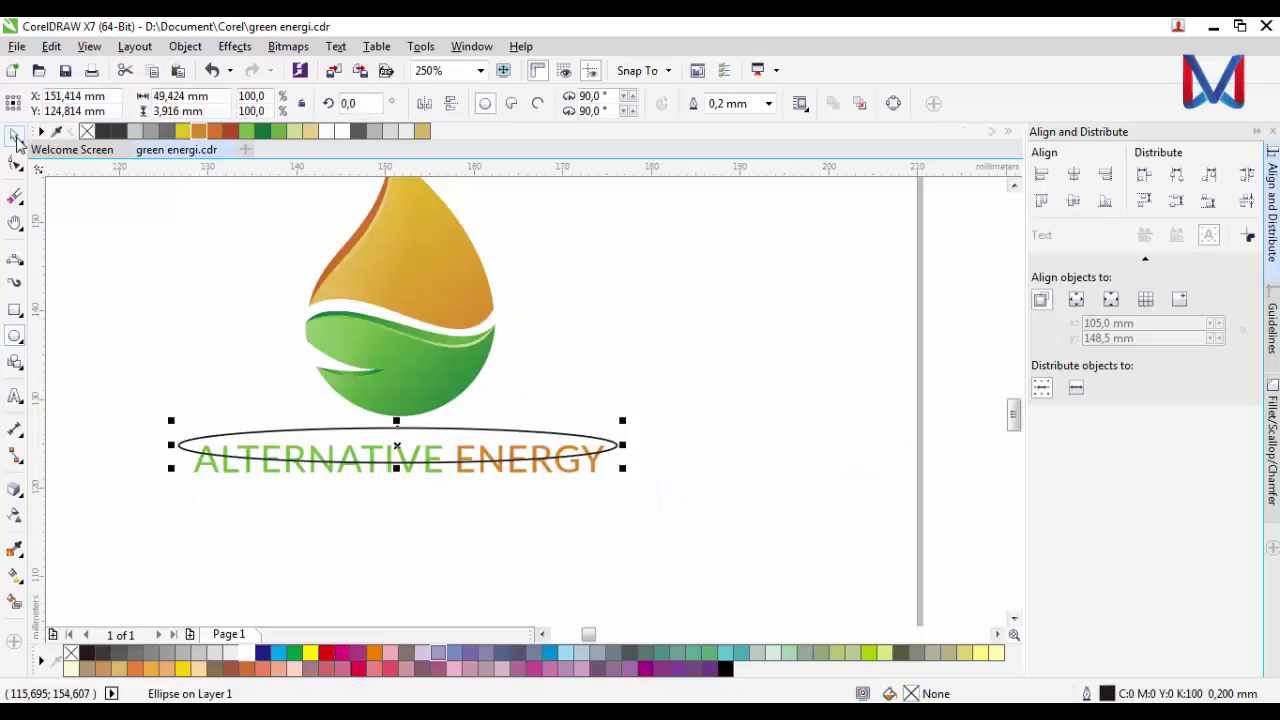
Step: Intersect the ellipse with the caption text to create a shape from the letters' upper part, and delete the ellipse
click(15, 136)
scroll(315, 482, up, 2)
shift+click(415, 443)
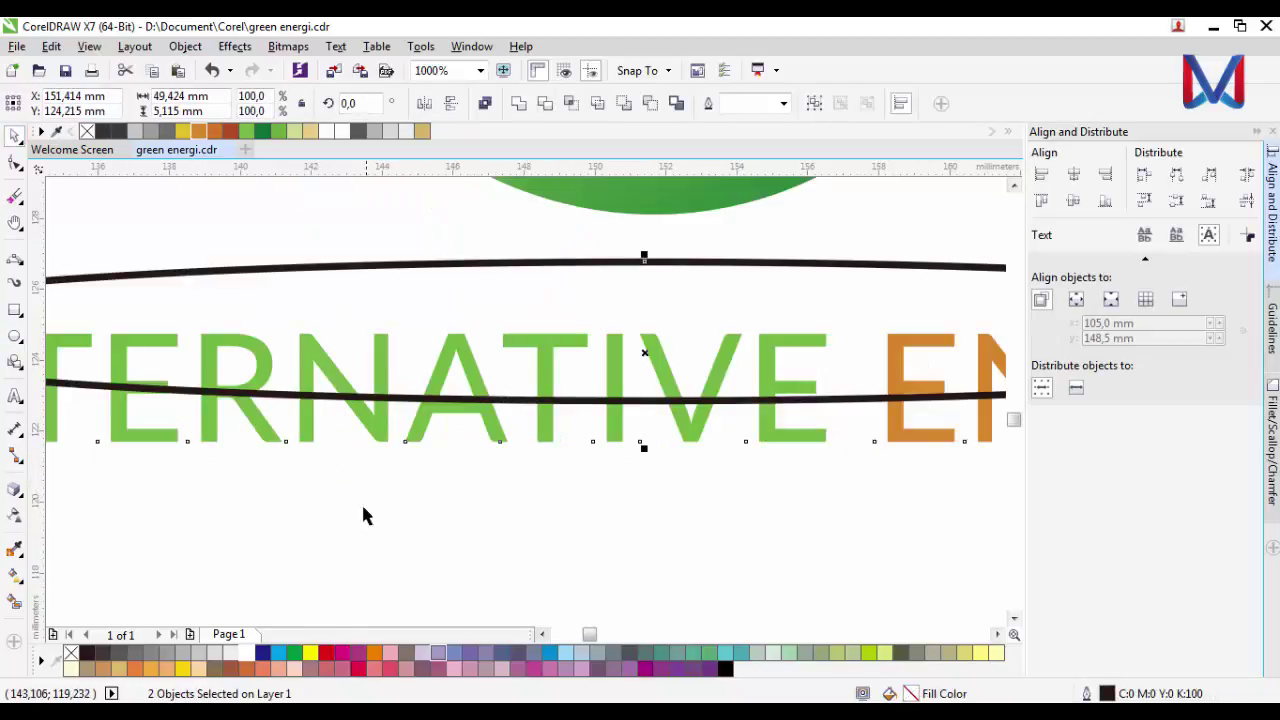
click(544, 103)
key(ctrl+z)
click(571, 103)
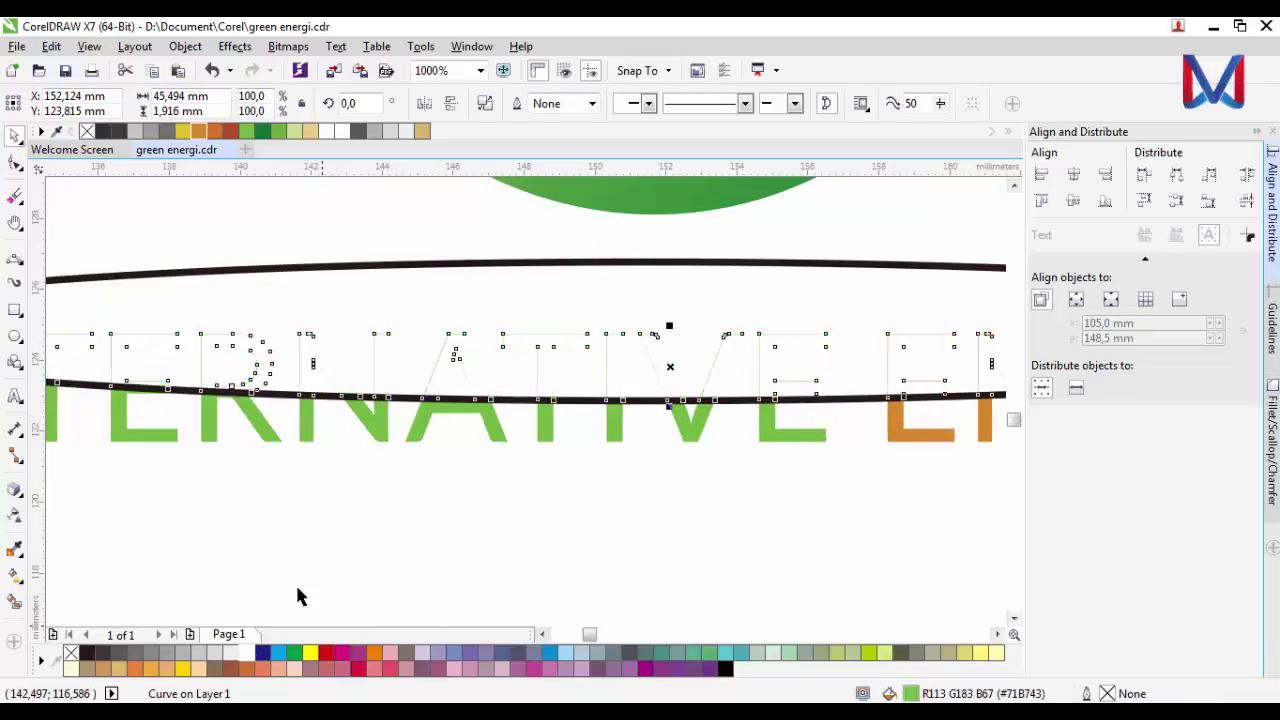
click(277, 257)
click(276, 266)
key(Delete)
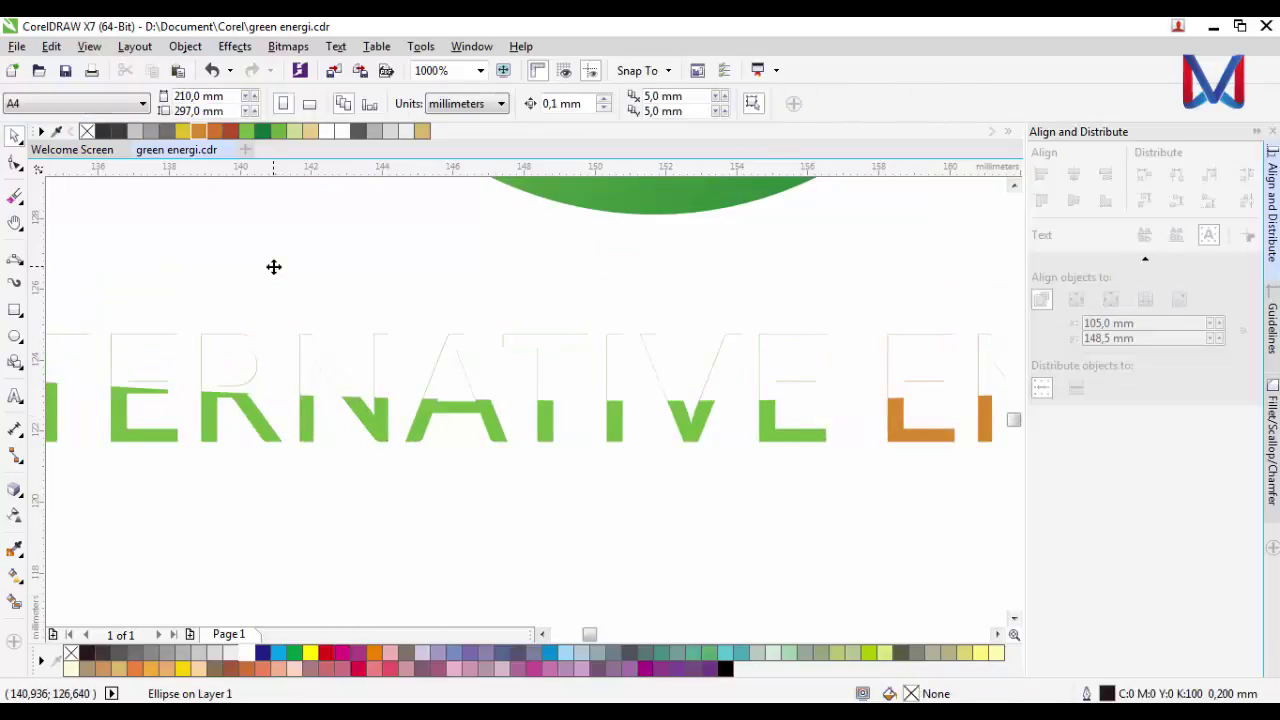
Step: Fill the intersected letter shape white and give it a linear transparency running nearly vertically from above the caption to below it
scroll(500, 440, down, 1)
click(520, 390)
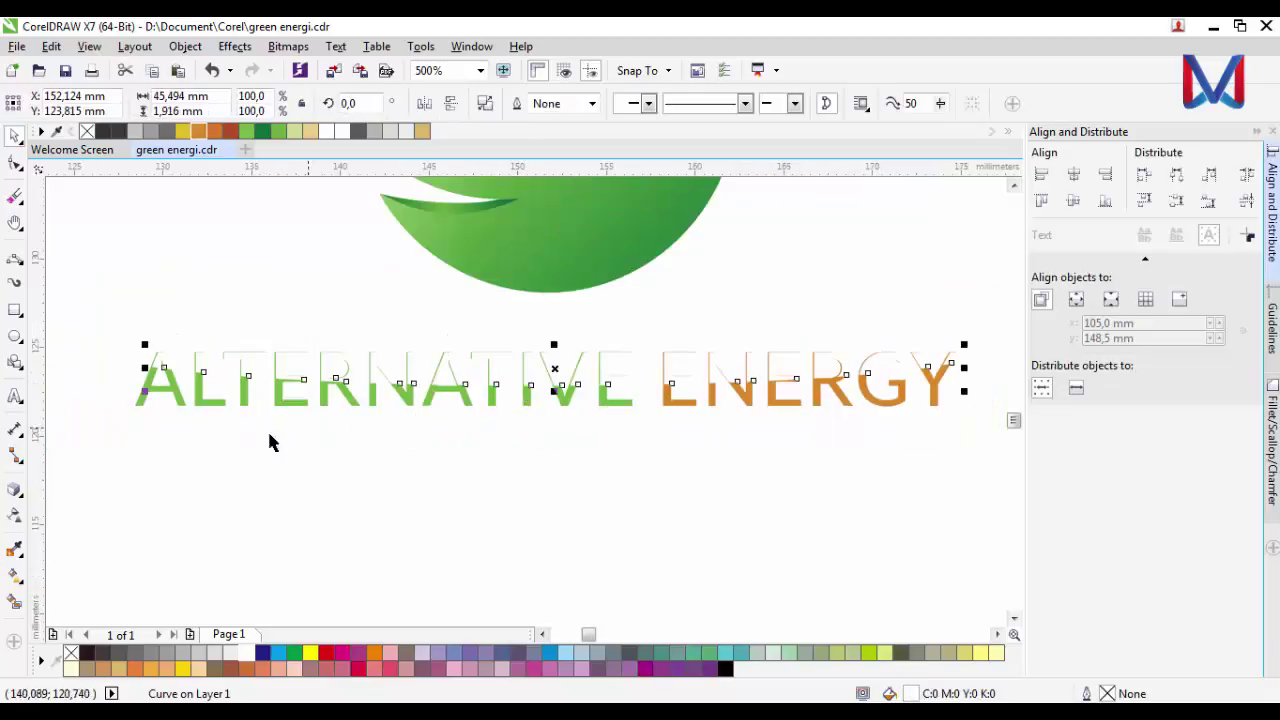
click(15, 515)
click(560, 410)
mouse_move(566, 414)
mouse_down()
mouse_move(537, 420)
mouse_move(555, 420)
mouse_move(550, 430)
mouse_up()
drag(560, 385, 540, 338)
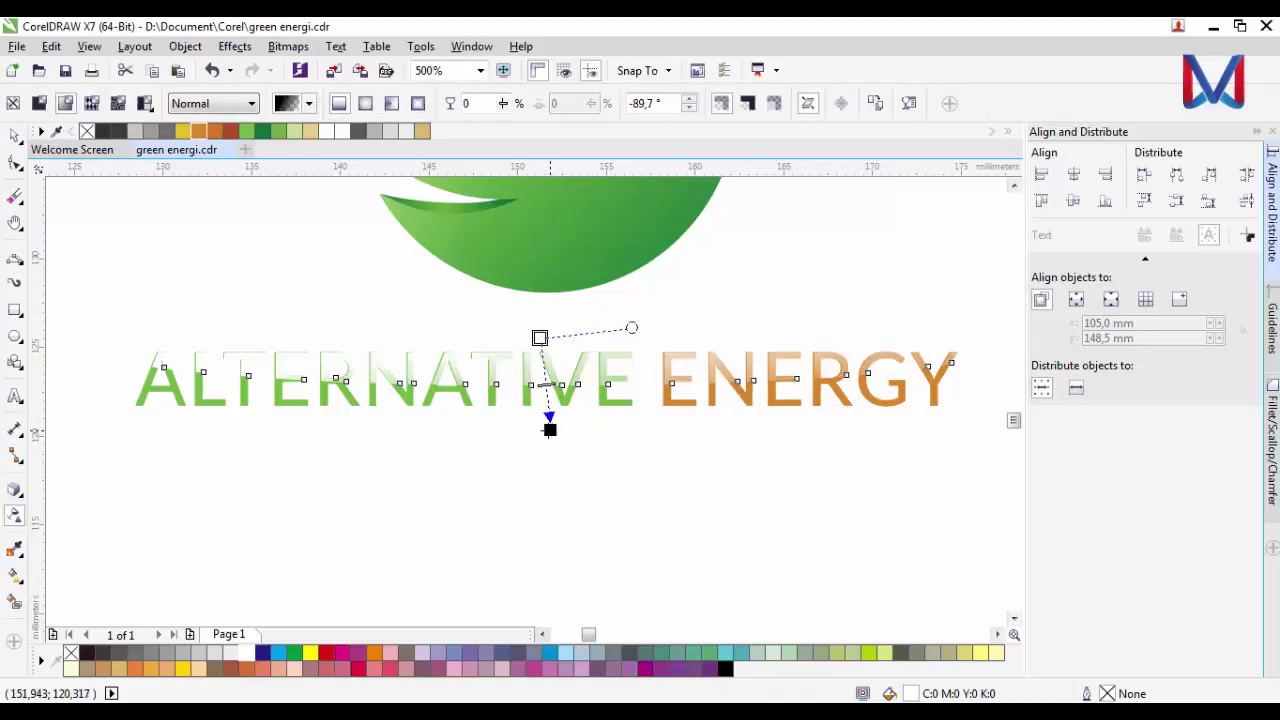
Step: Adjust the white shape's transparency to run vertically from the drop's lower edge to the lower part of the letters
drag(550, 428, 543, 388)
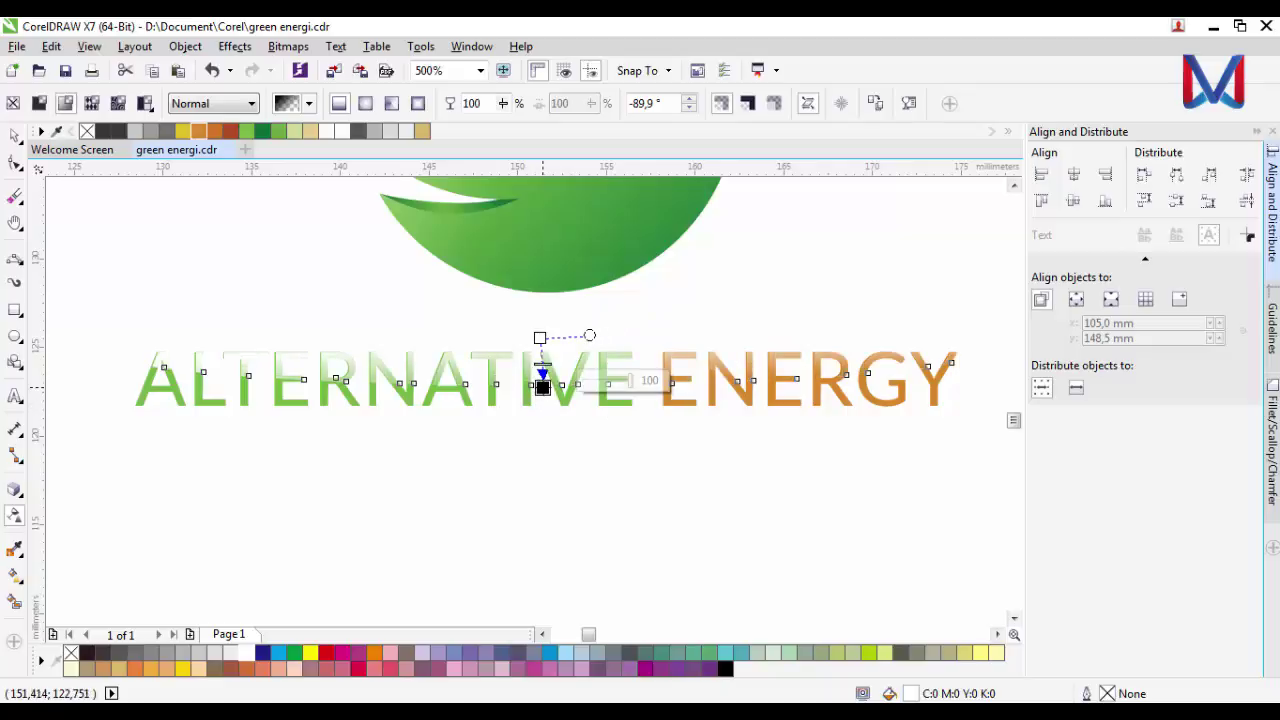
drag(540, 338, 546, 293)
scroll(547, 378, up, 2)
drag(546, 372, 547, 398)
scroll(547, 399, down, 2)
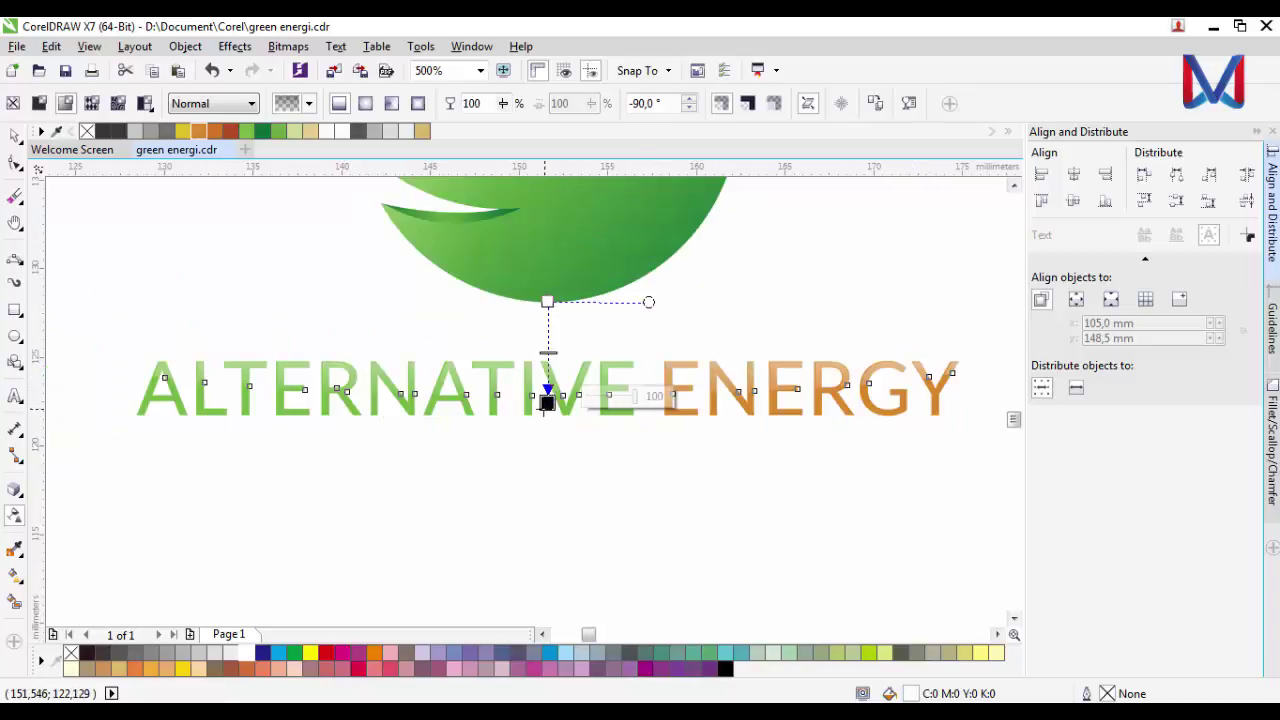
Step: Select the caption text together with its white highlight and group them
click(14, 135)
scroll(425, 375, down, 1)
click(447, 403)
scroll(447, 402, down, 1)
scroll(434, 386, up, 1)
scroll(657, 446, down, 1)
drag(688, 447, 589, 503)
click(588, 425)
click(728, 461)
drag(728, 461, 446, 414)
key(ctrl+g)
Step: Align the caption group and the drop on their horizontal centres
shift+click(604, 390)
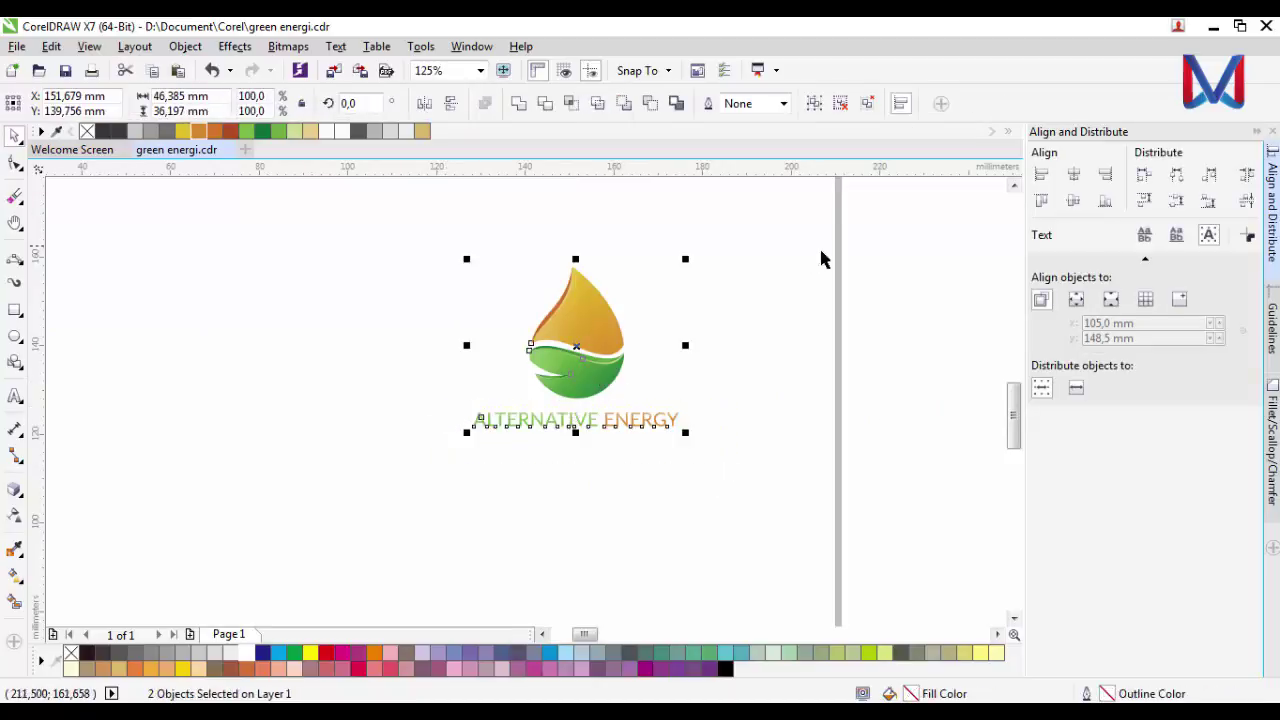
click(1074, 174)
click(612, 448)
Step: Group the drop with the caption and centre the whole logo on the page
scroll(477, 388, down, 2)
drag(477, 388, 423, 343)
key(ctrl+g)
click(615, 555)
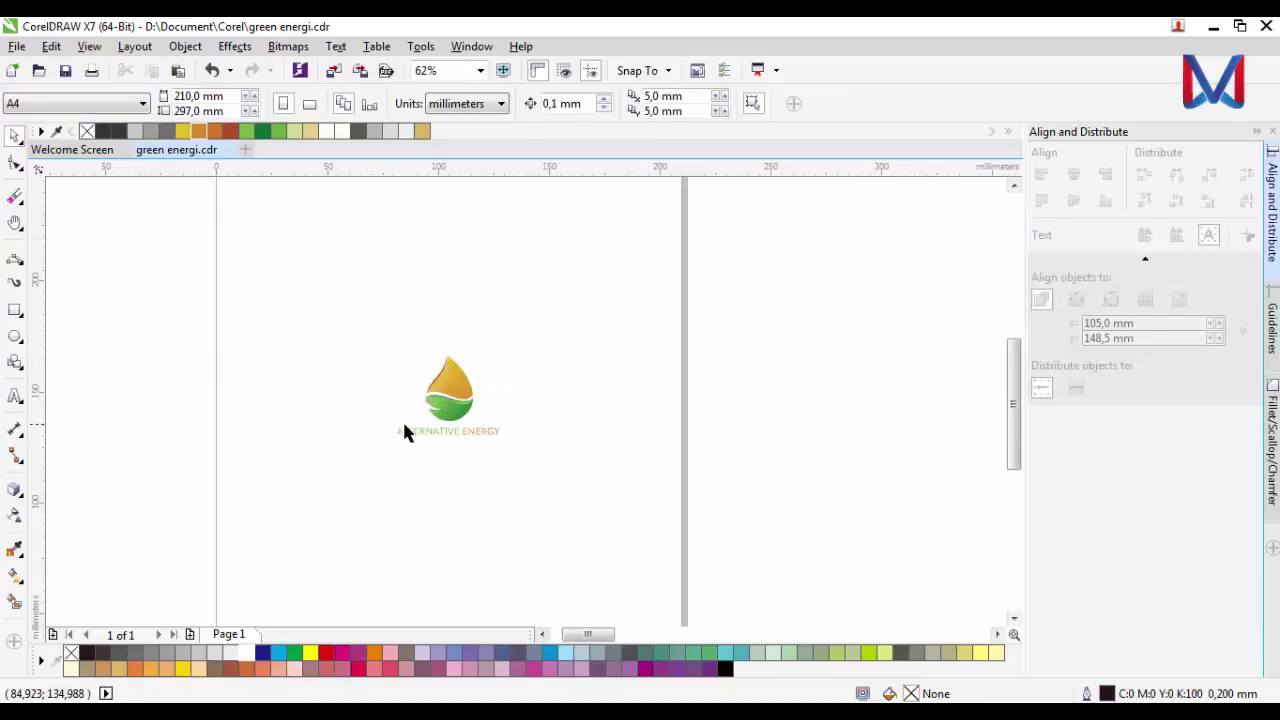
Step: Collapse the Align and Distribute docker and view the finished logo at 100% zoom
scroll(431, 406, left, 1)
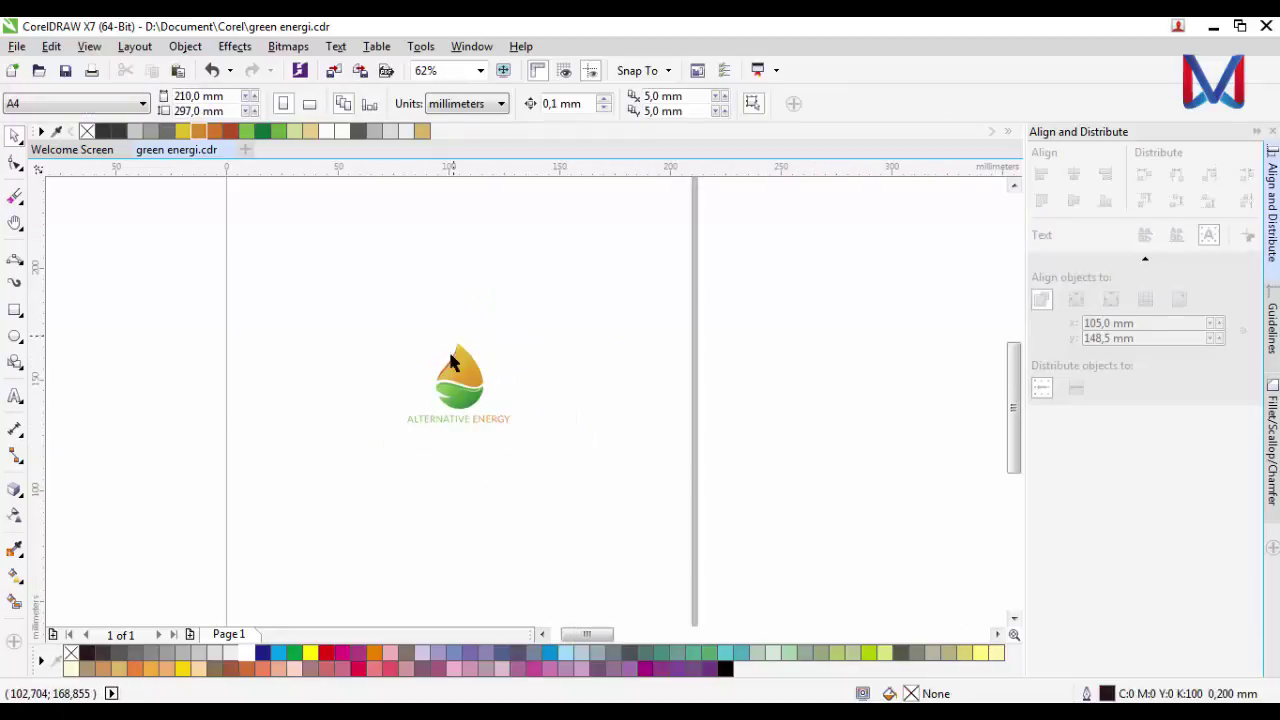
scroll(481, 418, up, 2)
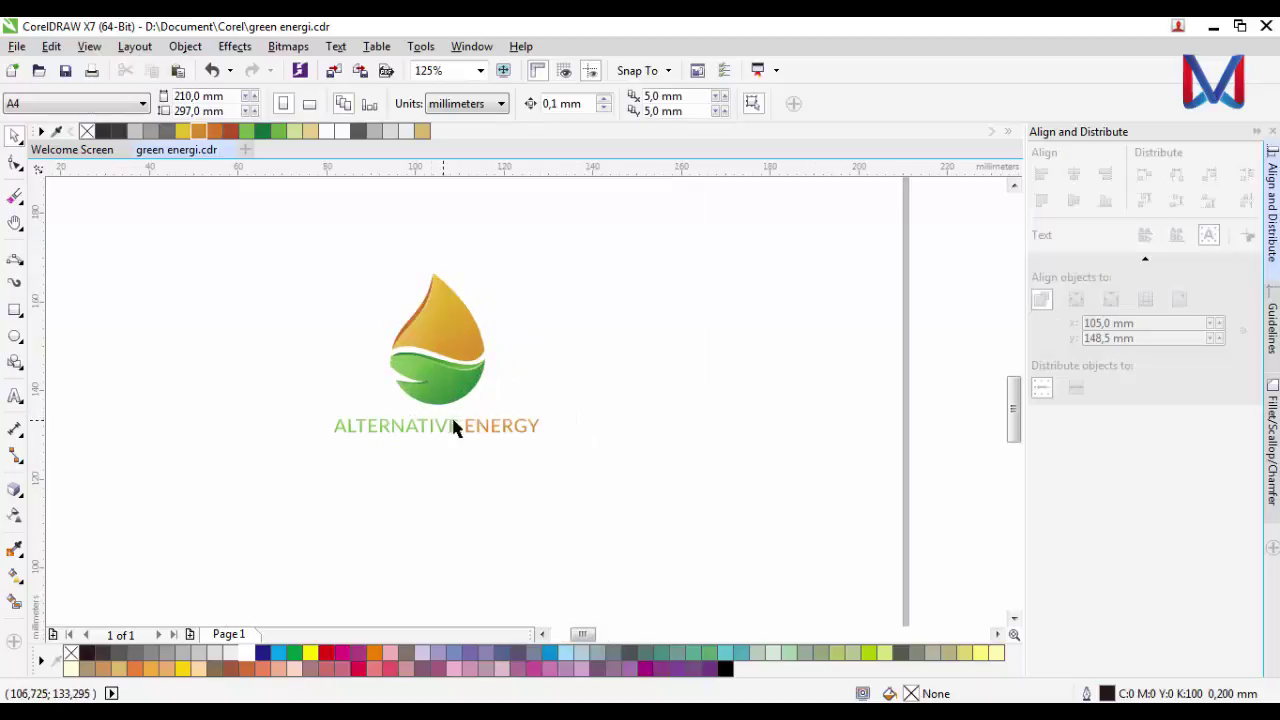
click(1257, 131)
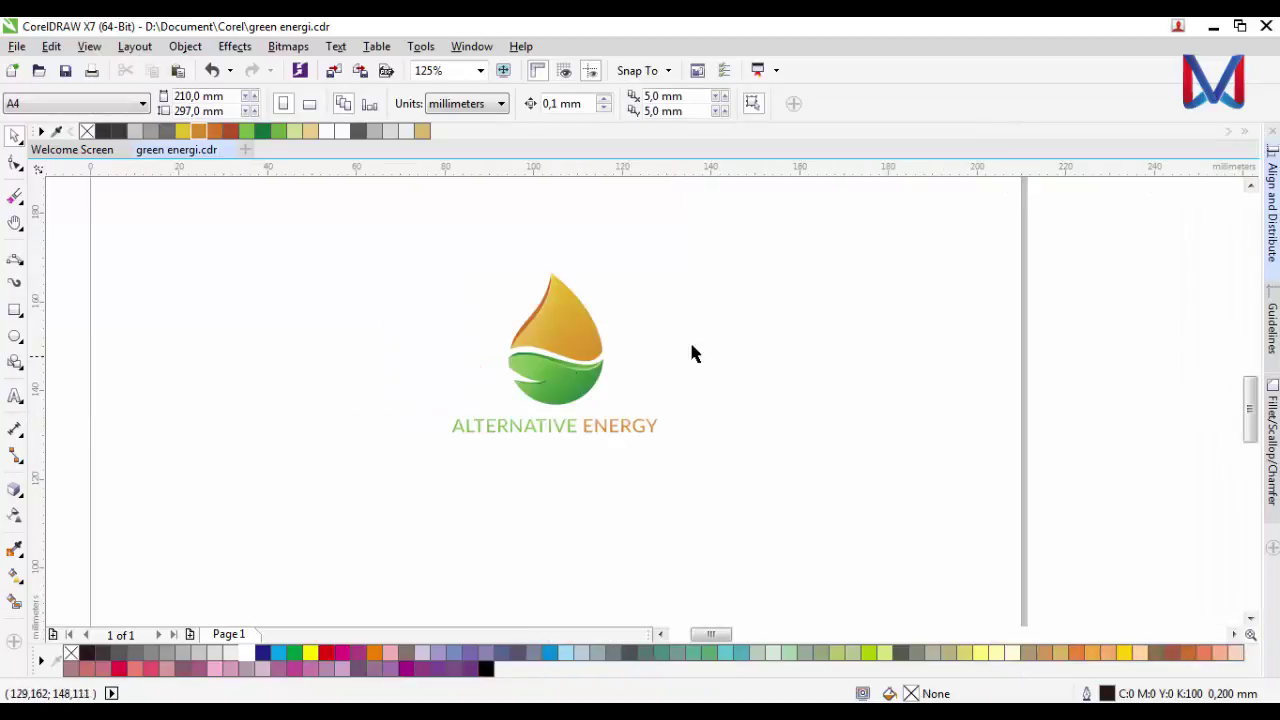
click(480, 70)
click(450, 205)
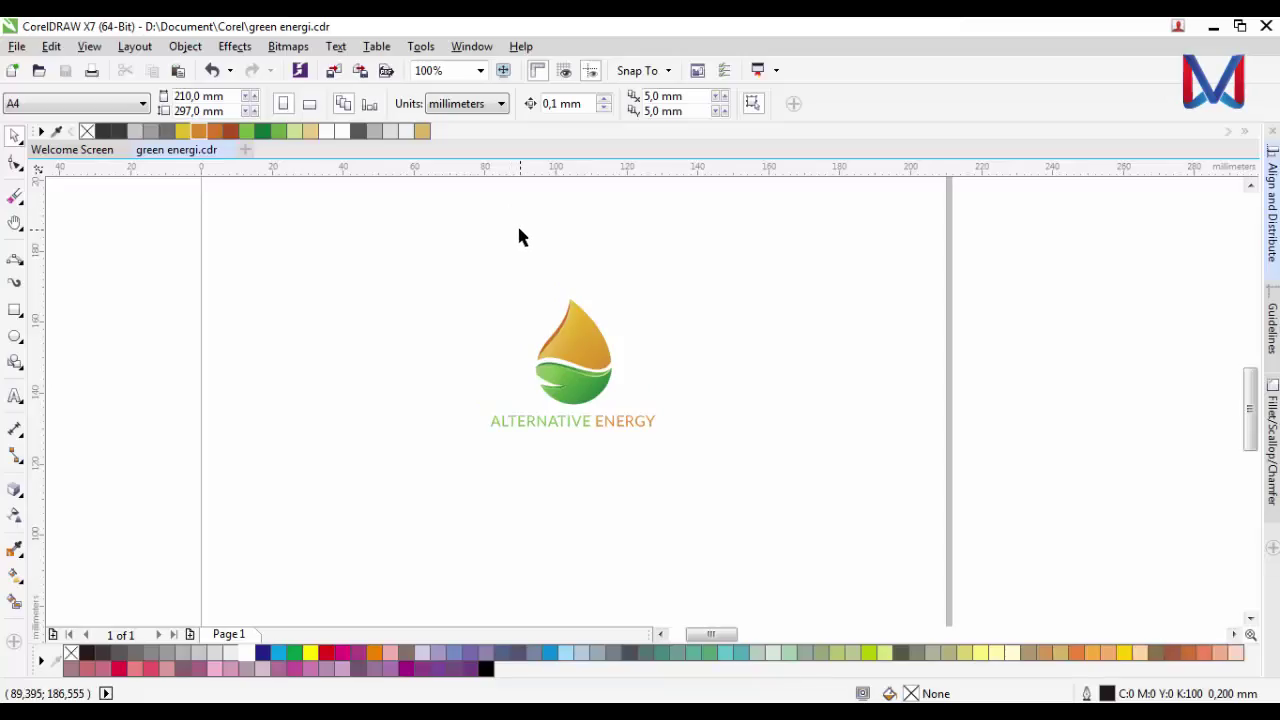
key(z)
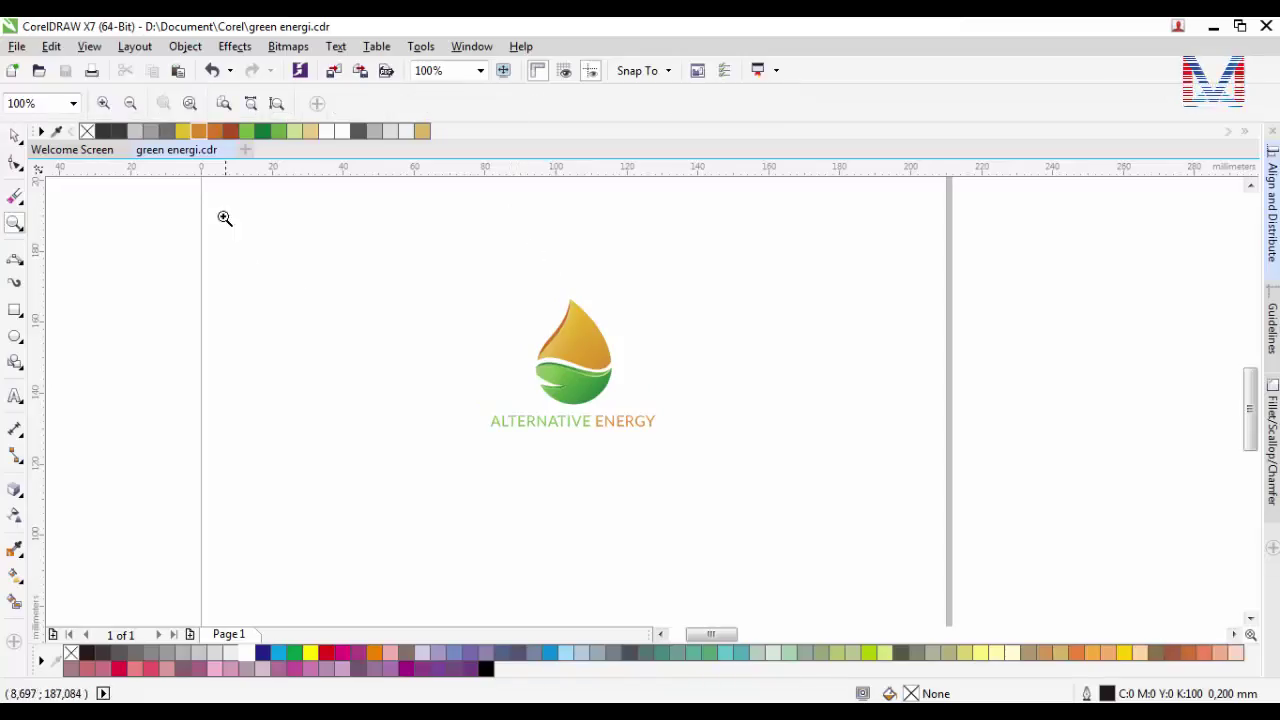